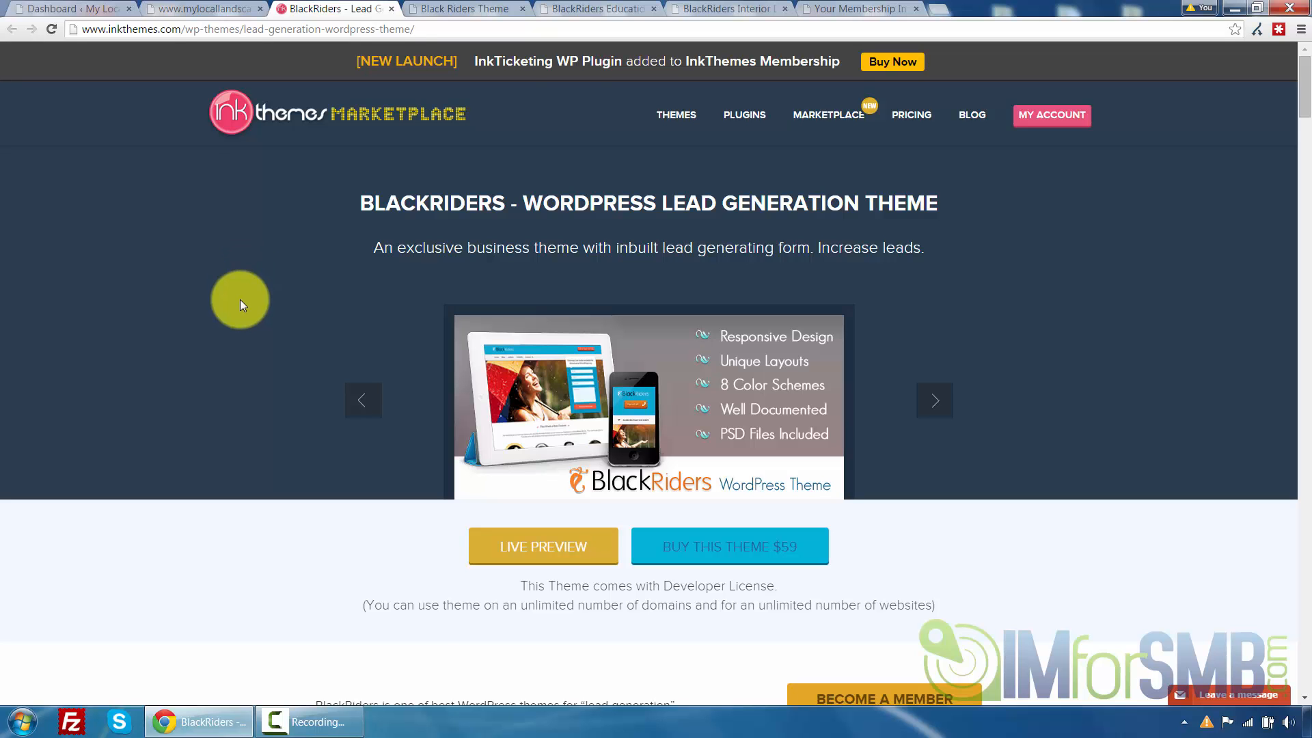
Scroll through the BlackRiders theme product page to review its description and features
scroll(239, 299, down, 5)
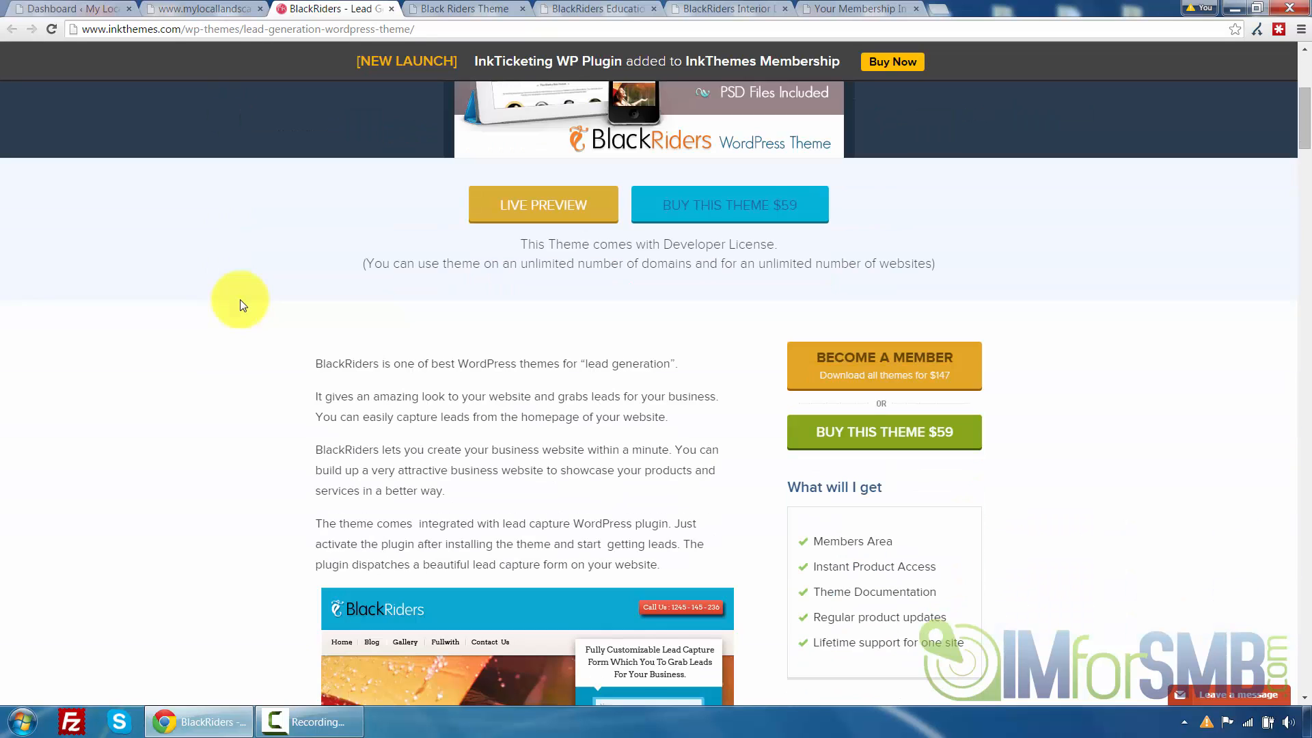
scroll(240, 300, down, 7)
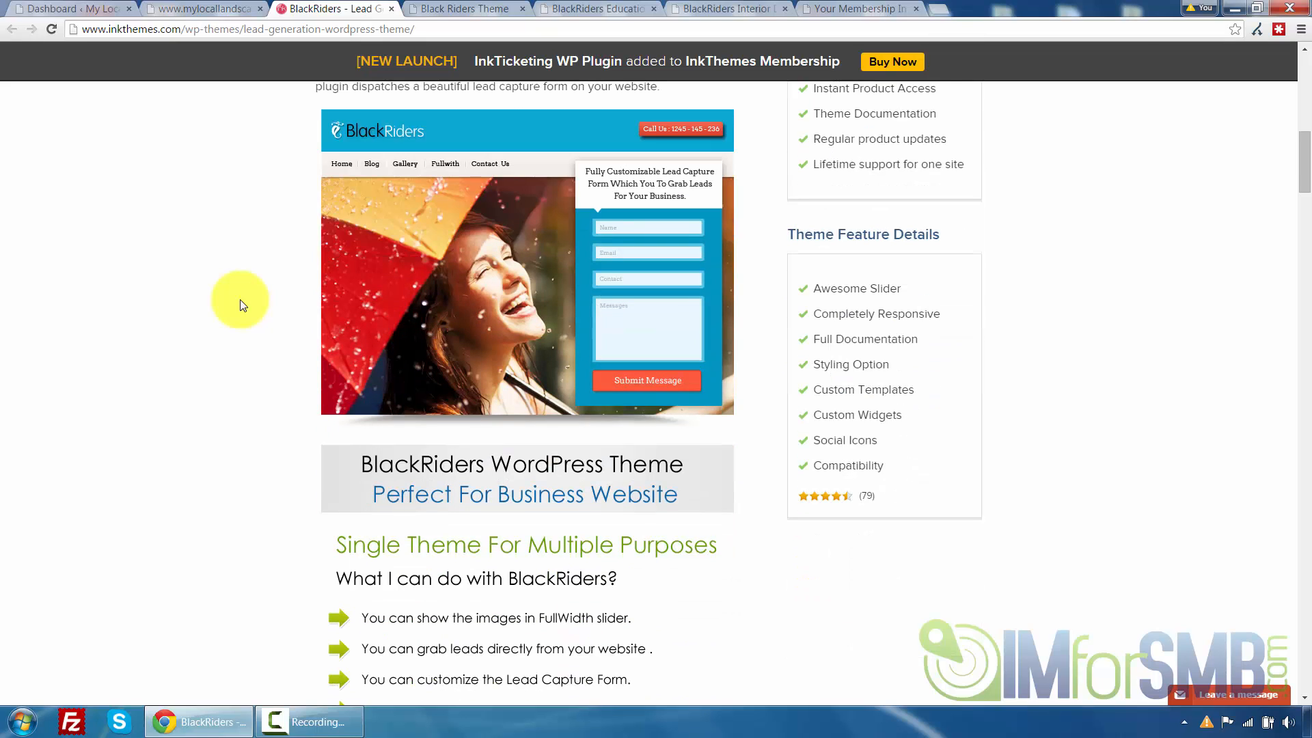
scroll(240, 301, up, 9)
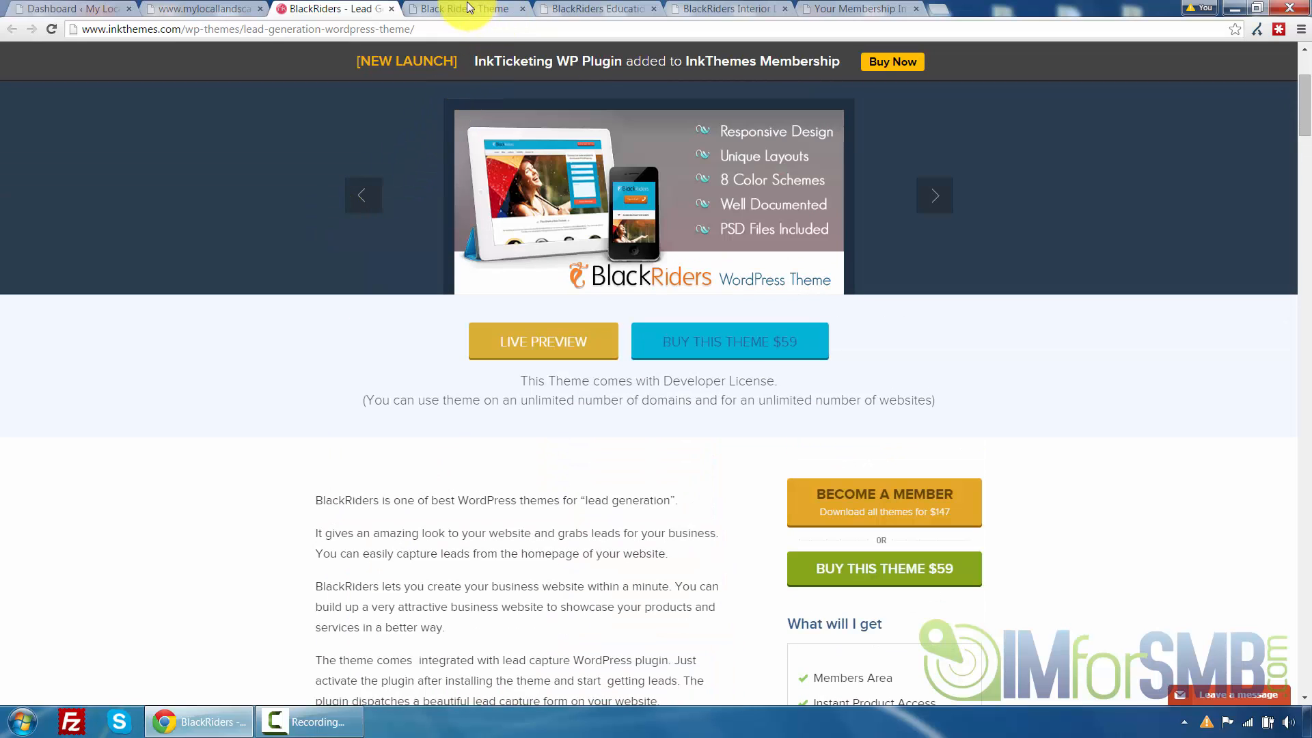
Open the Black Riders restaurant demo tab and step through the homepage slider images
click(467, 7)
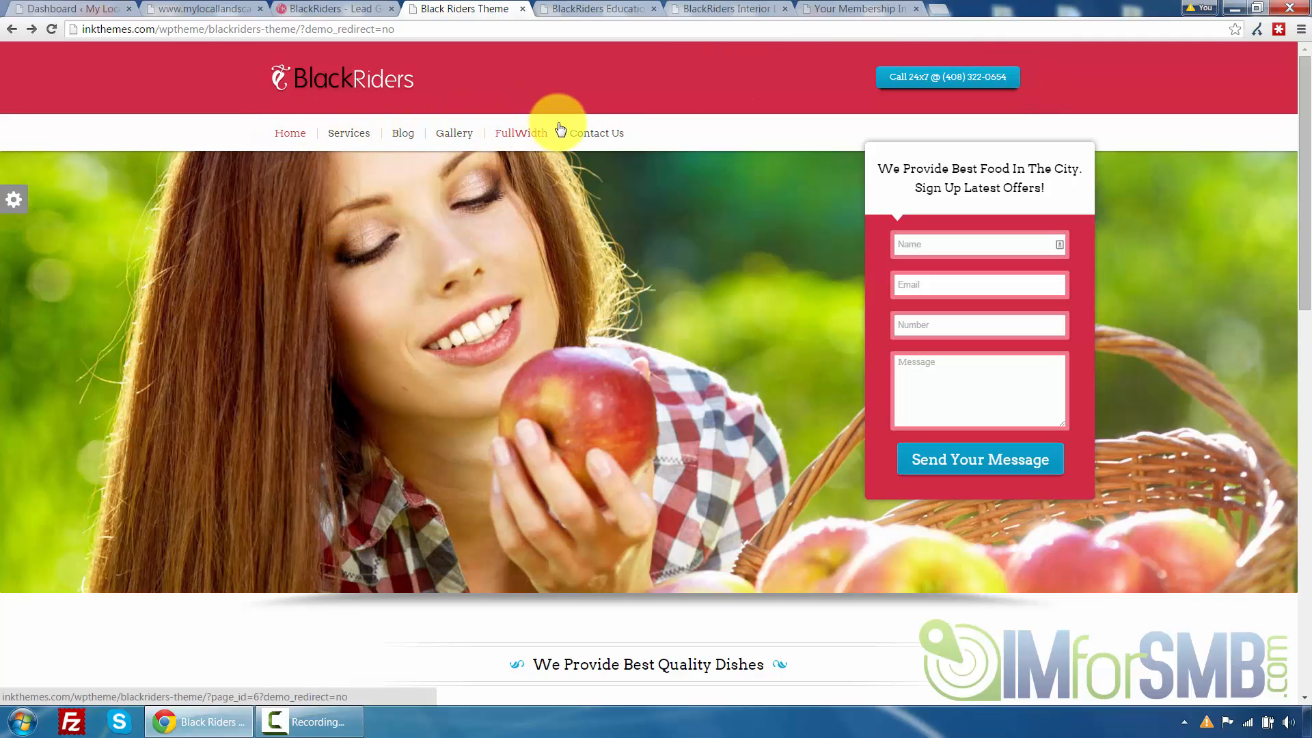
mouse_move(353, 143)
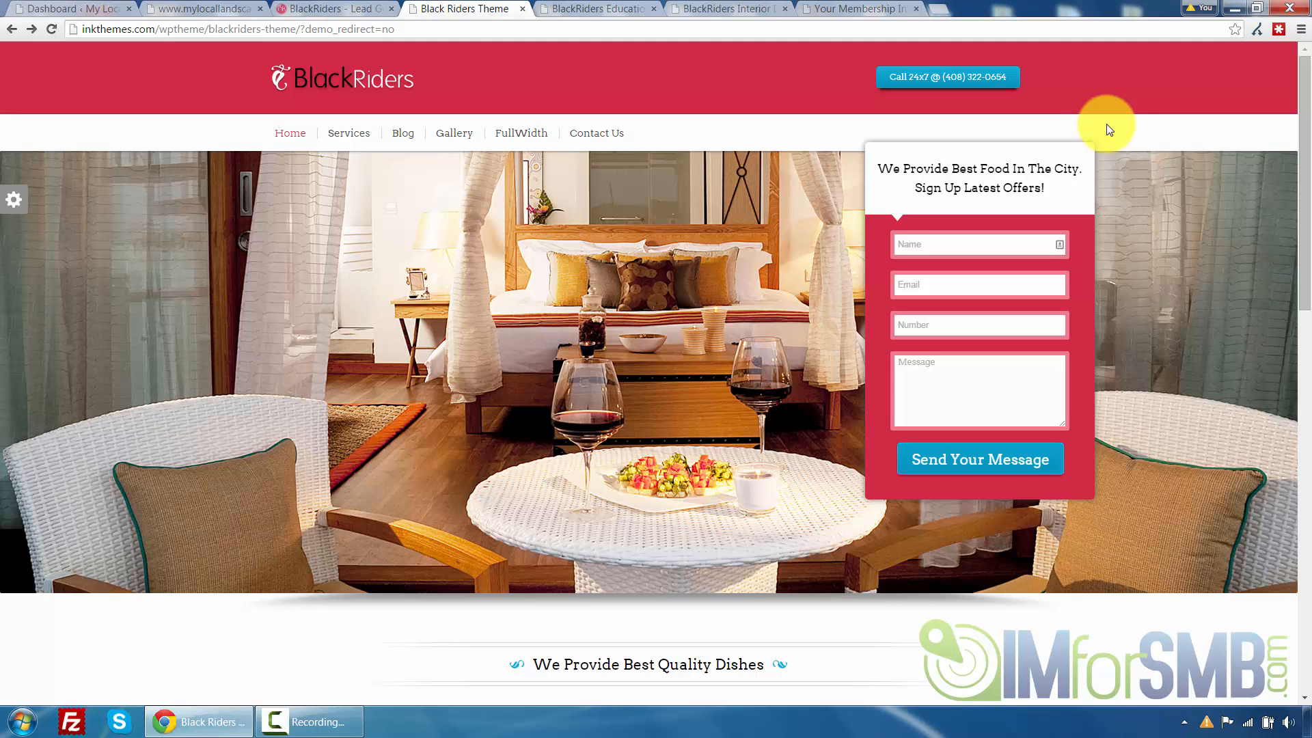
scroll(1121, 120, down, 2)
scroll(1093, 284, up, 2)
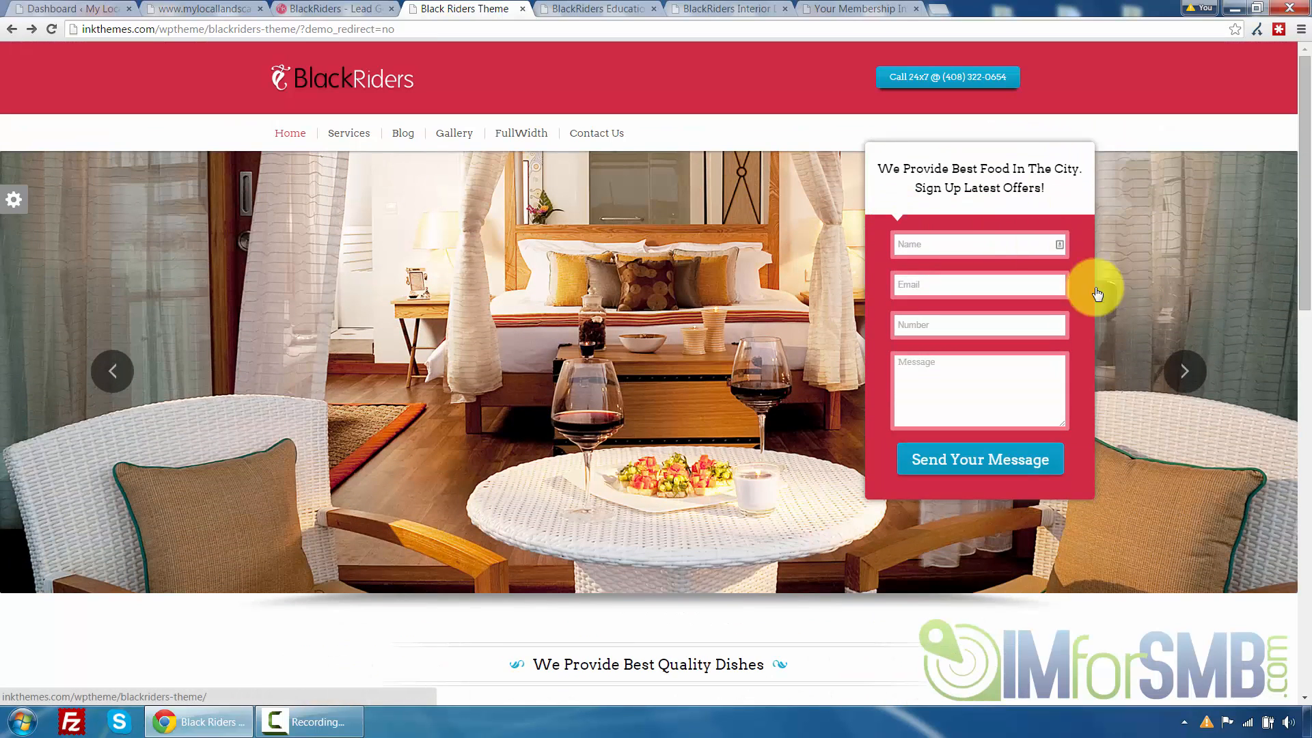
click(1188, 374)
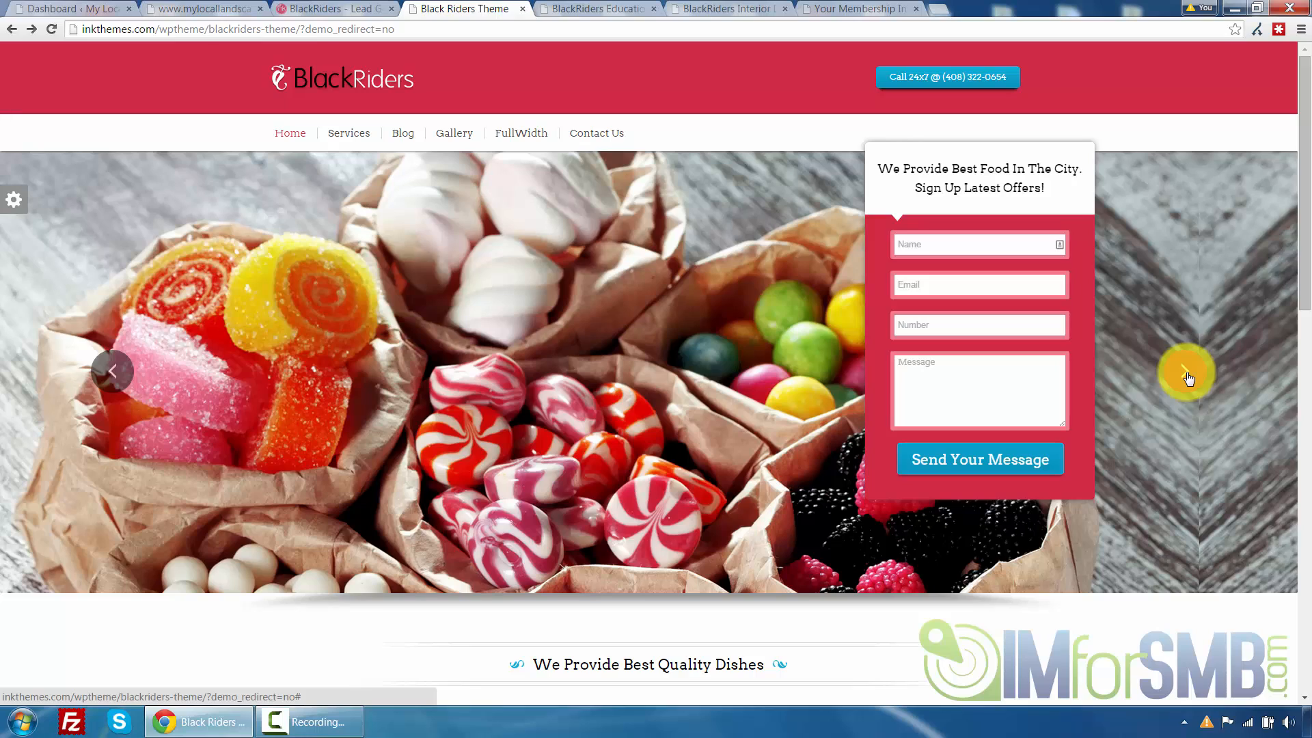
click(1187, 374)
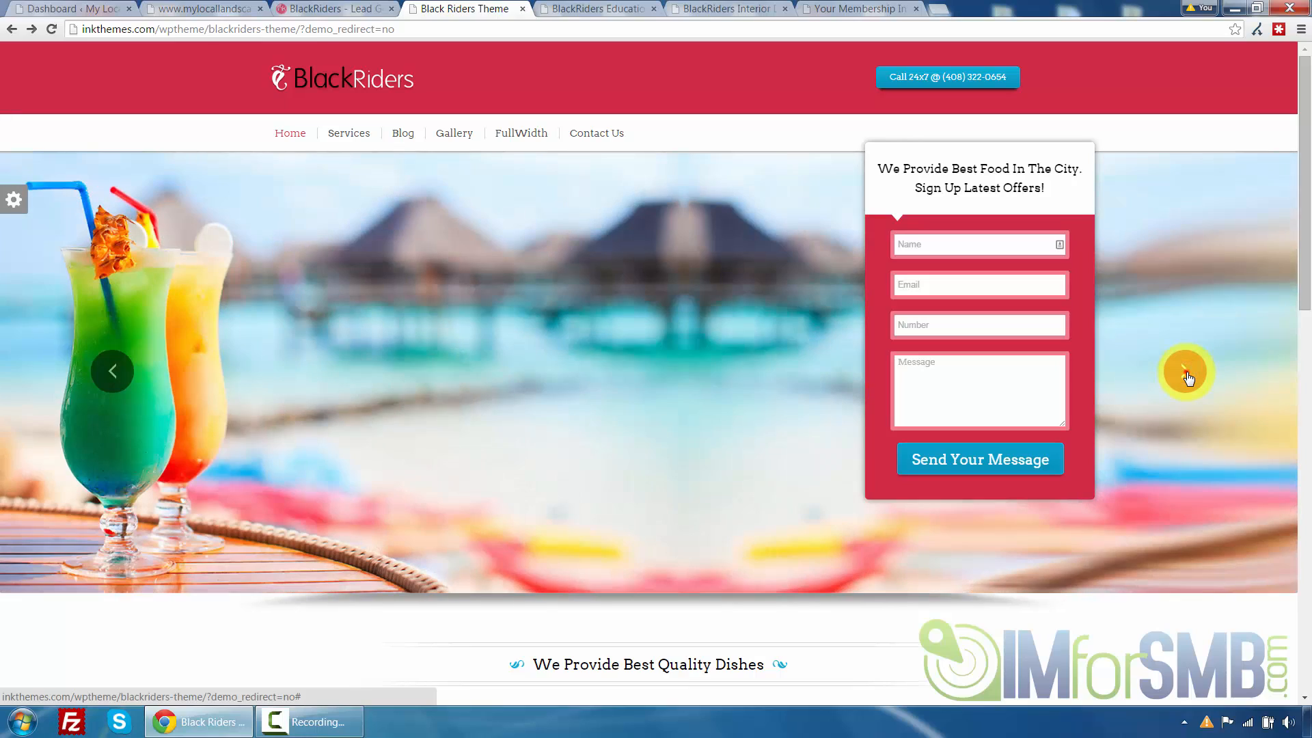
click(1187, 375)
click(1187, 374)
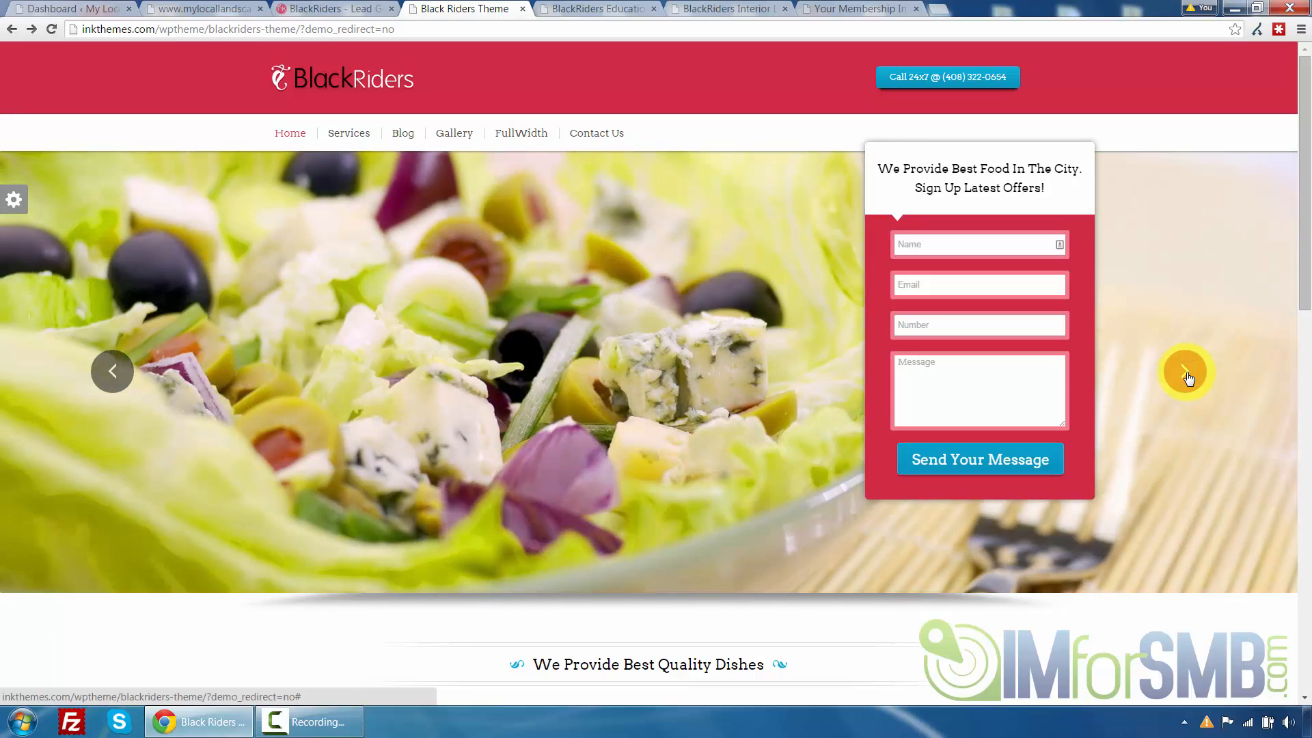
click(1187, 375)
Scroll down through the restaurant demo's dishes, blog and footer sections, then back to the top
scroll(1162, 358, down, 3)
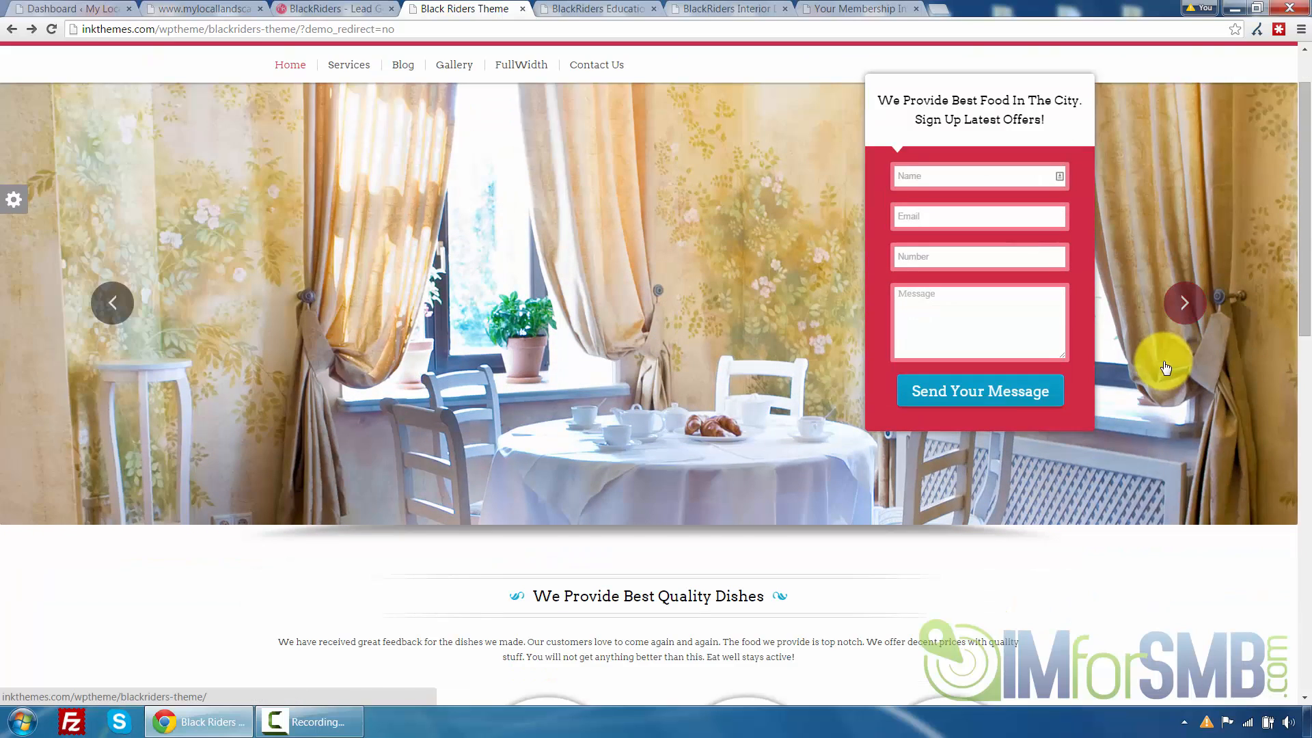
scroll(1121, 376, down, 1)
scroll(718, 403, down, 1)
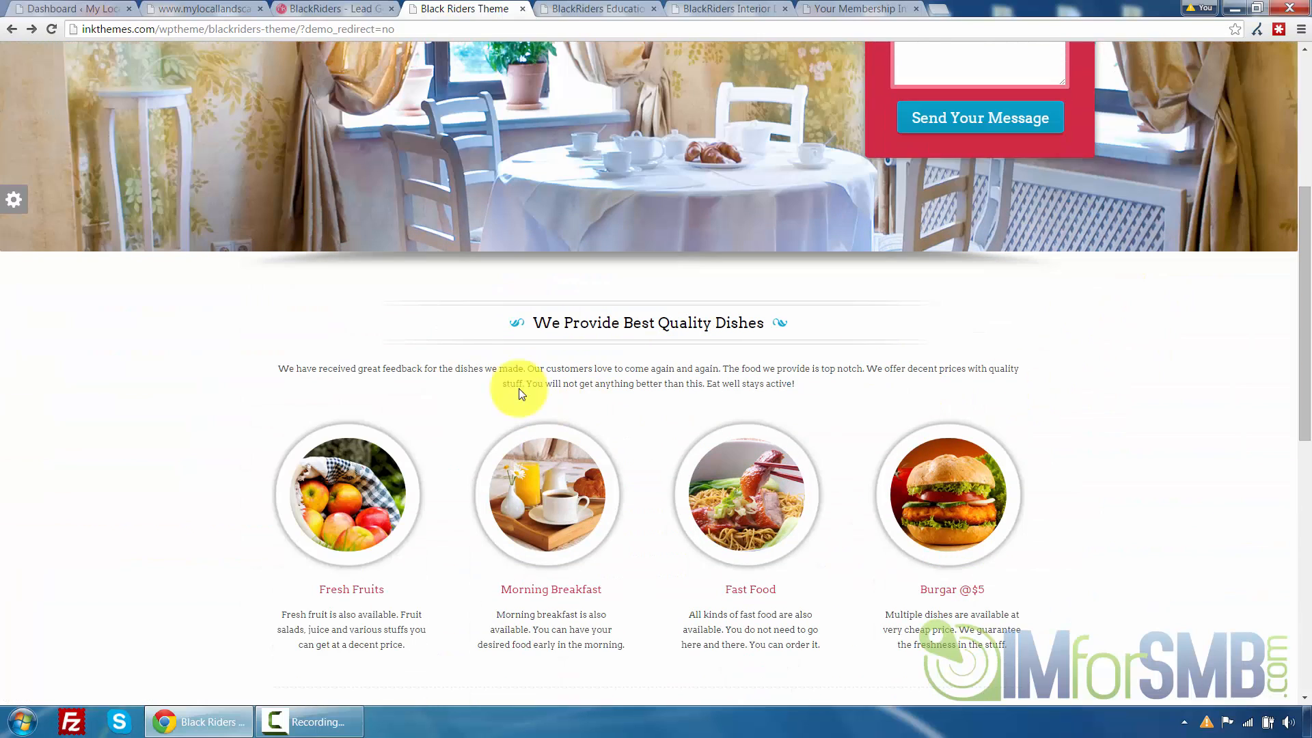
scroll(879, 373, down, 1)
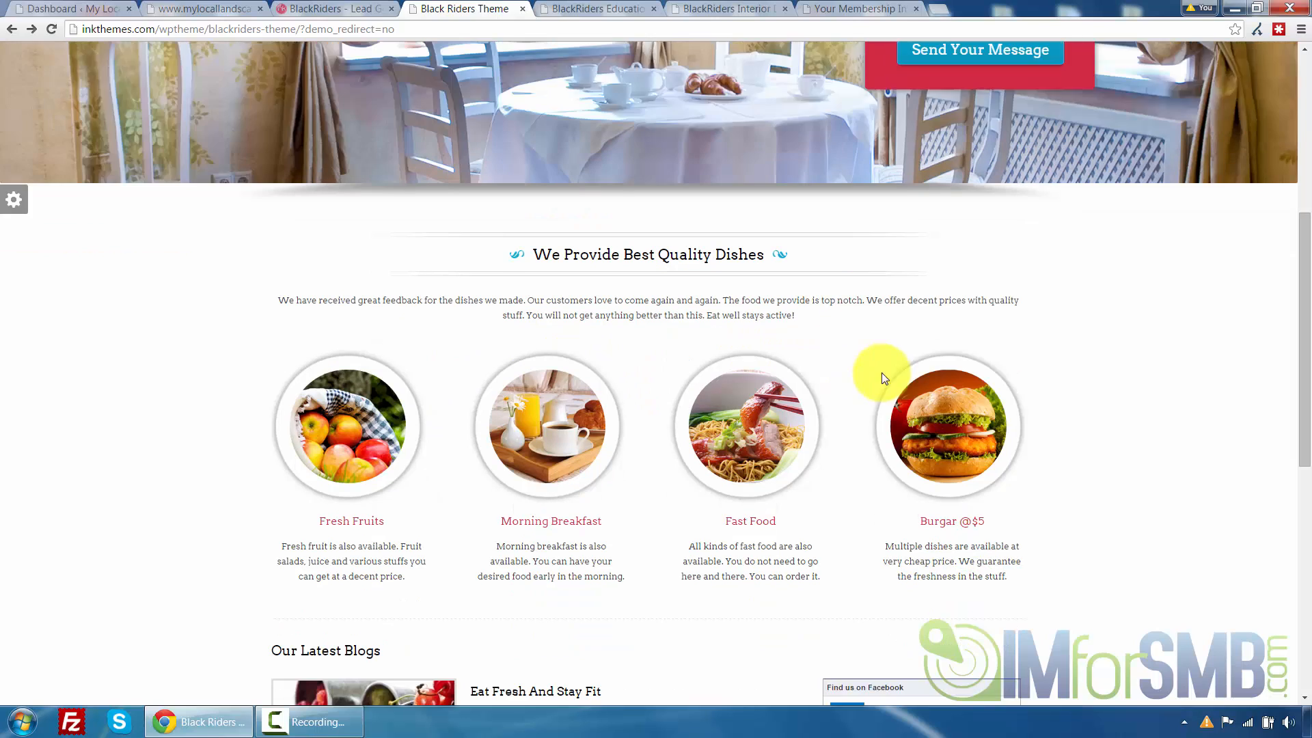
scroll(276, 400, down, 1)
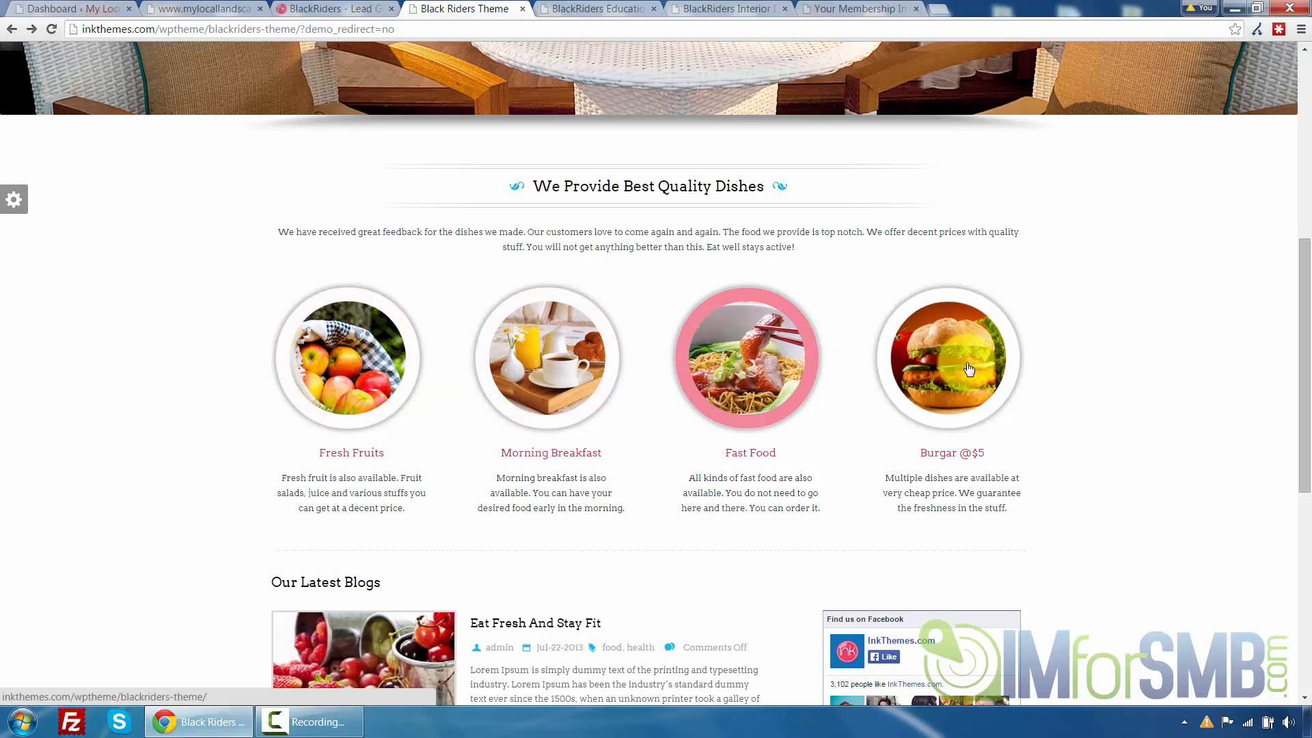
scroll(246, 390, down, 5)
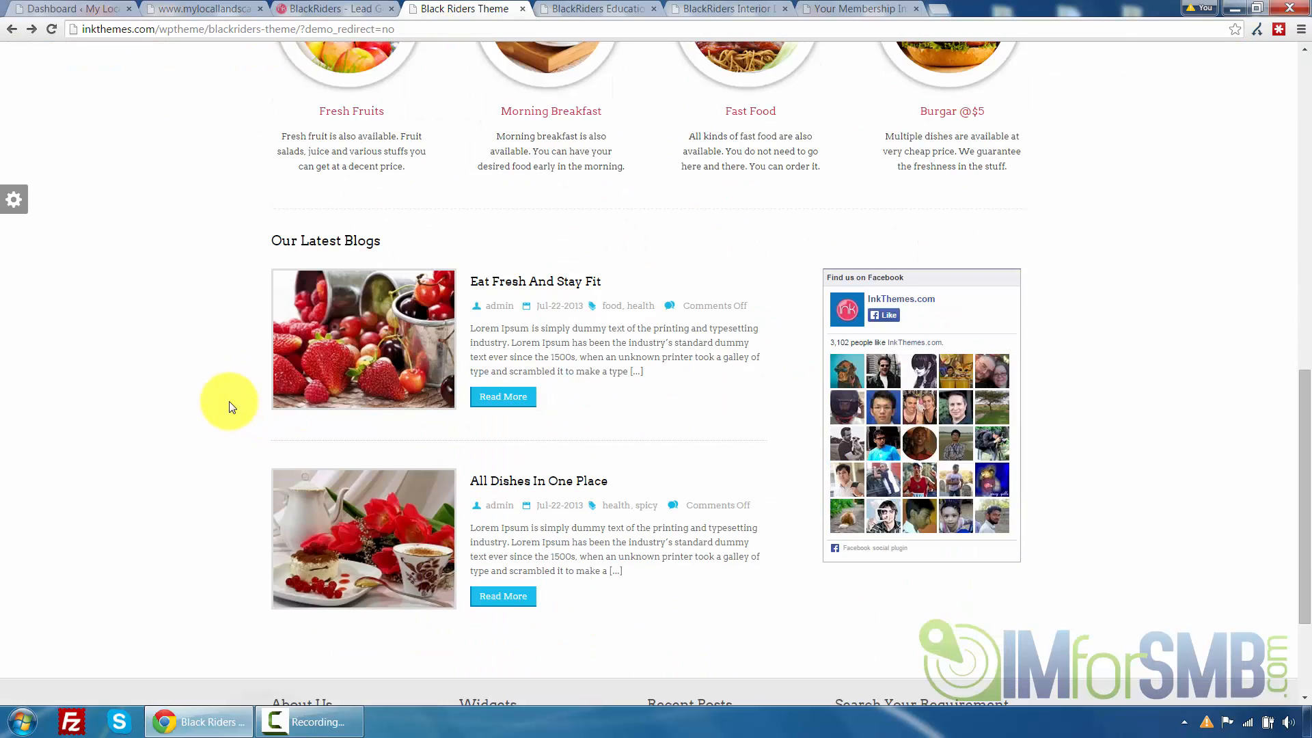
scroll(208, 232, down, 1)
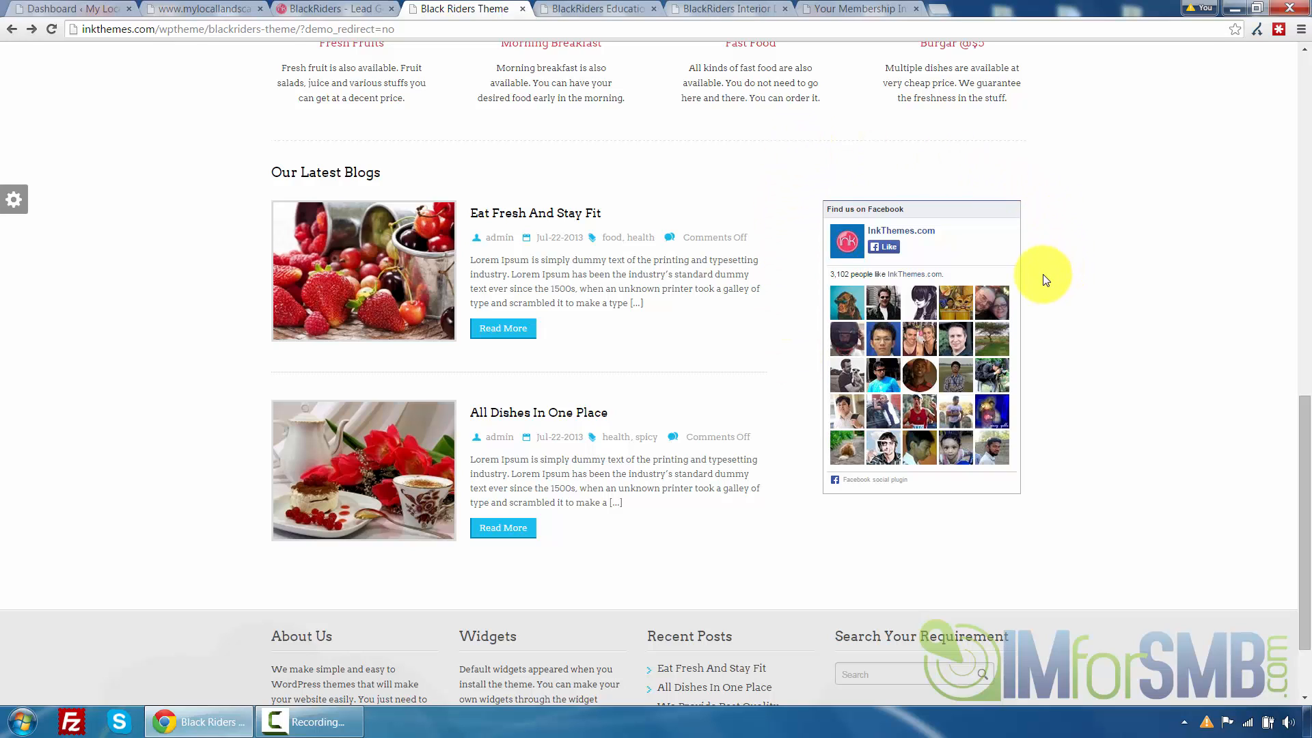
scroll(762, 381, down, 2)
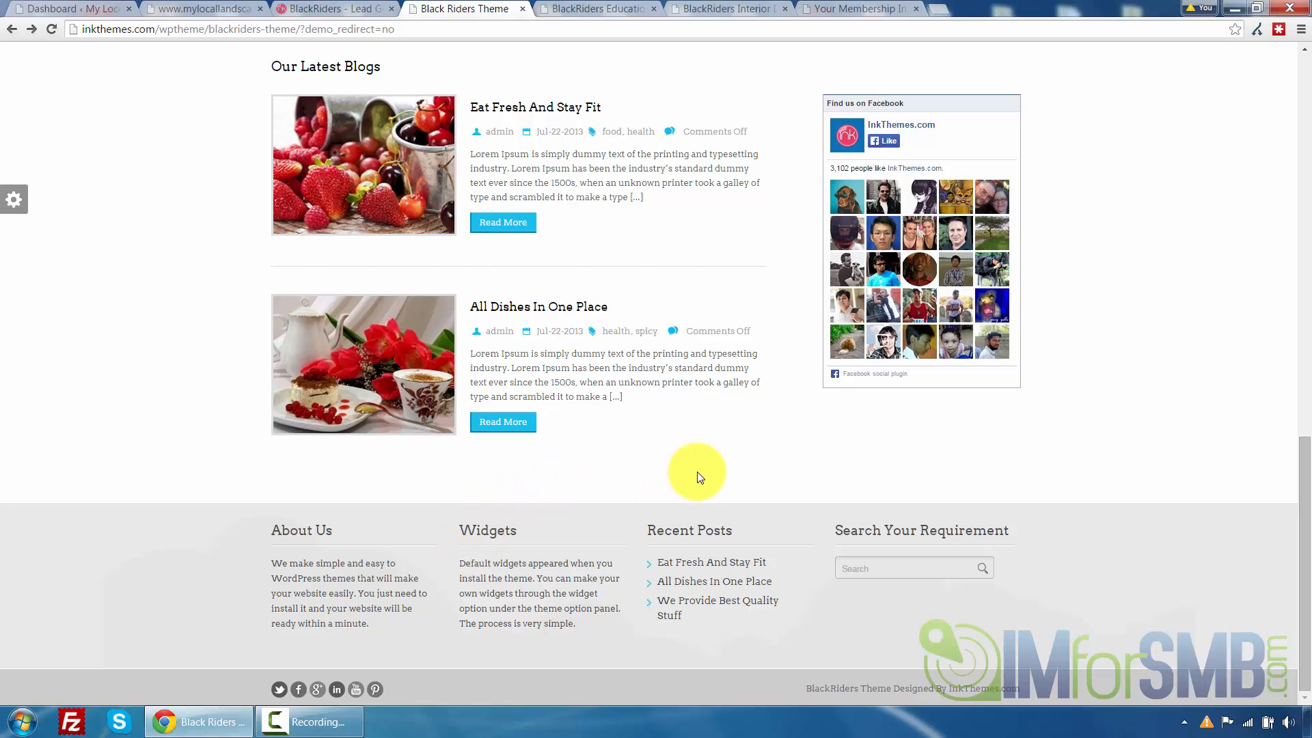
scroll(1164, 391, up, 15)
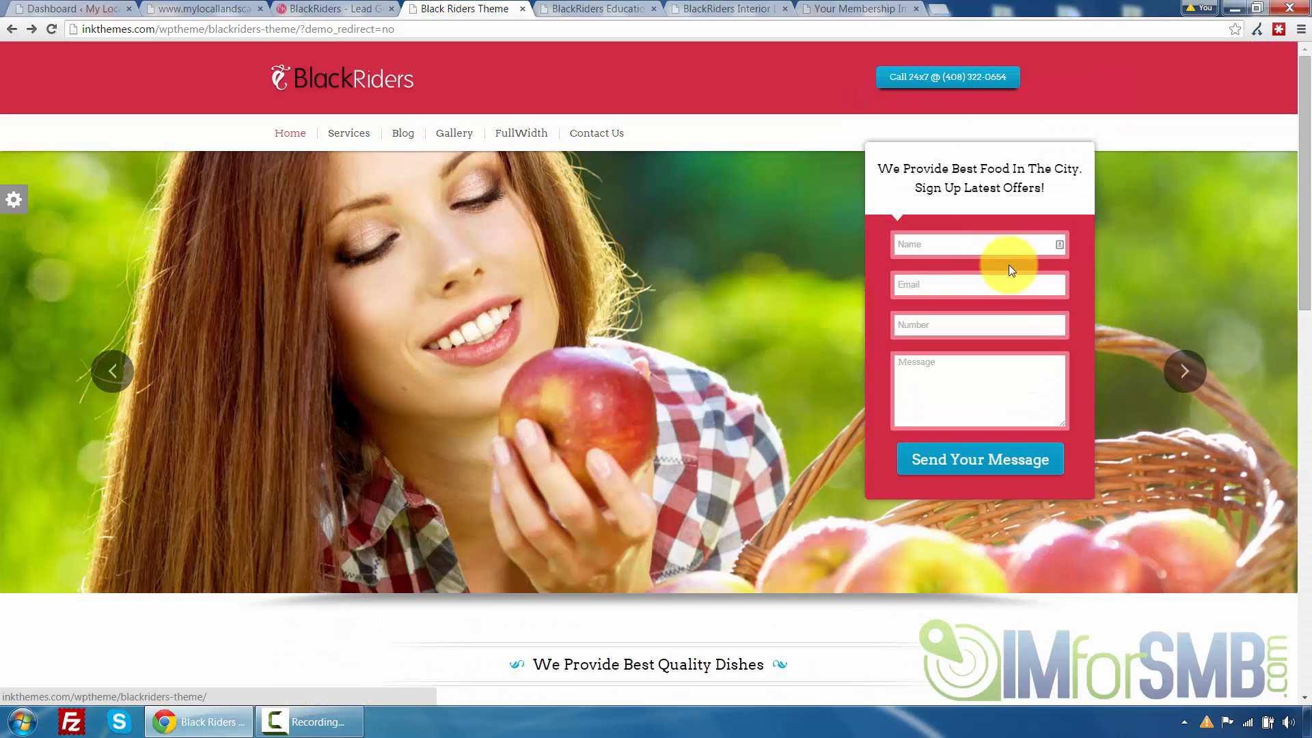
Switch to the BlackRiders Education demo and scroll through its homepage sections
click(584, 10)
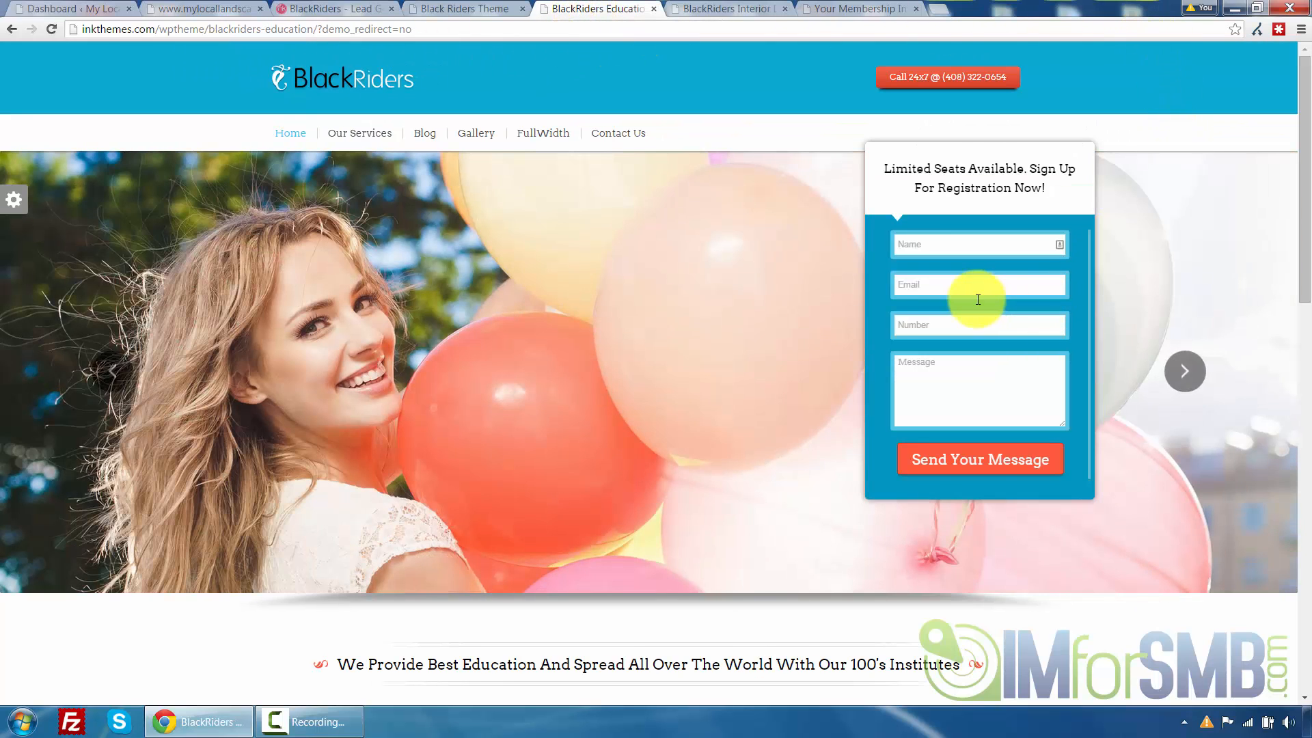
scroll(815, 355, down, 1)
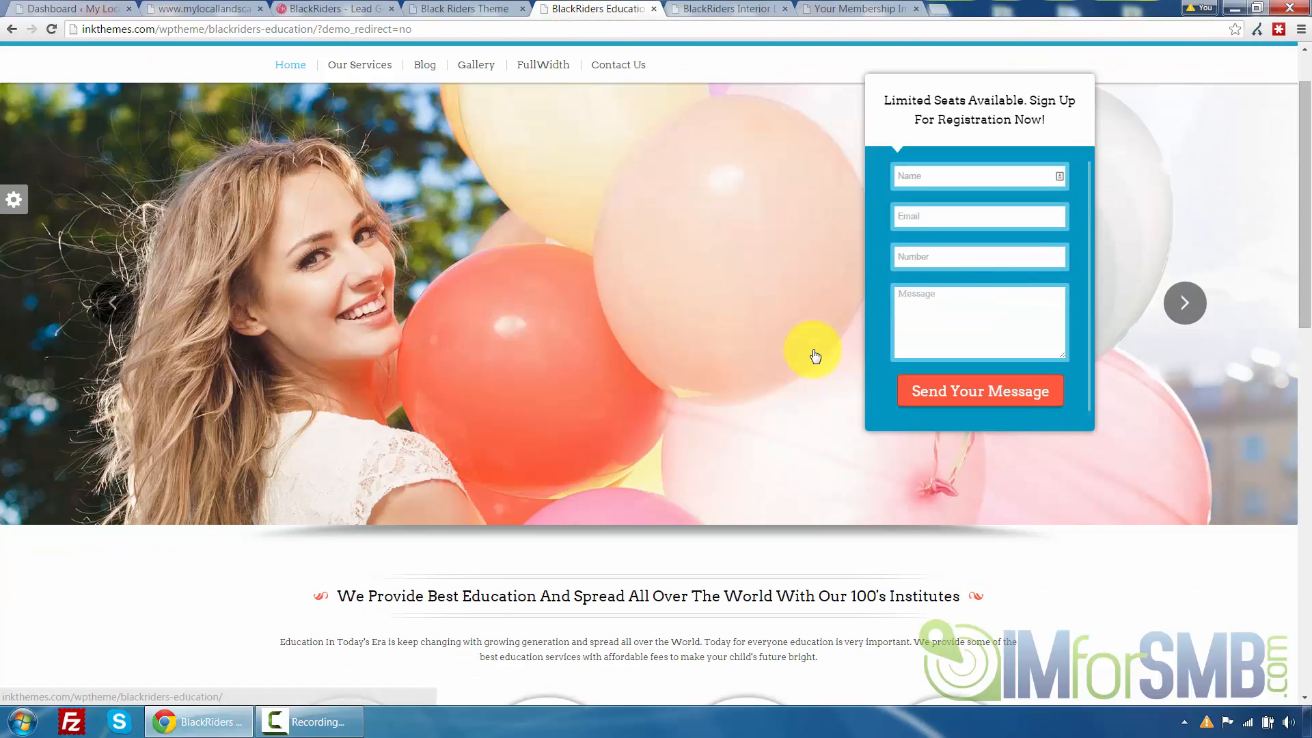
scroll(815, 355, down, 4)
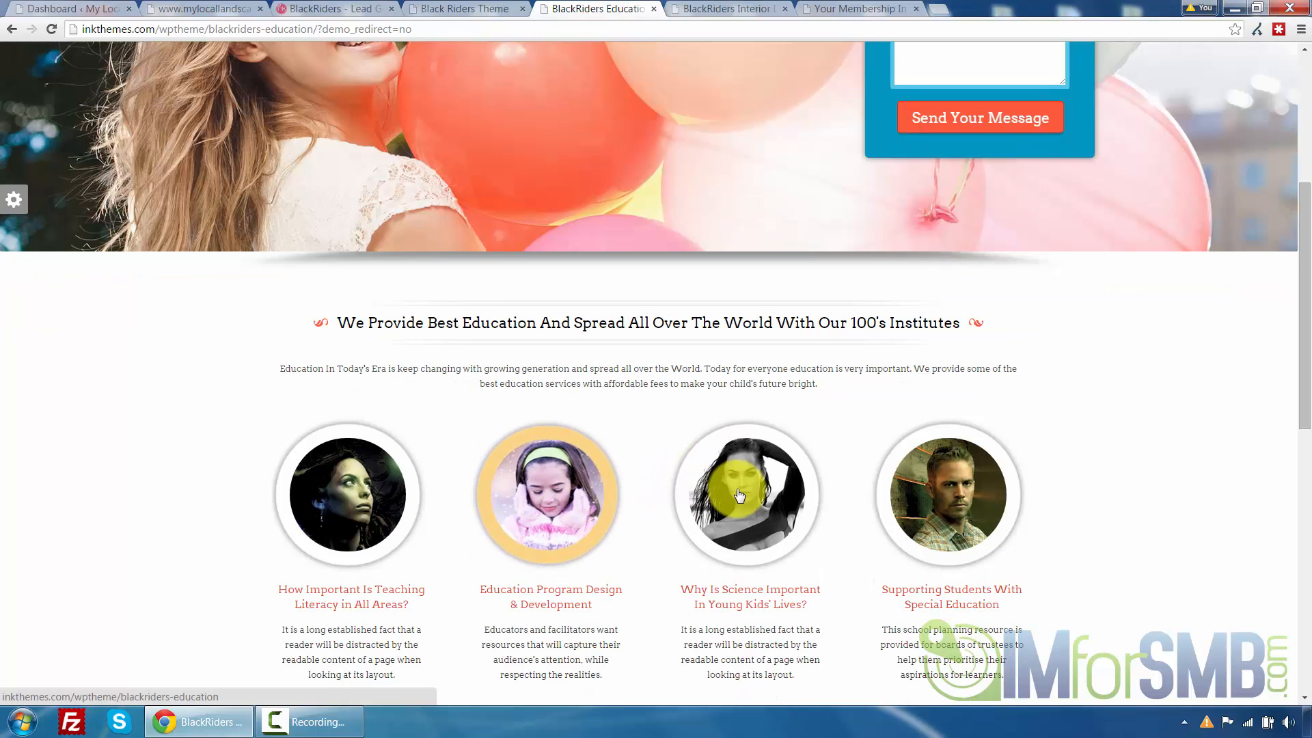
scroll(964, 458, down, 1)
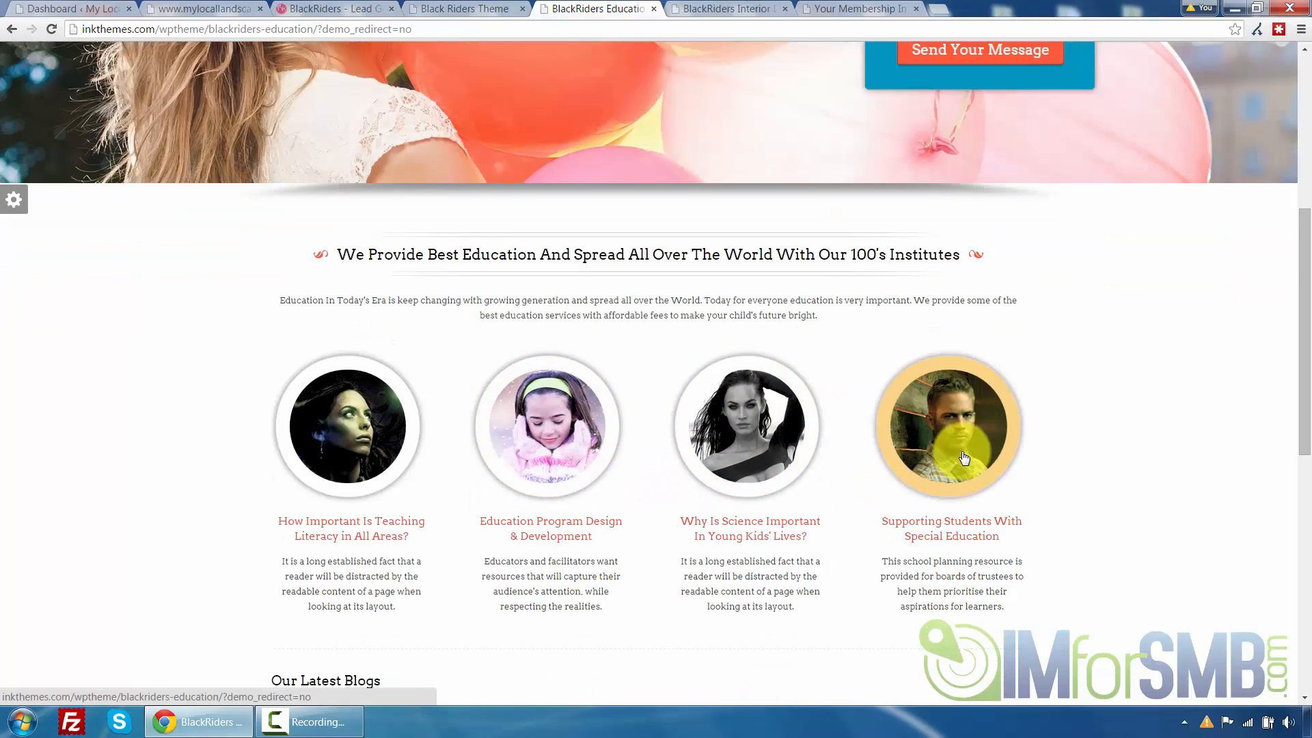
scroll(965, 458, down, 2)
scroll(718, 348, down, 3)
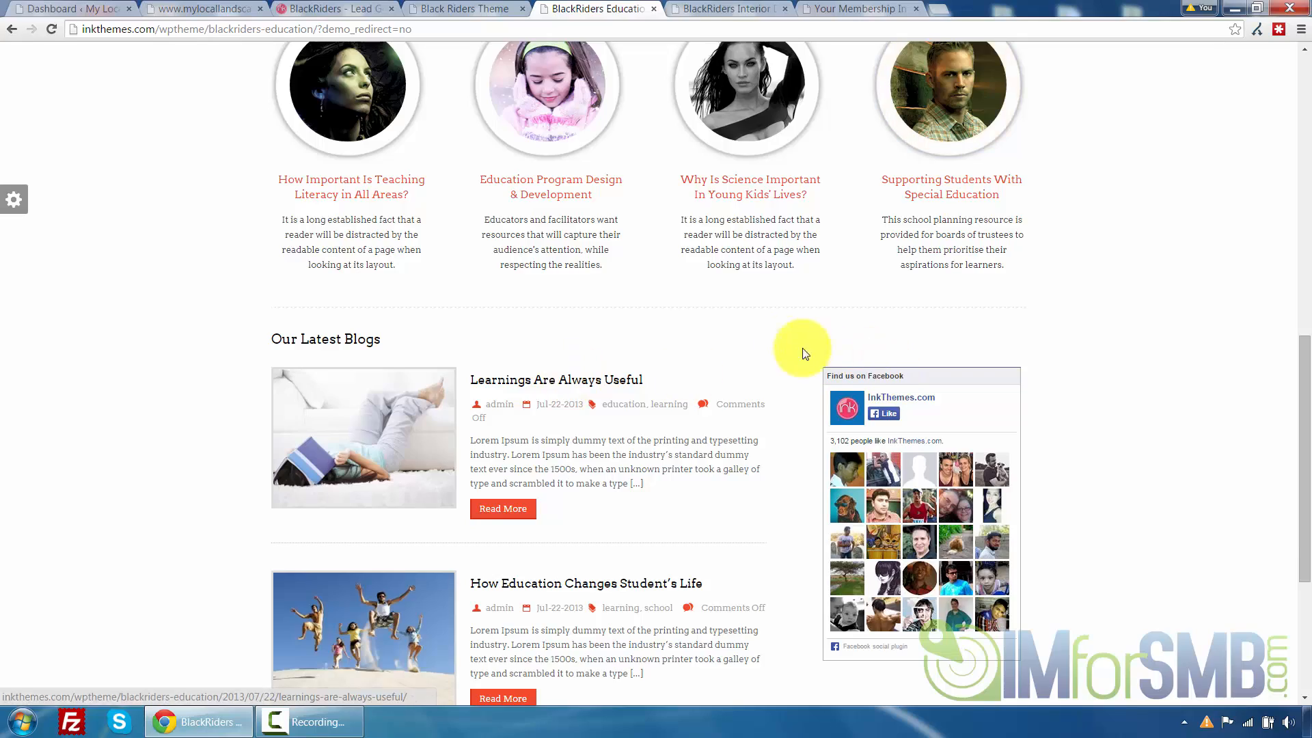
scroll(805, 354, down, 4)
scroll(668, 375, up, 15)
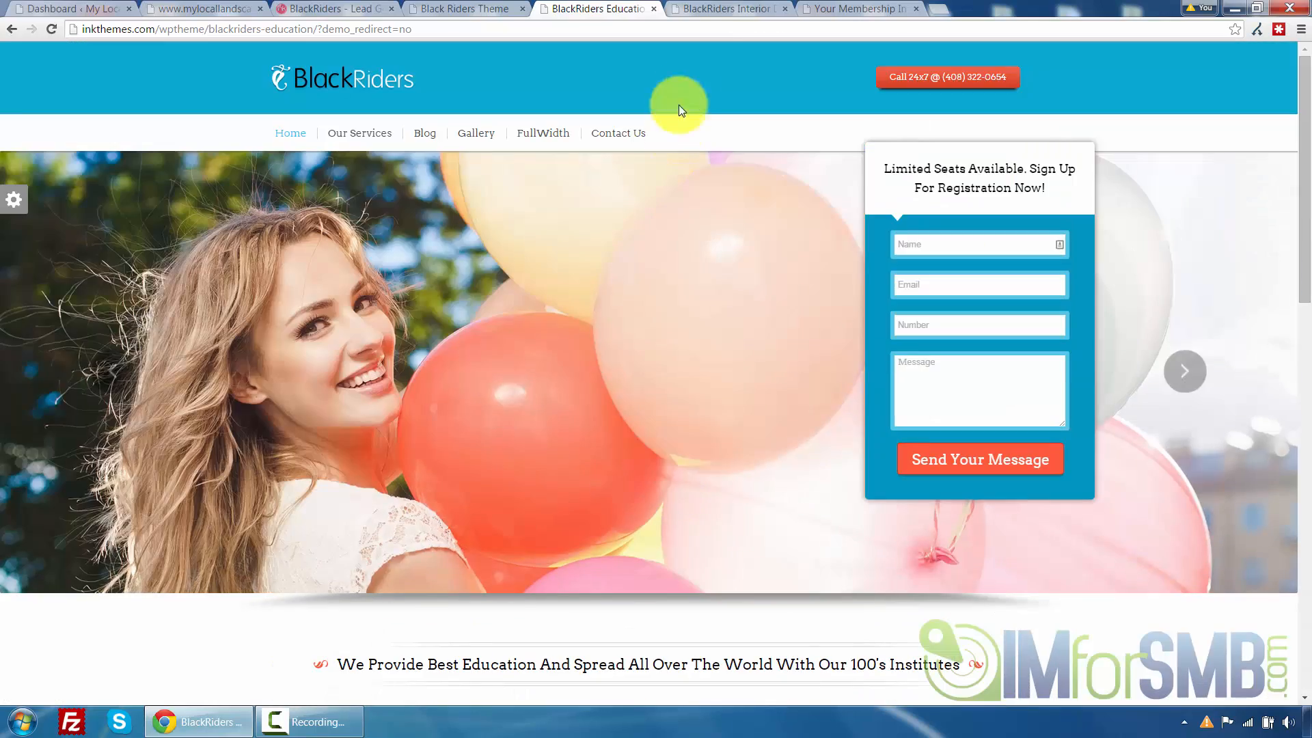
Switch to the BlackRiders Interior demo and scroll through its homepage sections
click(718, 8)
scroll(457, 217, up, 6)
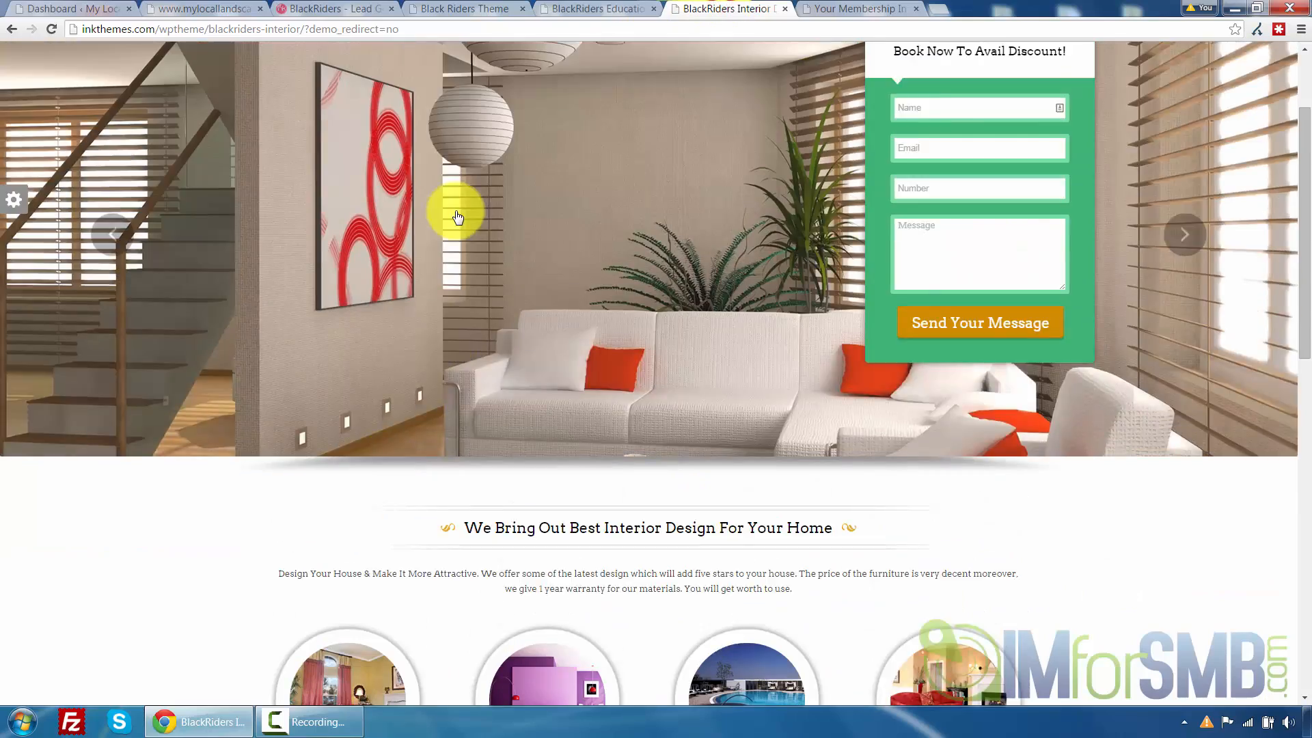
scroll(457, 217, up, 2)
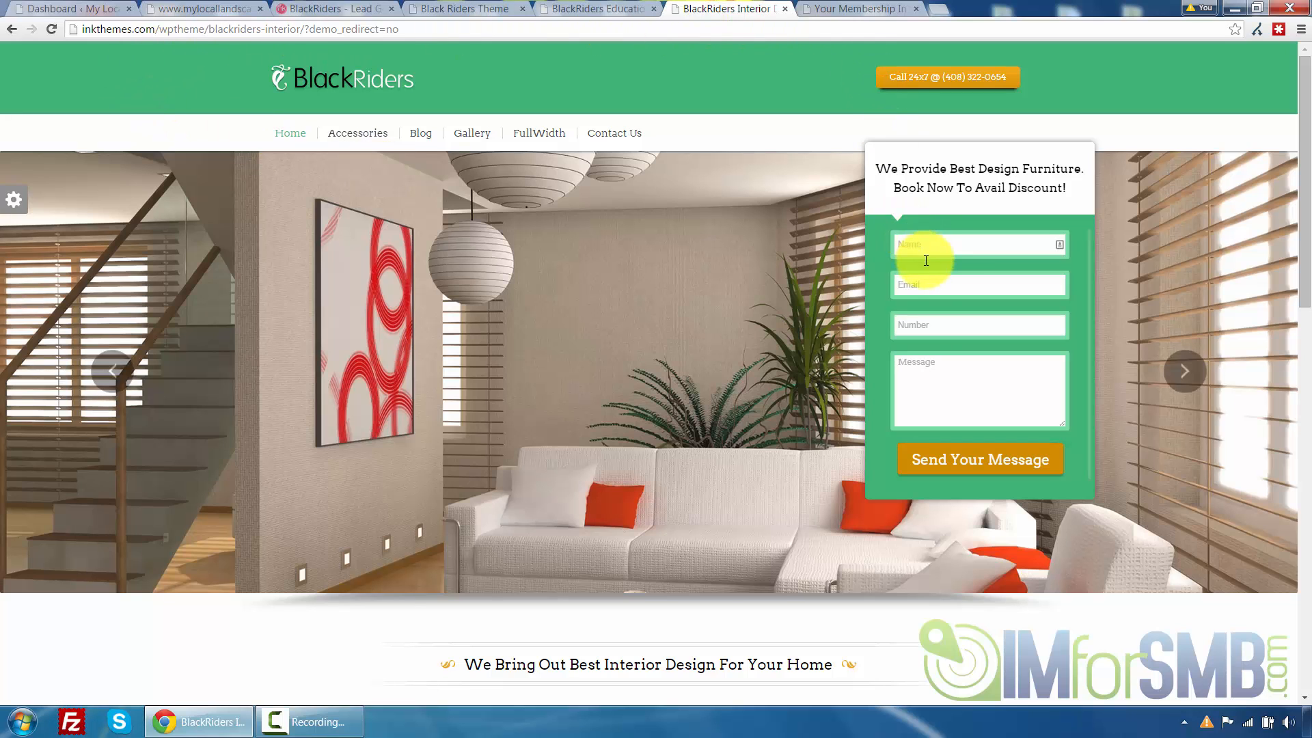
scroll(478, 417, down, 6)
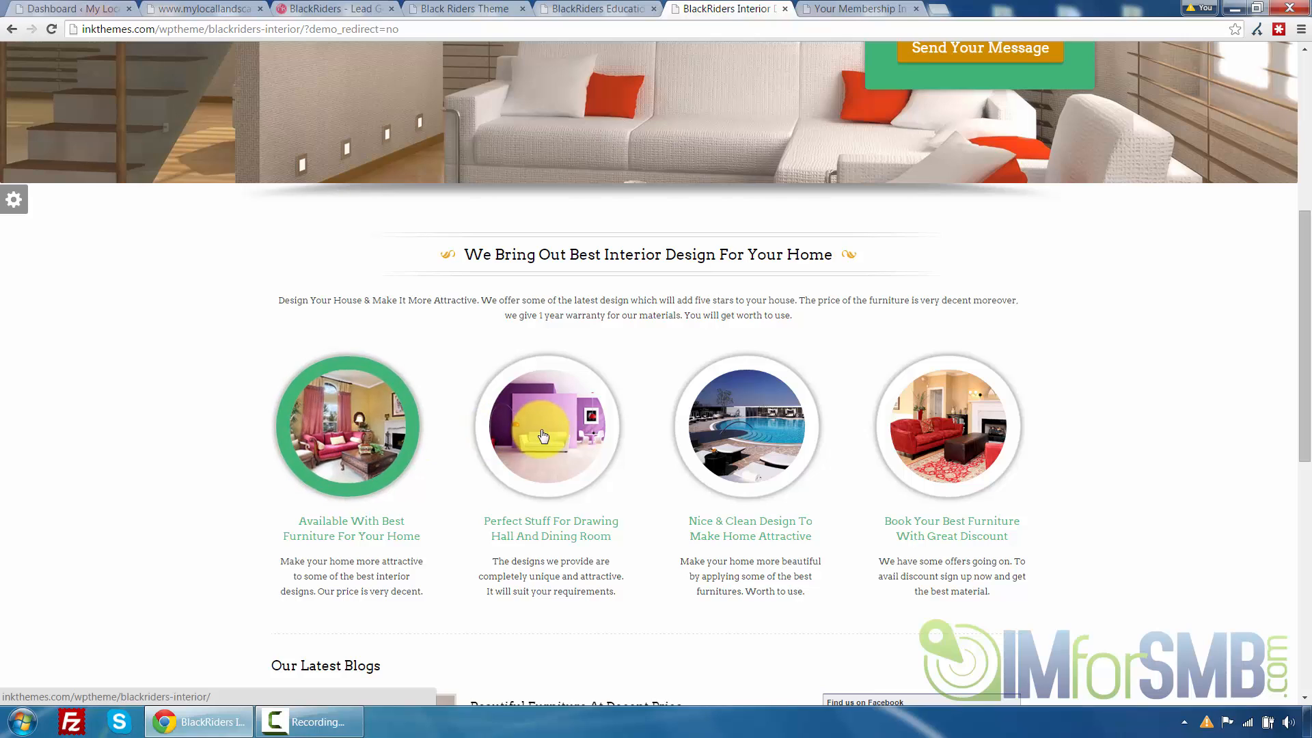
scroll(434, 352, down, 5)
scroll(684, 341, up, 1)
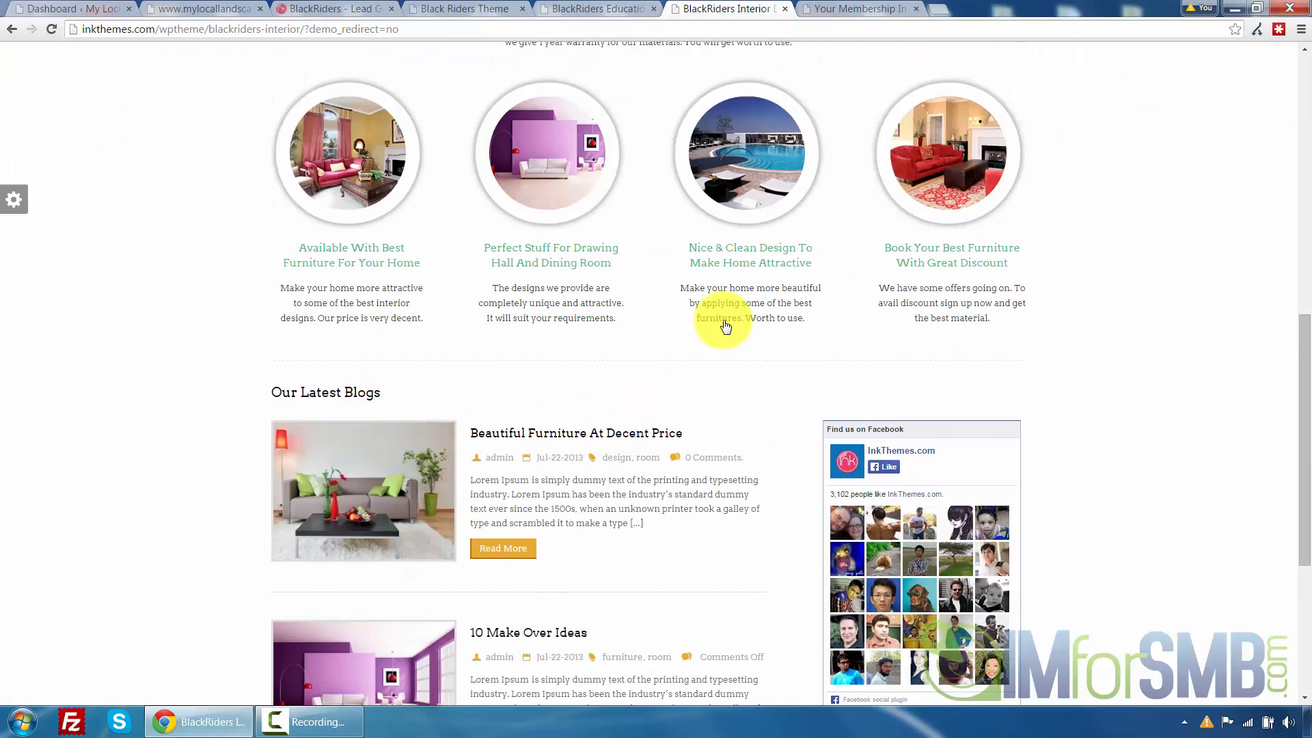
scroll(726, 326, up, 10)
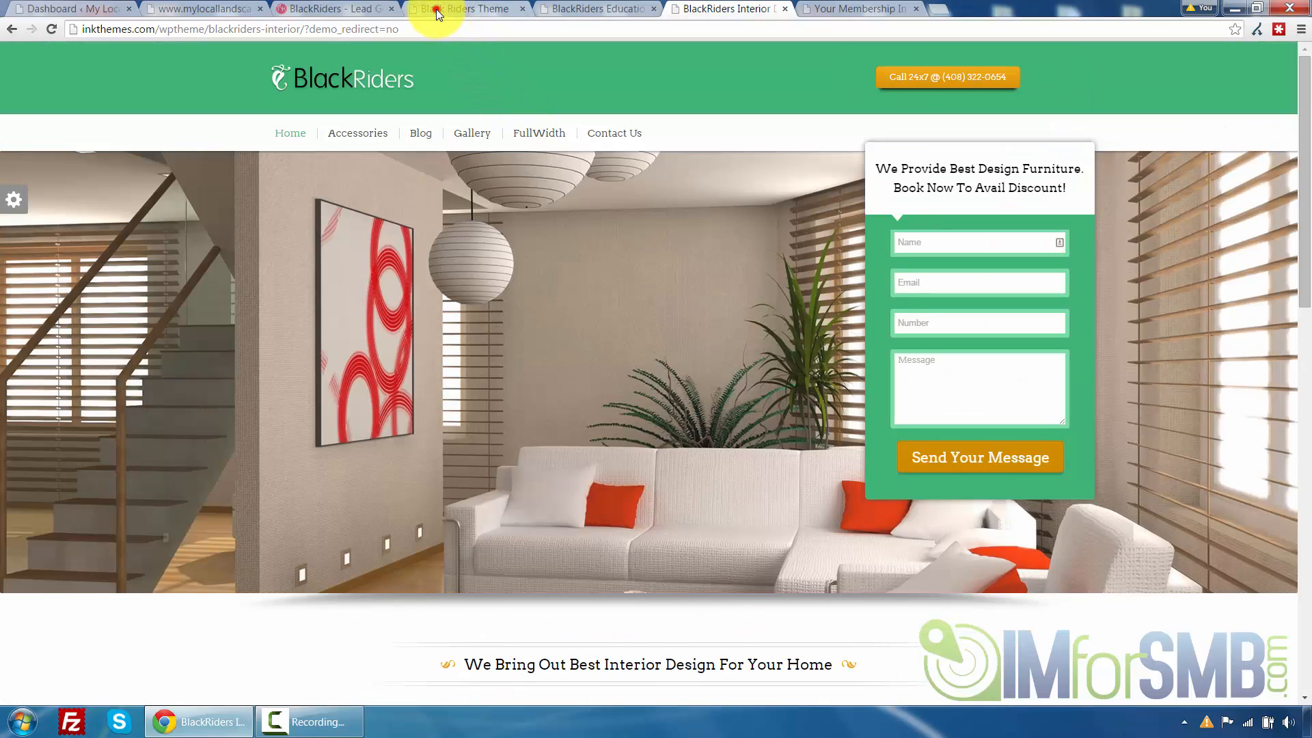
Return to the BlackRiders product page and scroll down to the layout overview and integrated lead capture feature
click(437, 9)
click(326, 10)
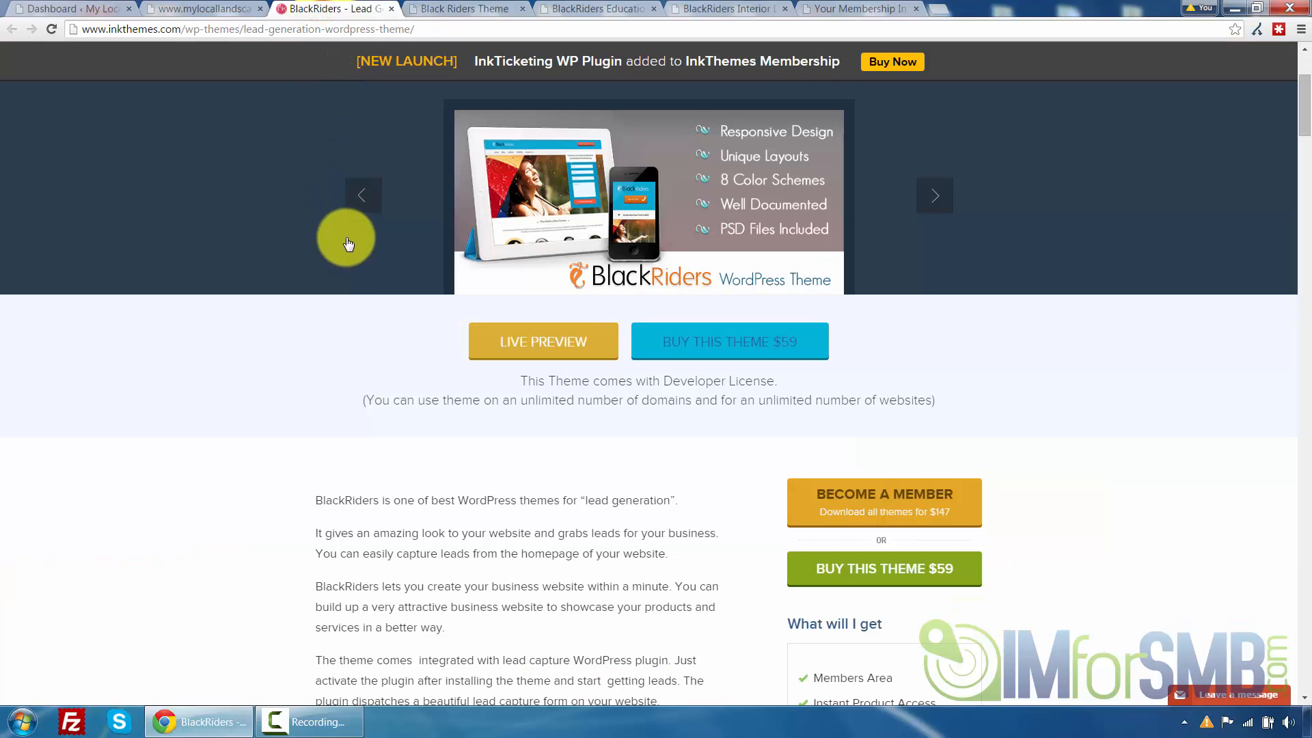
scroll(345, 243, down, 4)
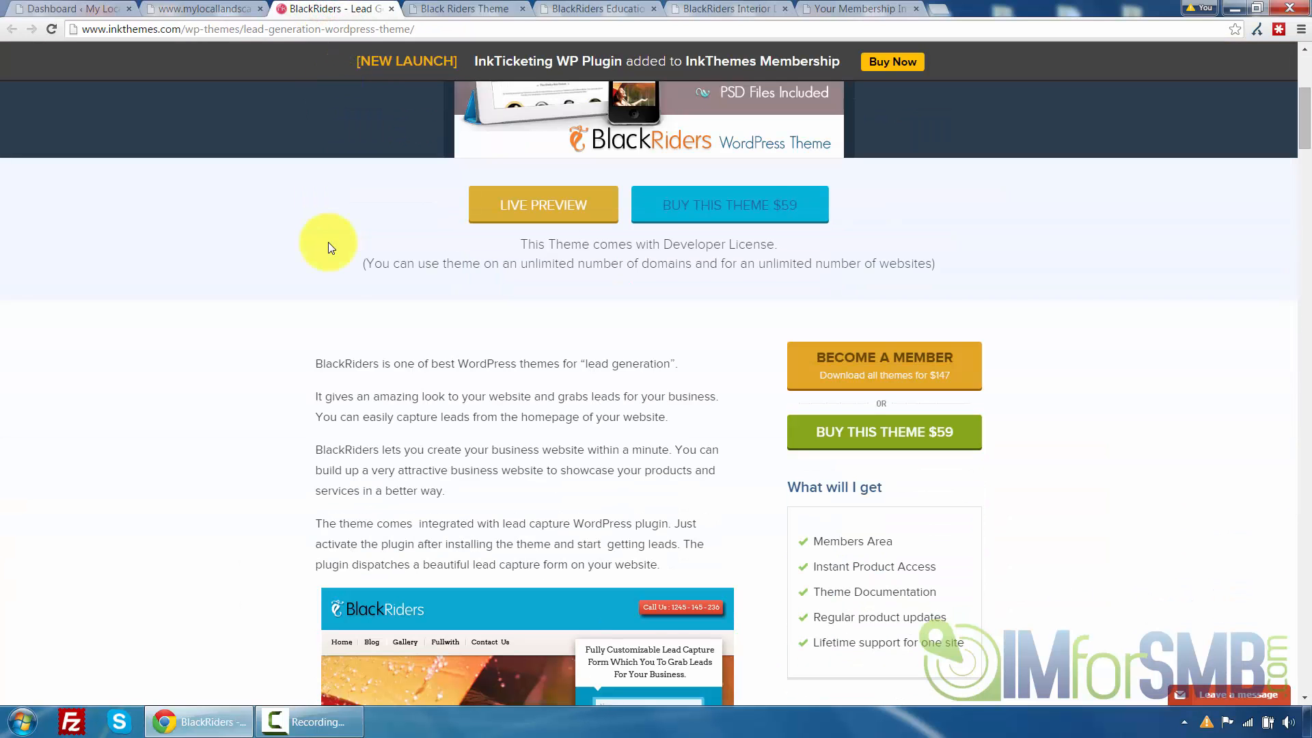
scroll(328, 247, down, 2)
scroll(329, 246, down, 1)
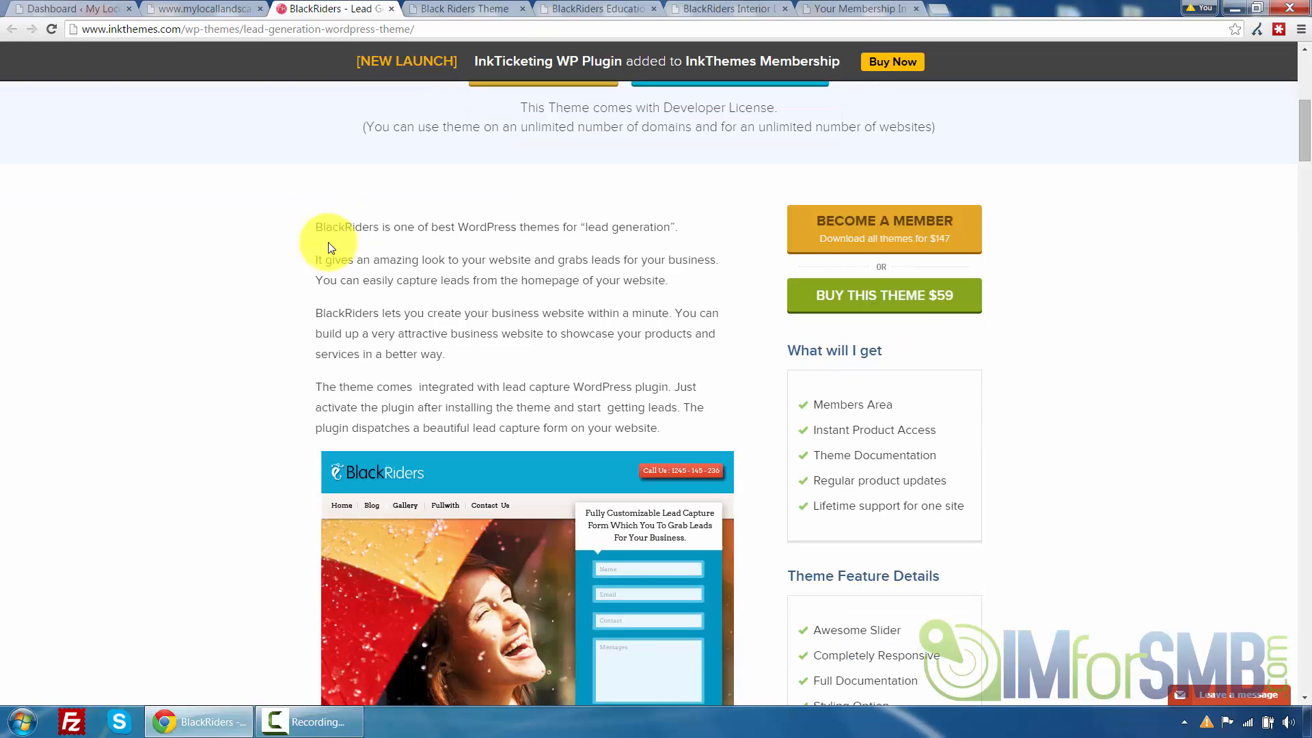
scroll(335, 237, down, 5)
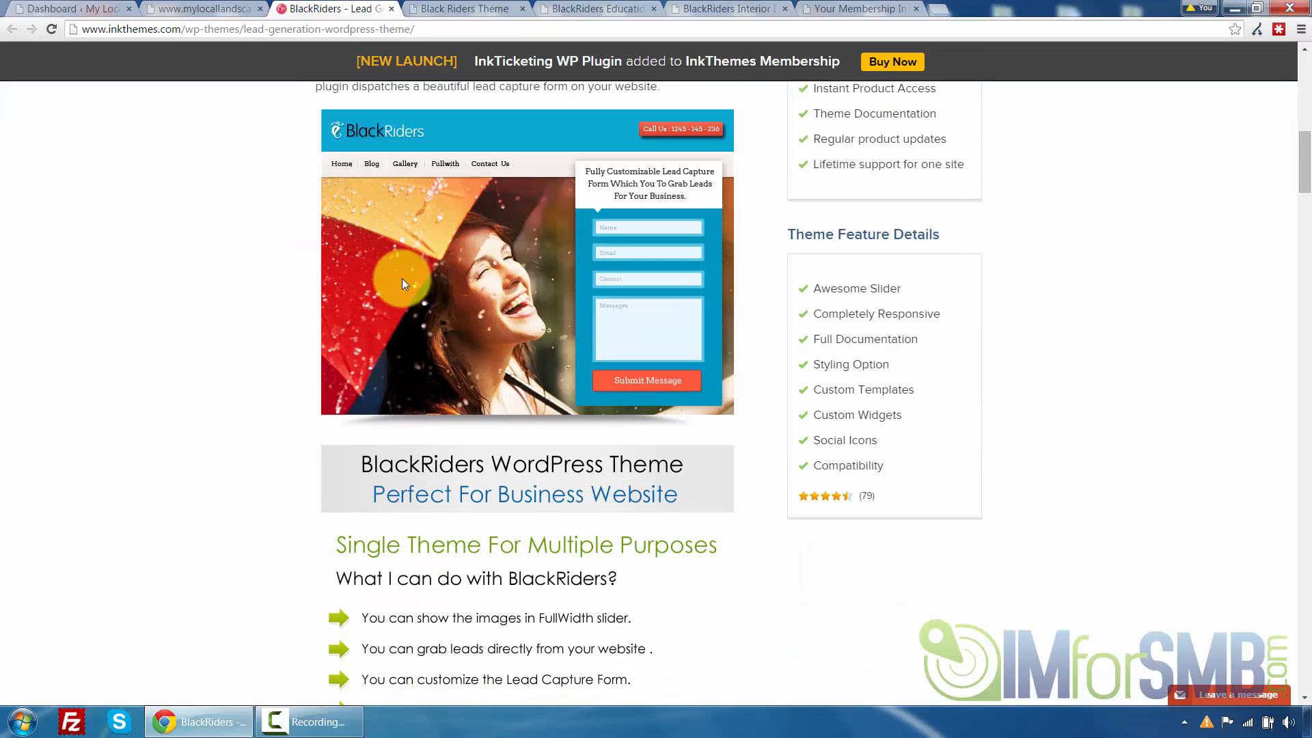
scroll(366, 352, down, 7)
scroll(365, 354, down, 5)
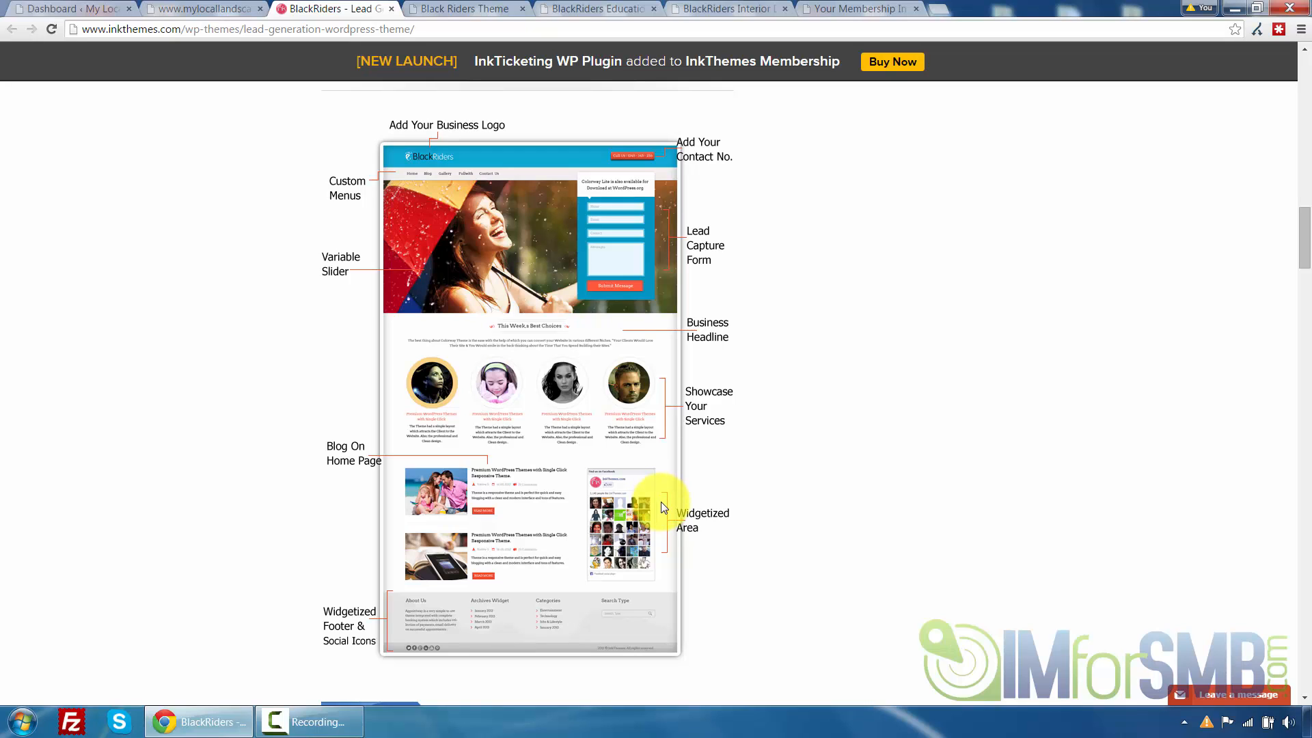
scroll(661, 506, down, 2)
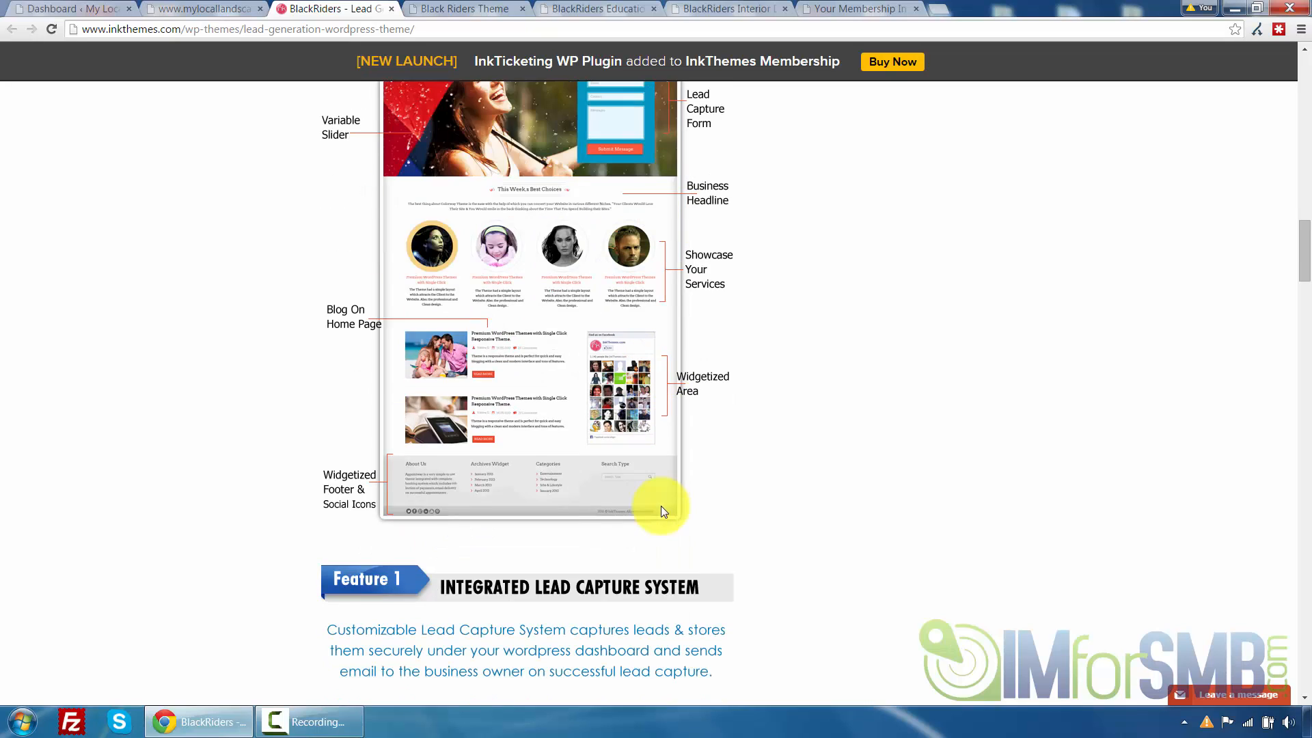
scroll(557, 434, down, 5)
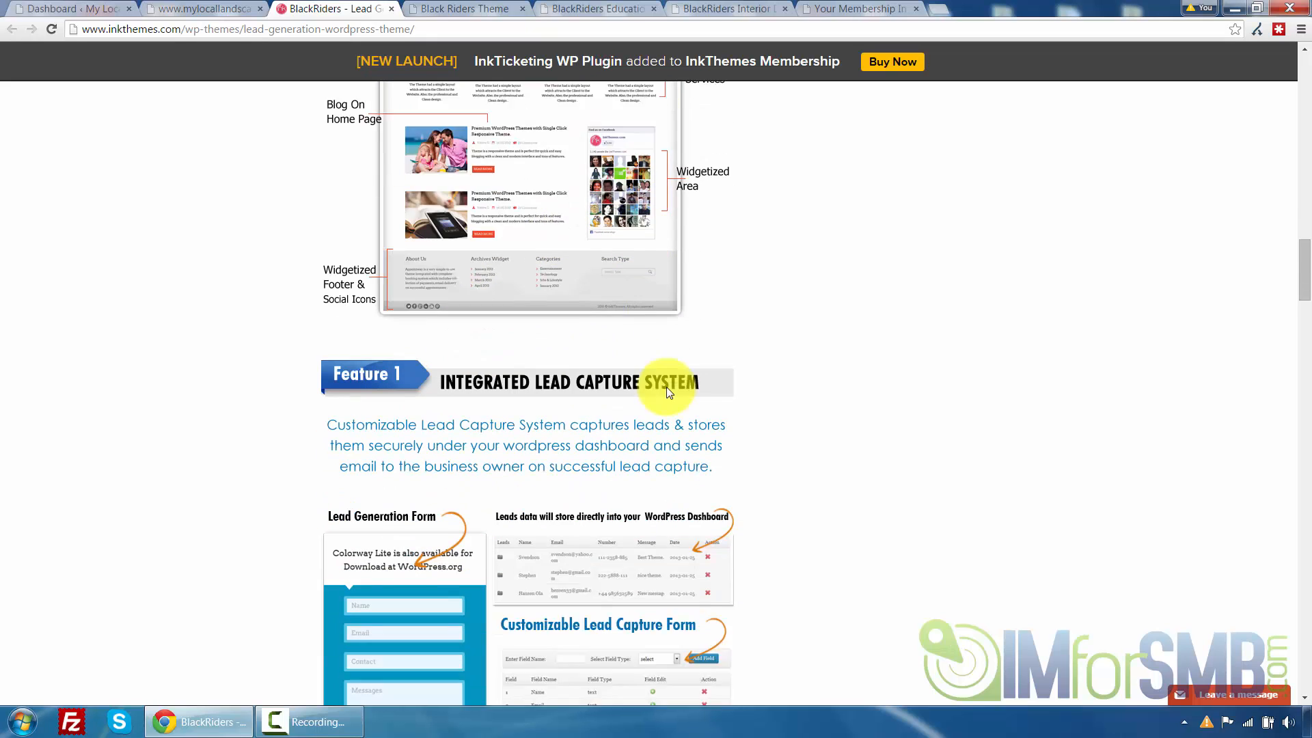
Scroll through the product page's numbered feature sections down to the responsive design and theme features text
scroll(641, 227, down, 1)
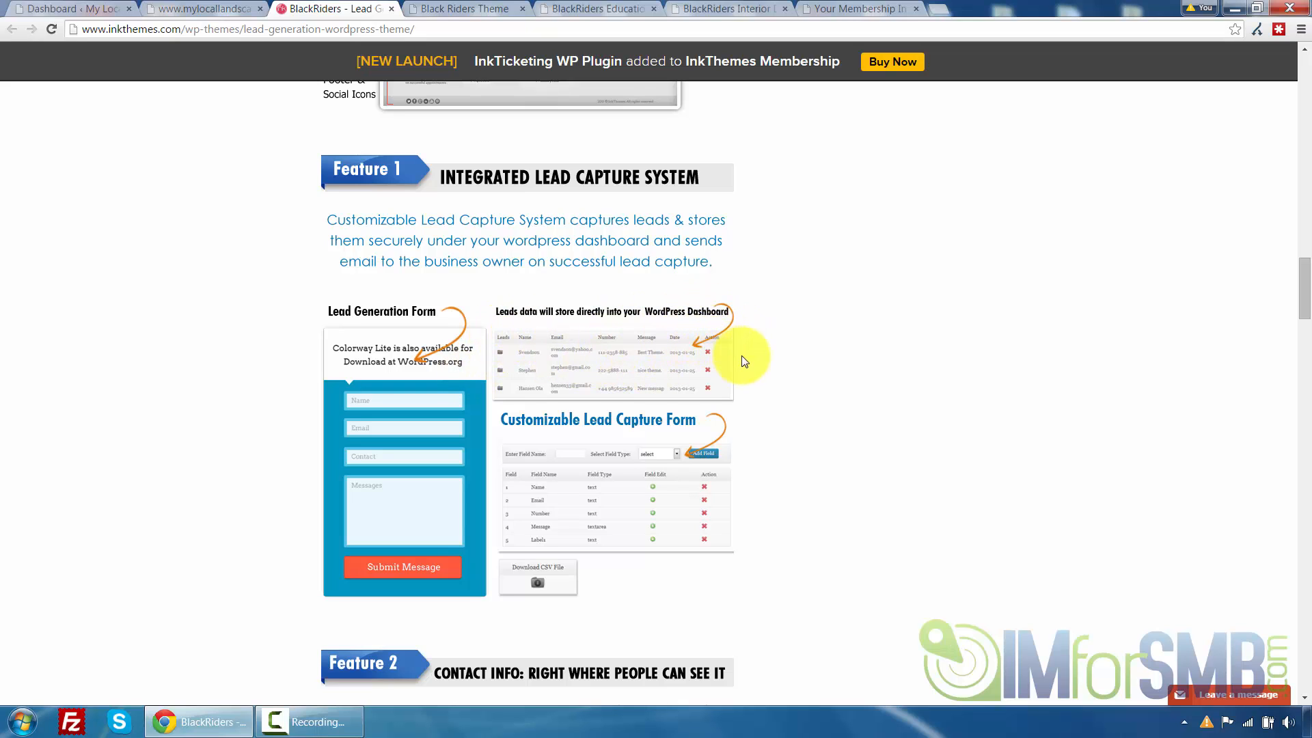
scroll(748, 365, down, 1)
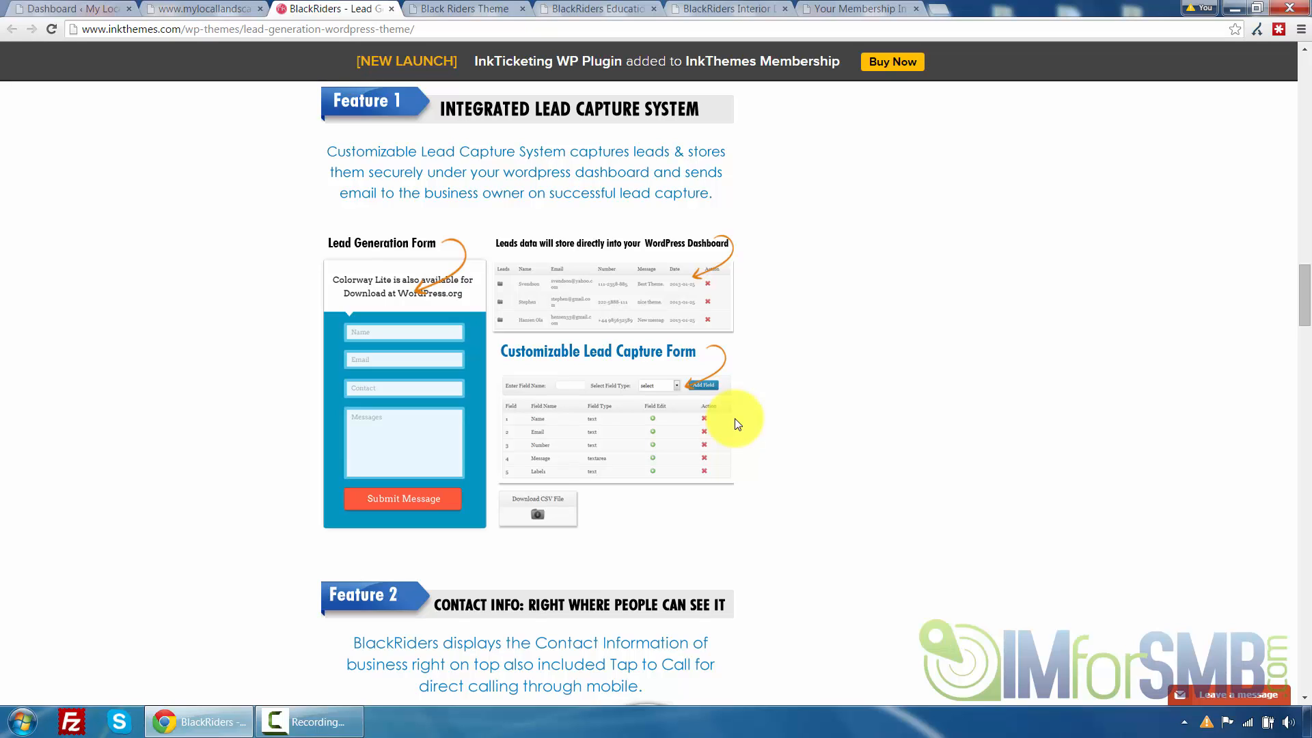
scroll(735, 418, down, 2)
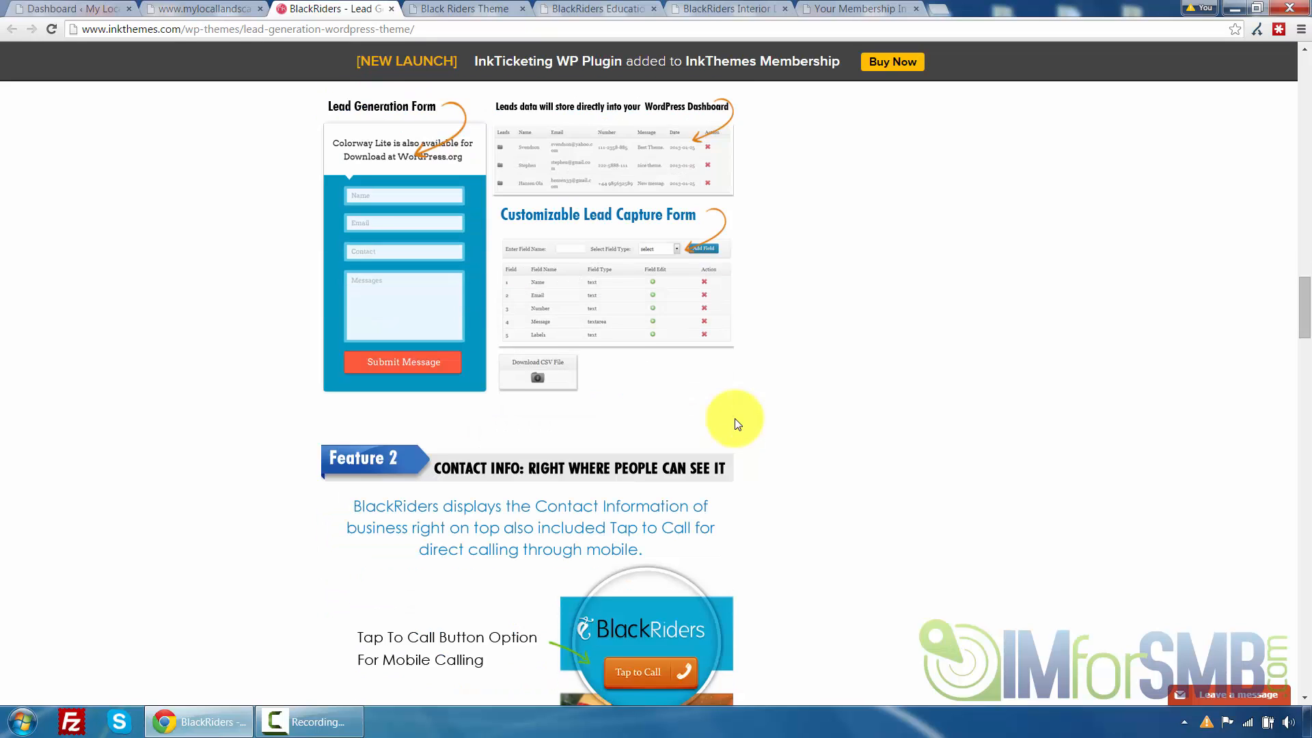
scroll(736, 424, down, 6)
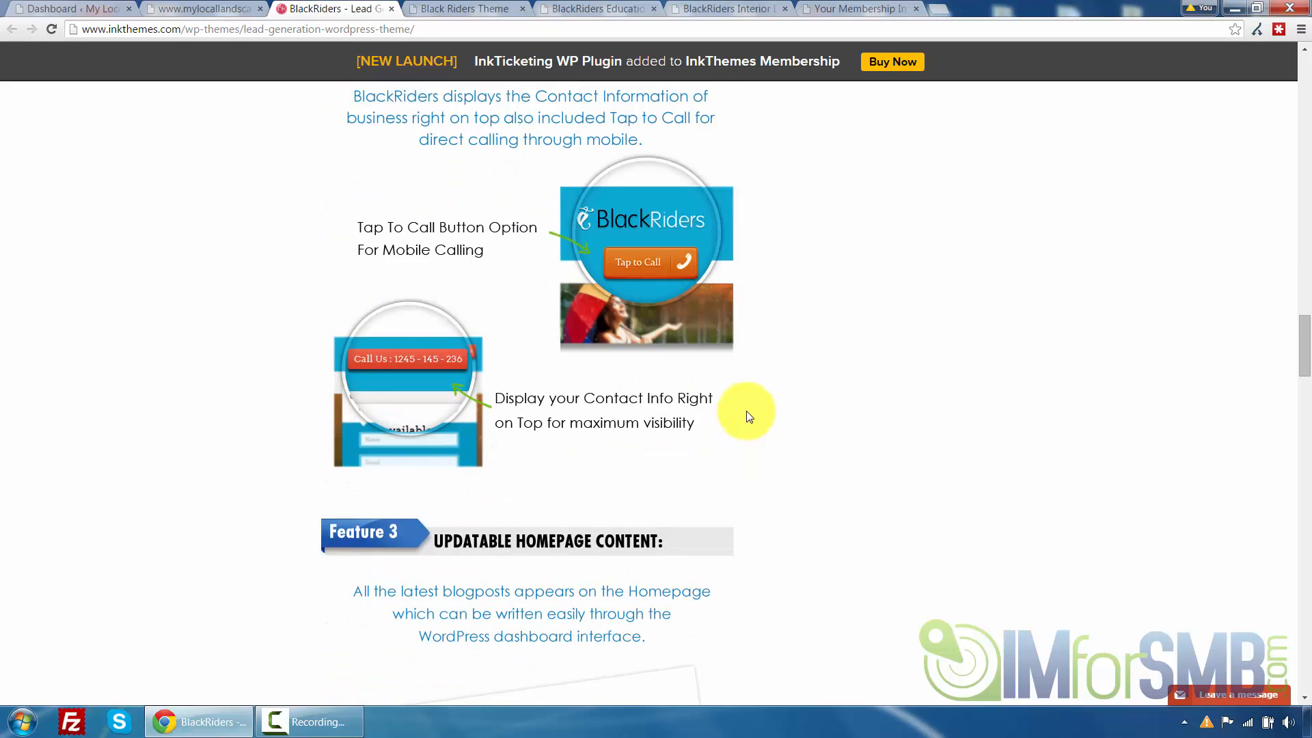
scroll(750, 417, down, 4)
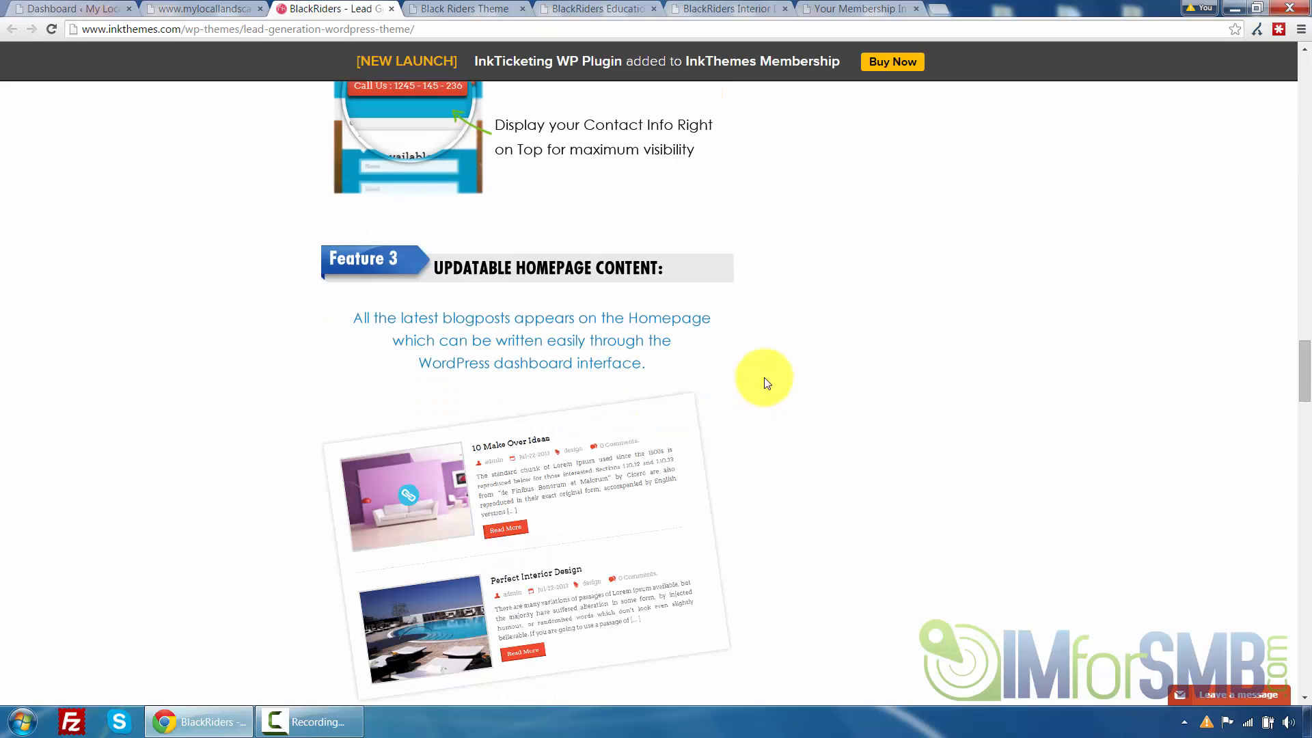
scroll(770, 334, up, 4)
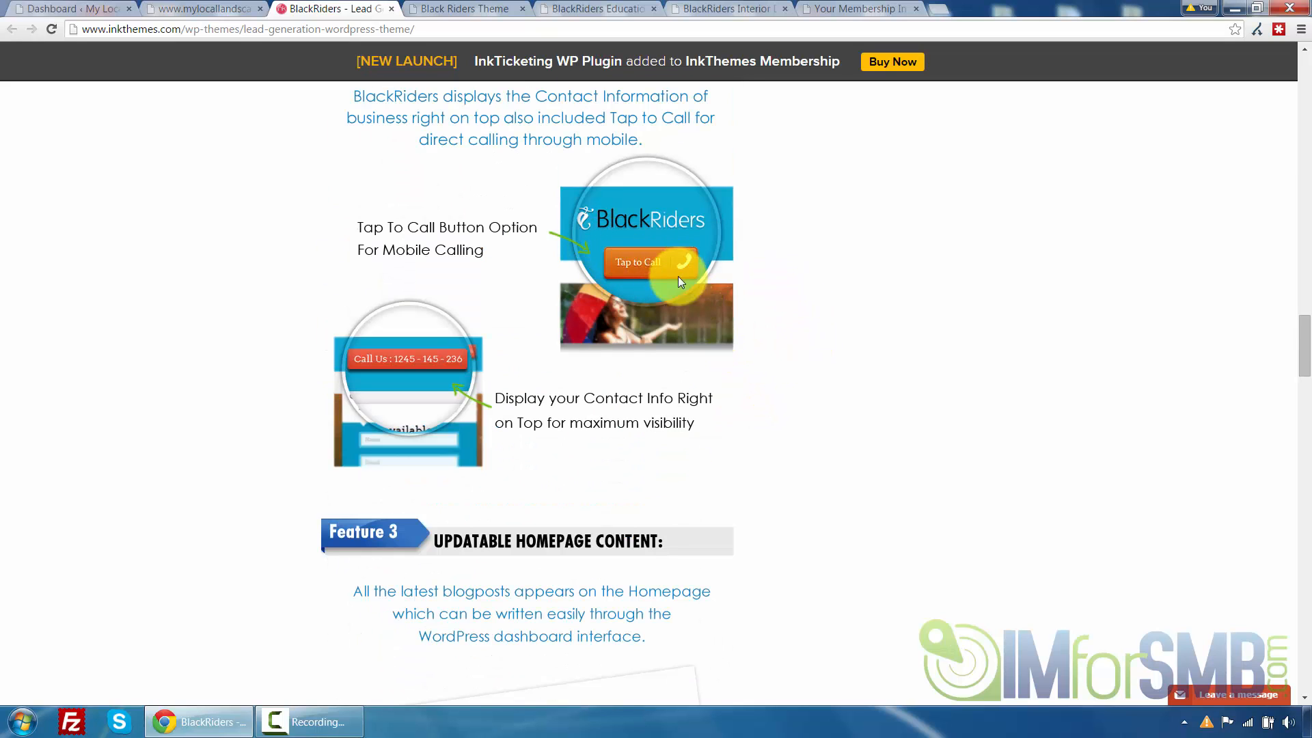
scroll(749, 338, down, 12)
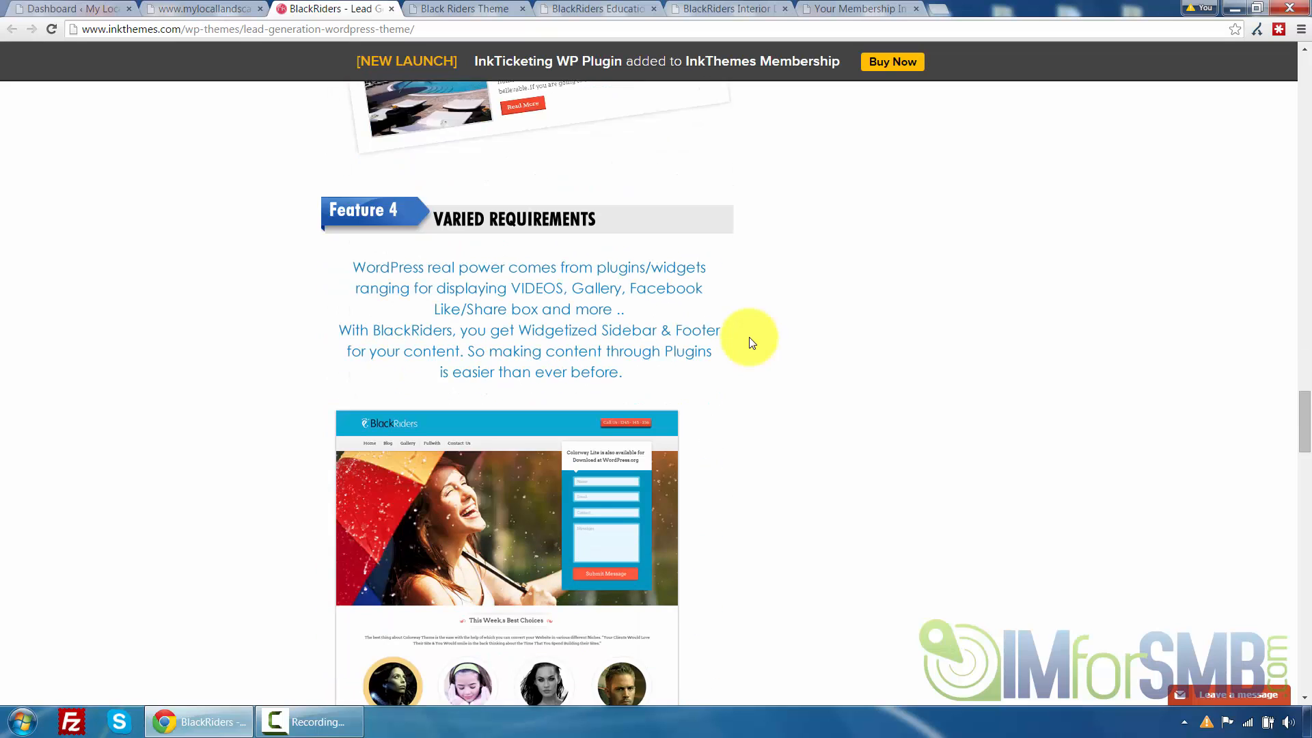
scroll(749, 337, down, 1)
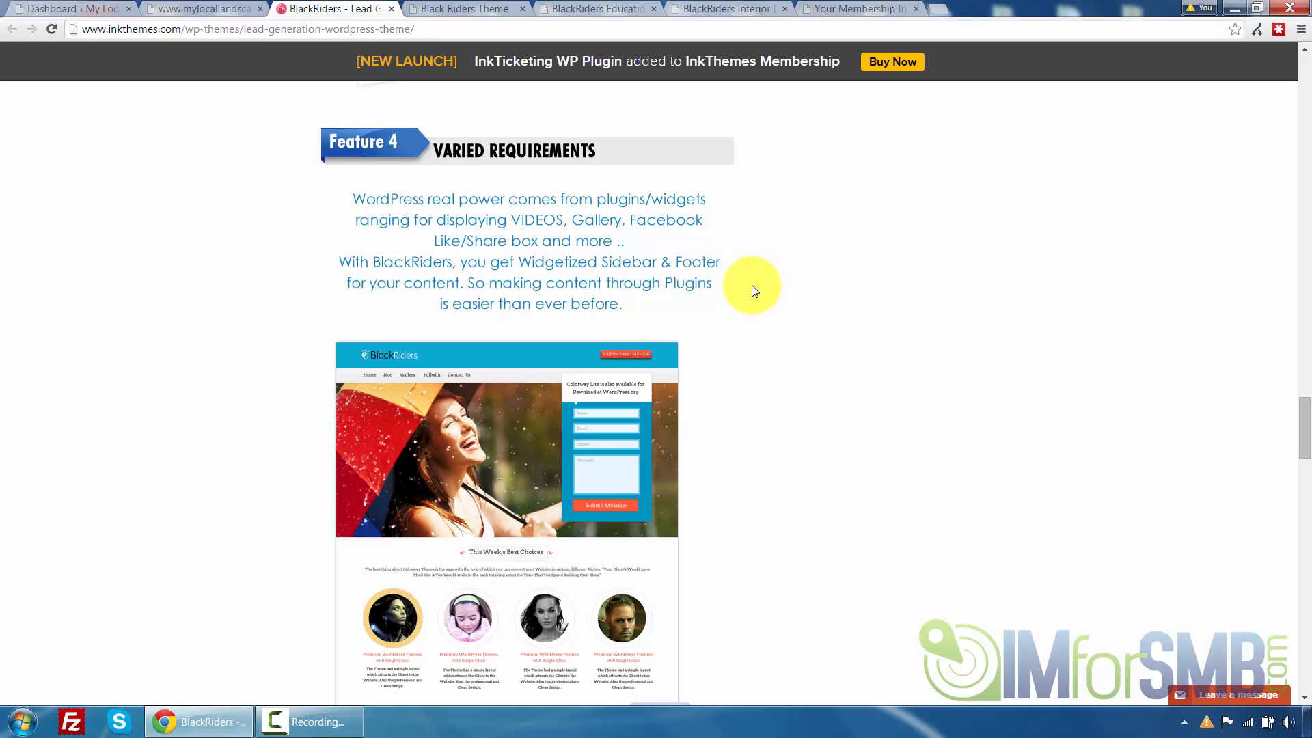
scroll(750, 293, down, 5)
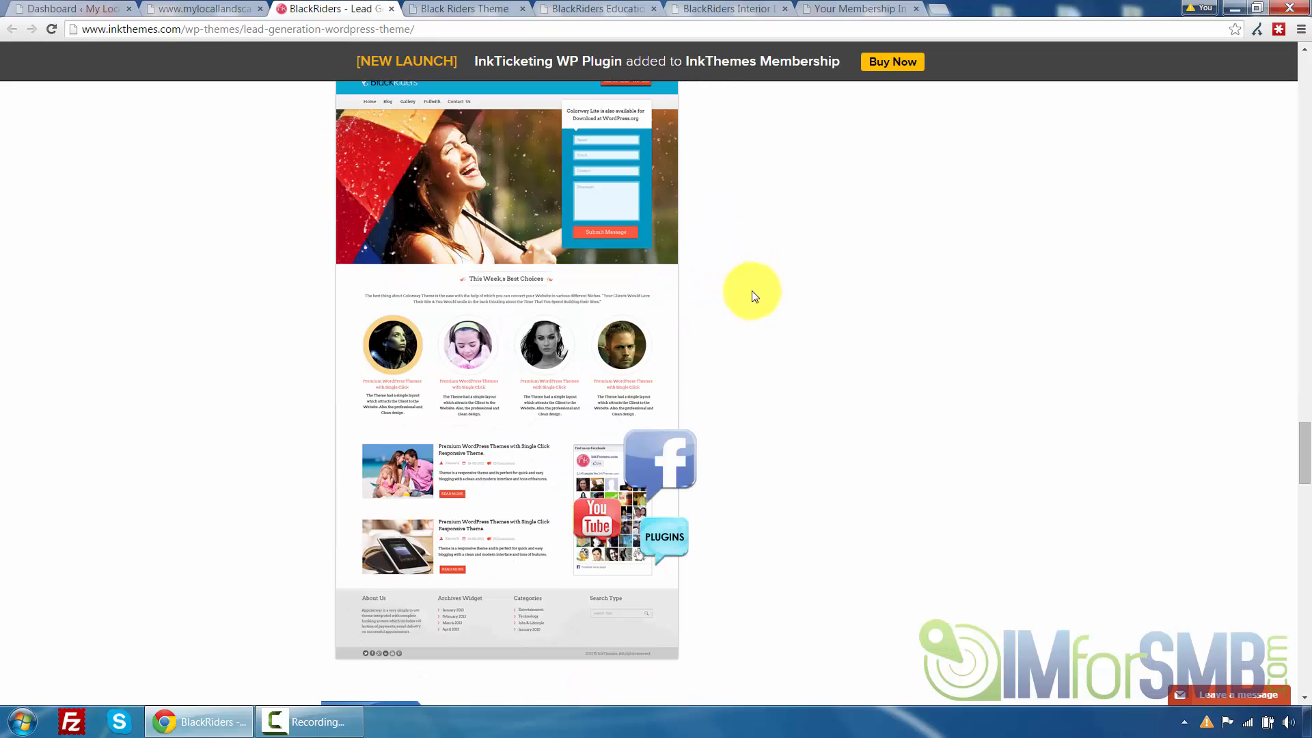
scroll(765, 318, down, 8)
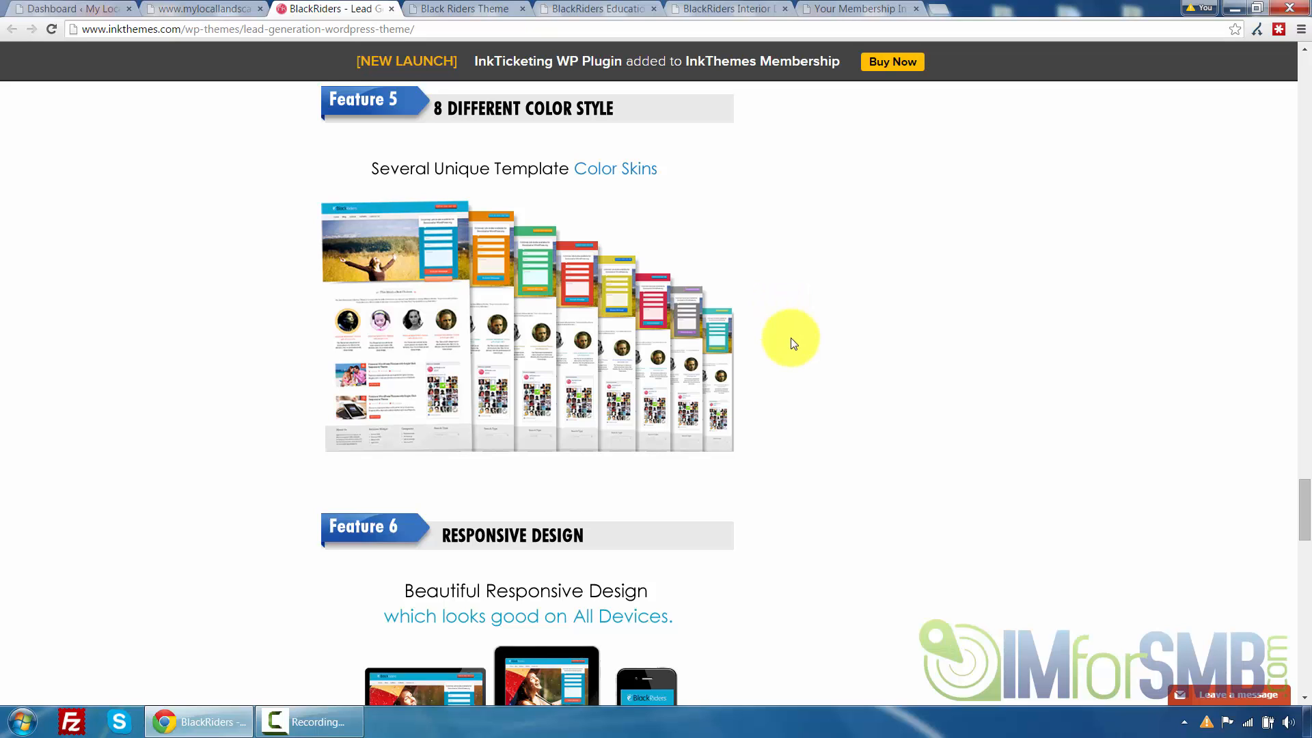
scroll(785, 311, down, 6)
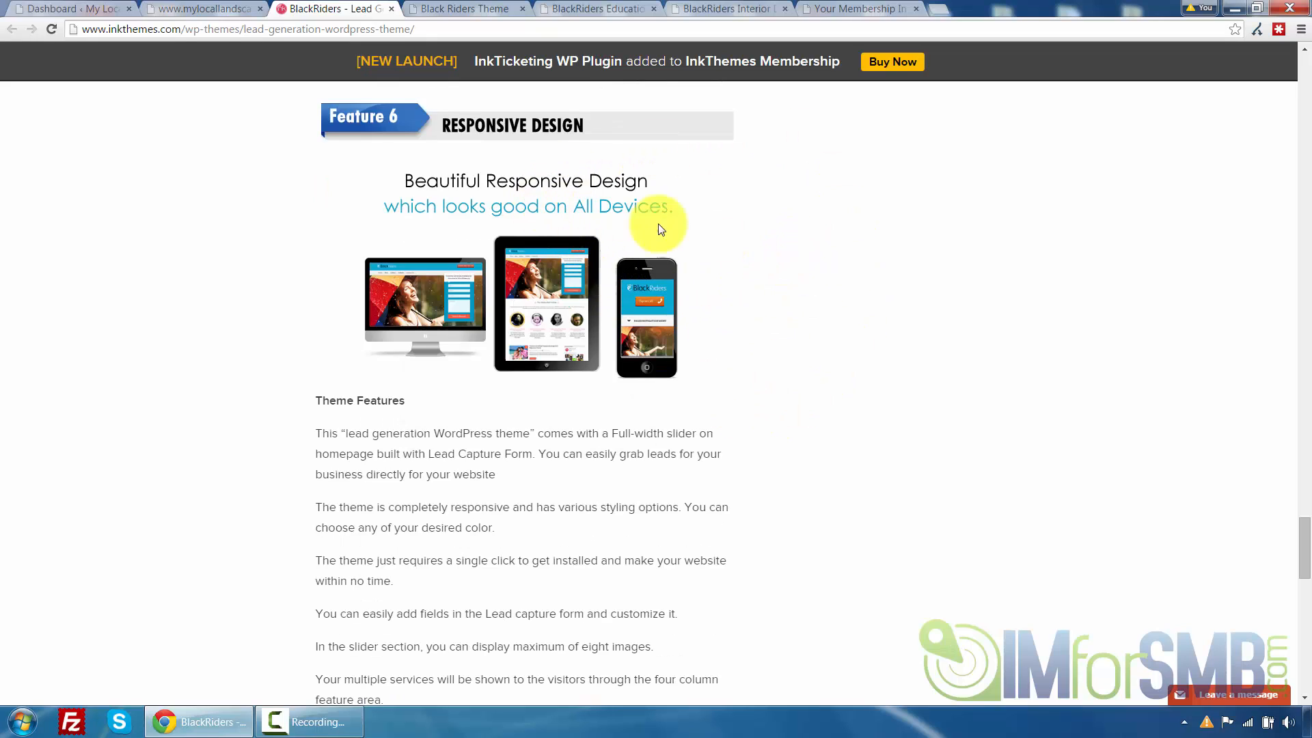
Switch to the restaurant demo and shrink the browser window to a narrow, phone-like width
click(448, 8)
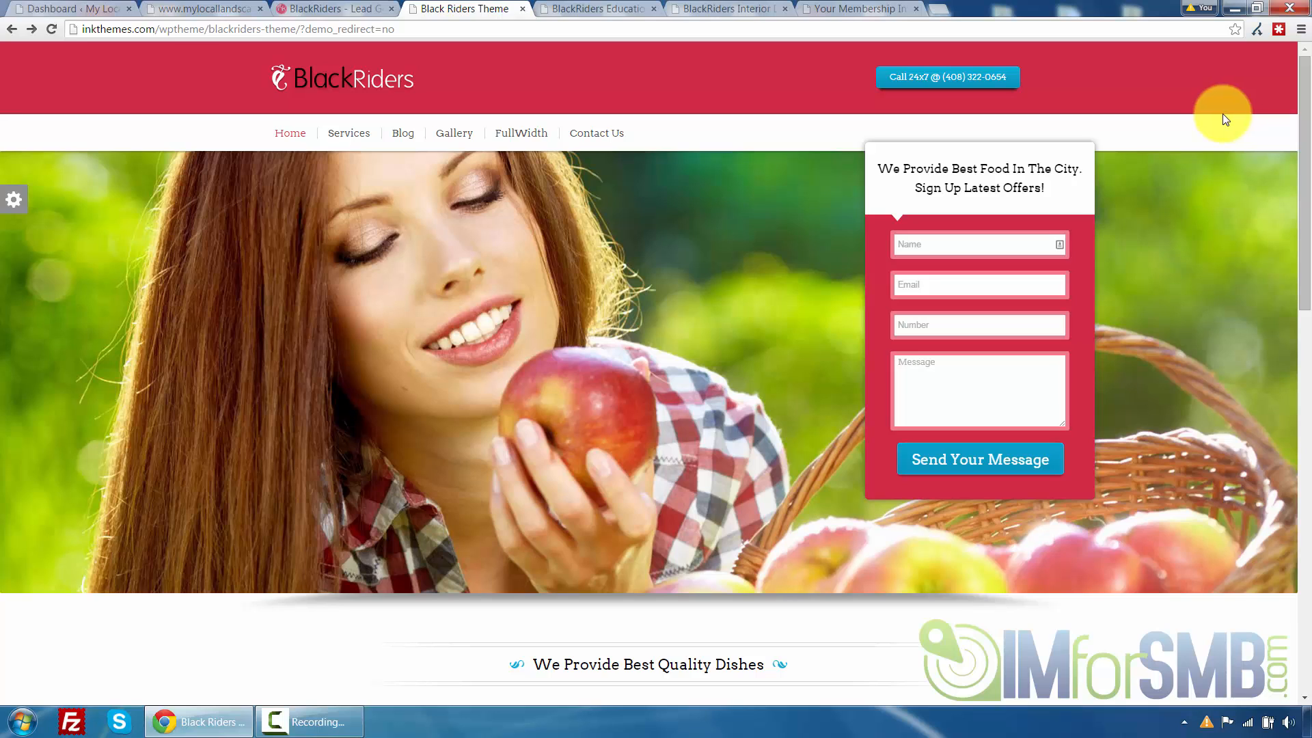
click(1256, 10)
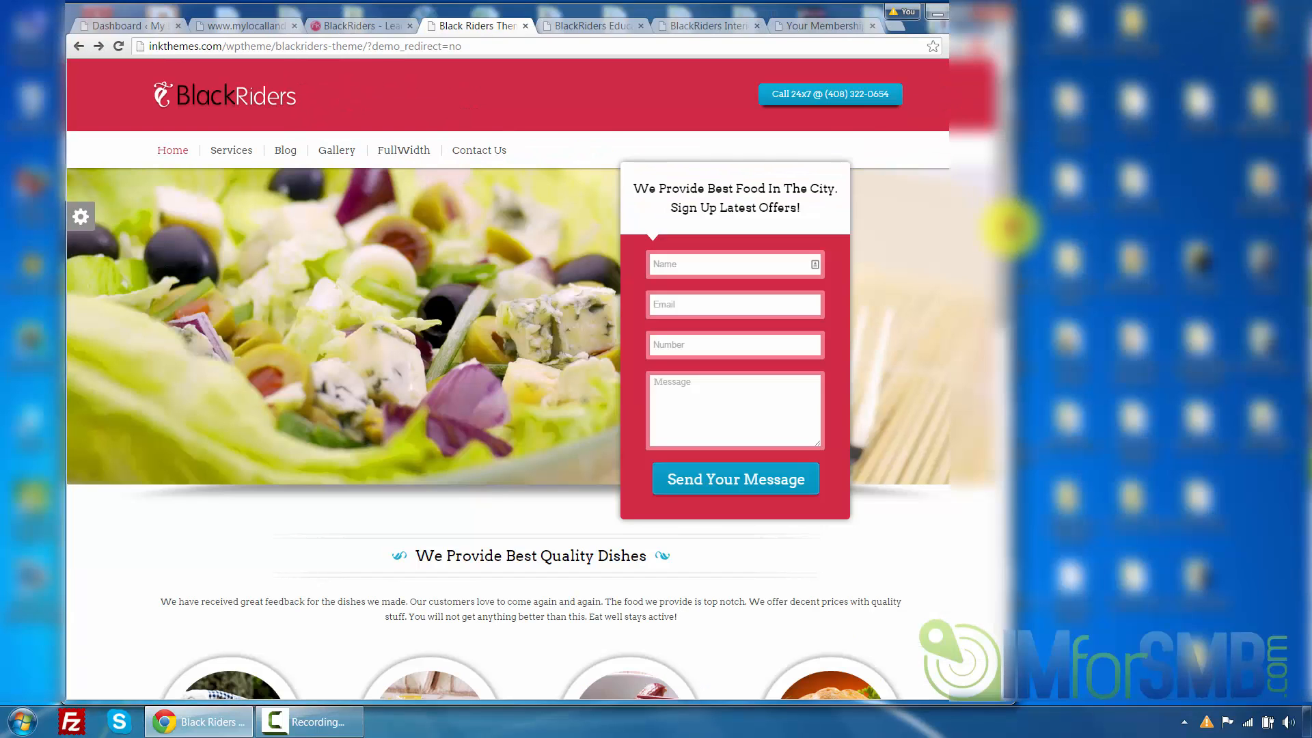
drag(1009, 225, 342, 393)
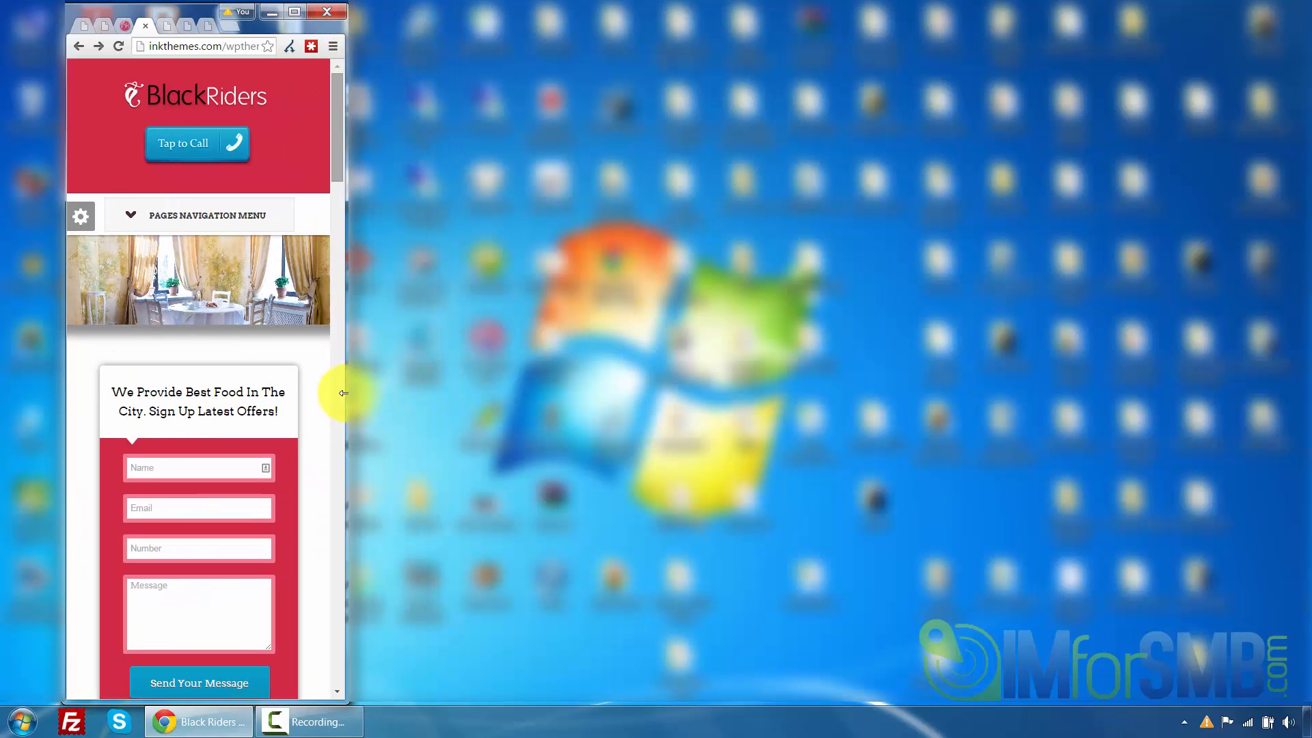
Test the Tap to Call button, then open and close the pages navigation menu in the mobile layout
click(183, 147)
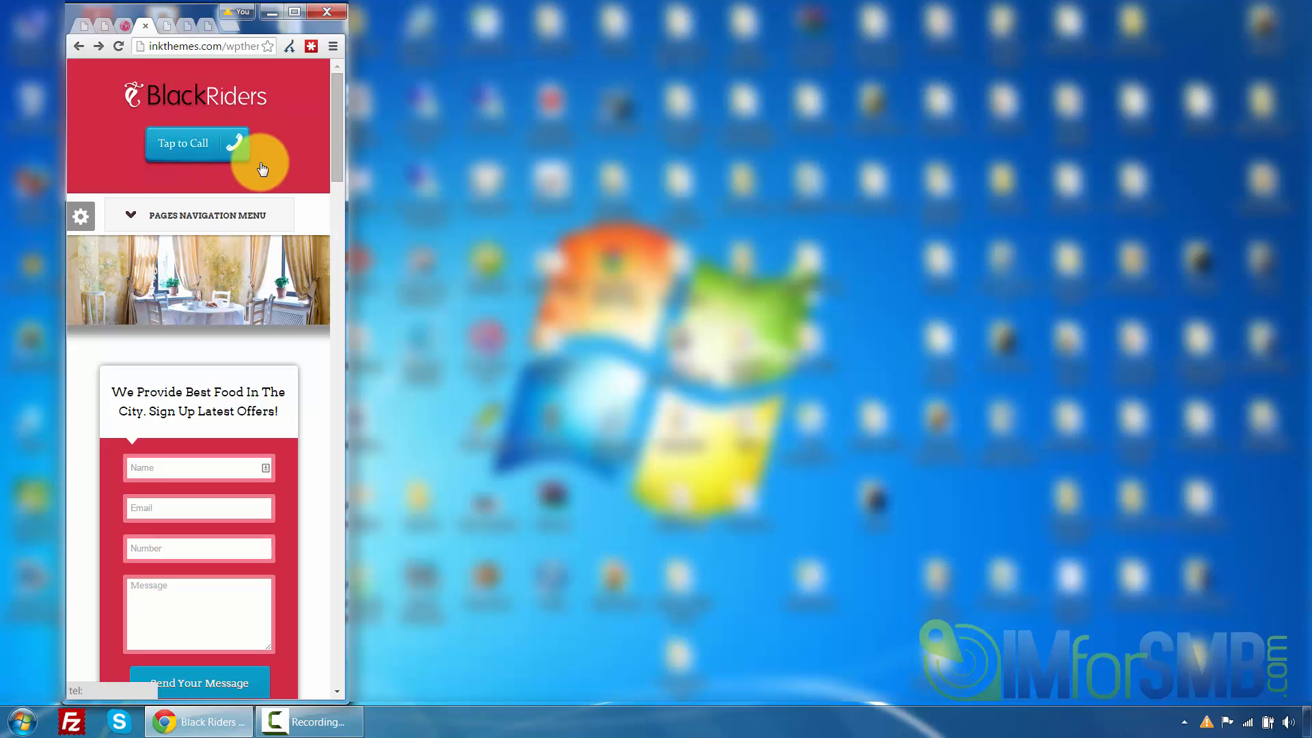
click(232, 213)
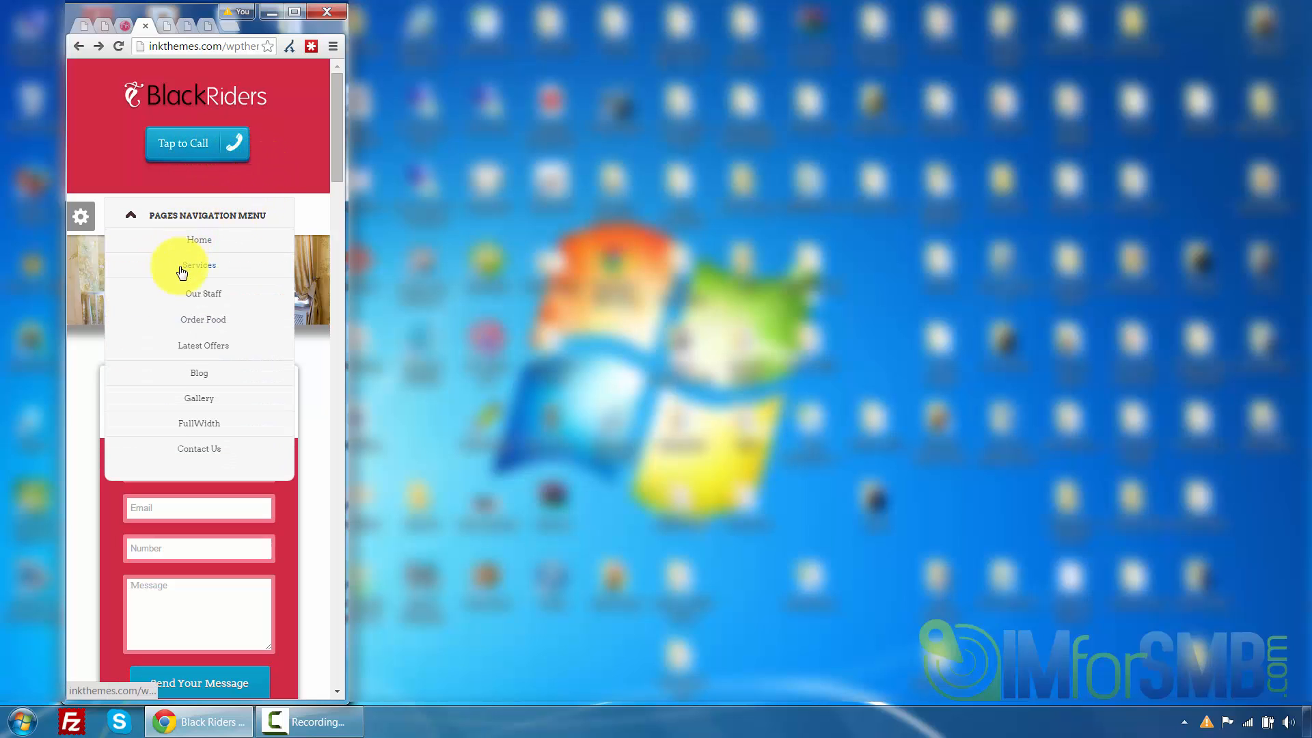
click(175, 222)
Scroll through the restaurant demo's mobile layout down to the footer, then widen the browser window again
scroll(226, 230, down, 1)
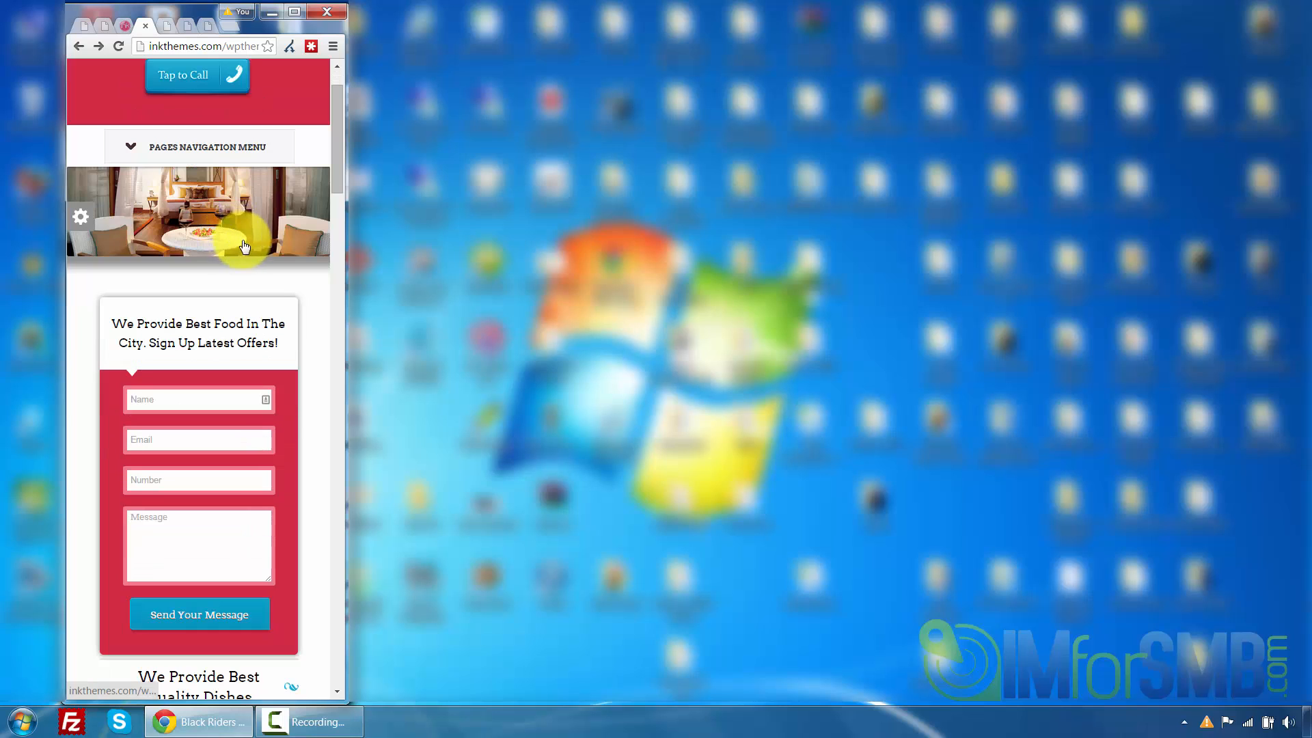
scroll(262, 252, down, 1)
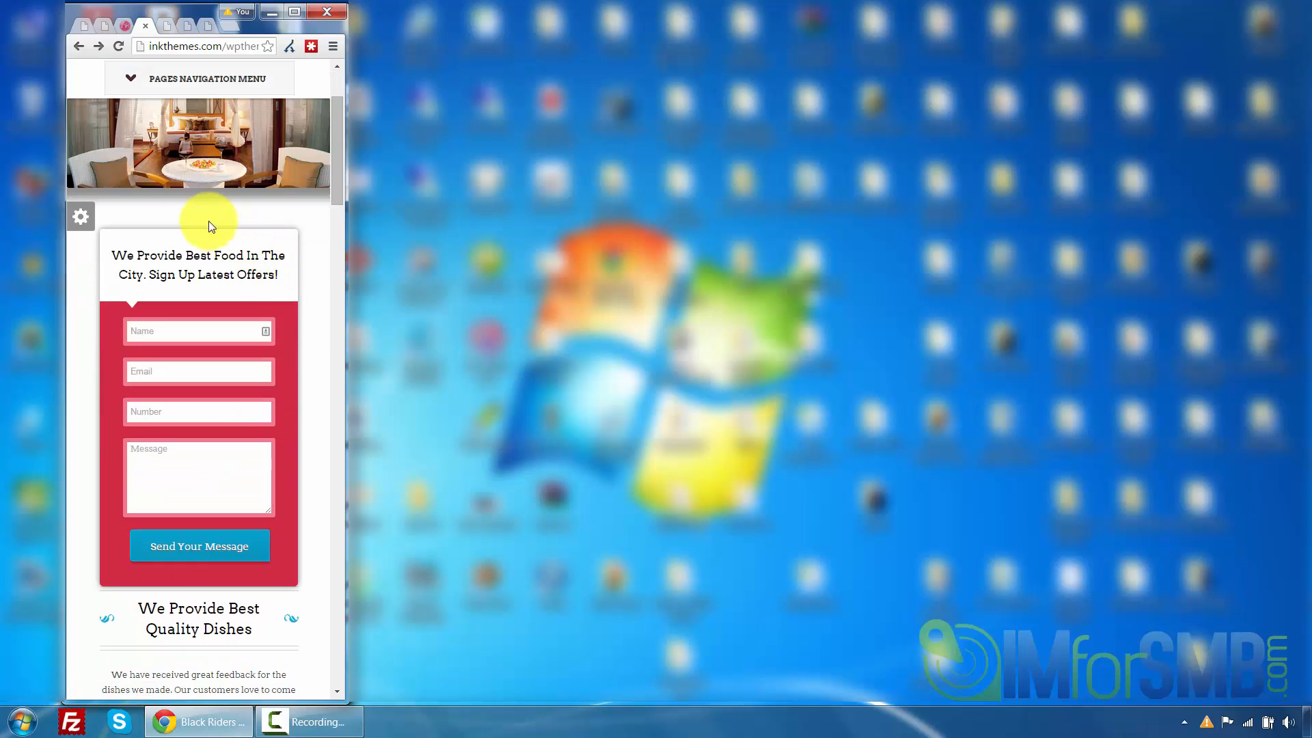
scroll(205, 246, down, 1)
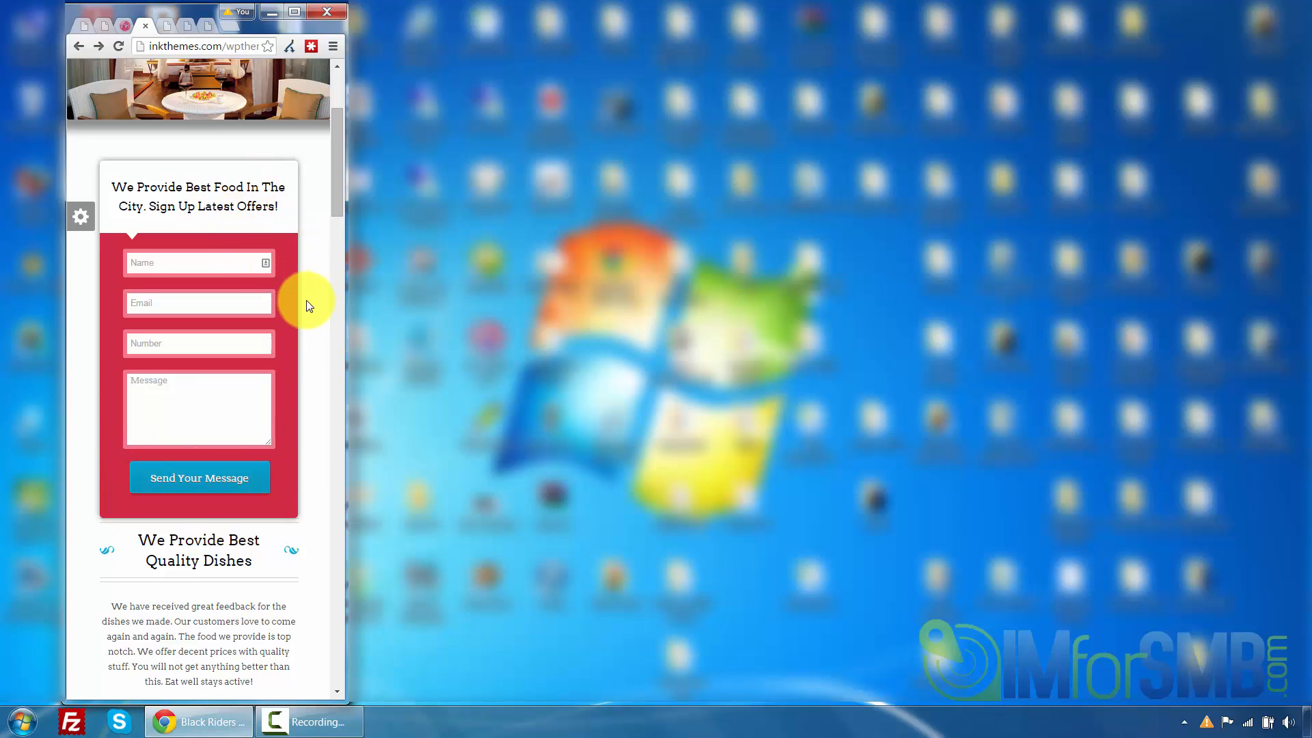
scroll(307, 305, down, 10)
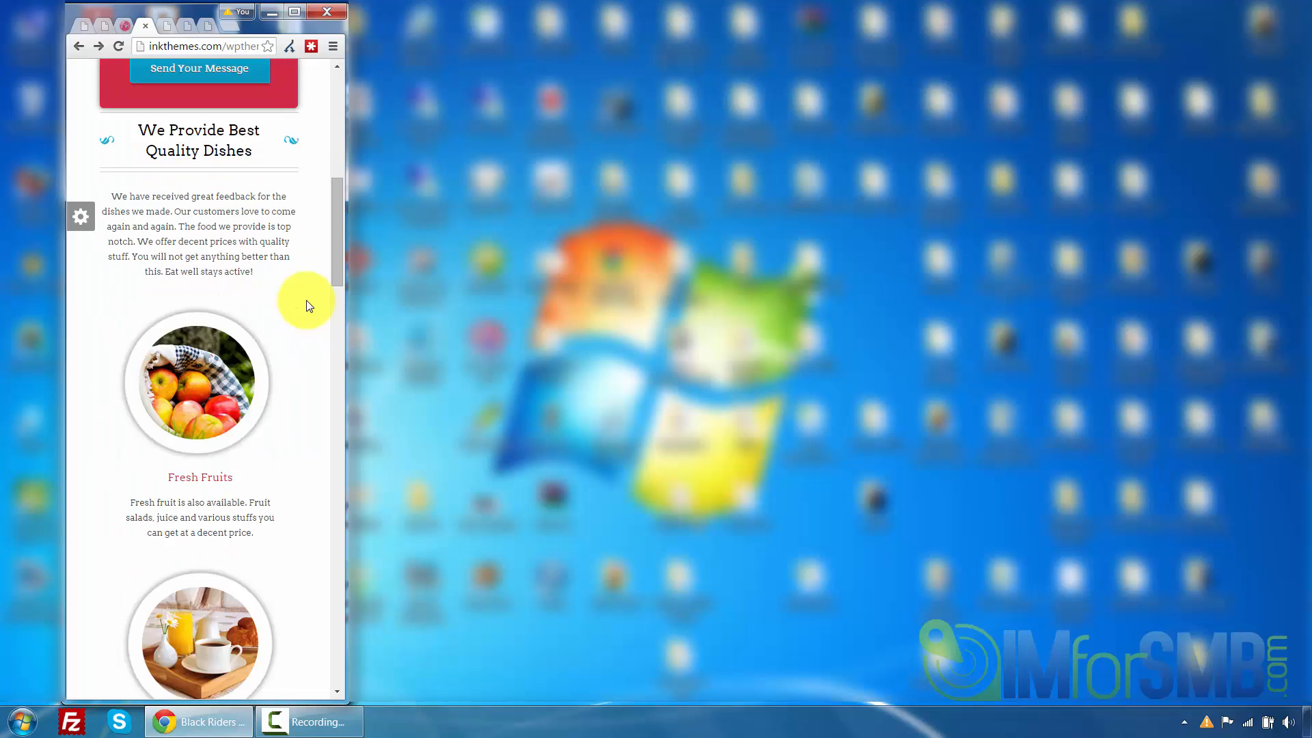
scroll(307, 305, down, 15)
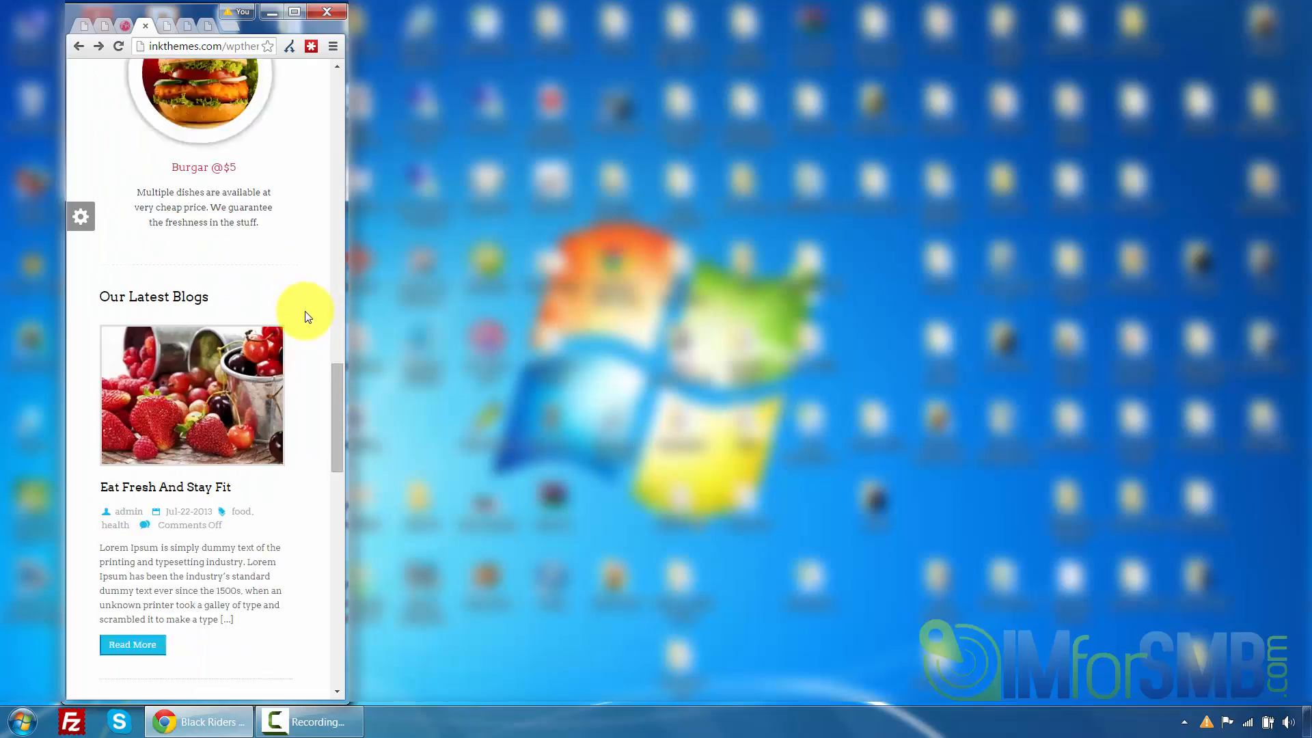
scroll(305, 316, down, 6)
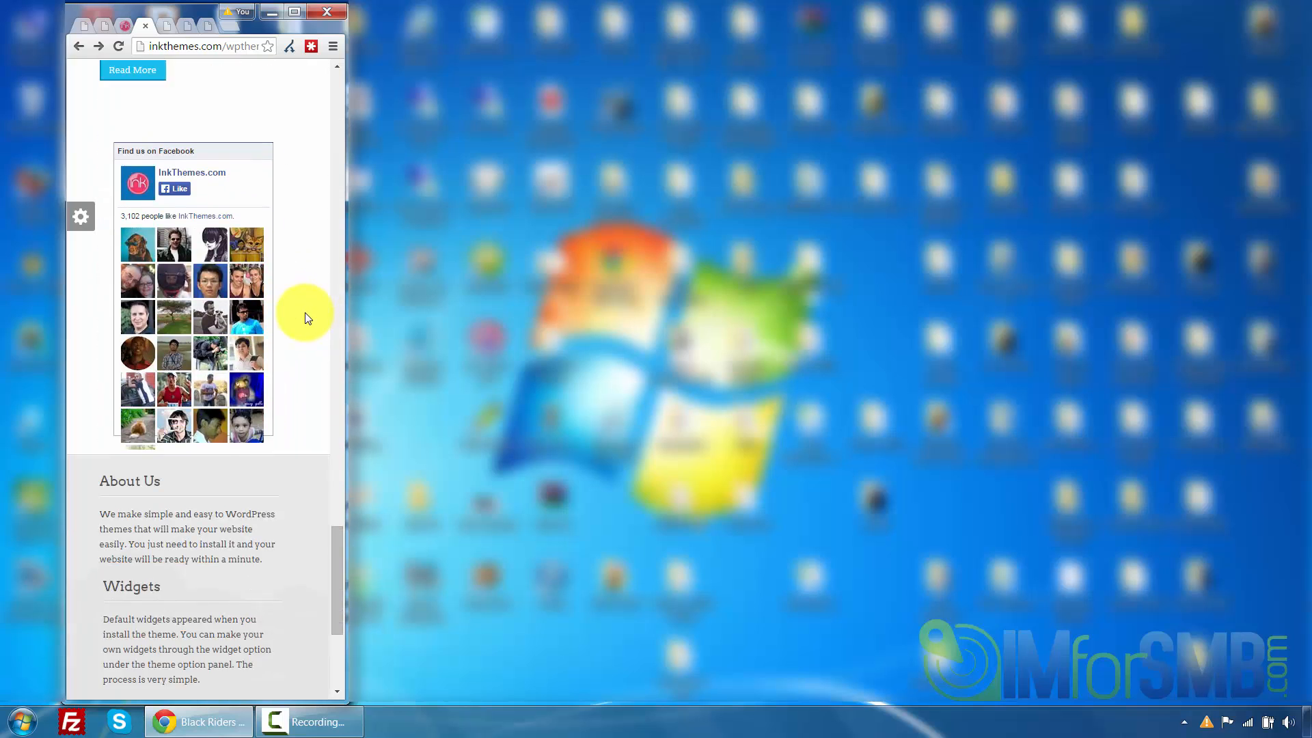
scroll(305, 316, down, 5)
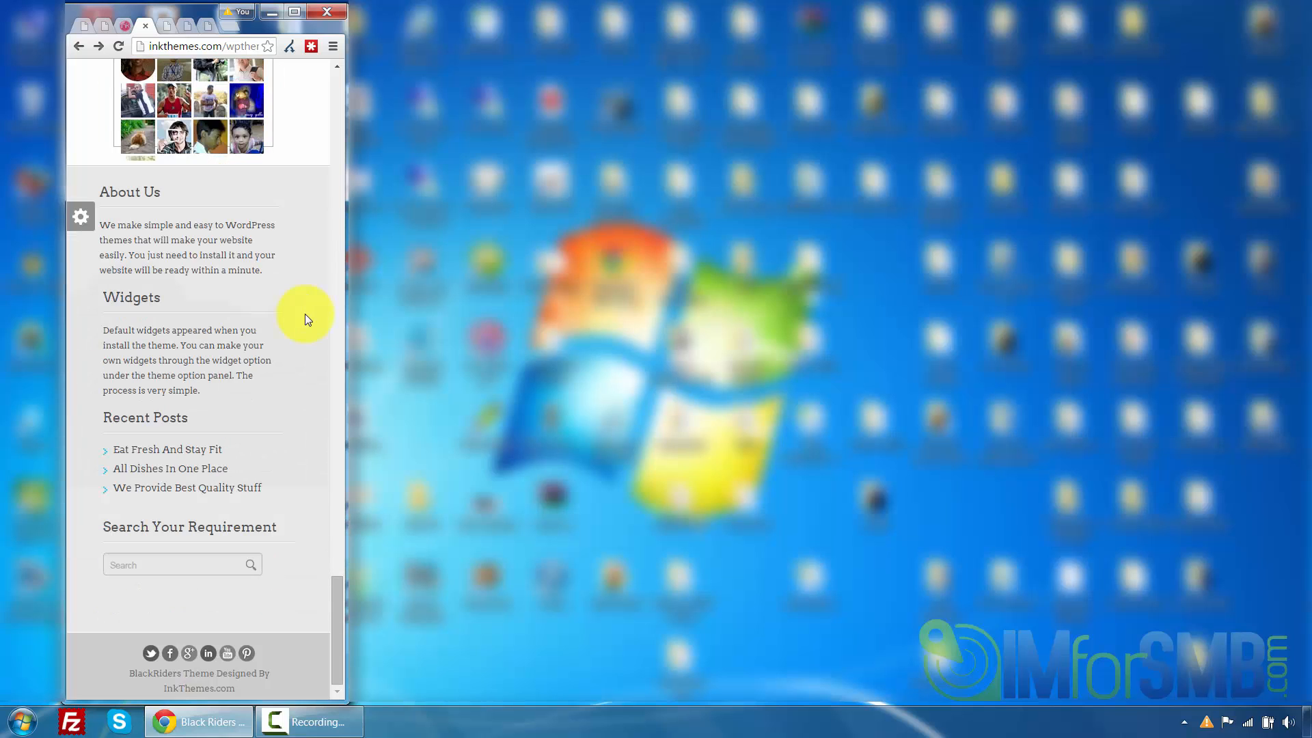
drag(343, 326, 1254, 182)
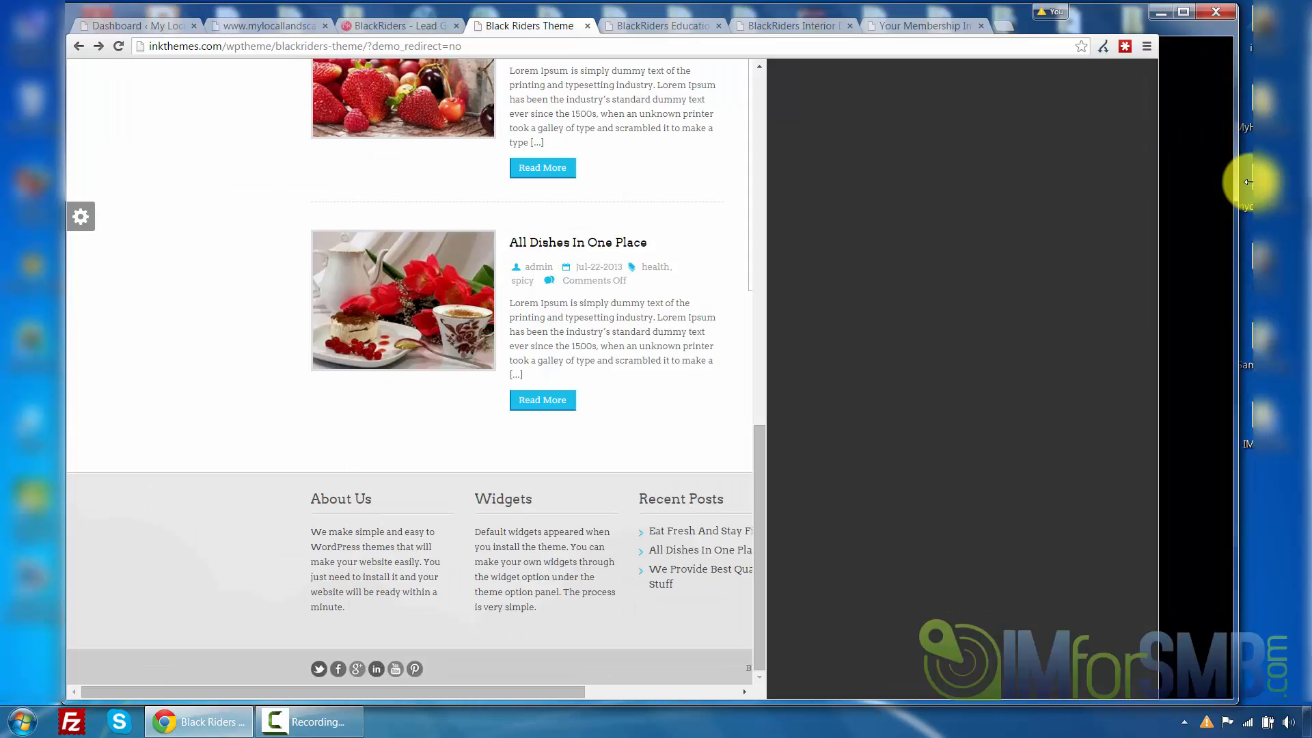
Return to the BlackRiders product page and scroll down to the buy button, then back to the top
click(376, 27)
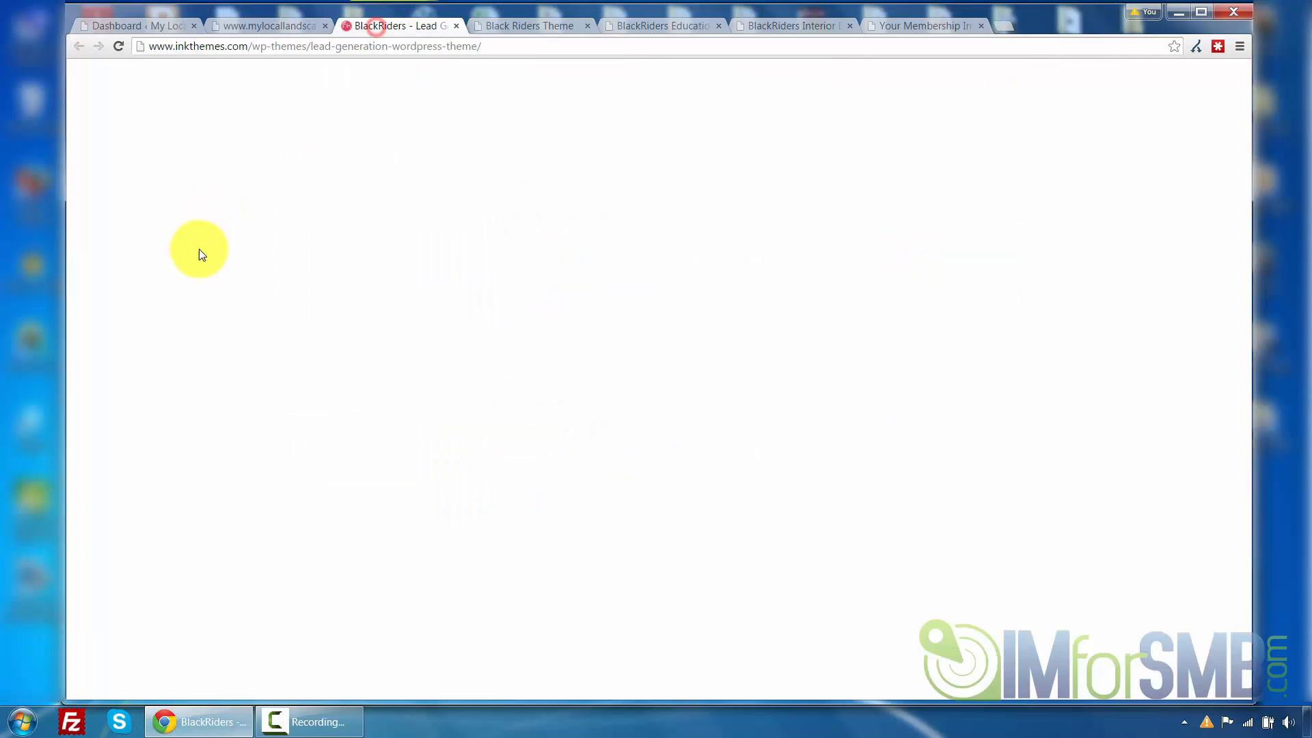
scroll(228, 240, down, 7)
scroll(231, 246, down, 9)
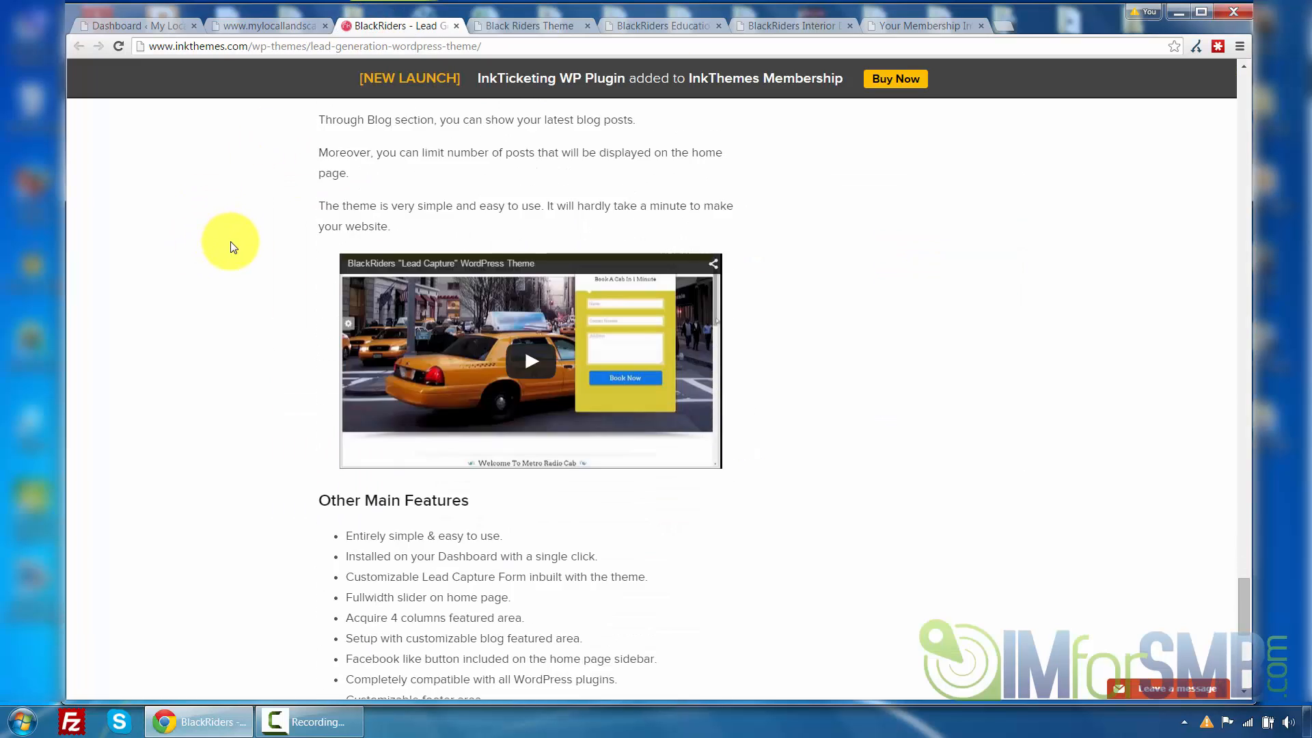
scroll(911, 383, down, 1)
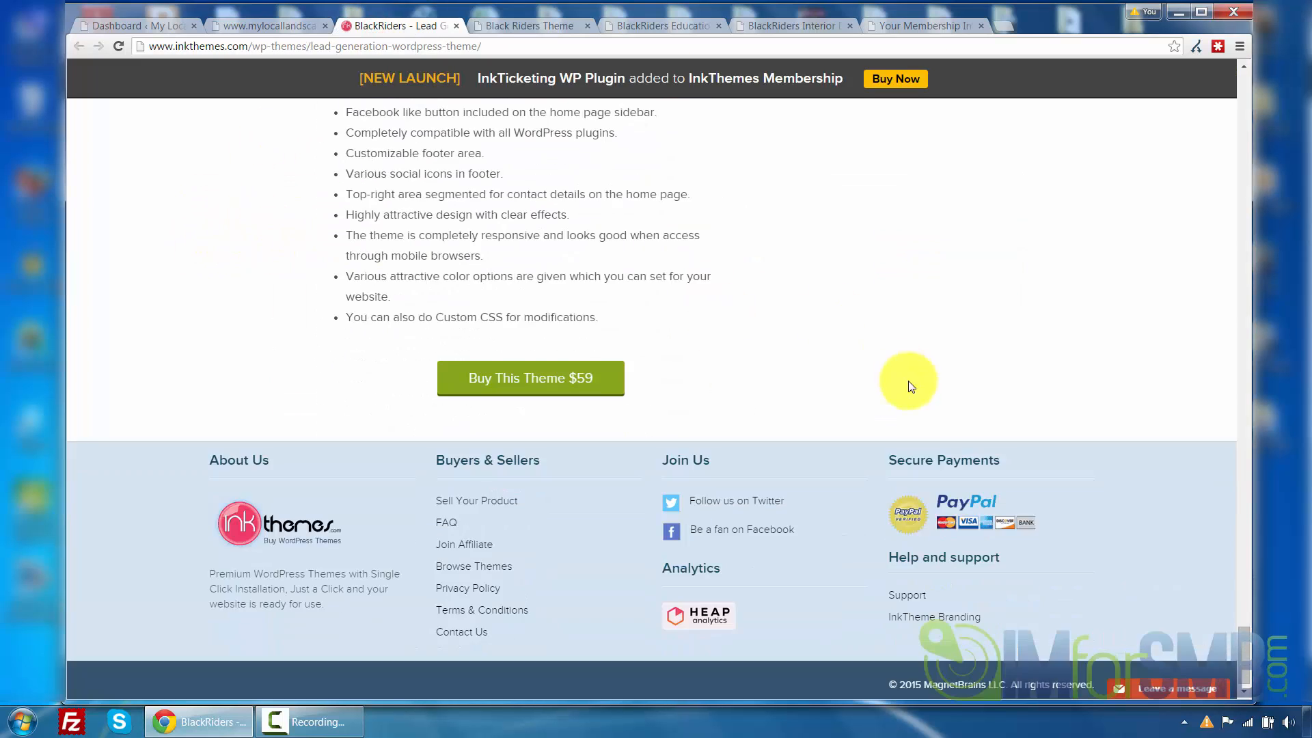
scroll(888, 269, up, 12)
scroll(871, 177, up, 15)
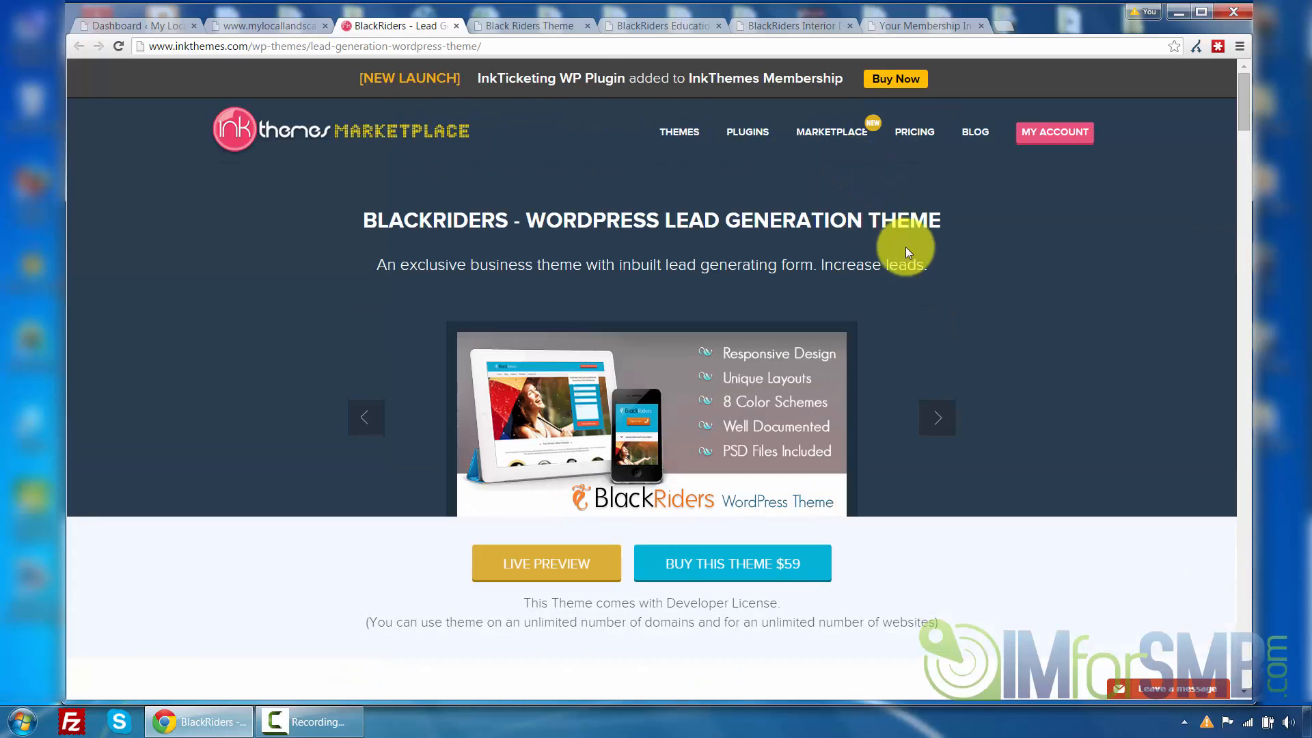
scroll(991, 296, down, 1)
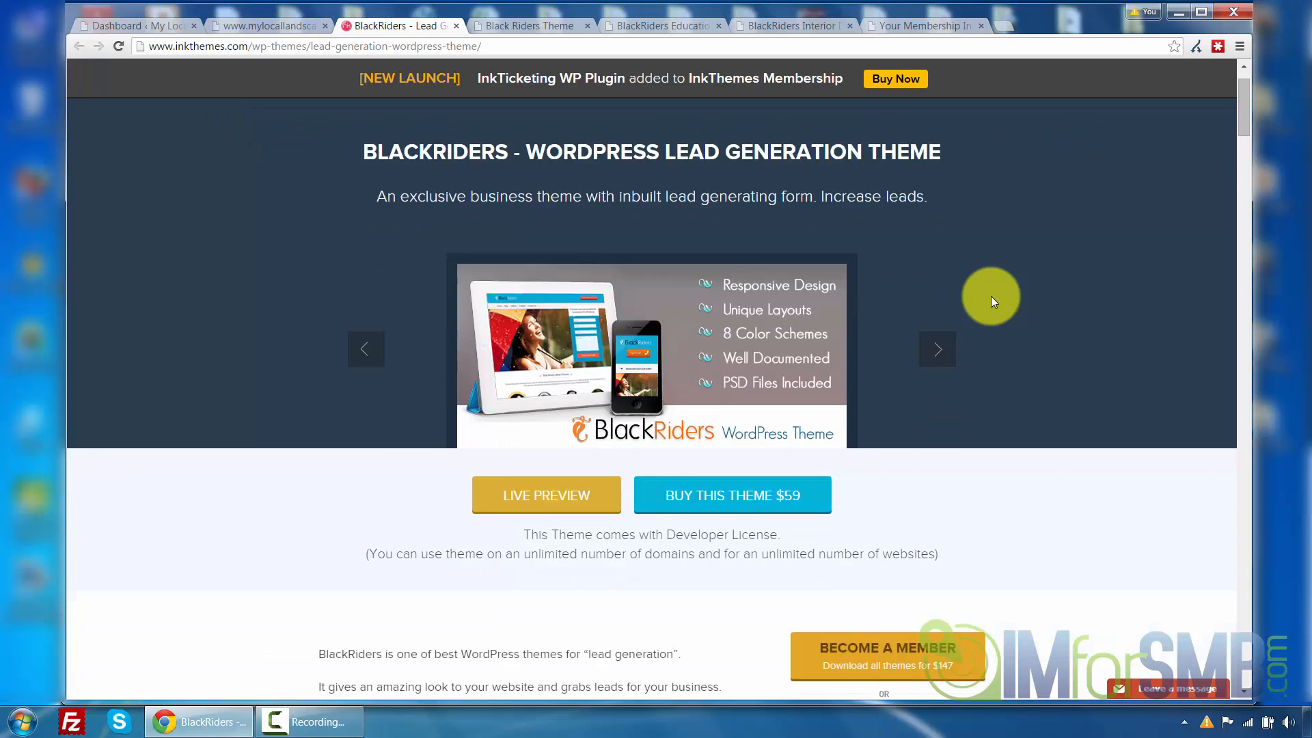
scroll(991, 297, up, 1)
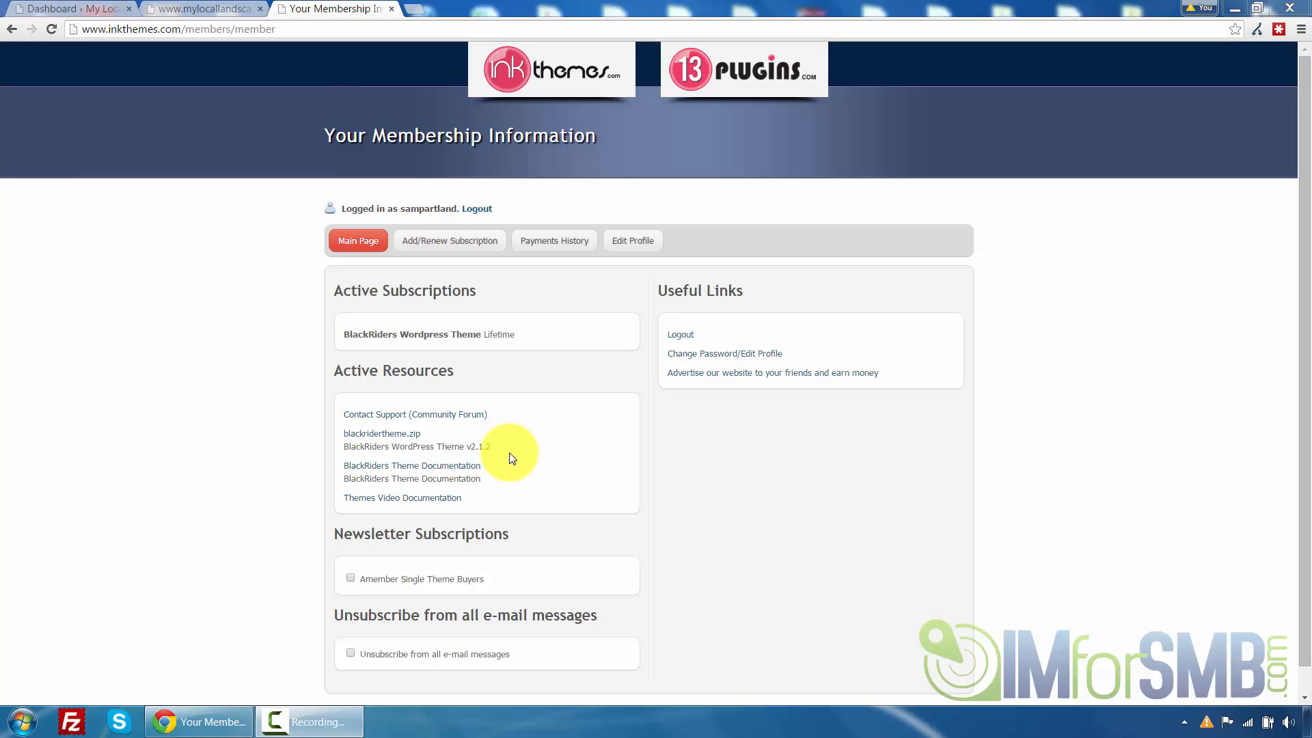
Start downloading blackridertheme.zip and the BlackRiders theme documentation from the membership page, cancelling both save dialogs
click(406, 437)
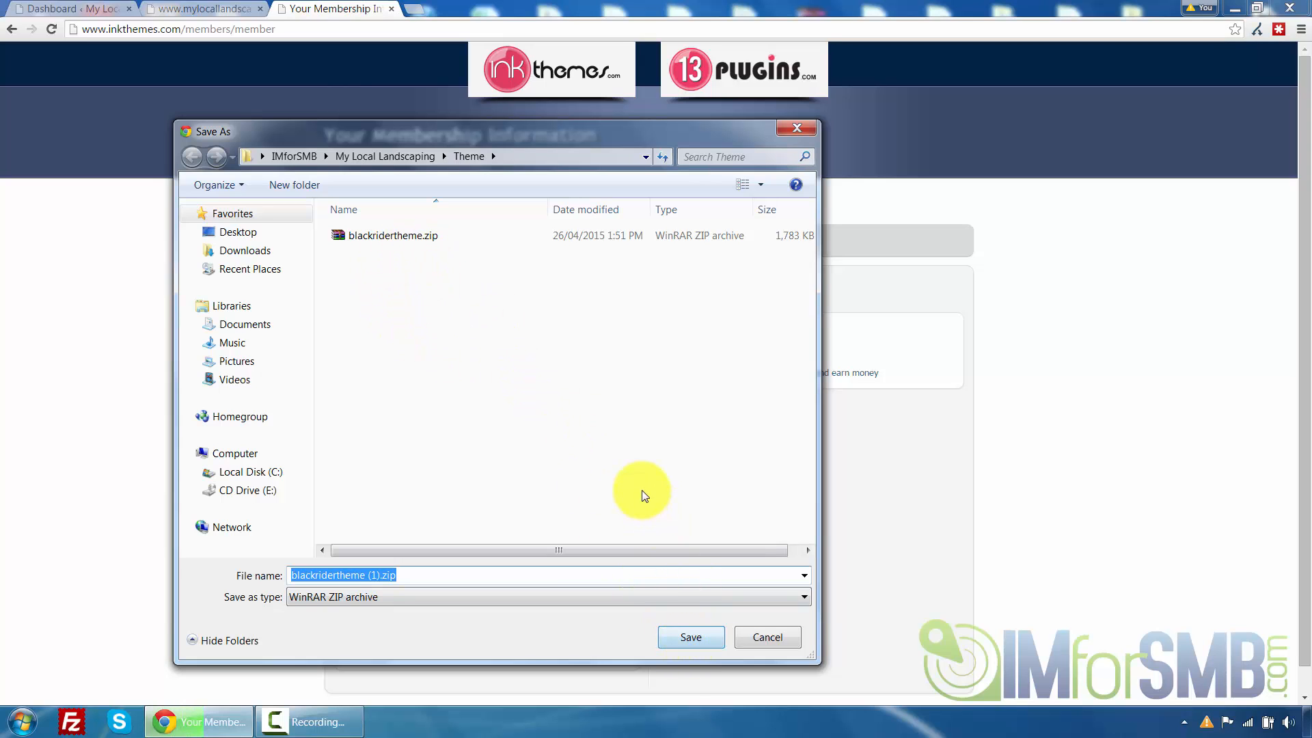
click(768, 638)
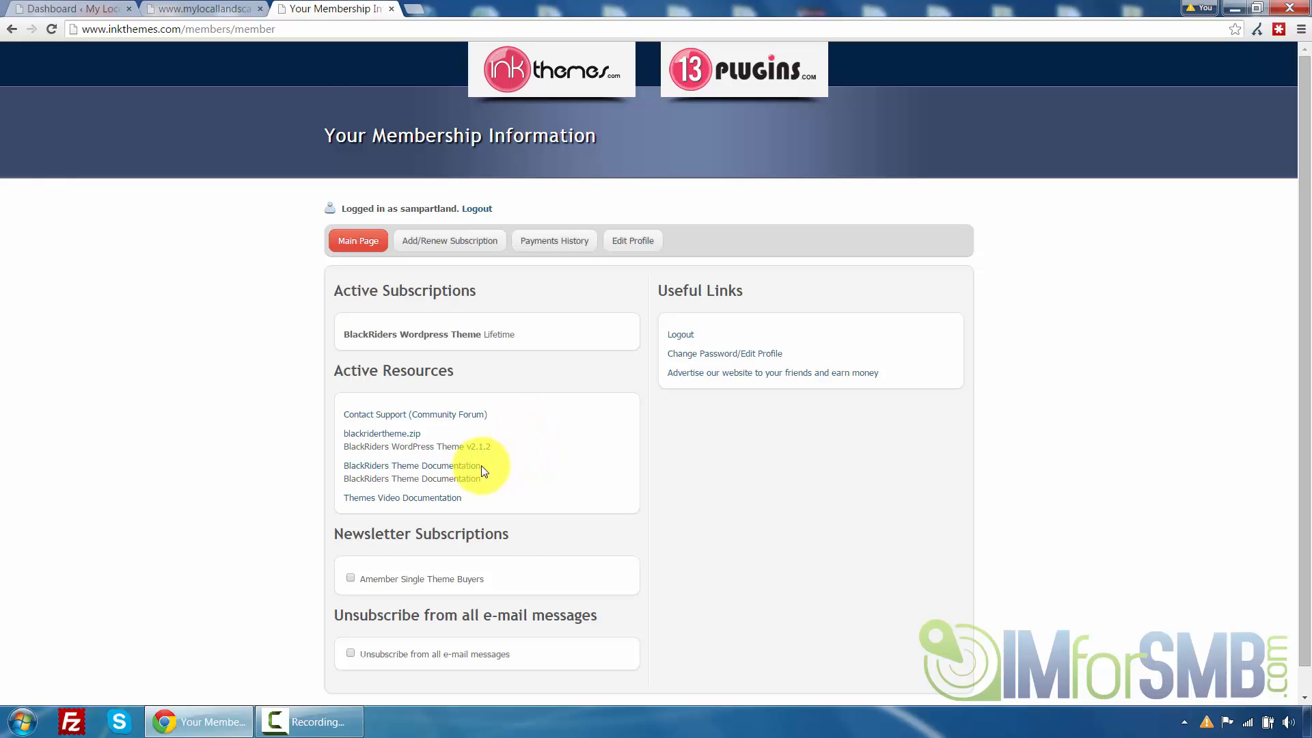
click(451, 472)
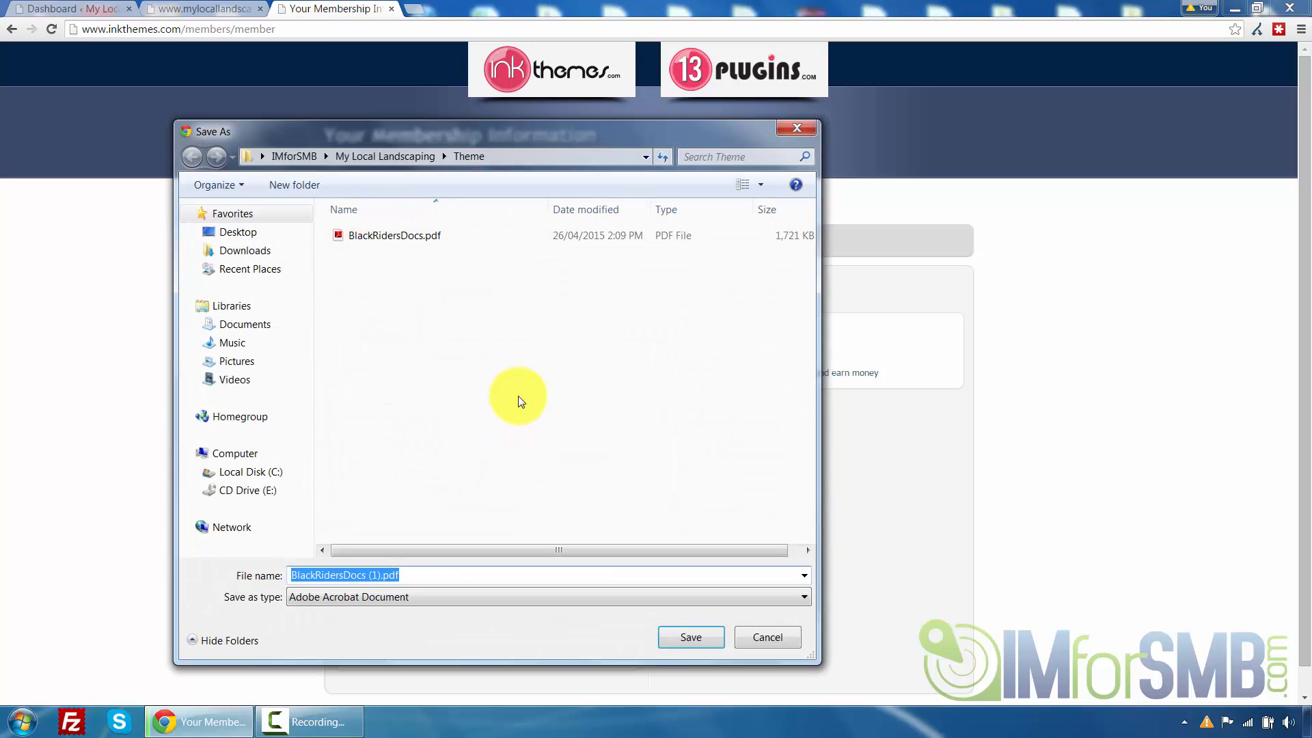
click(776, 641)
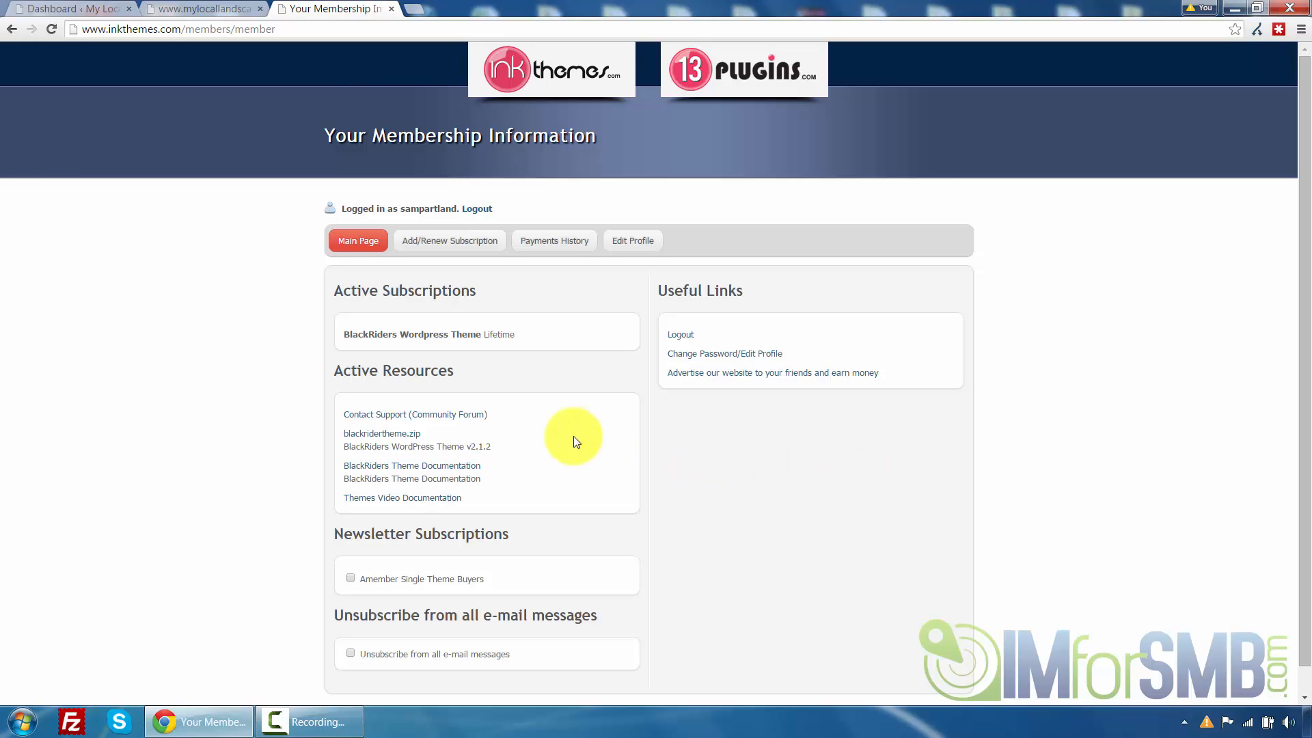
Switch to the My Local Landscaping WordPress dashboard
click(76, 6)
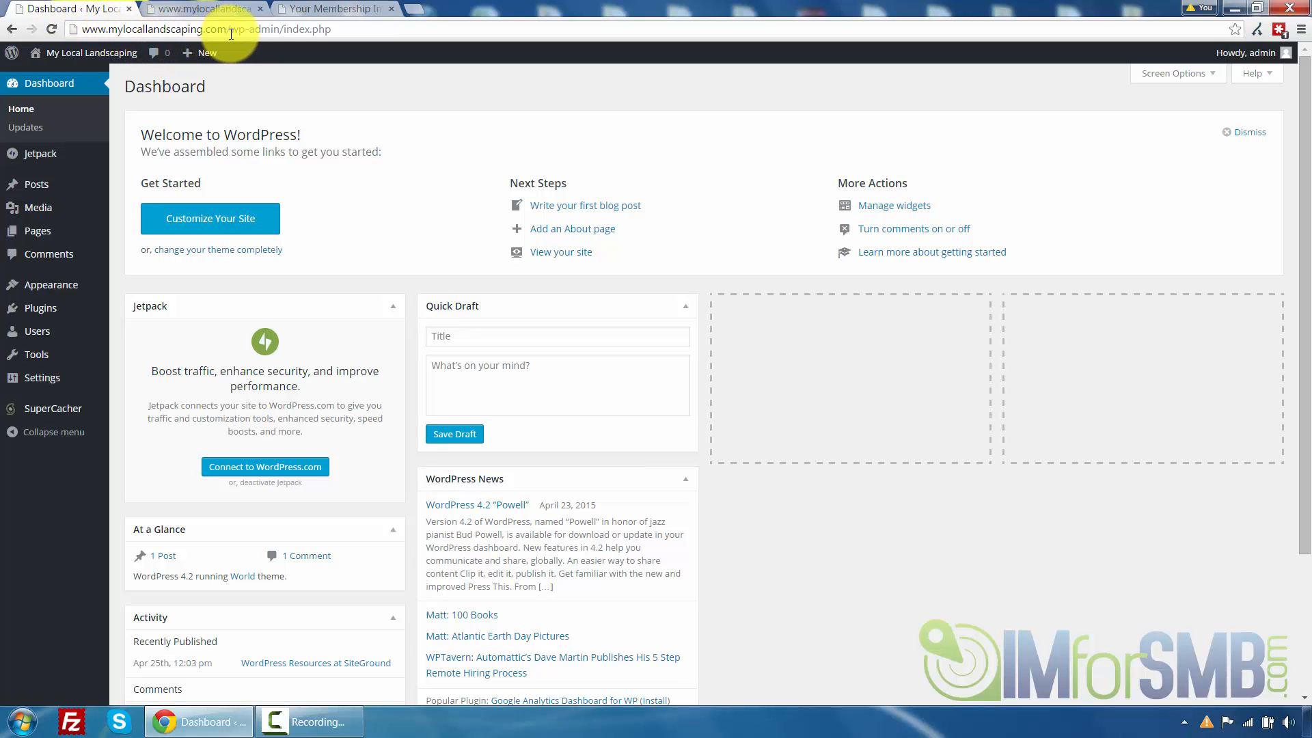
Upload blackridertheme.zip as a new theme, install it and activate it on the site
click(284, 27)
drag(285, 28, 363, 29)
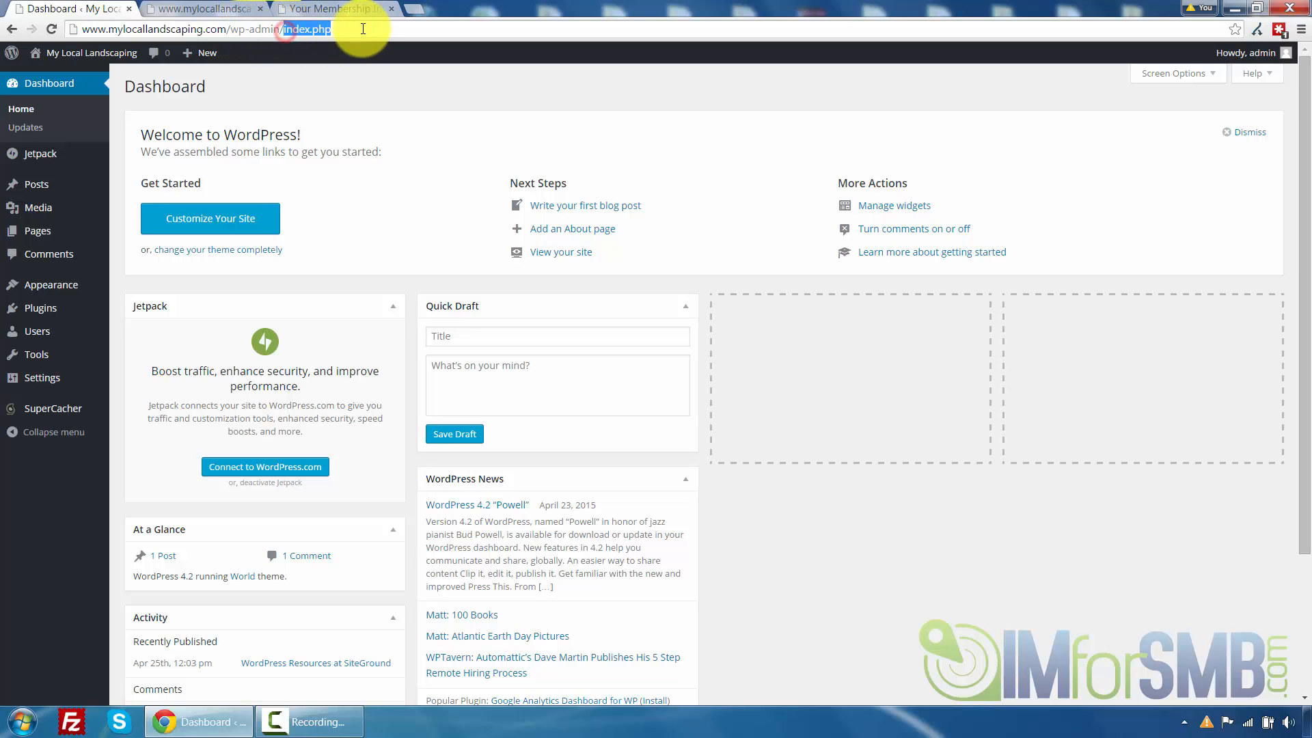
key(BackSpace)
key(Return)
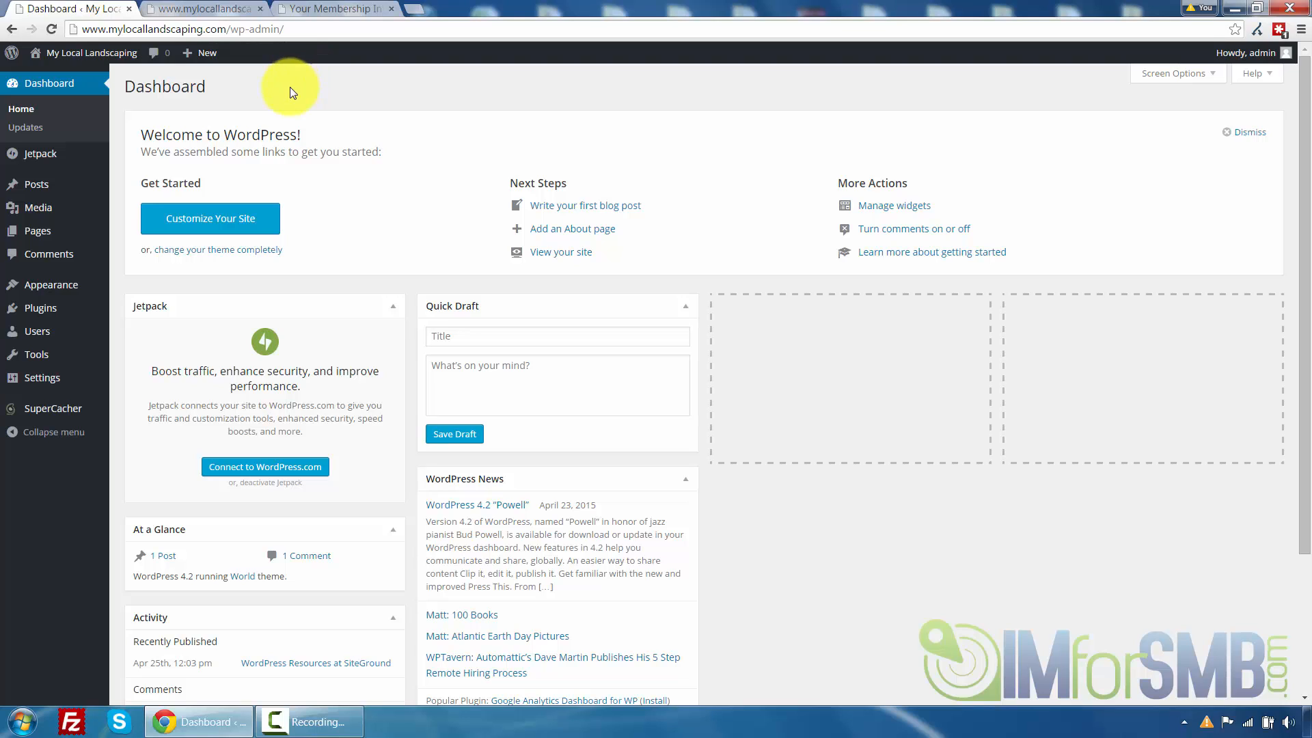
mouse_move(80, 297)
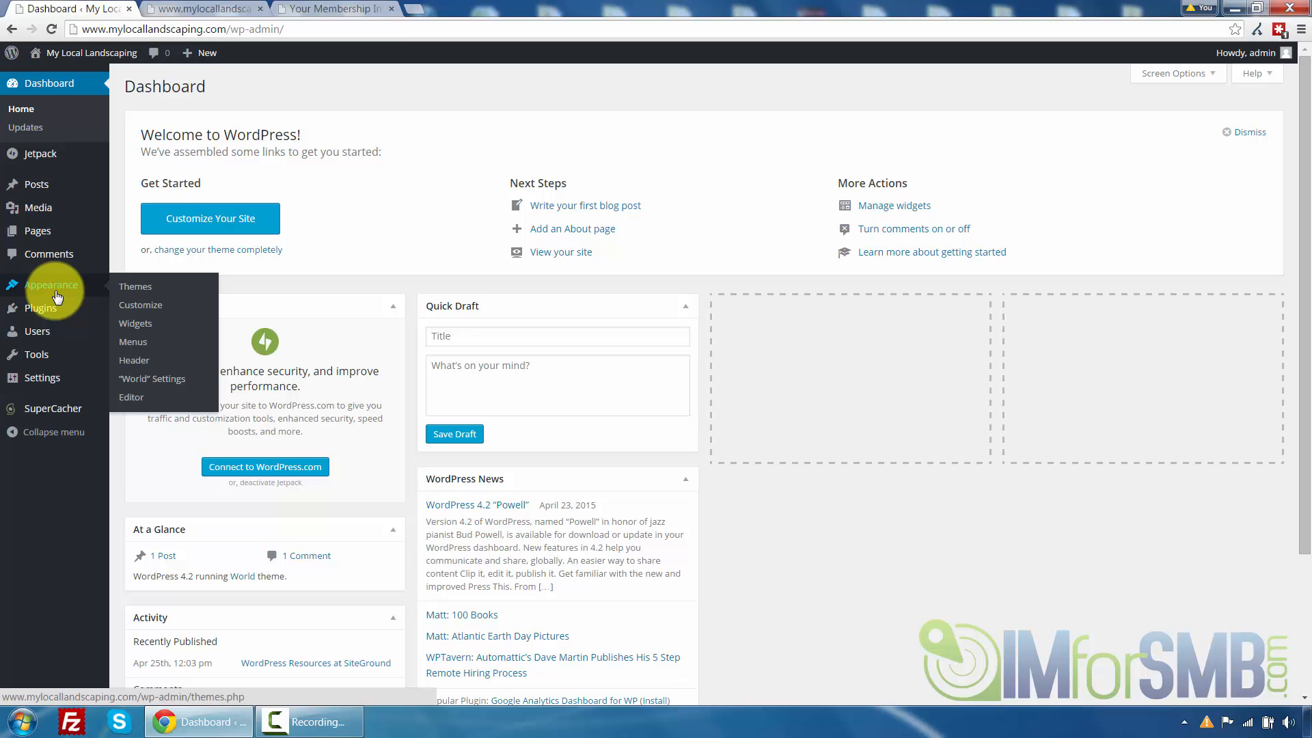
click(135, 290)
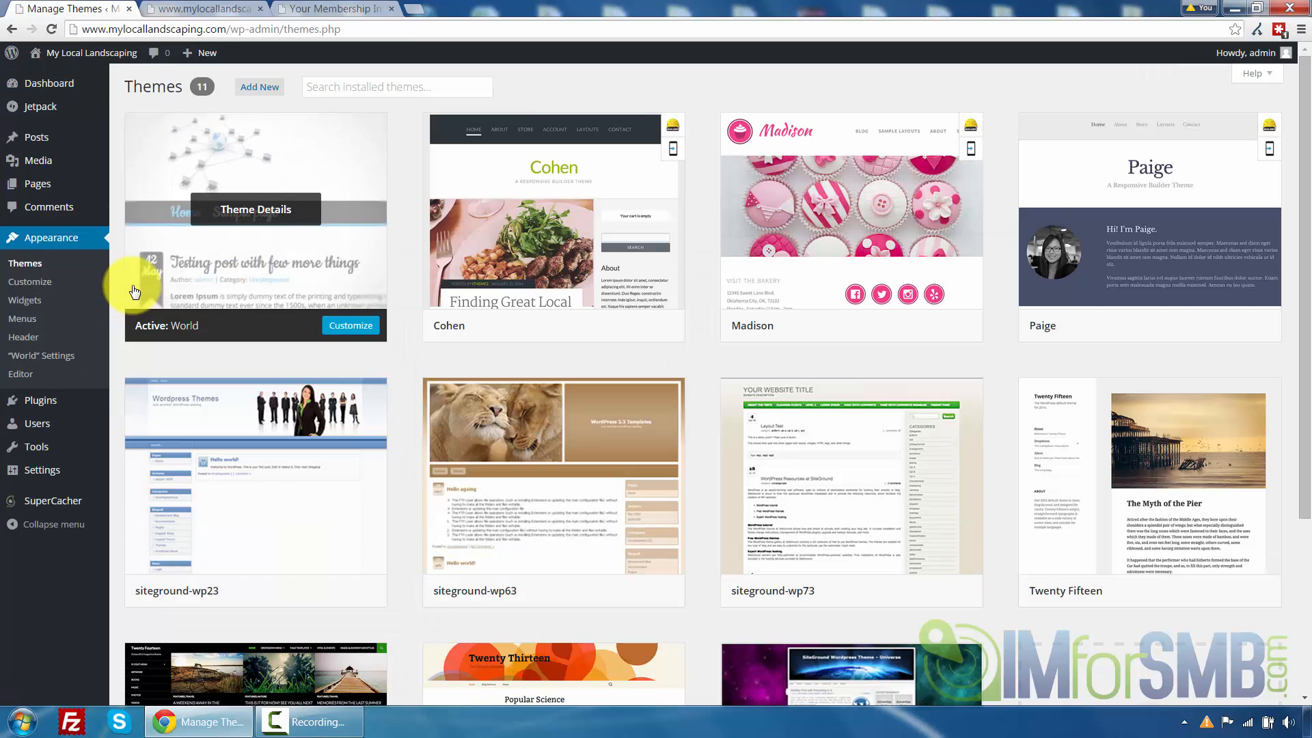
click(259, 84)
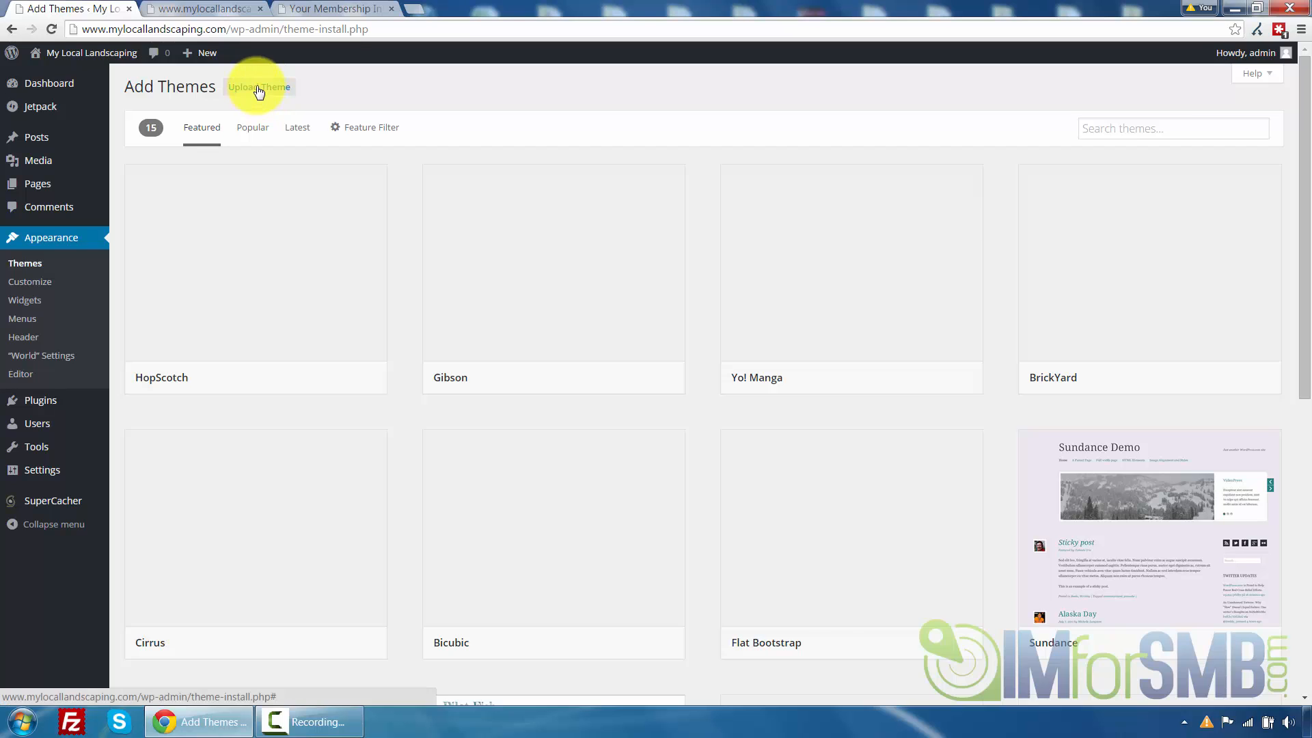
click(260, 88)
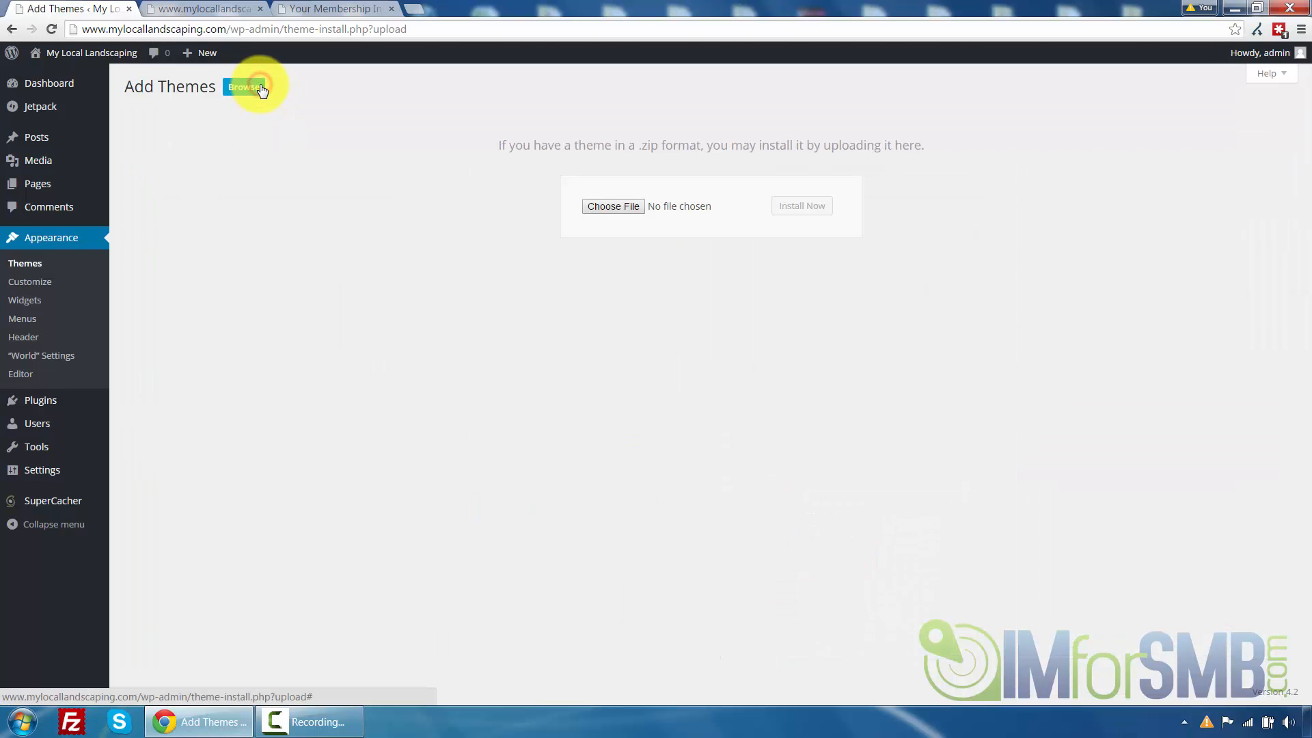
click(608, 207)
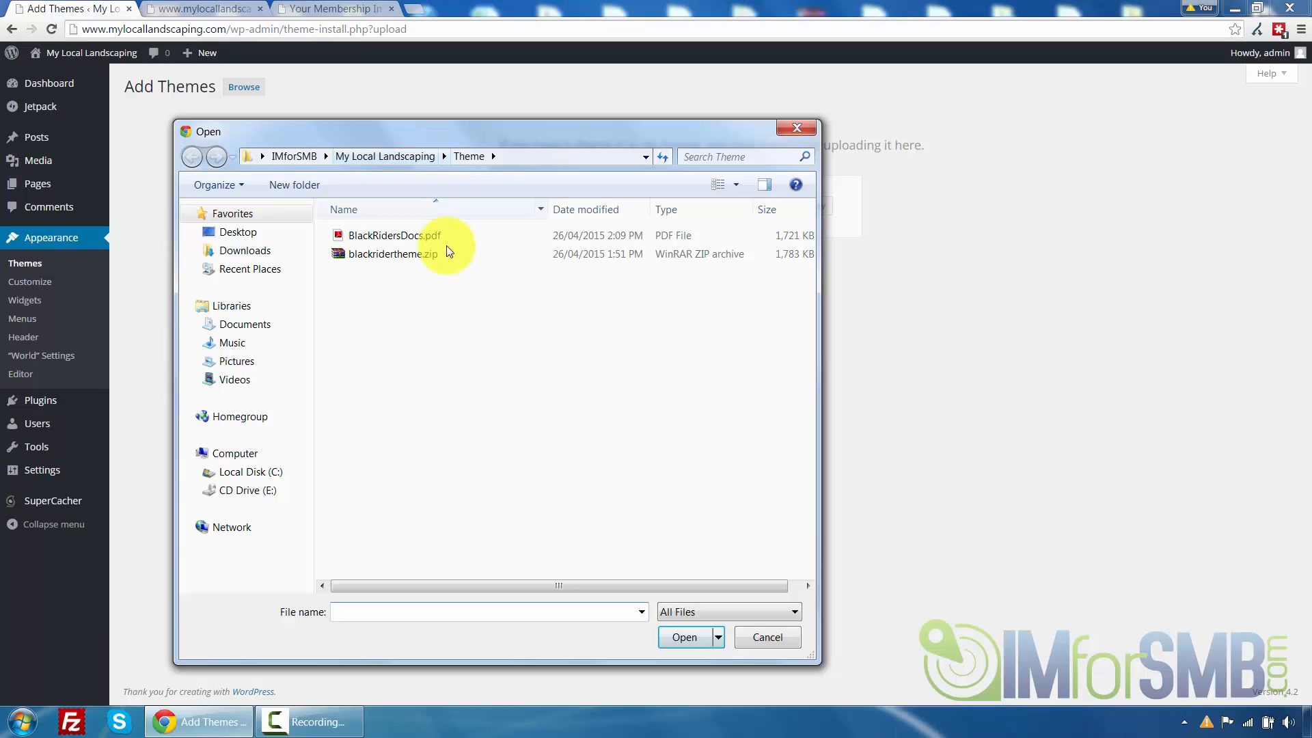
click(394, 254)
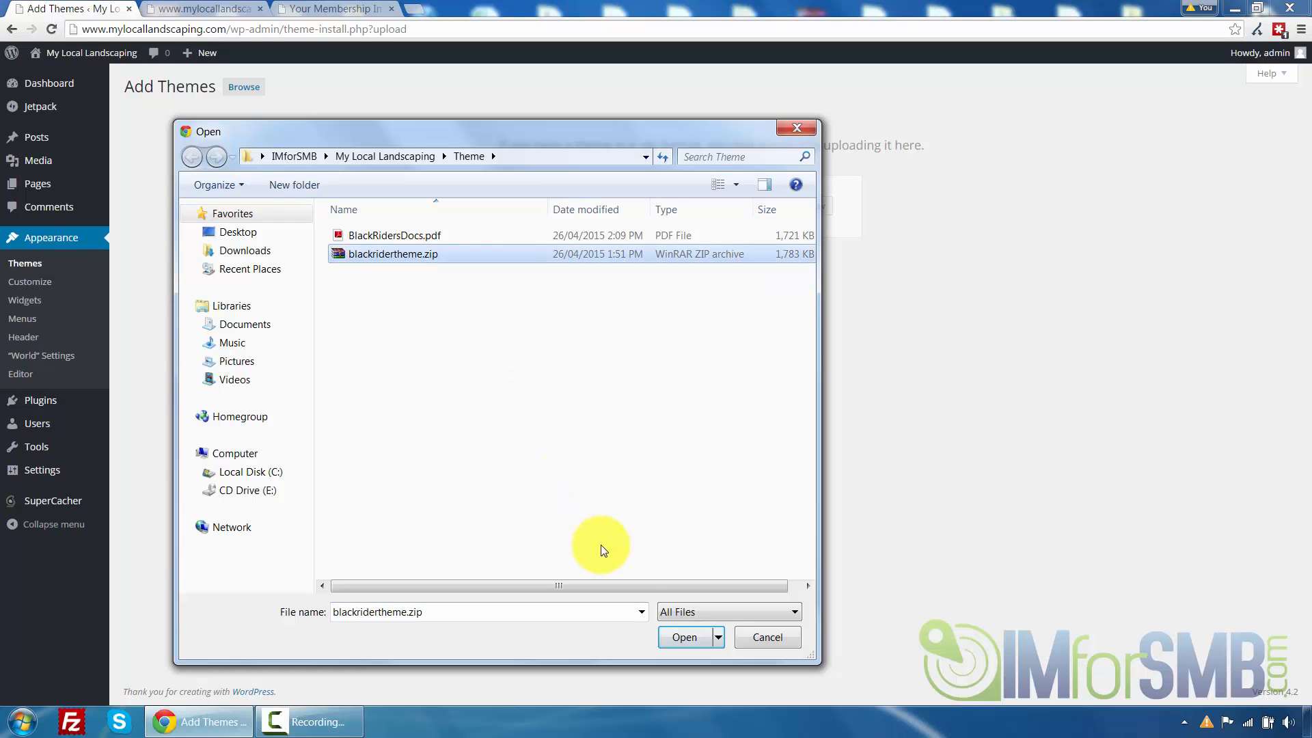
click(684, 637)
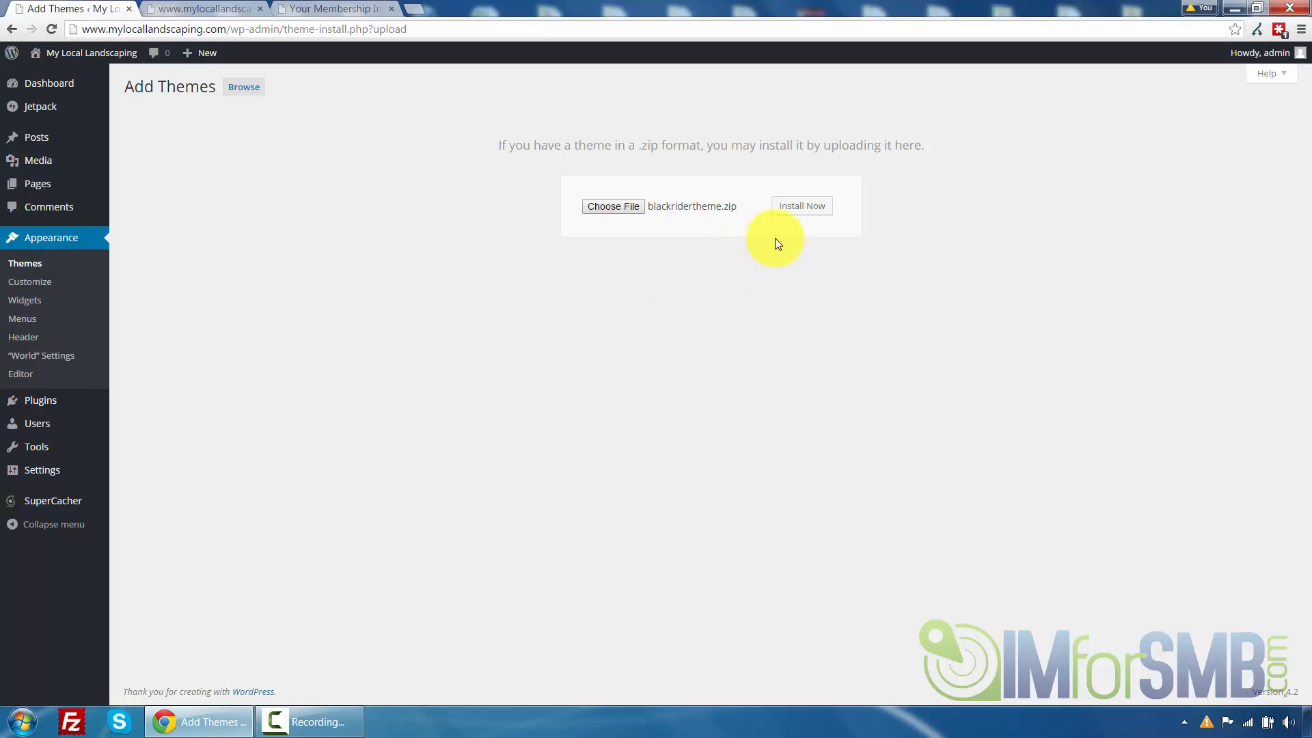
click(802, 212)
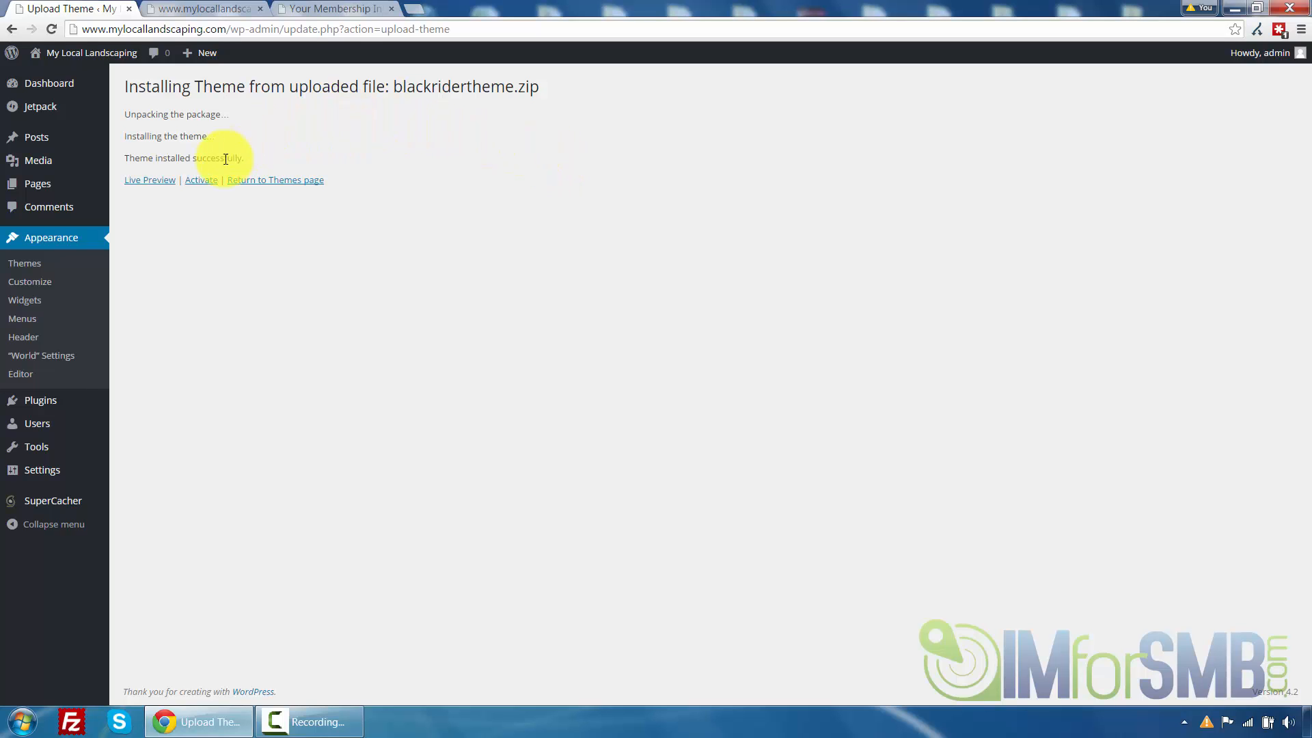
click(198, 180)
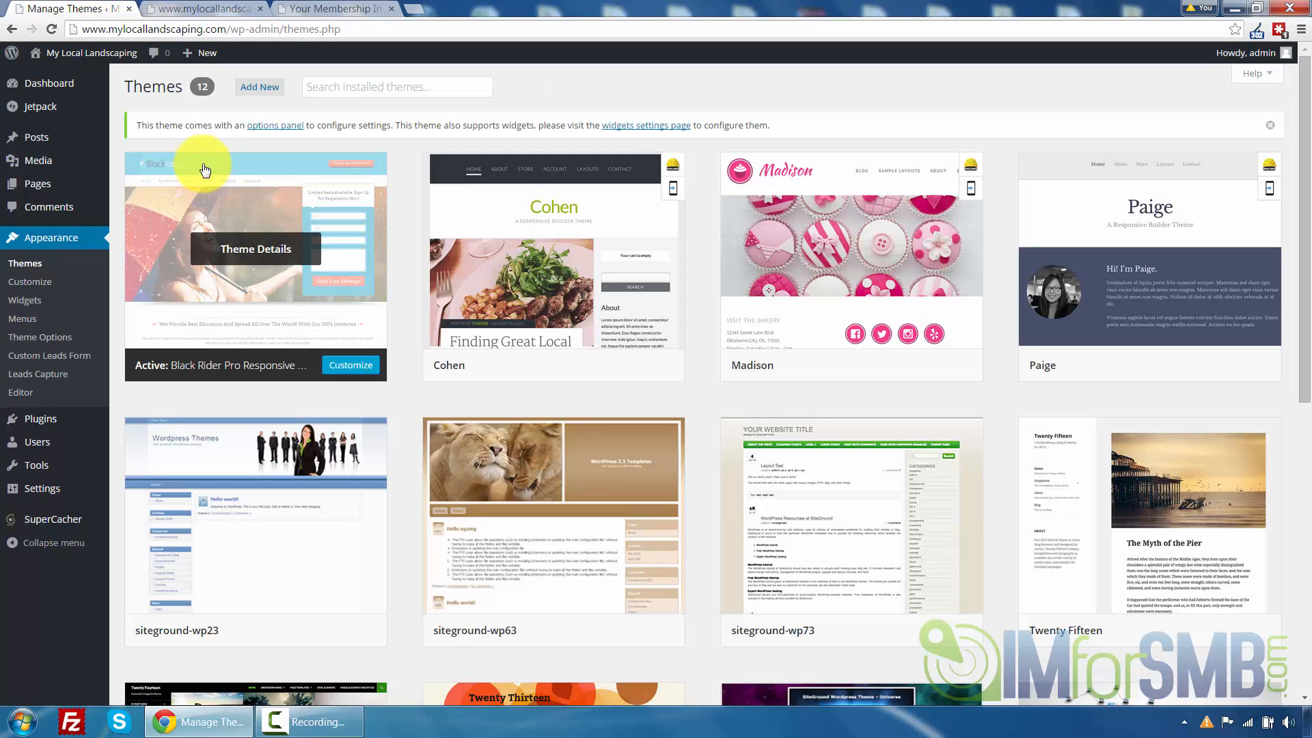
Reload the site's front page and scroll through it to check the new theme
click(183, 11)
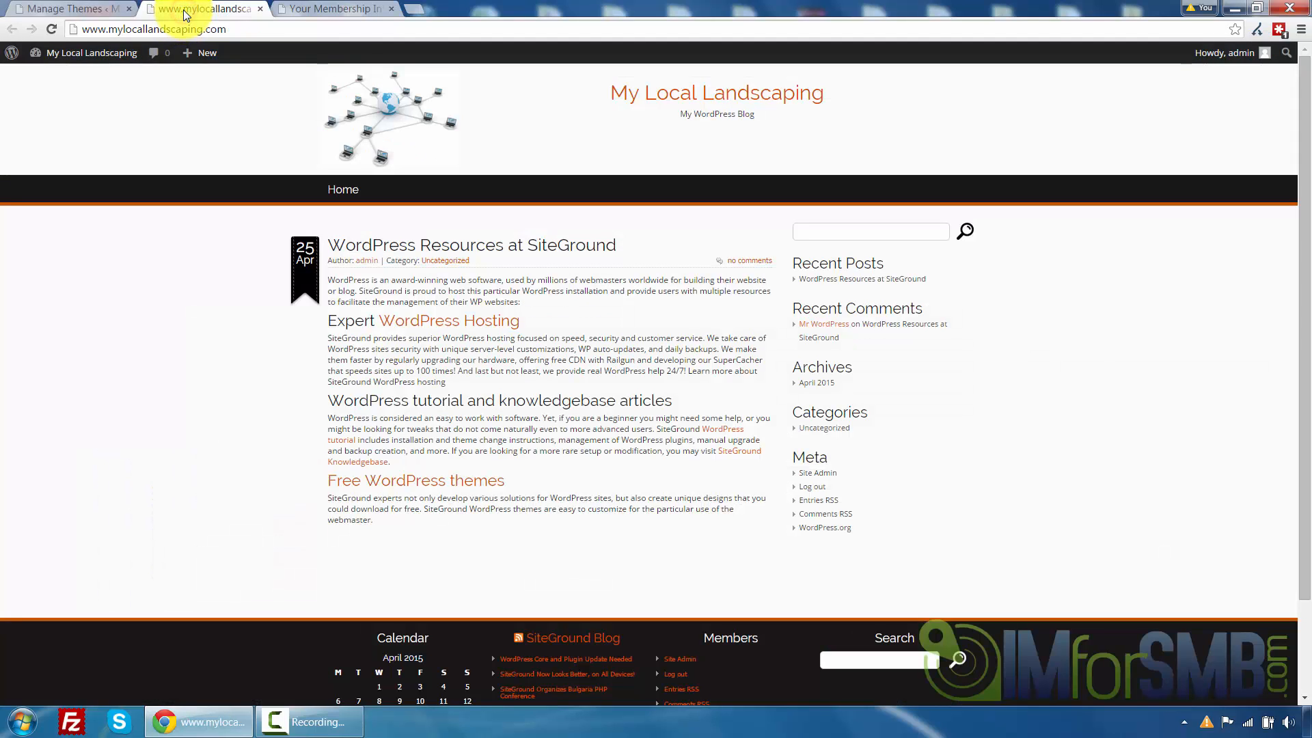
click(52, 28)
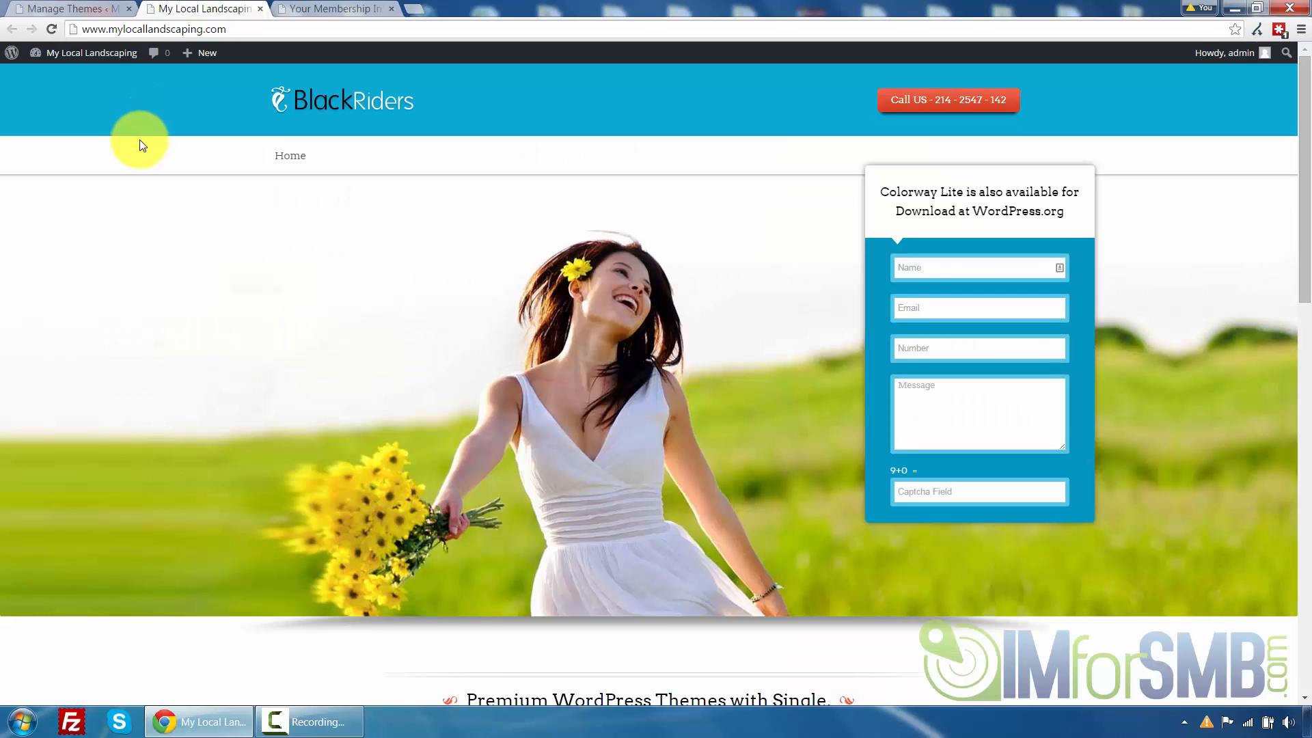
scroll(161, 170, down, 8)
scroll(177, 202, down, 7)
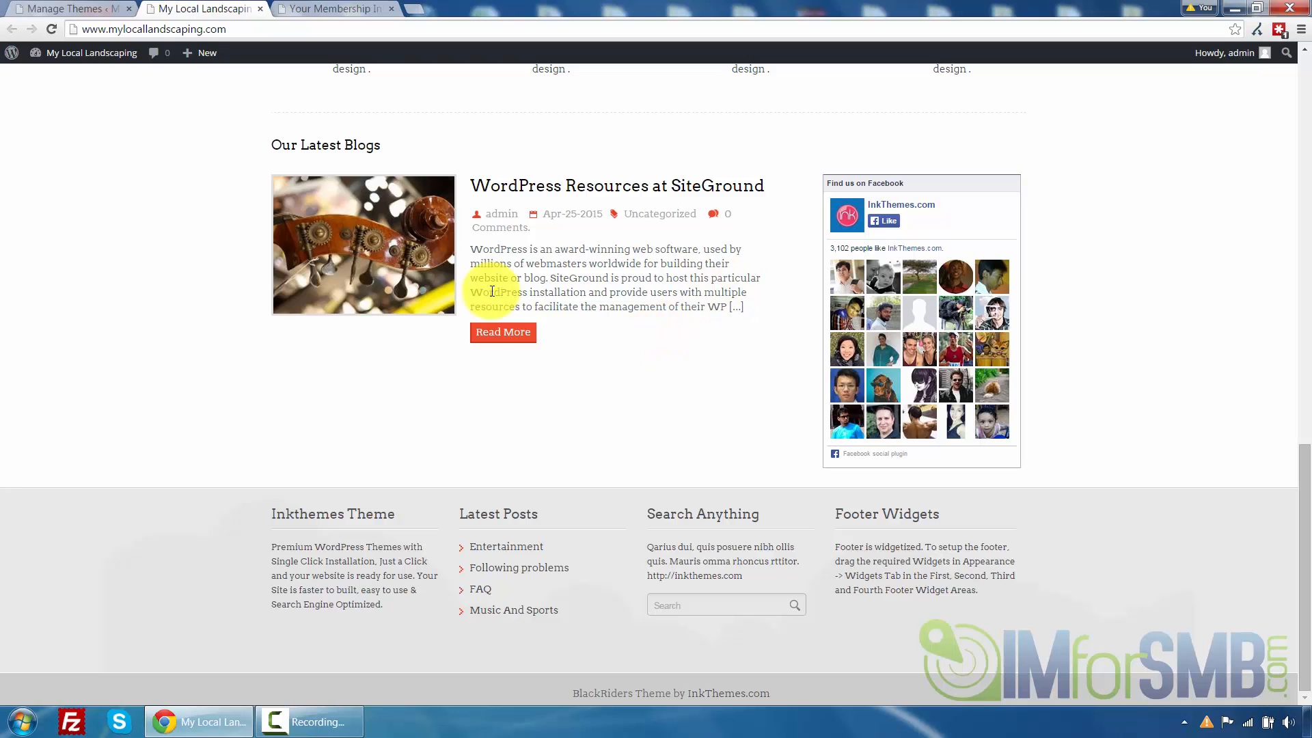
scroll(695, 358, up, 11)
scroll(621, 396, up, 4)
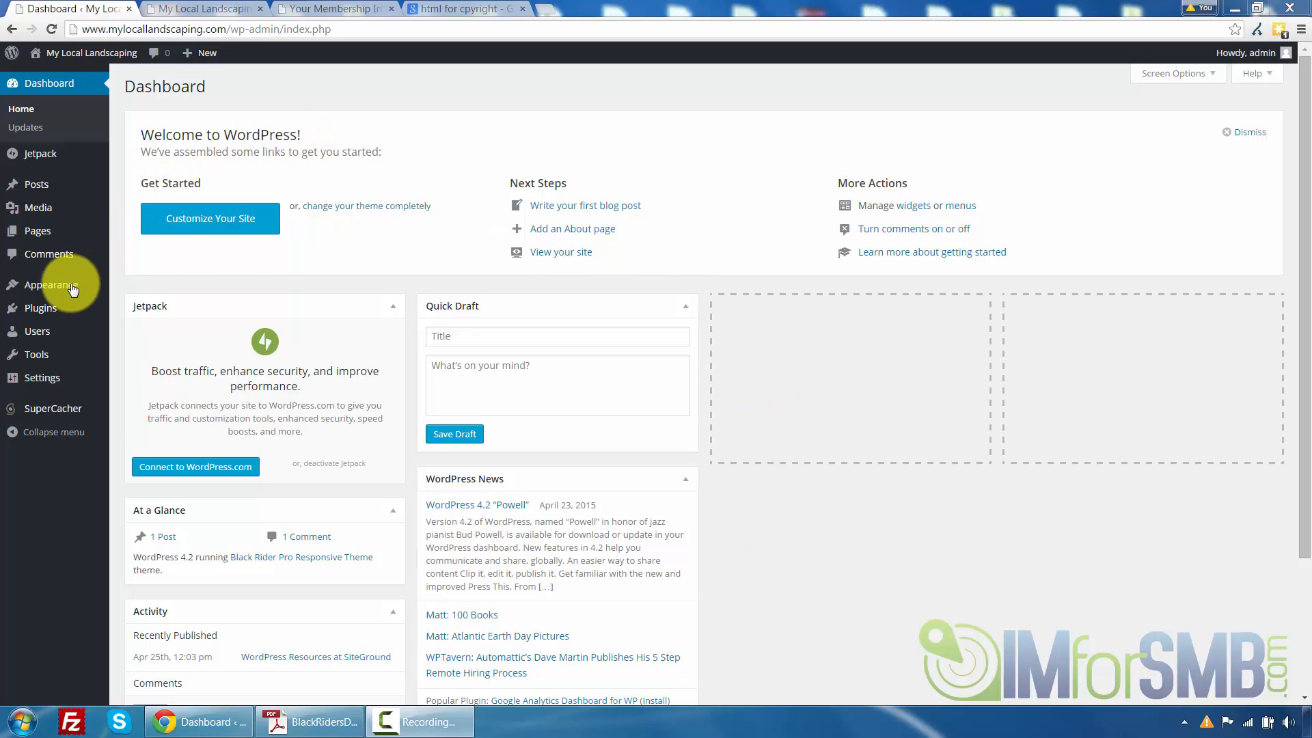
Open the BlackRider Theme Options and browse for a custom logo image, cancelling the file dialog
mouse_move(69, 290)
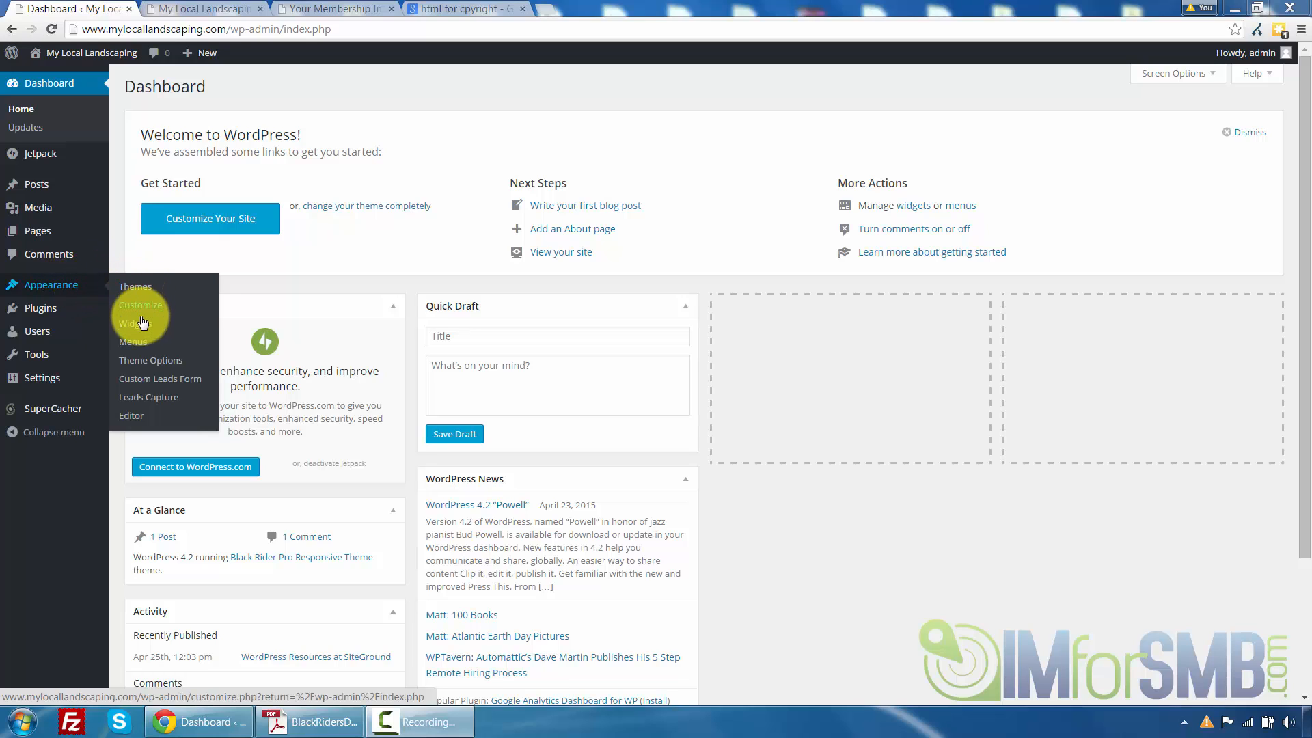
click(141, 360)
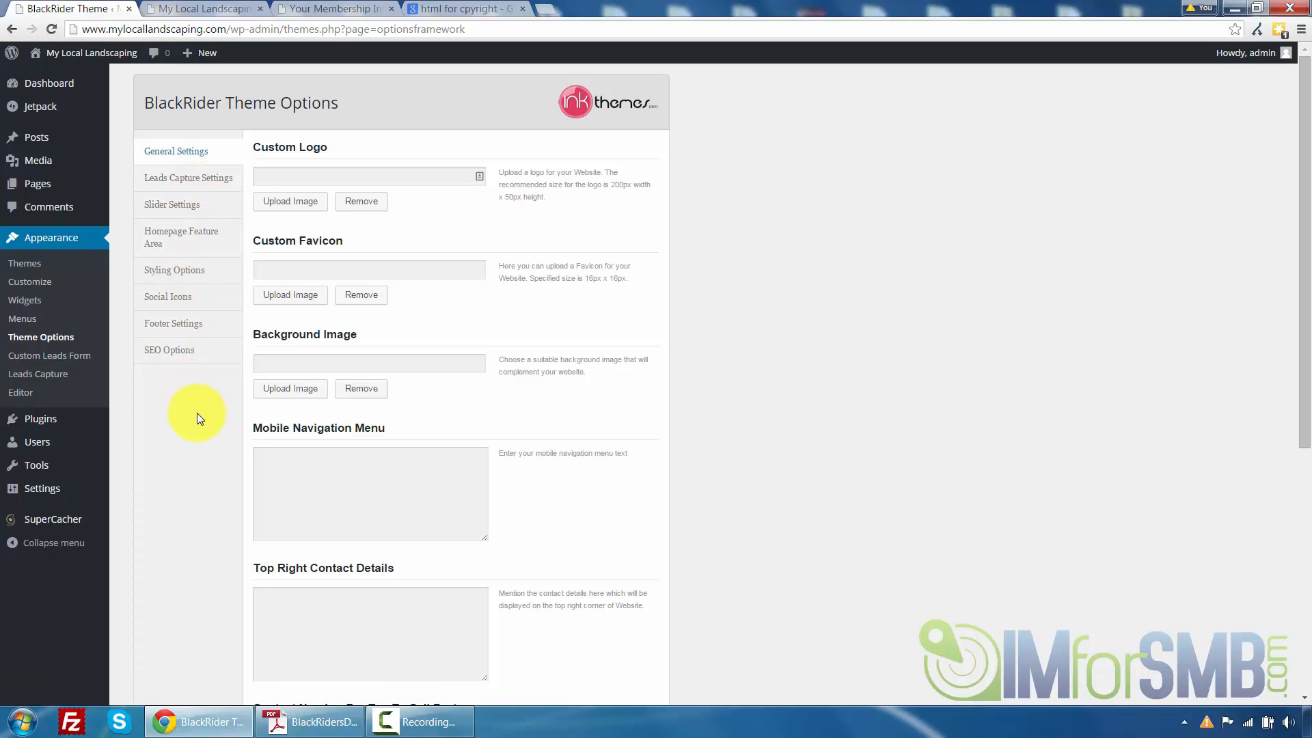
scroll(197, 414, down, 2)
scroll(197, 417, down, 2)
scroll(197, 417, up, 5)
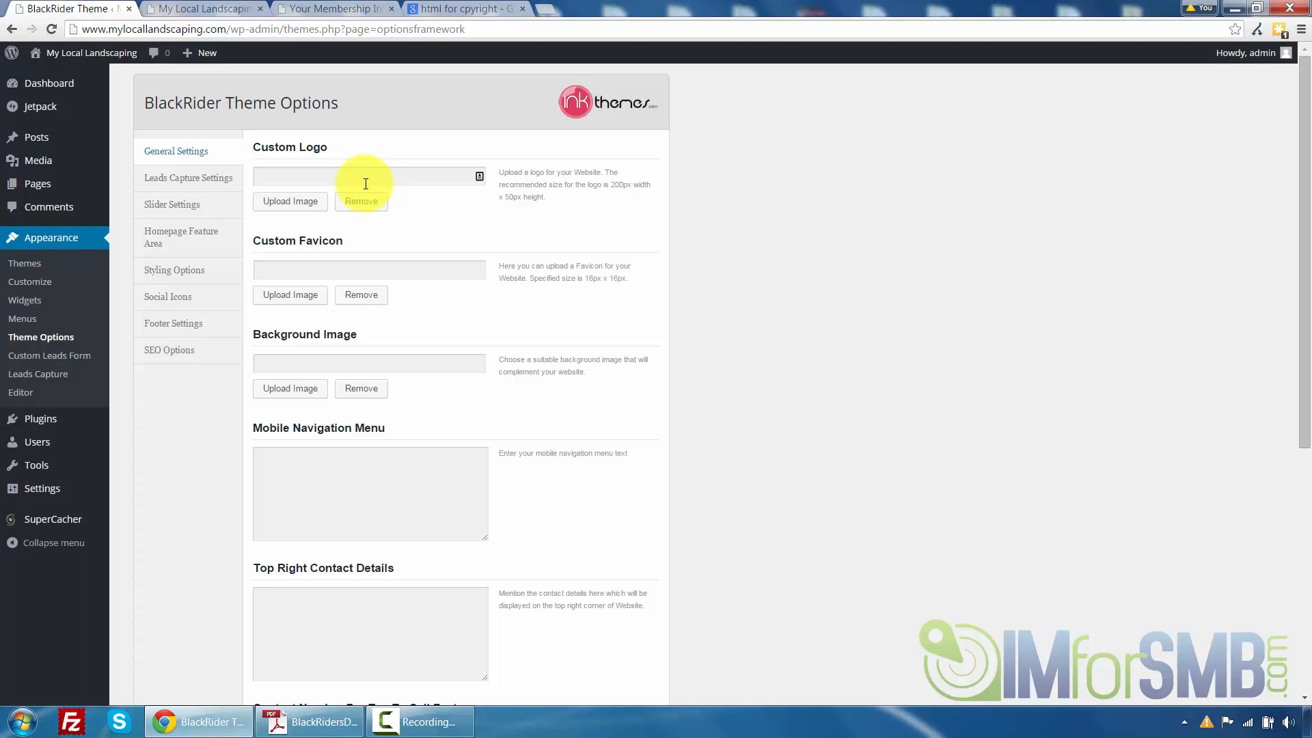
click(291, 203)
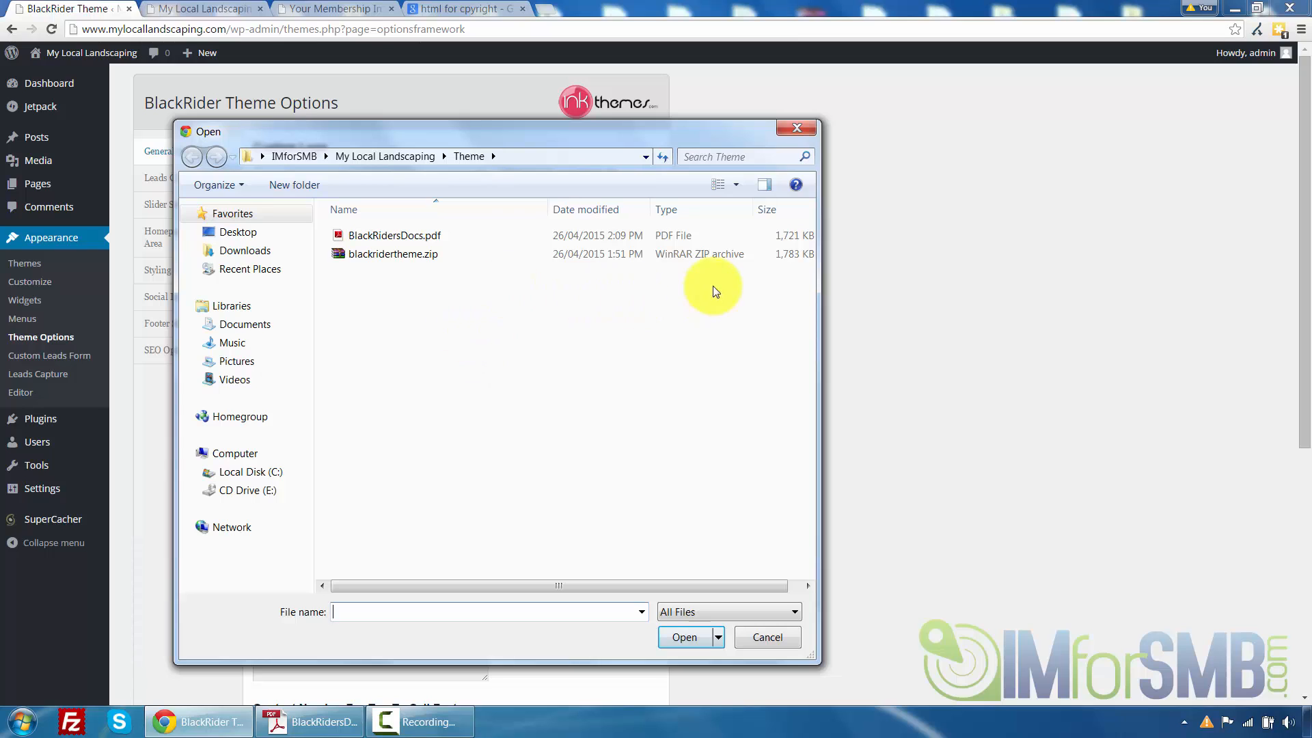
click(796, 129)
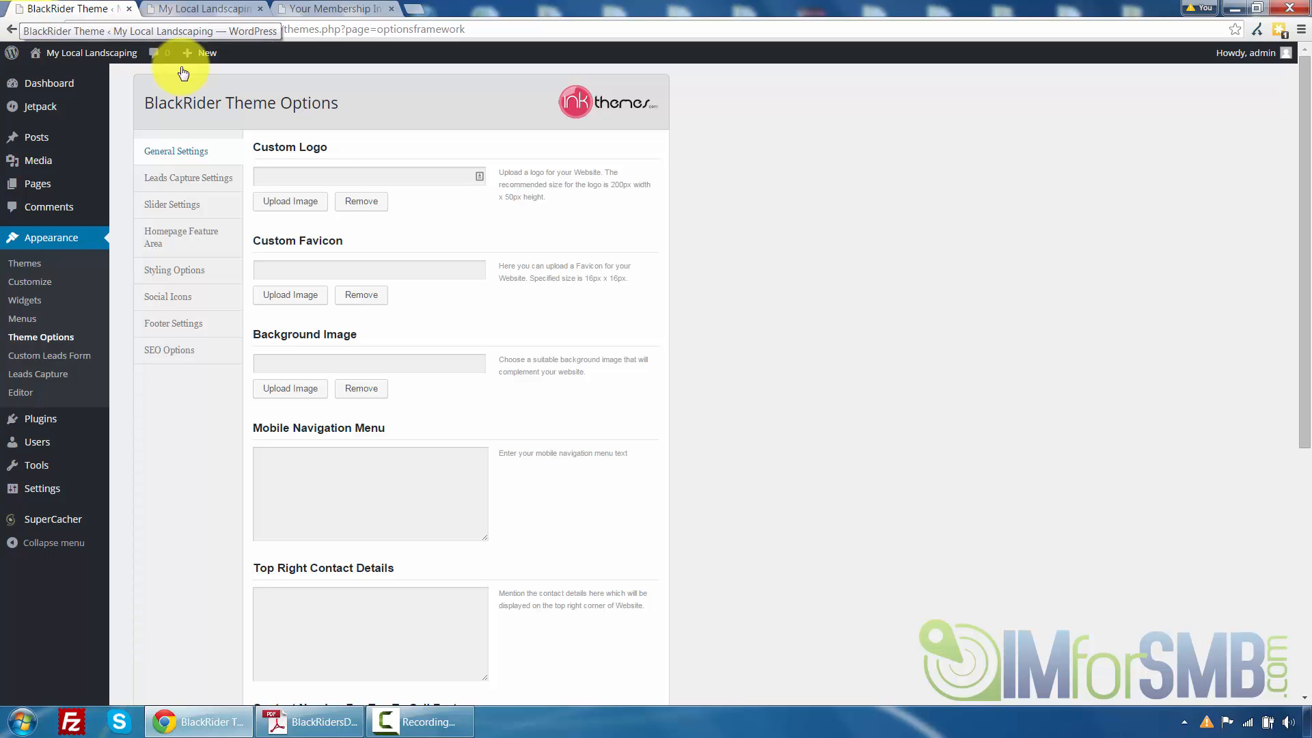
Review the General Settings fields of the theme options and compare them with the site's front page
click(364, 268)
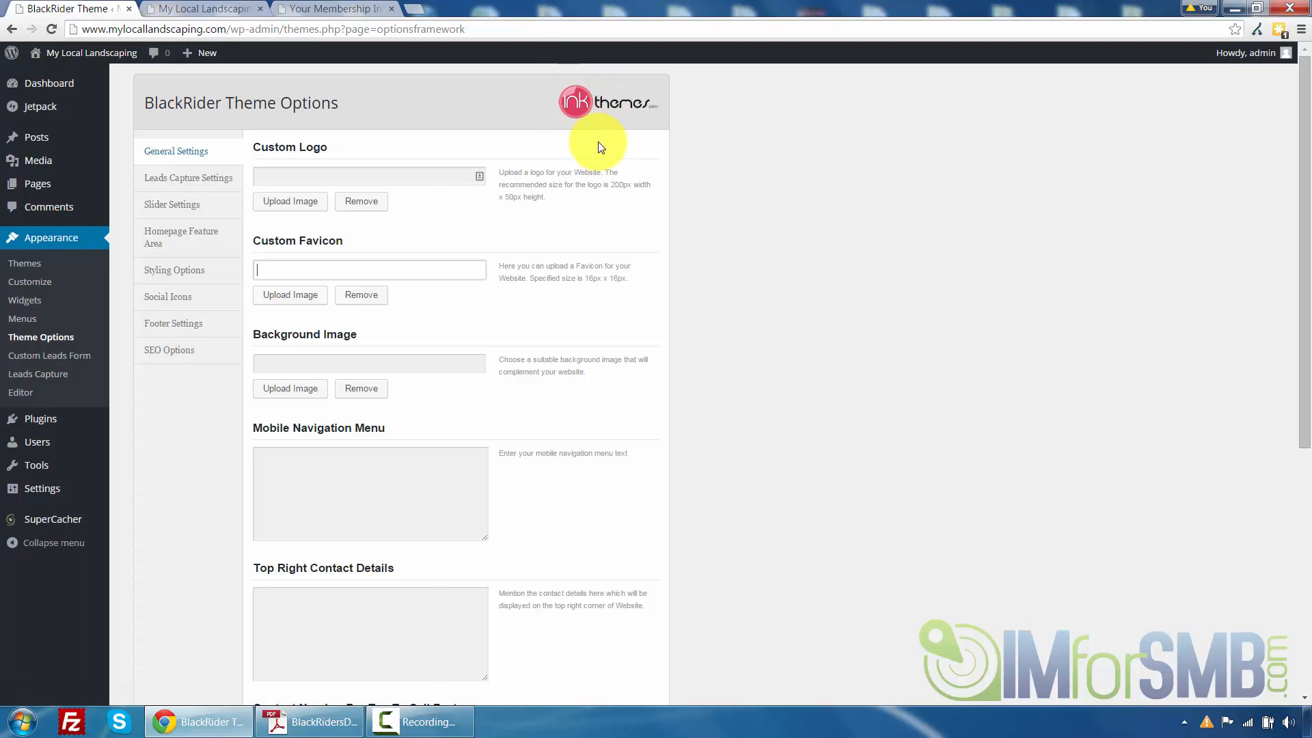
scroll(595, 146, down, 1)
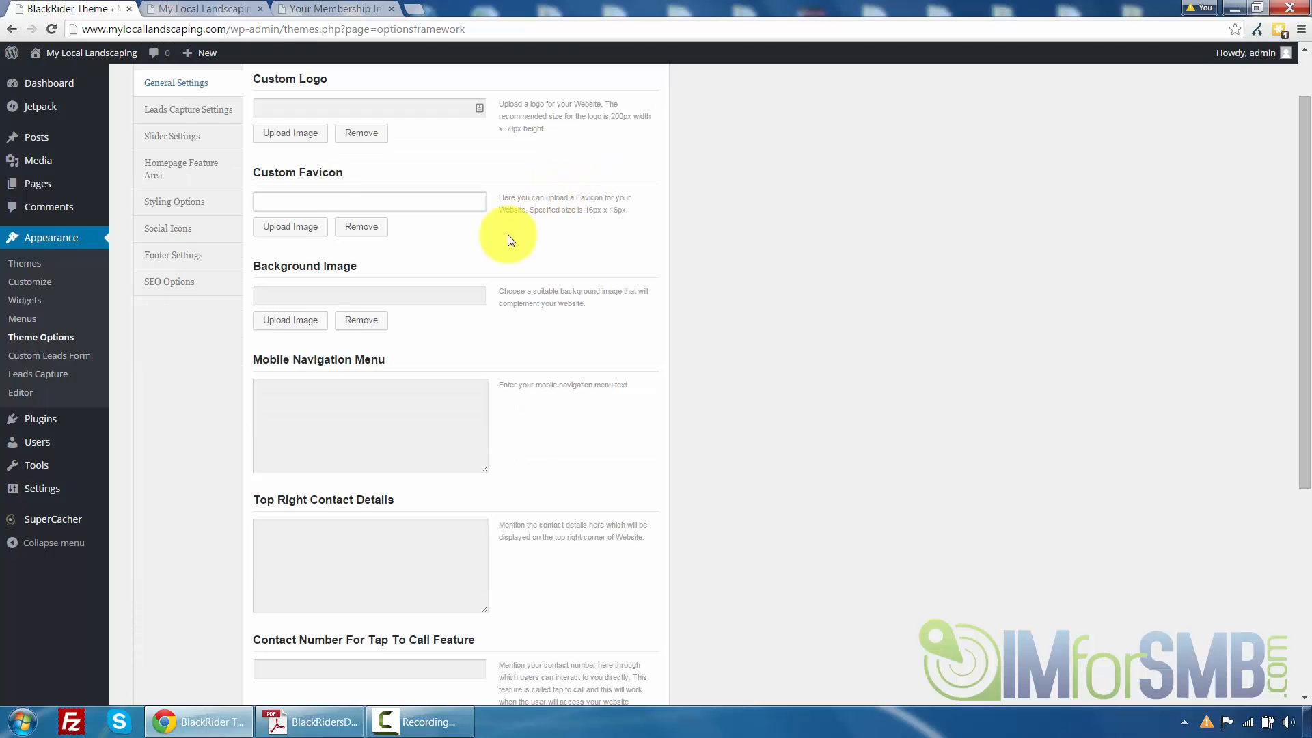
click(445, 294)
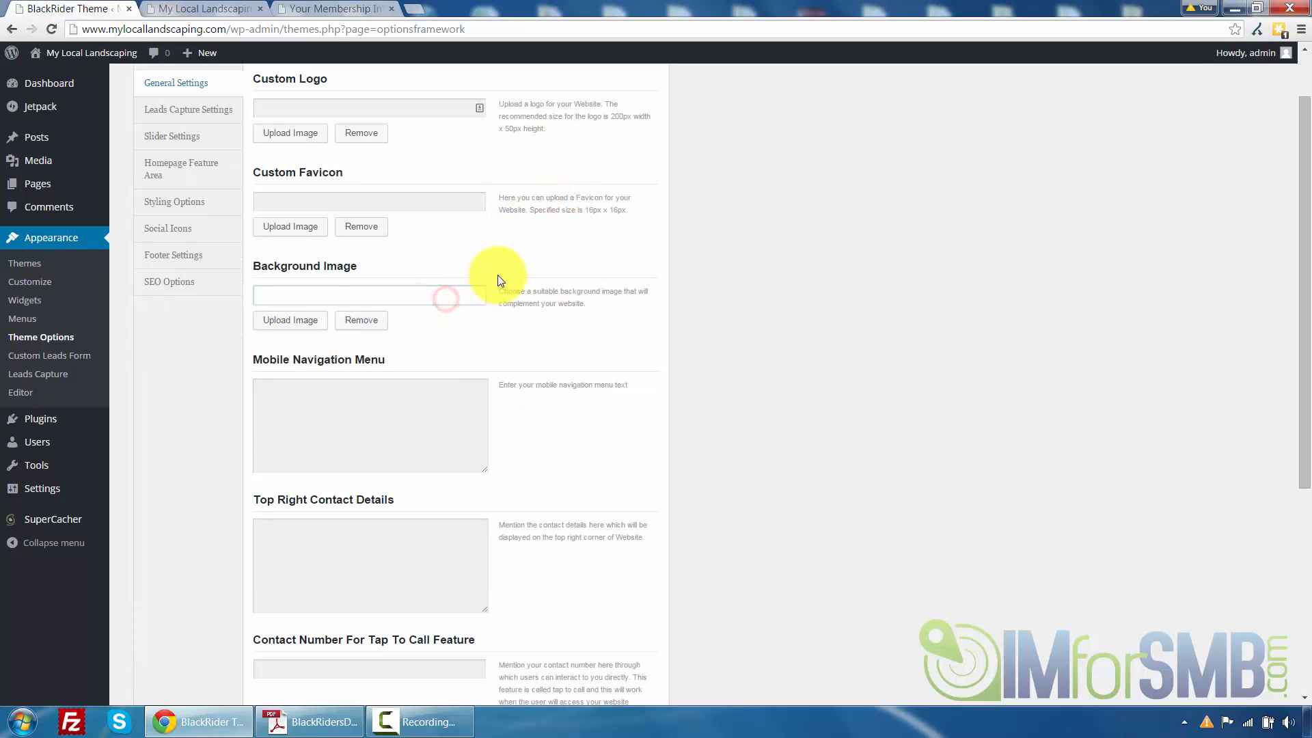
scroll(451, 291, down, 1)
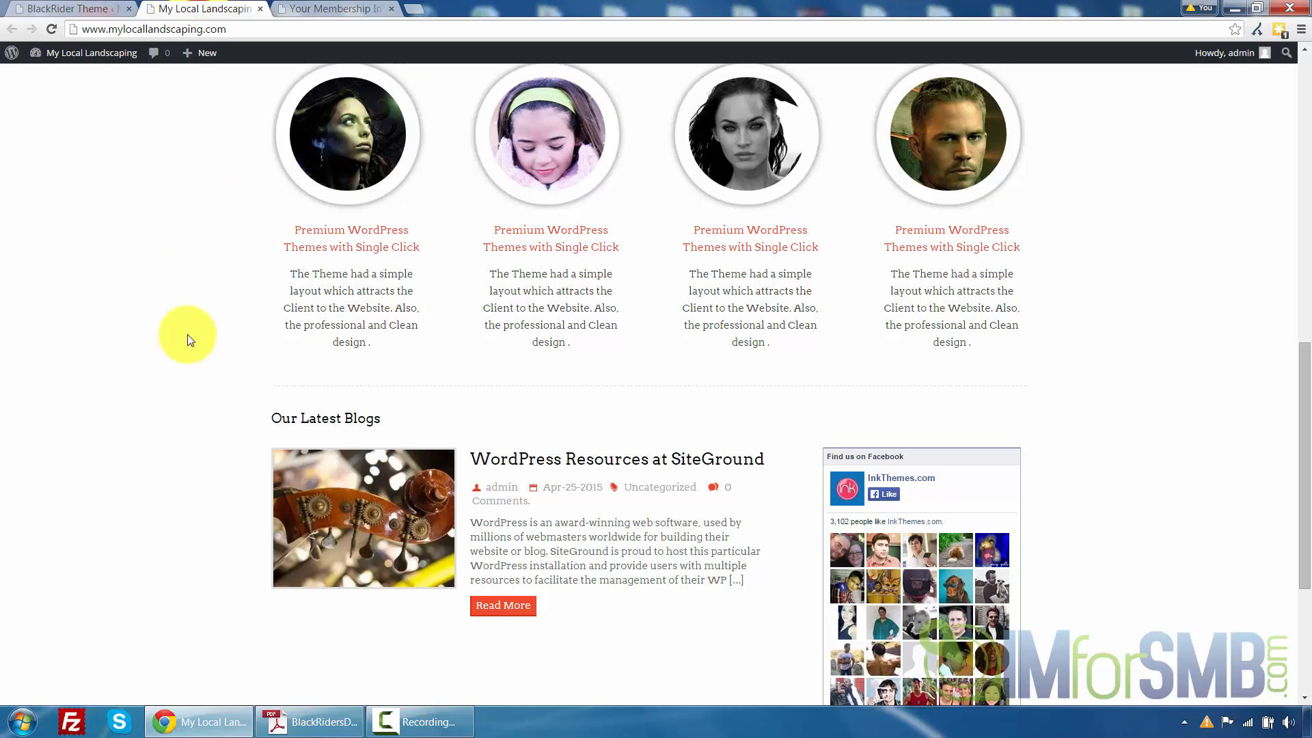
scroll(189, 335, up, 10)
scroll(164, 349, down, 10)
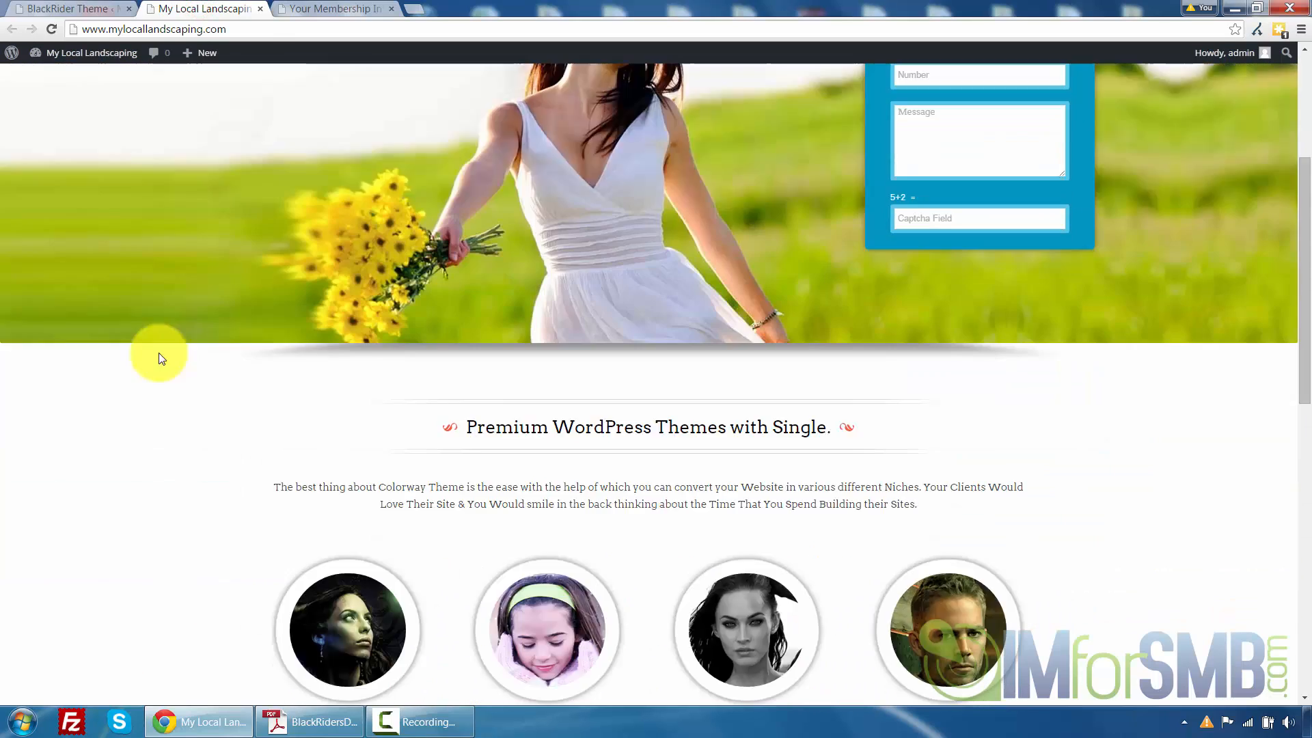
scroll(164, 349, down, 5)
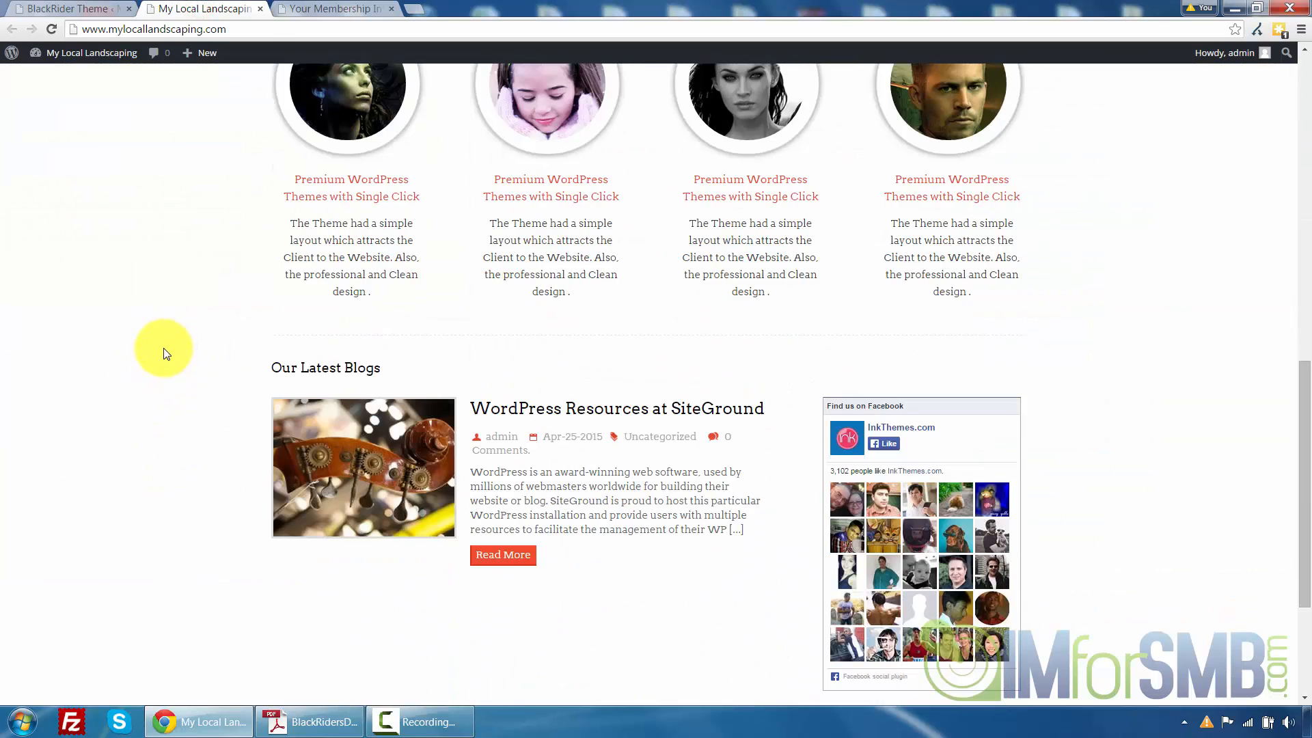
scroll(164, 349, up, 10)
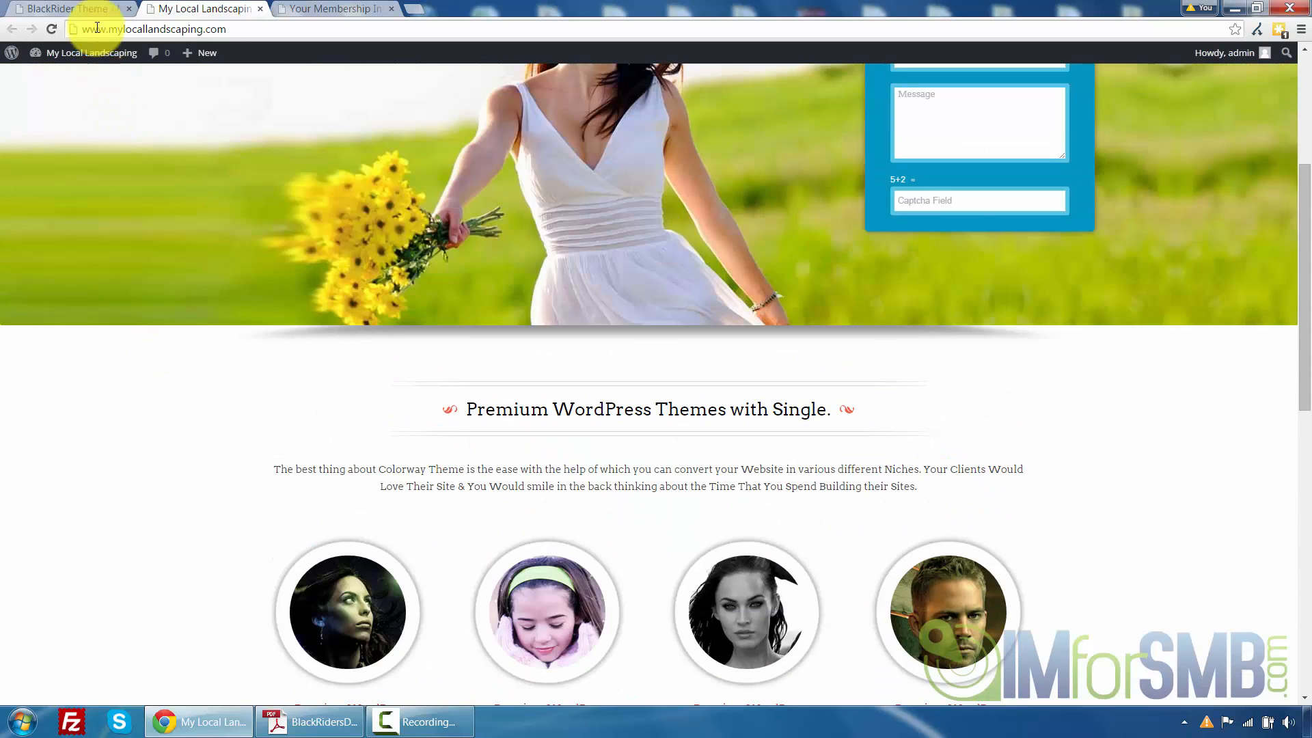
click(79, 8)
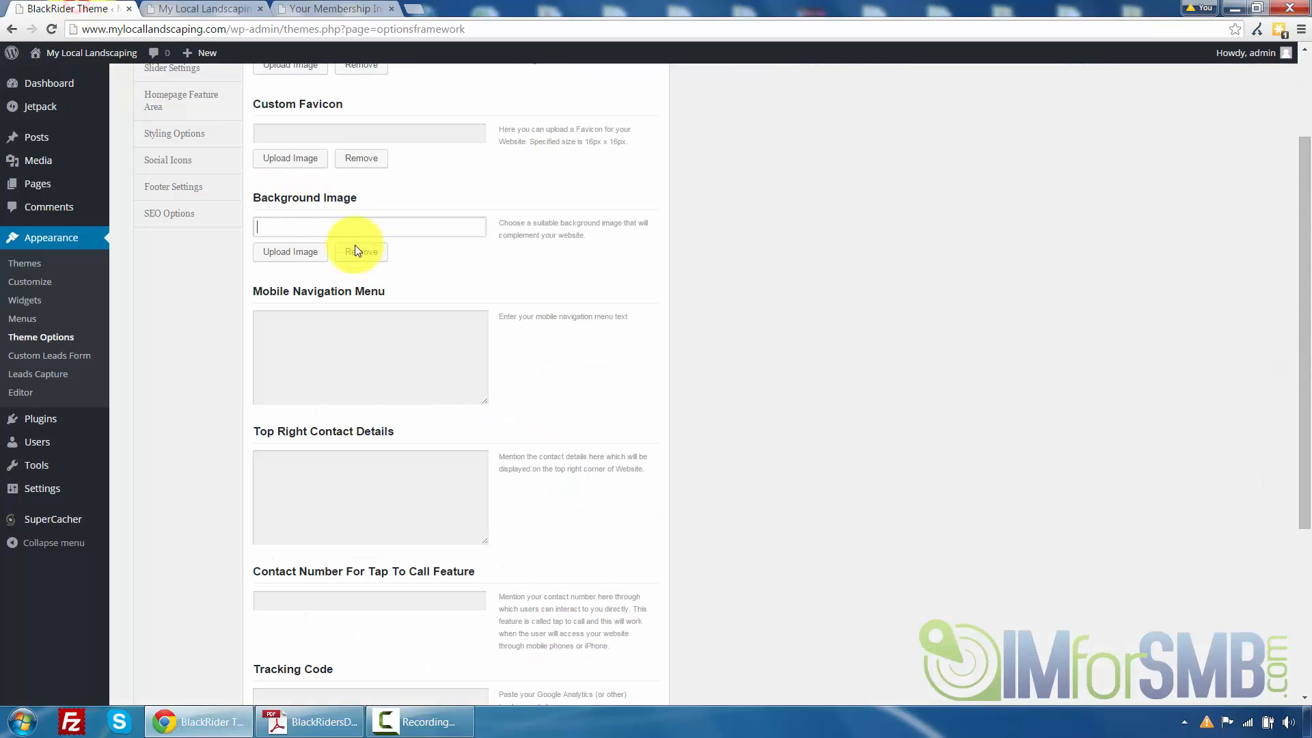
scroll(660, 257, down, 2)
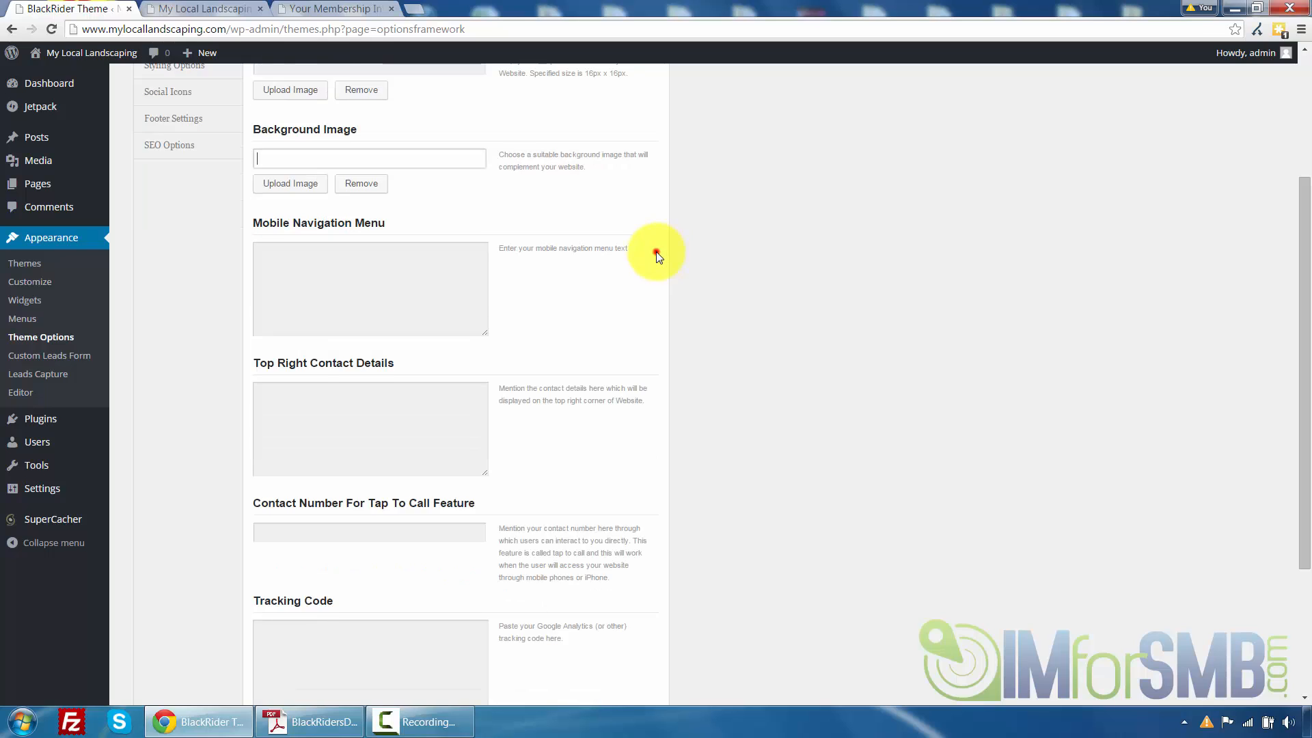
click(436, 231)
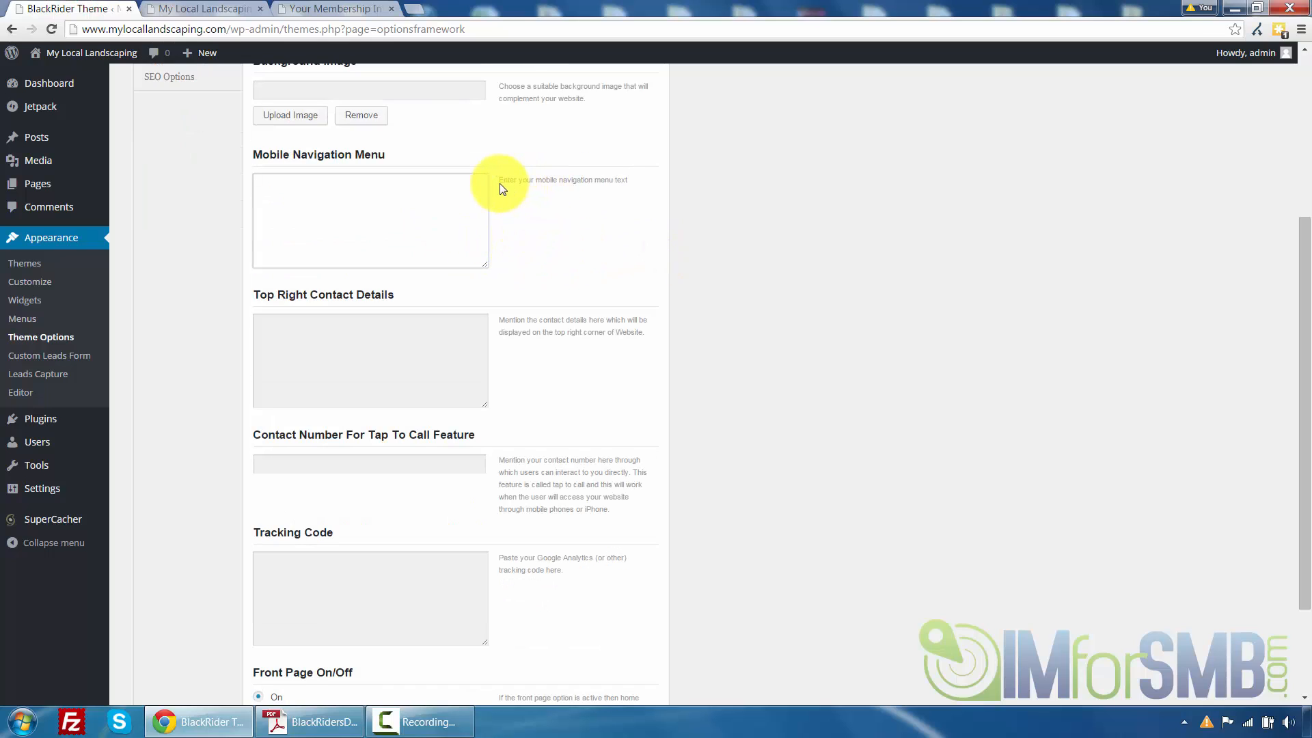
drag(502, 181, 635, 179)
click(639, 176)
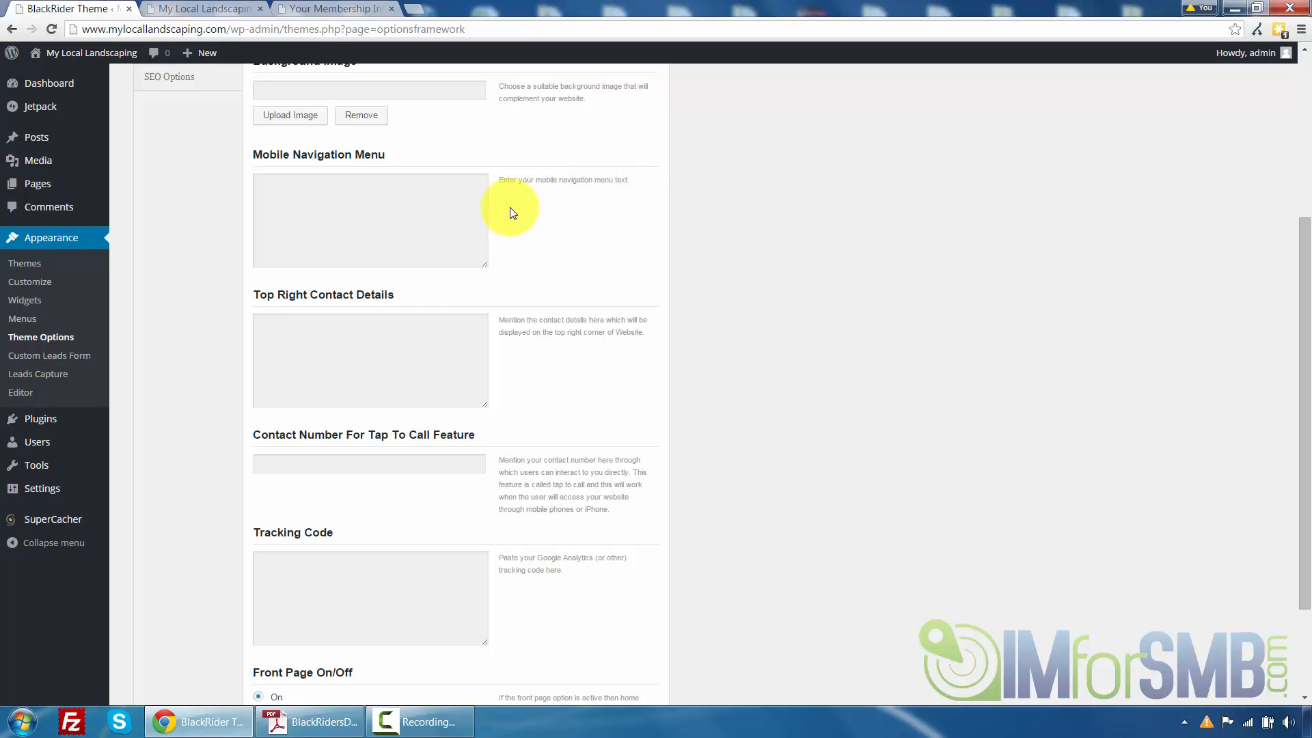
click(181, 8)
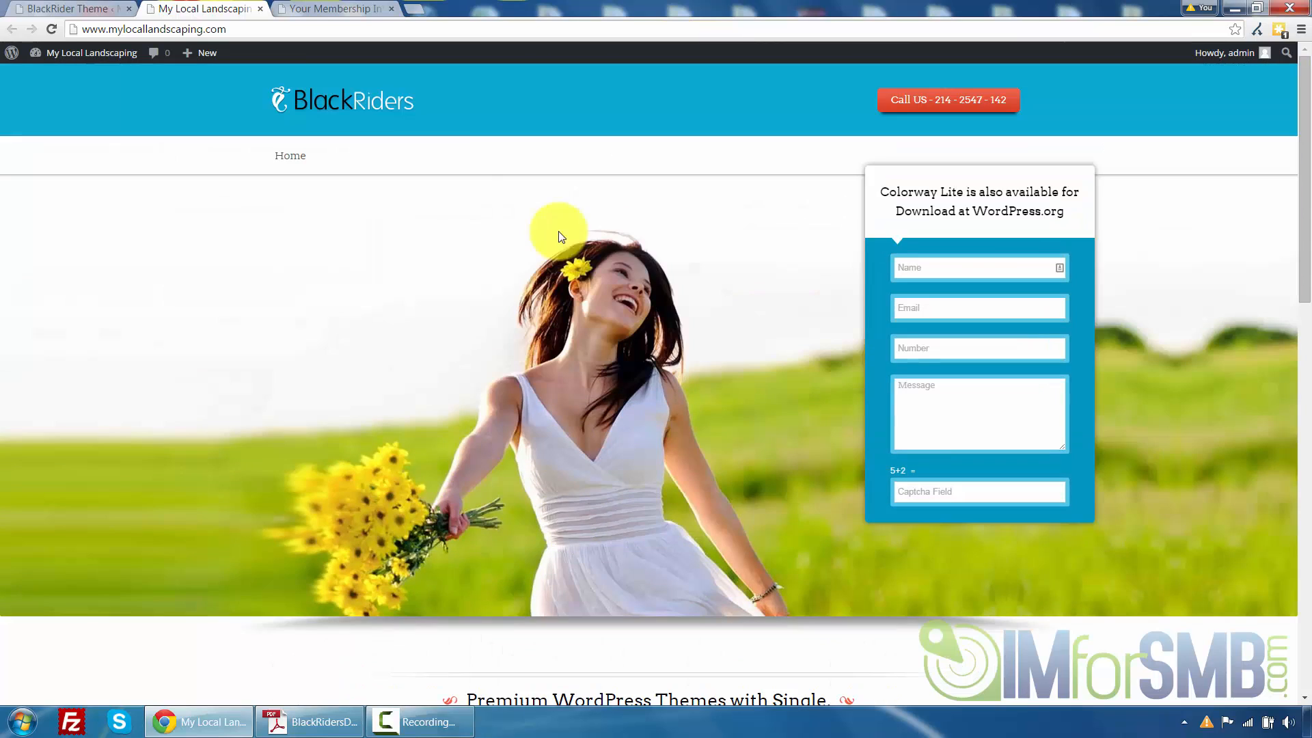
click(95, 7)
Fill the General Settings' top right contact details with a 'Call Us:' line and the business phone number, plus the tap-to-call contact number
click(386, 346)
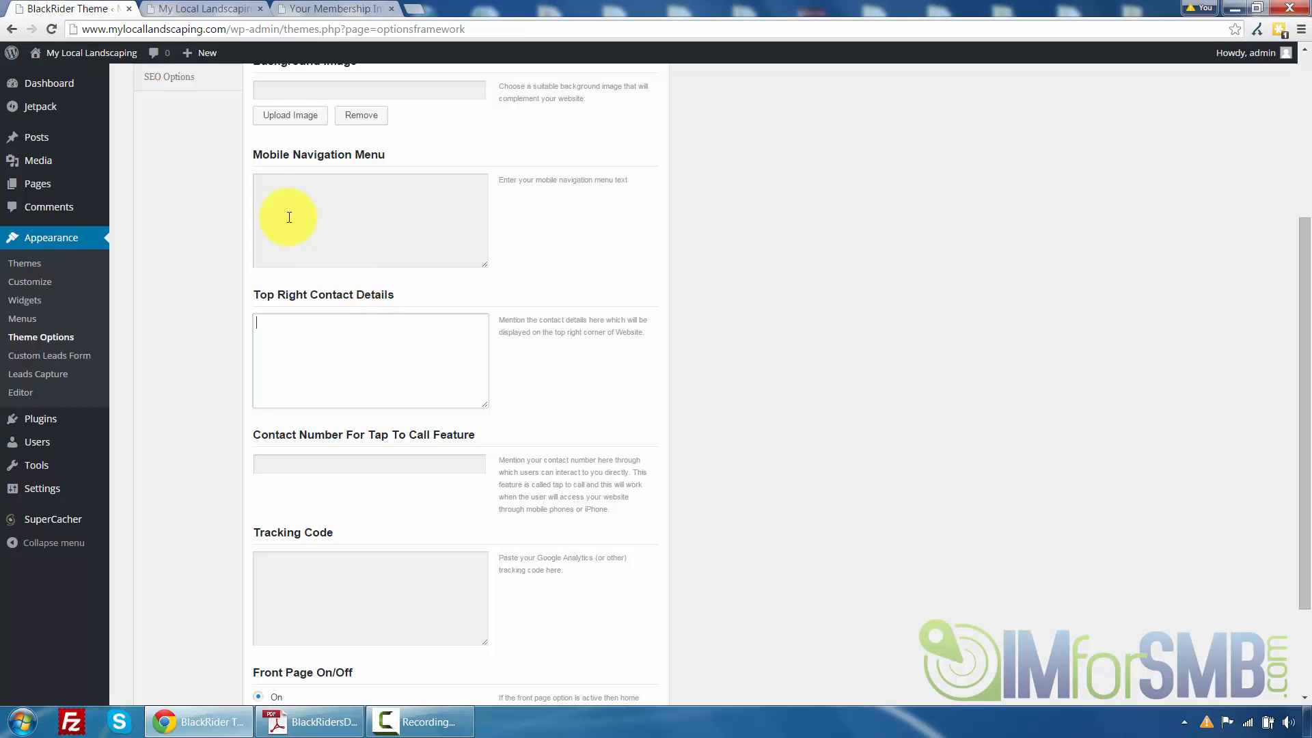
click(207, 8)
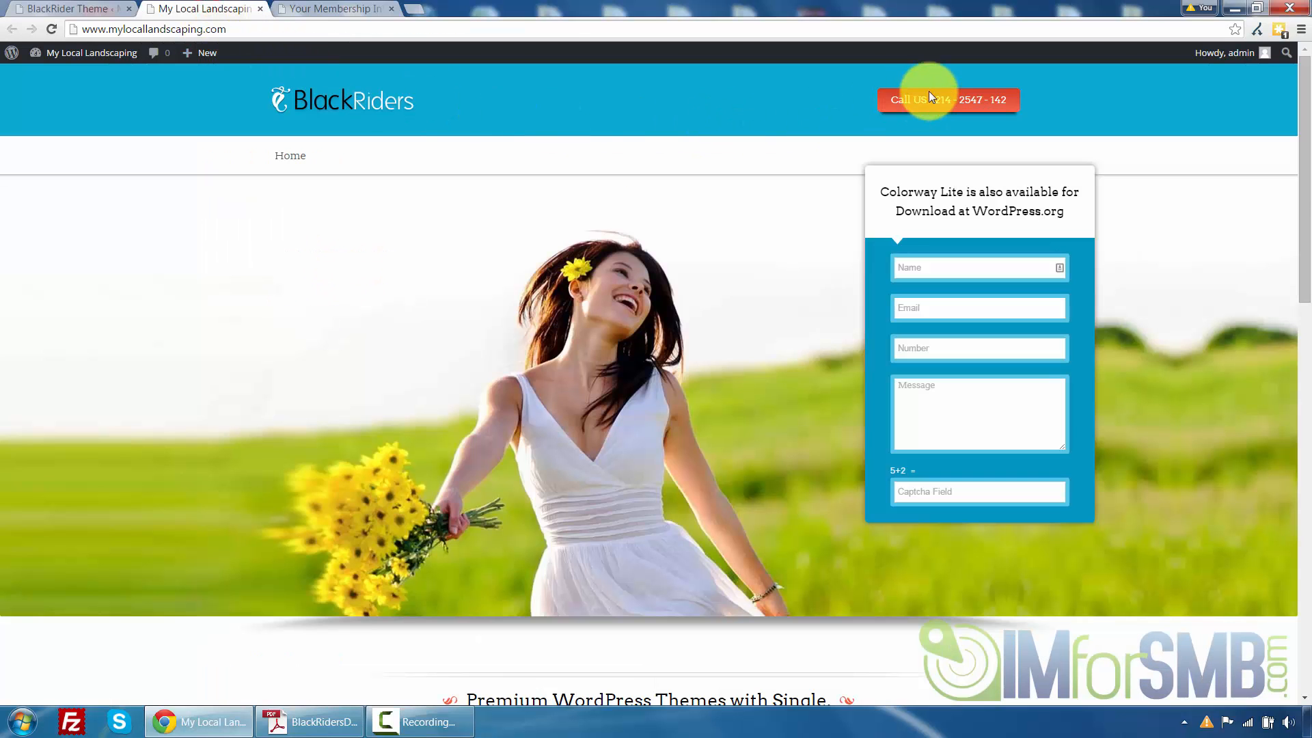
click(32, 10)
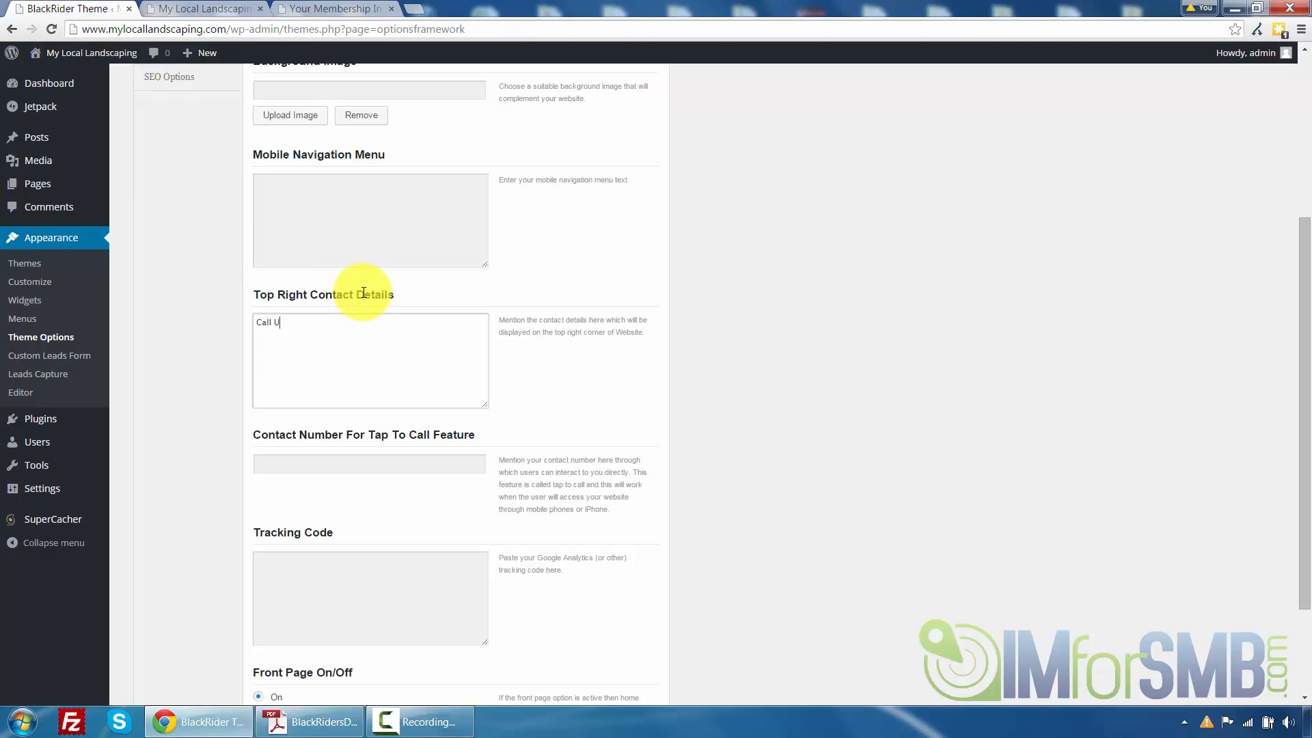
text(1111 - 111)
text(1))
key(Tab)
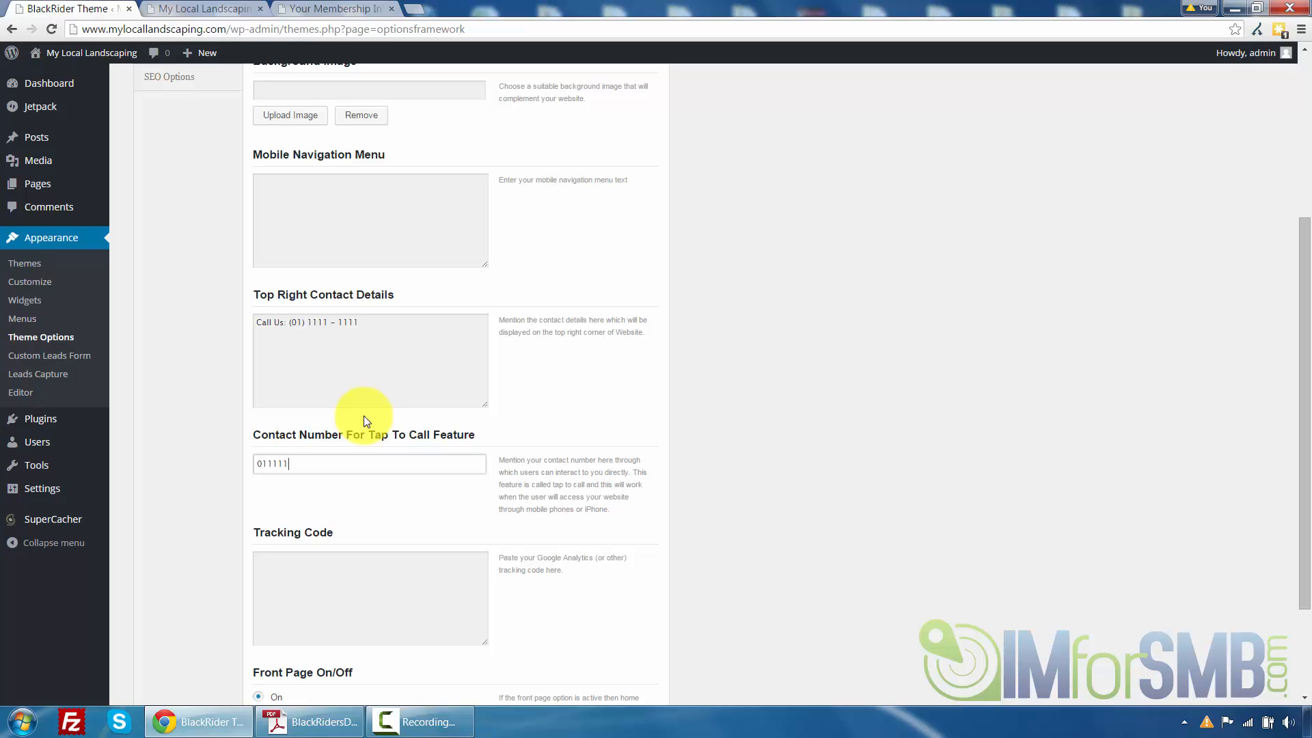
text(1111)
Open the Leads Capture Settings section and compare its fields with the lead form heading on the front page
scroll(367, 420, down, 2)
click(331, 418)
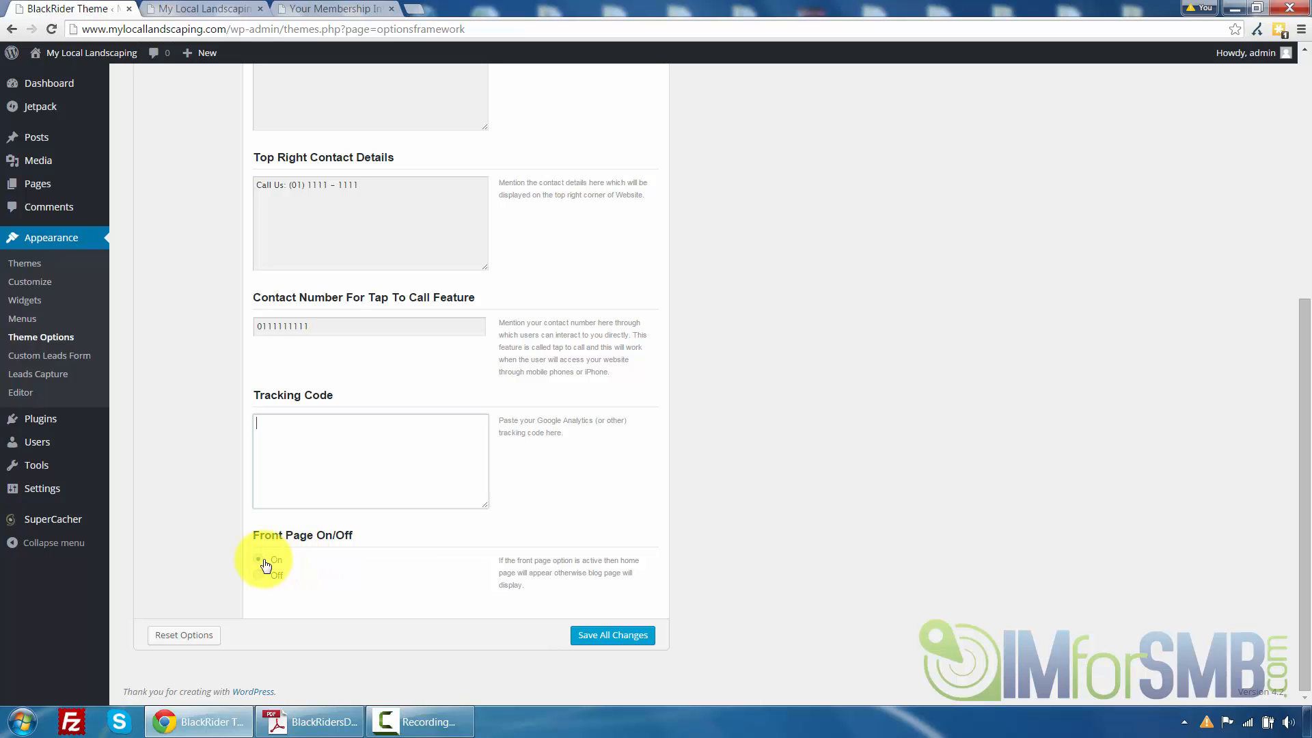
scroll(522, 596, up, 5)
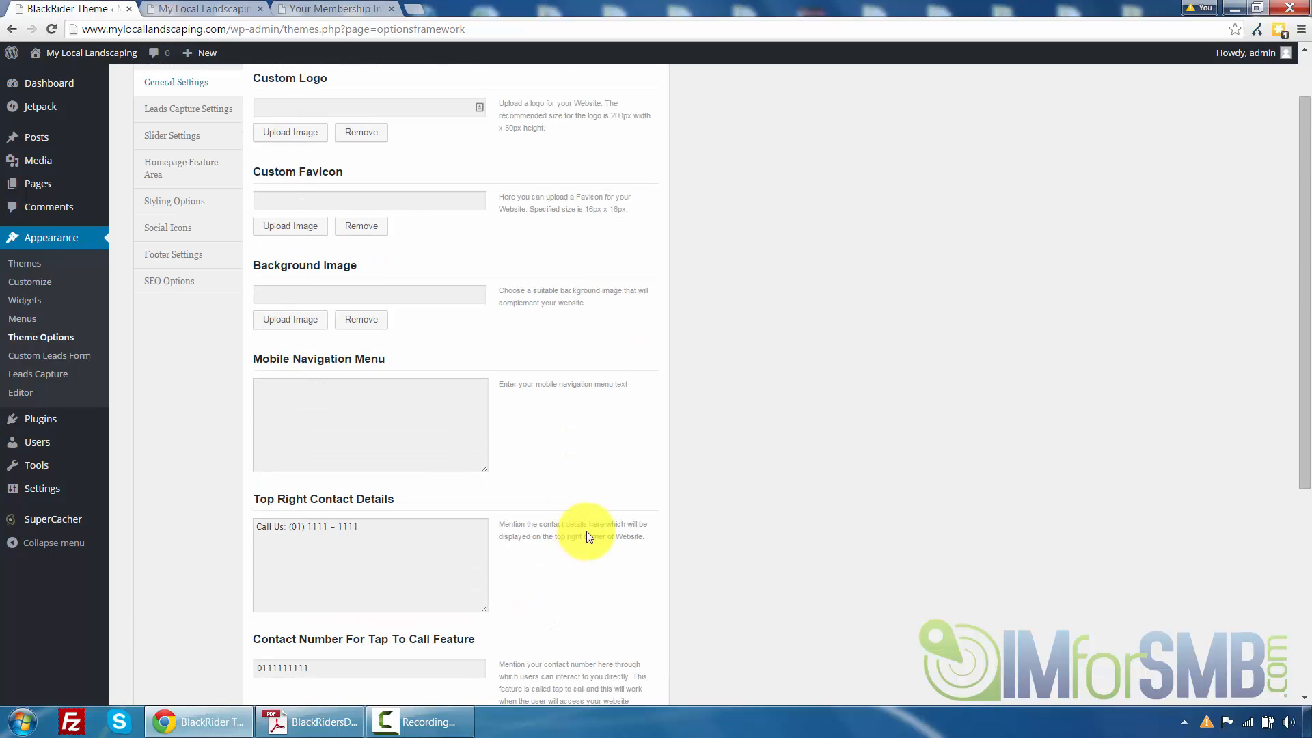
scroll(587, 531, up, 1)
click(182, 178)
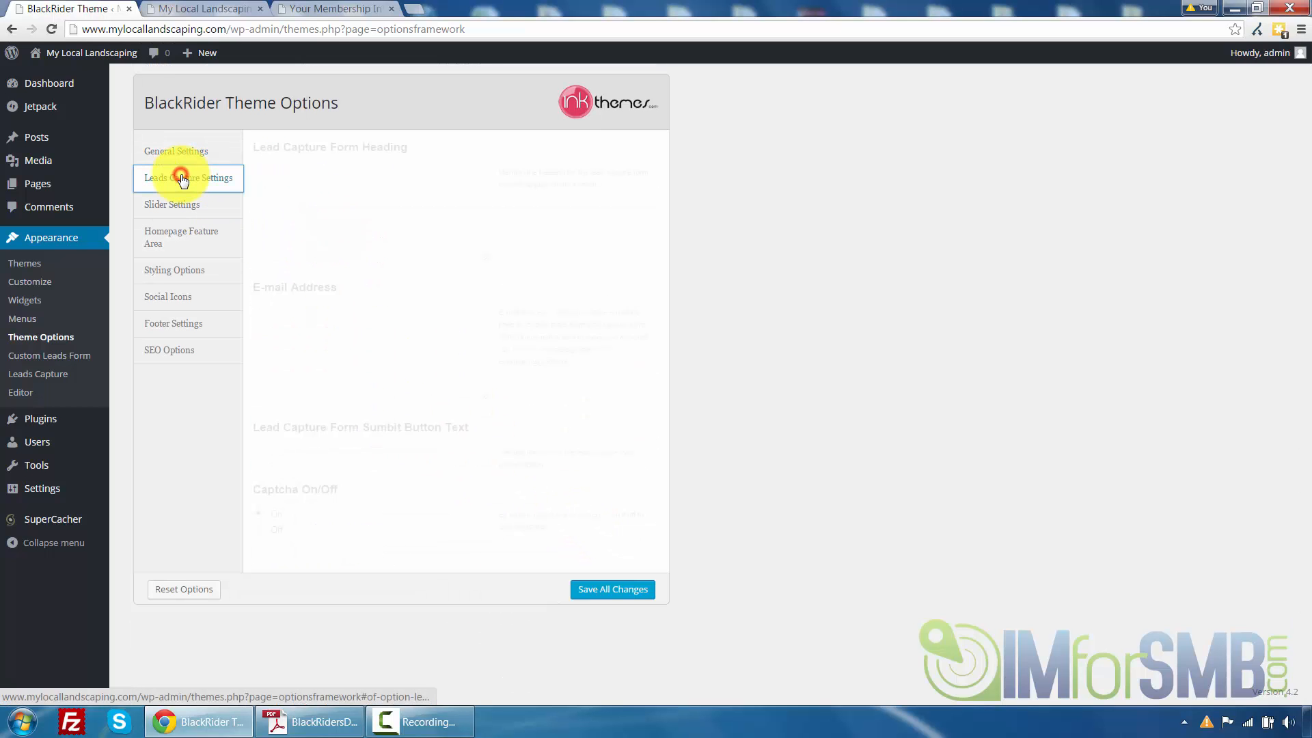
click(176, 151)
click(174, 183)
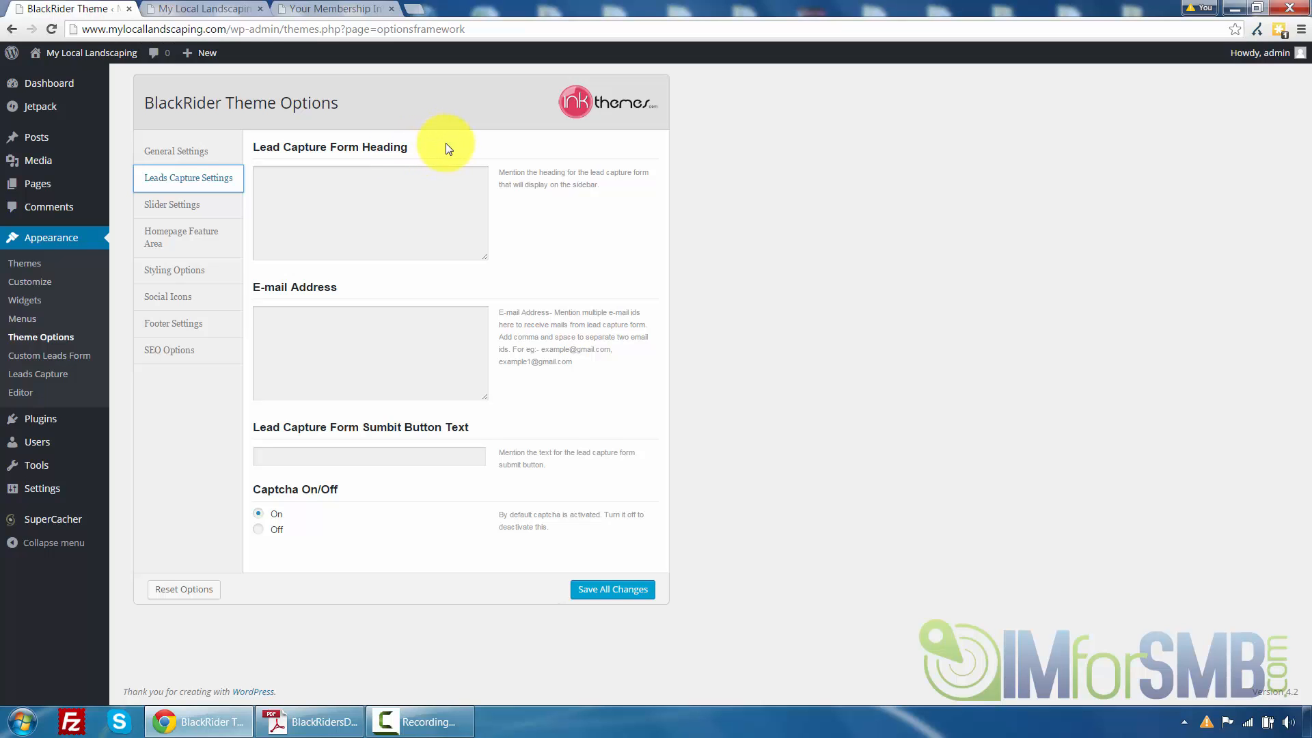
click(226, 8)
drag(881, 192, 1078, 207)
click(1064, 213)
click(76, 9)
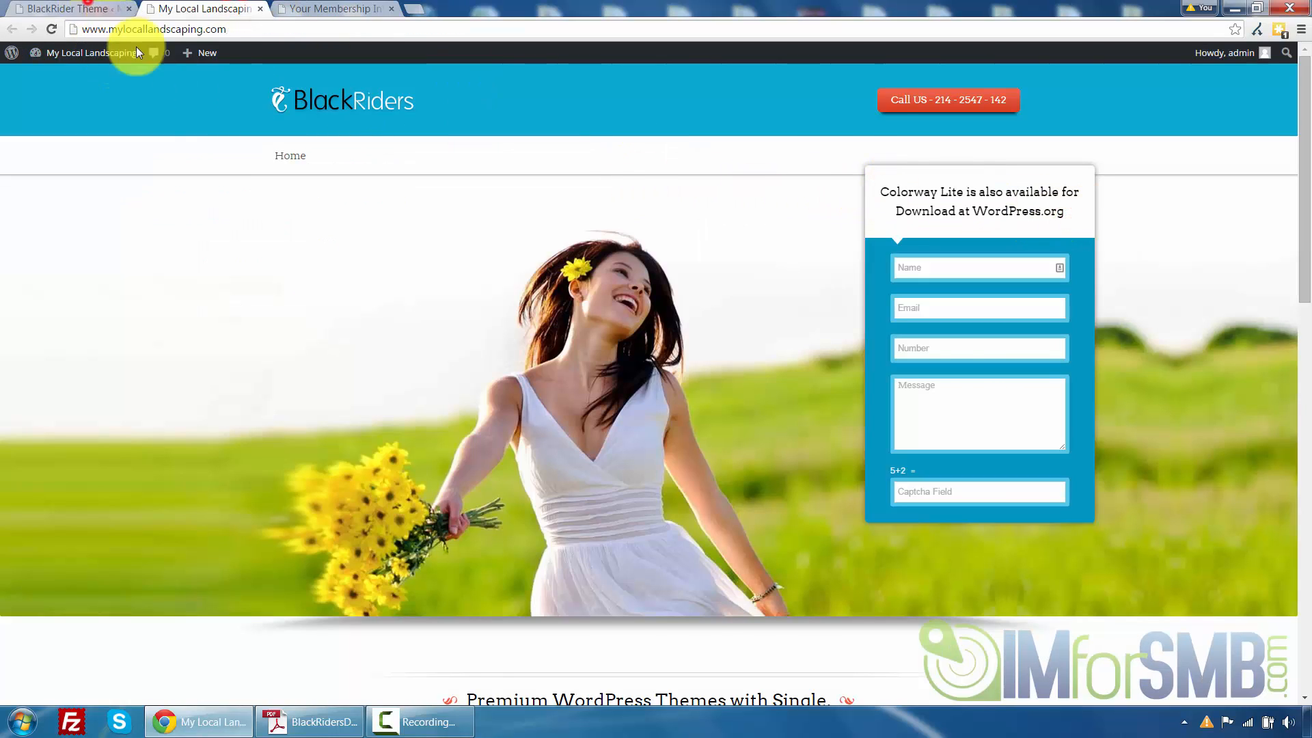
Set the lead capture form heading to 'Fill in the form below to receive a quote!'
click(327, 219)
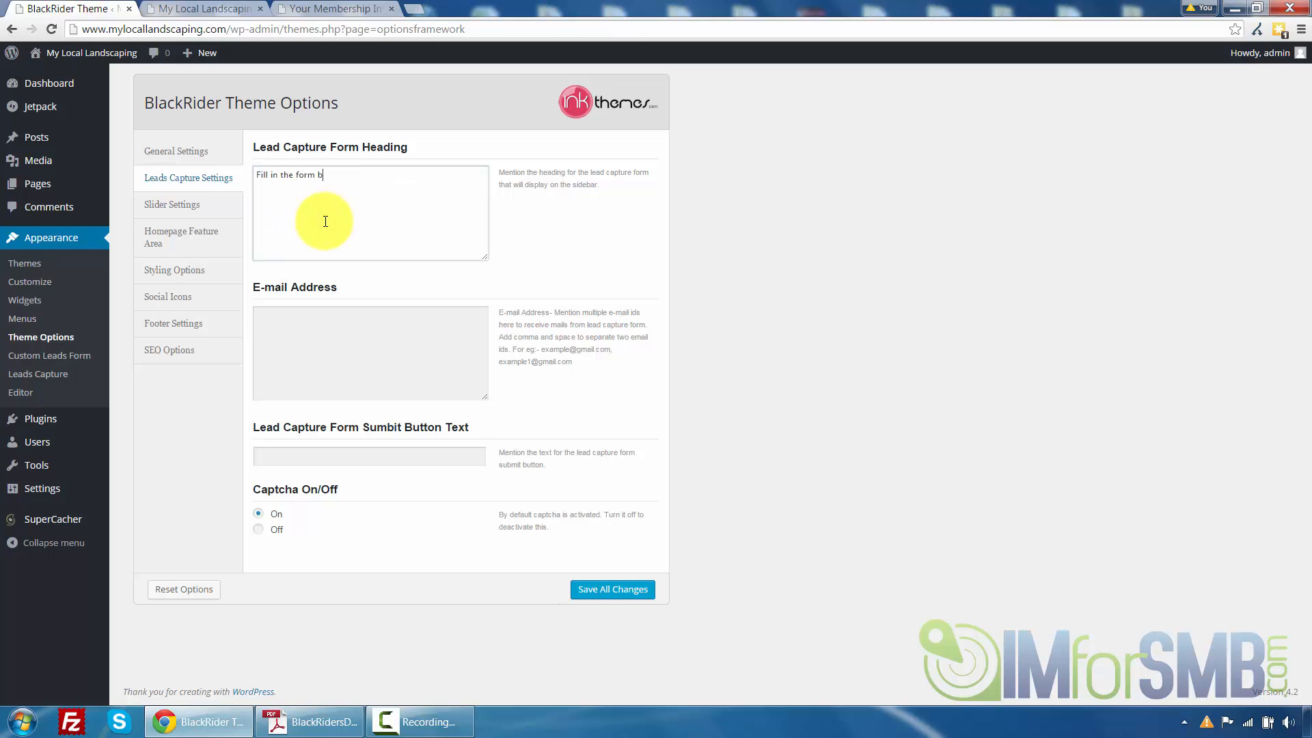
text(Fill in the form below to receive a quote!)
Enter the business e-mail address that should receive the lead capture form submissions
click(334, 314)
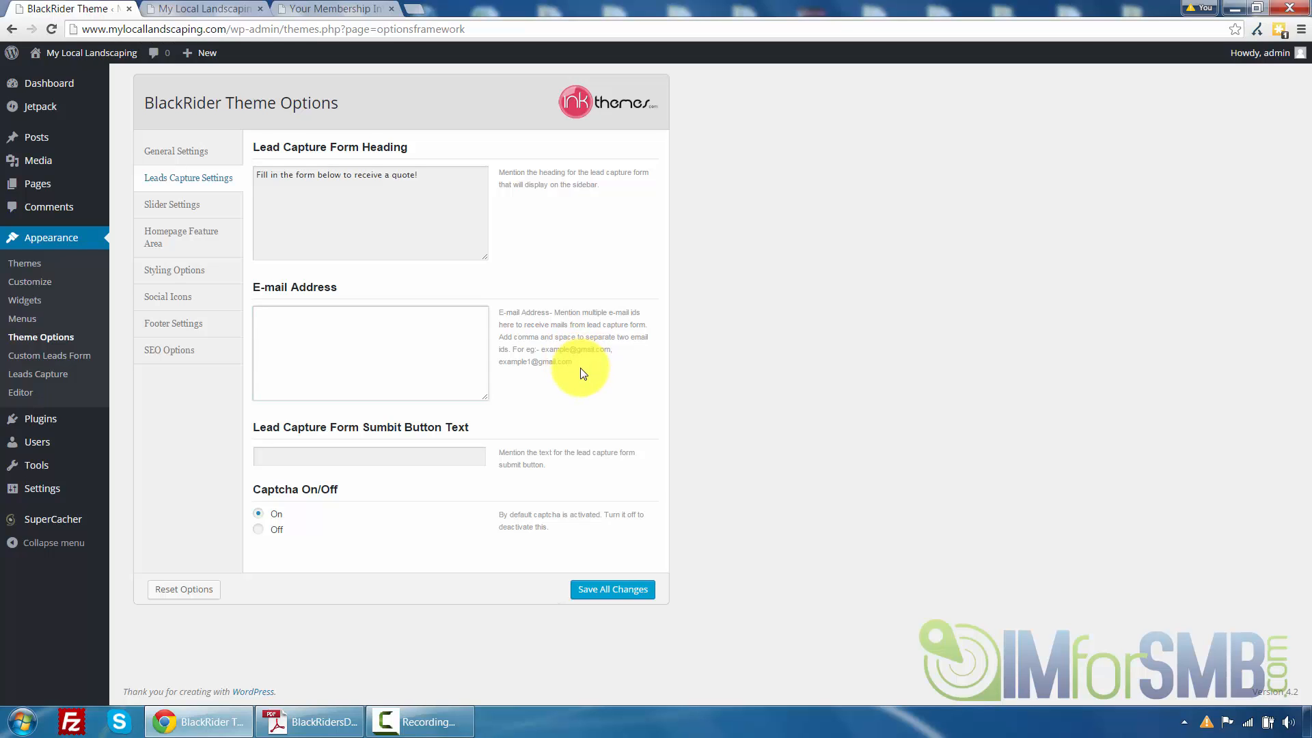
key(Tab)
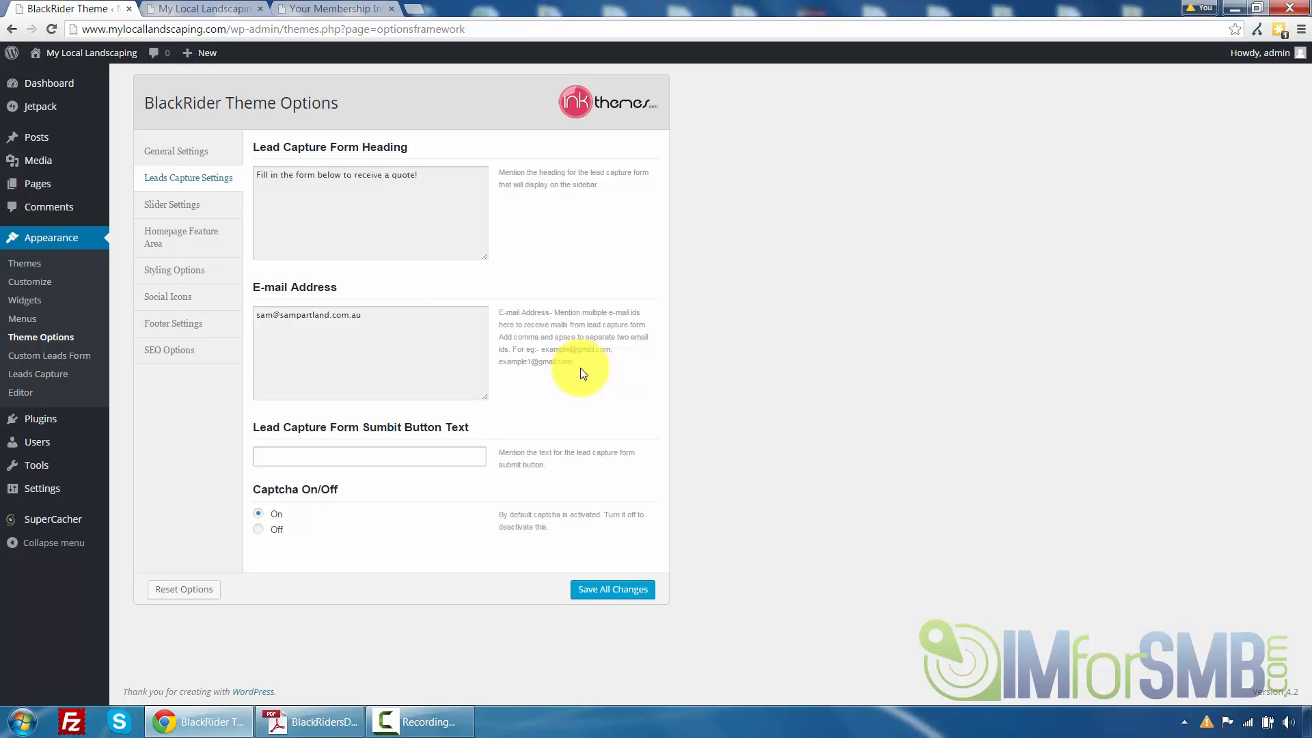
Set the lead capture form submit button text to 'Receive a Quote!' and save all changes
text(Quote)
key(BackSpace)
click(205, 8)
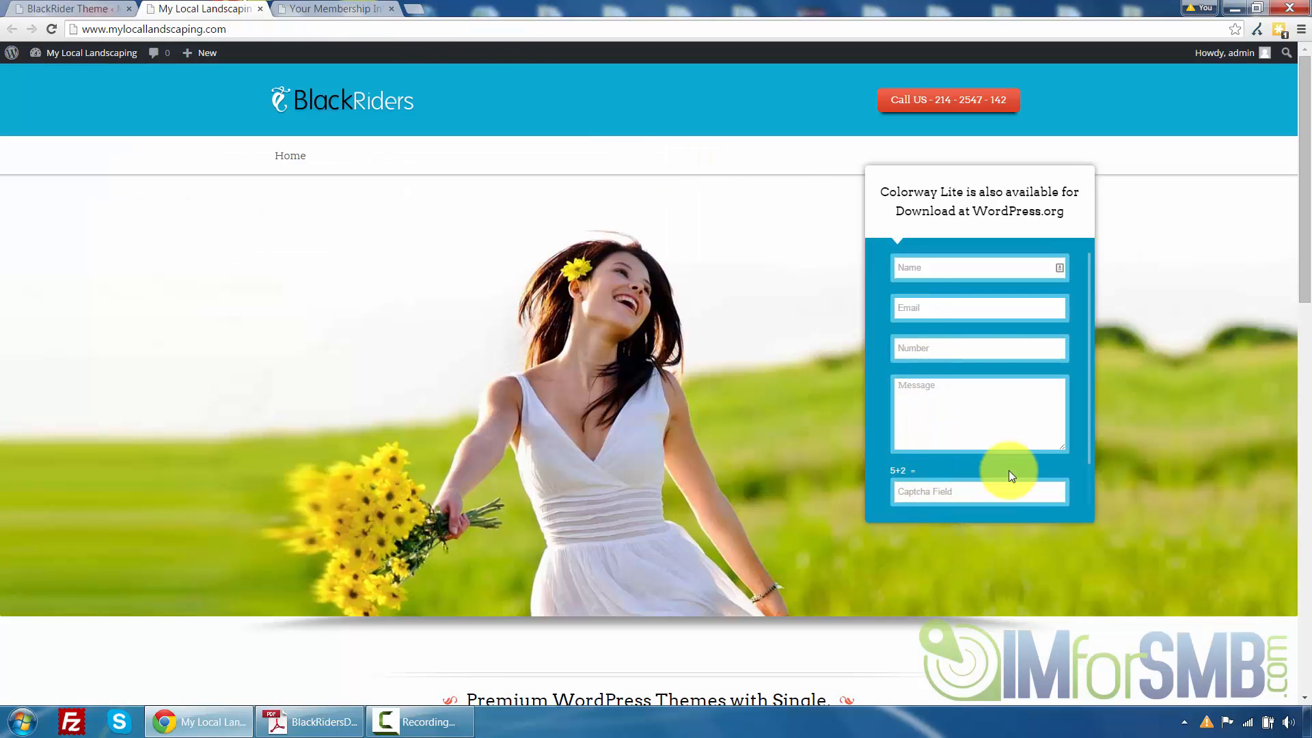
scroll(1005, 468, down, 2)
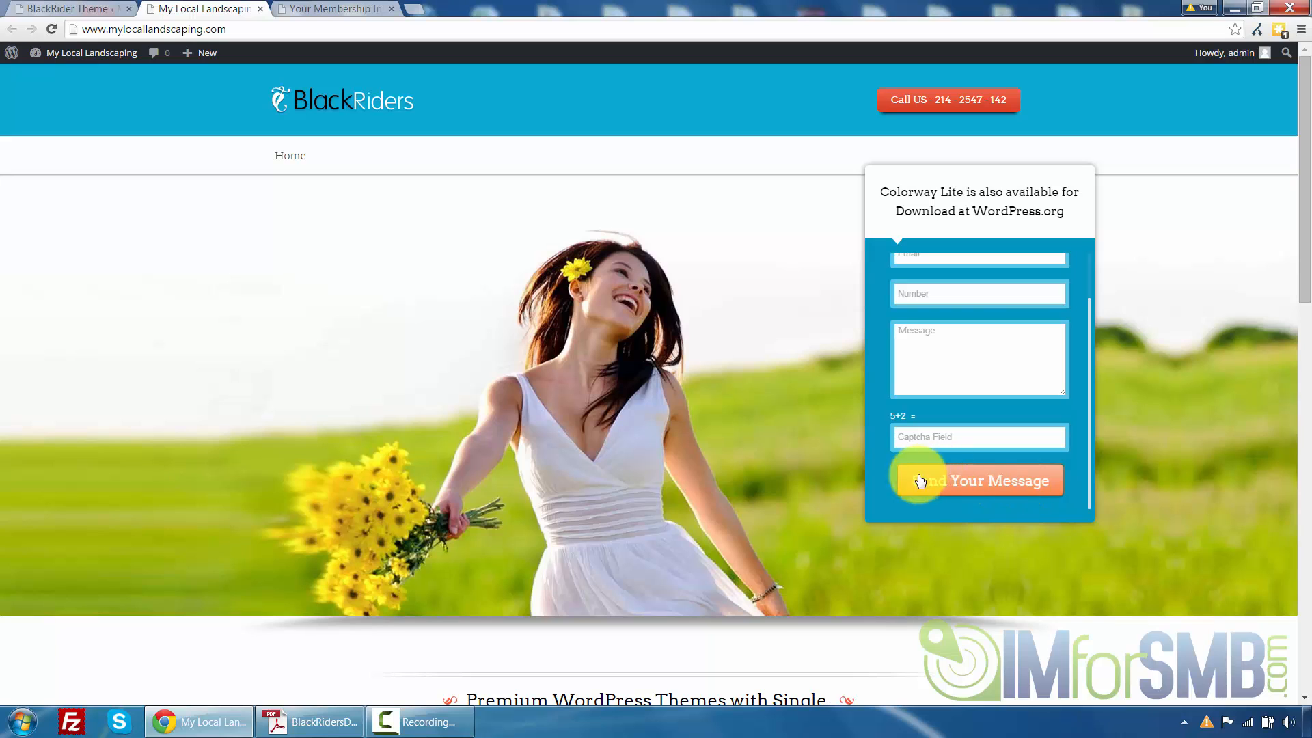
click(62, 8)
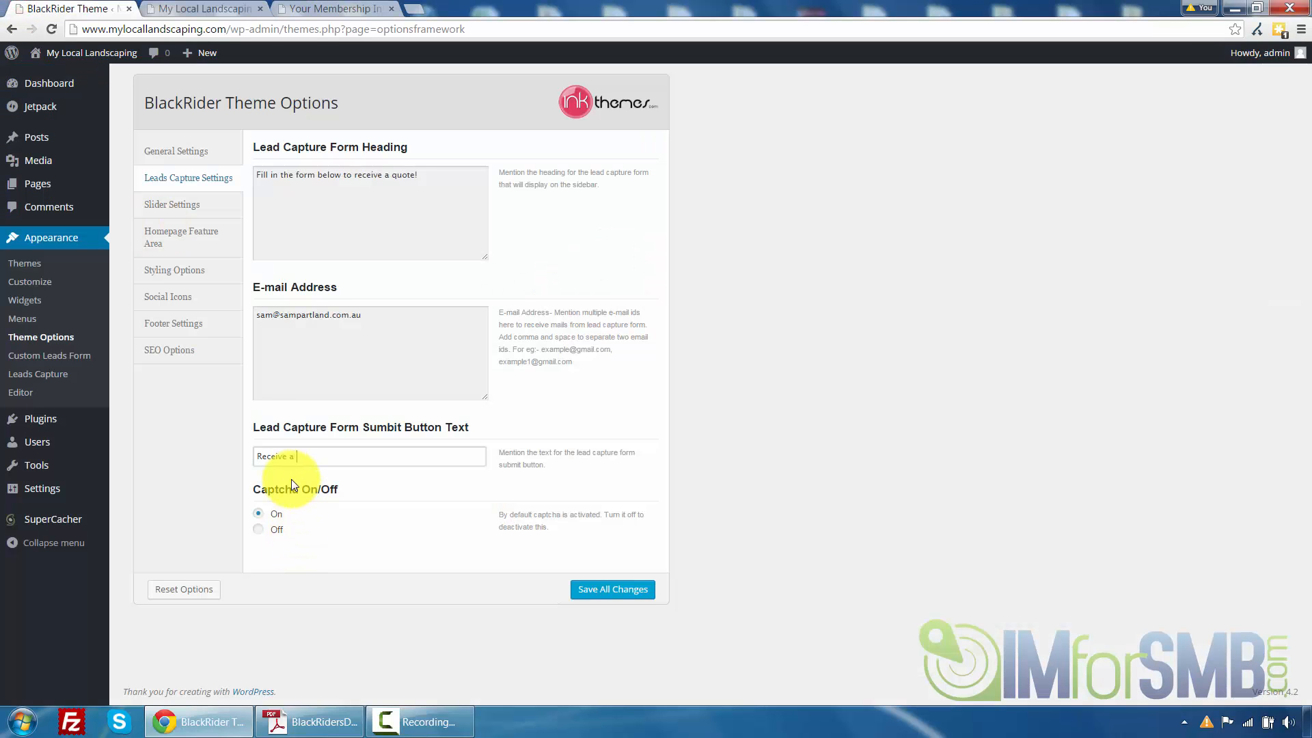
text(Quote!)
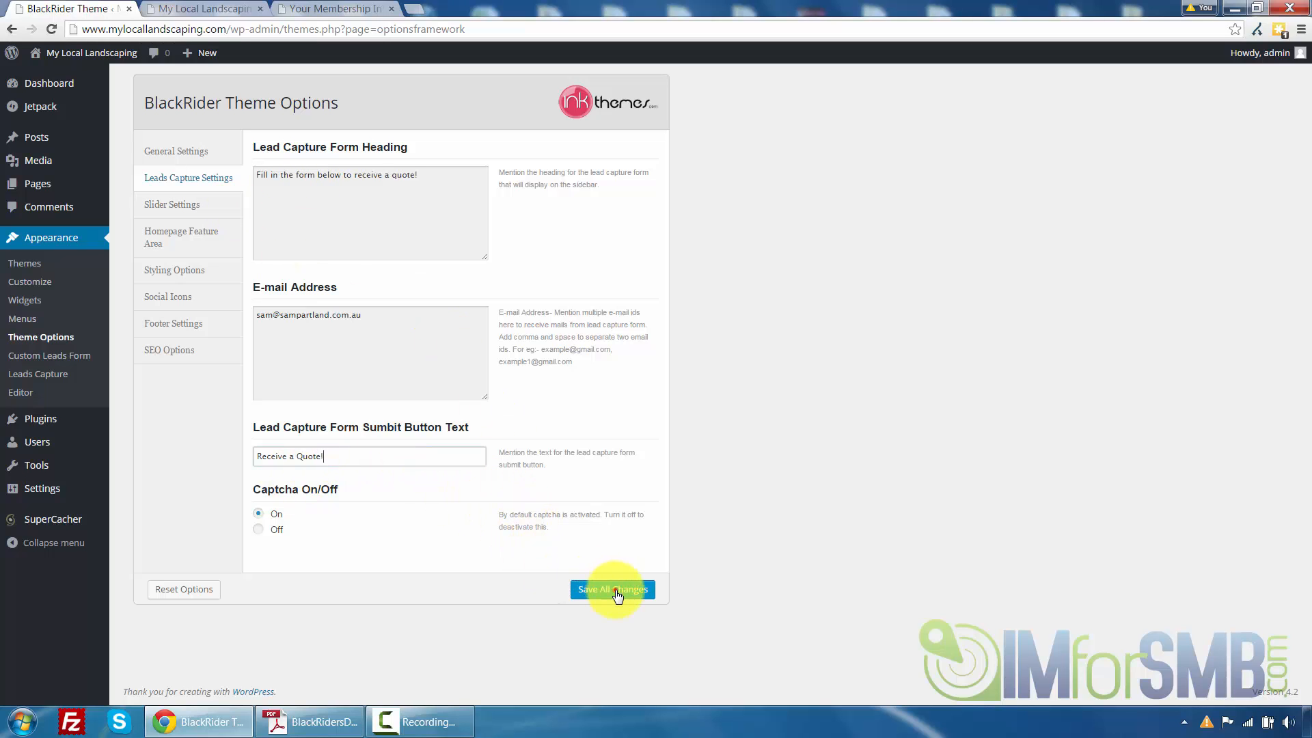
click(592, 583)
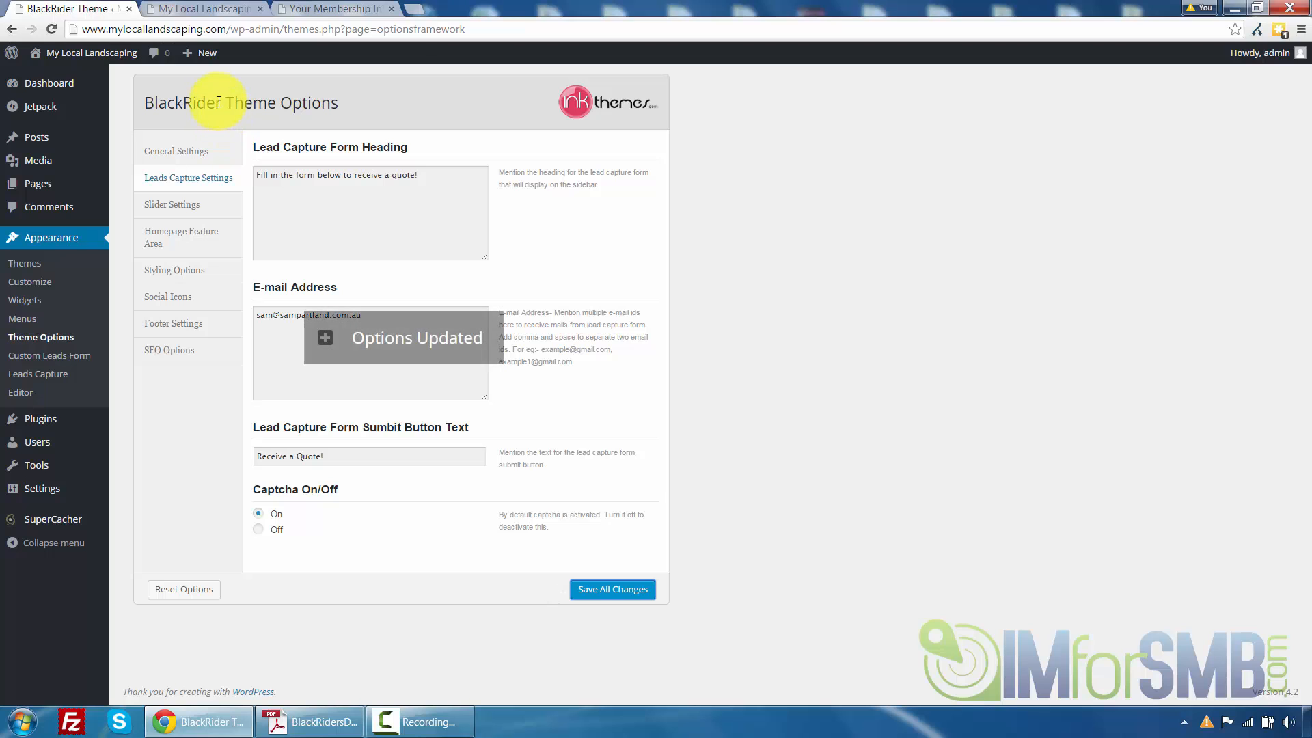
Reload the front page and examine the updated contact button, form heading and submit button
click(203, 6)
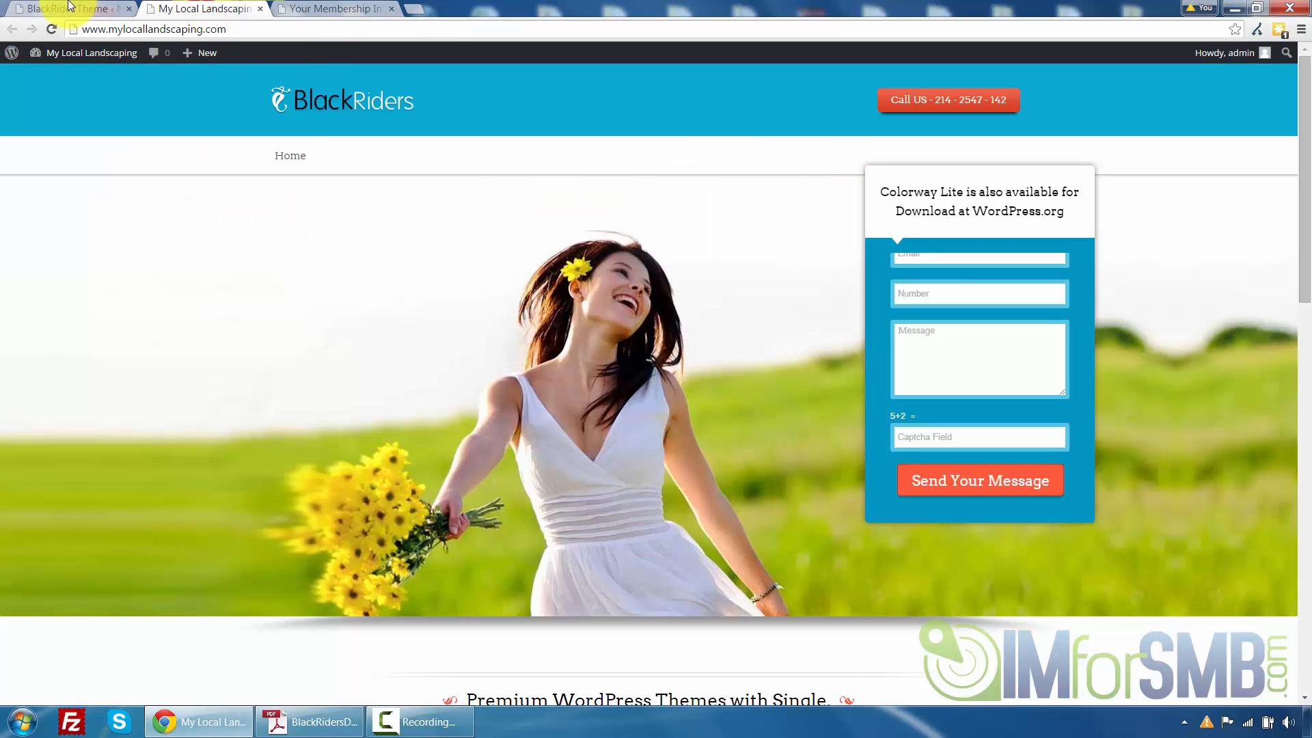
click(50, 27)
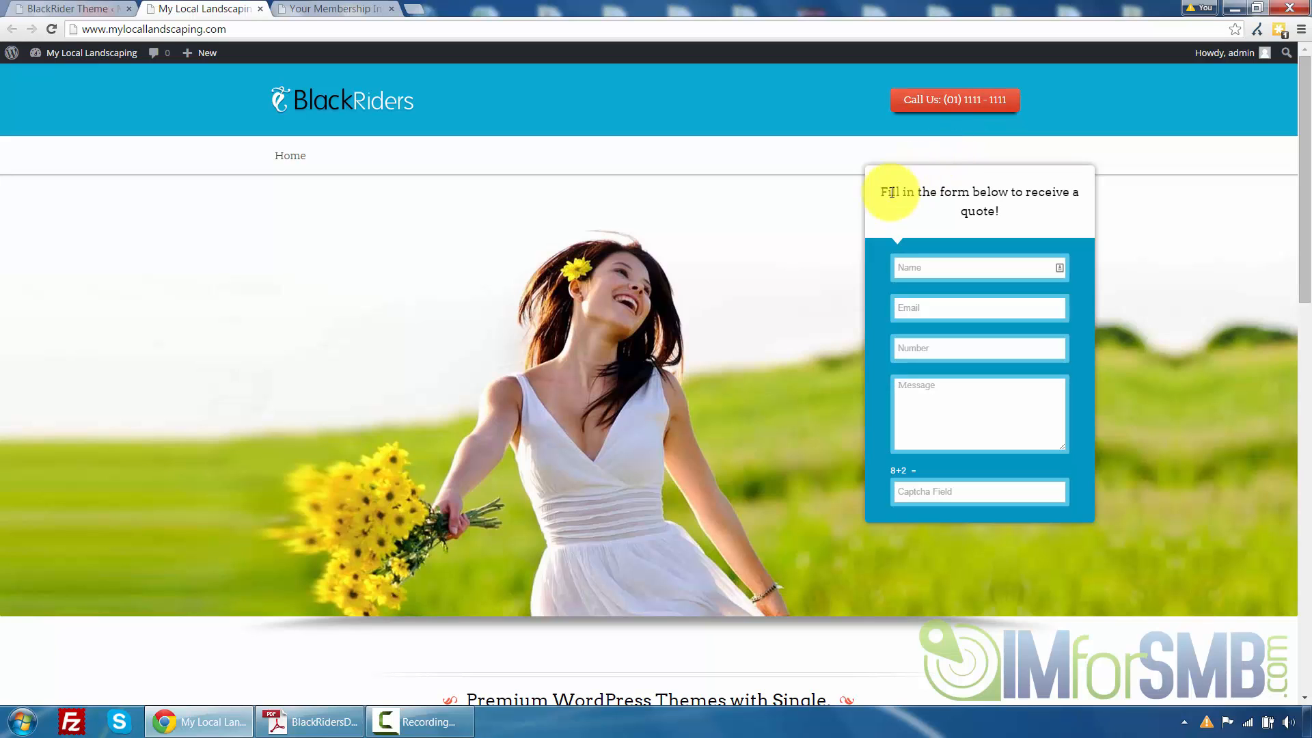
drag(883, 191, 998, 210)
click(1010, 206)
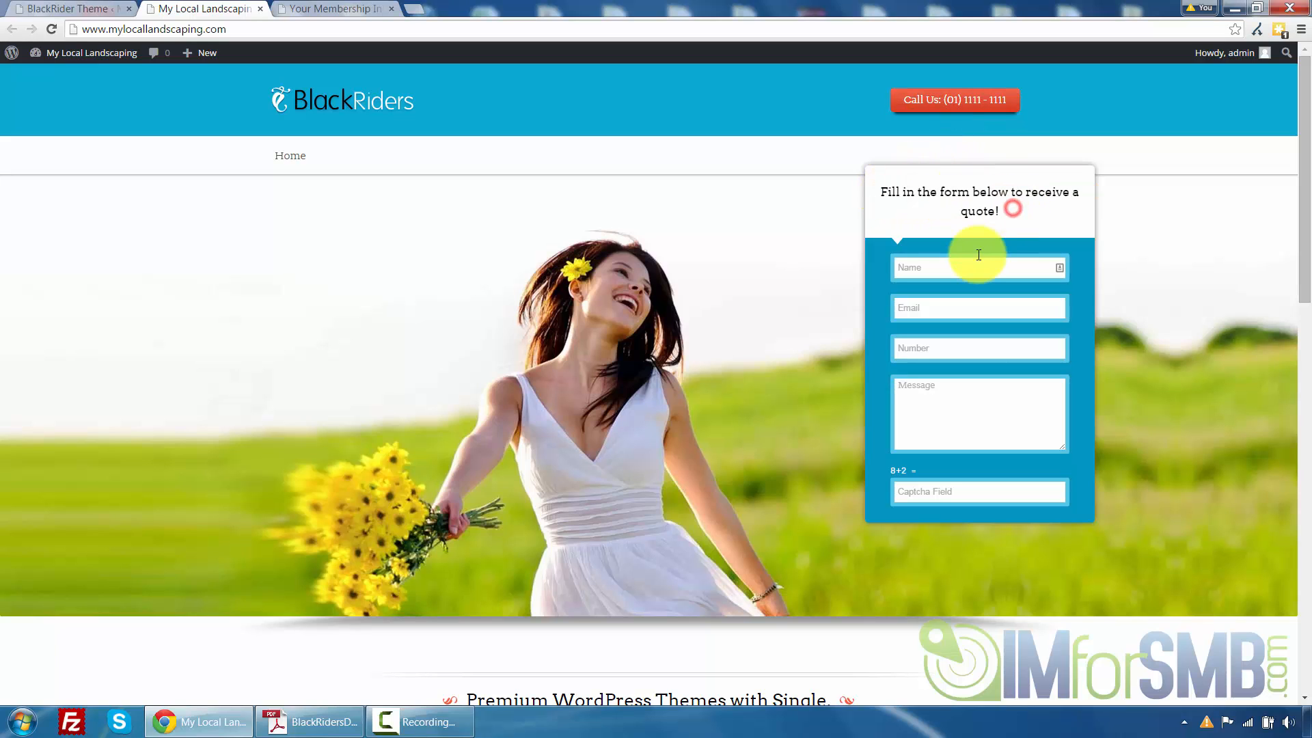
scroll(987, 272, down, 1)
scroll(984, 267, down, 2)
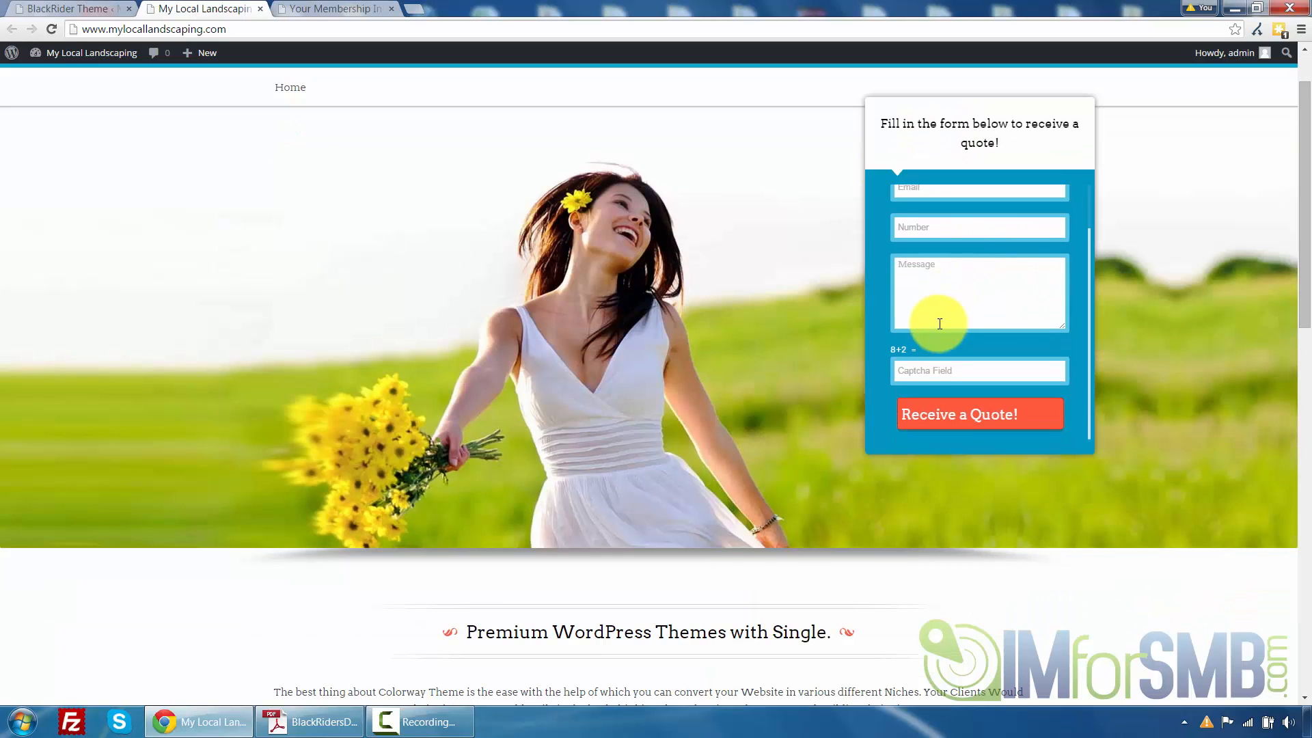
scroll(969, 263, up, 1)
scroll(958, 322, down, 1)
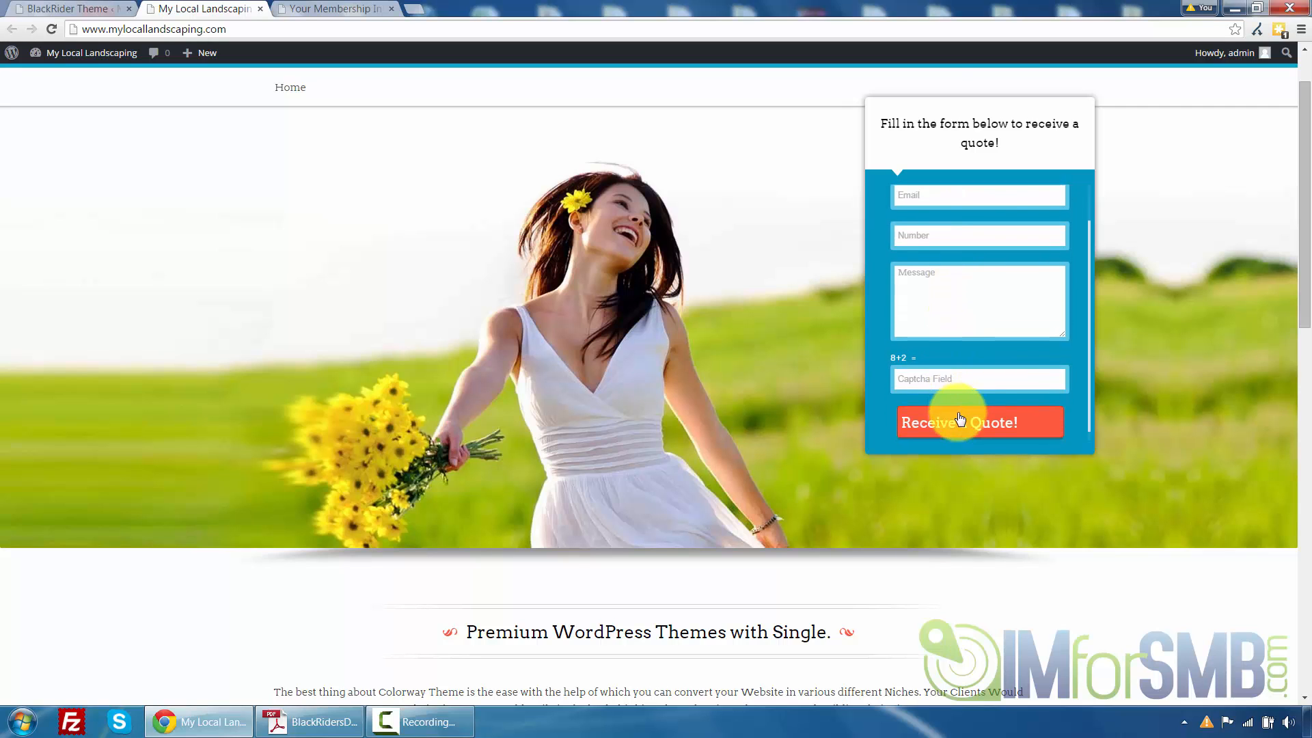
scroll(1011, 287, up, 2)
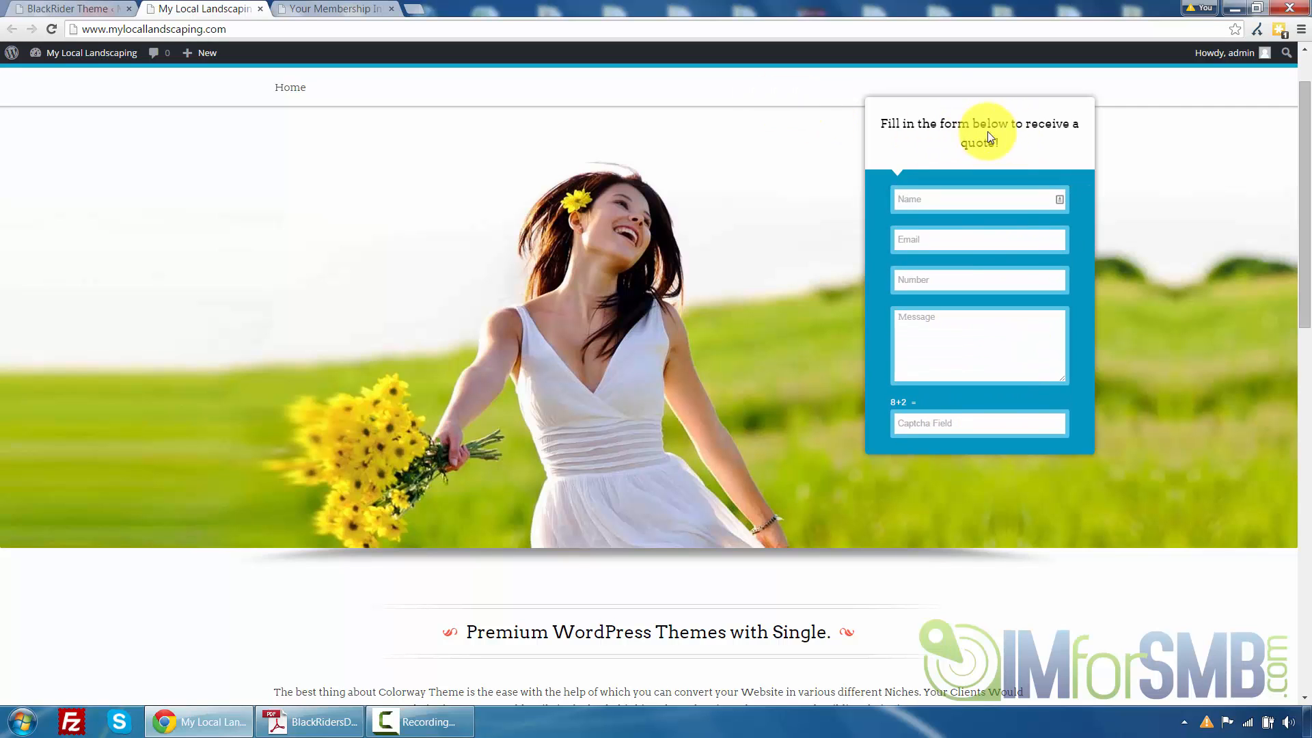
scroll(995, 137, down, 1)
scroll(786, 123, up, 2)
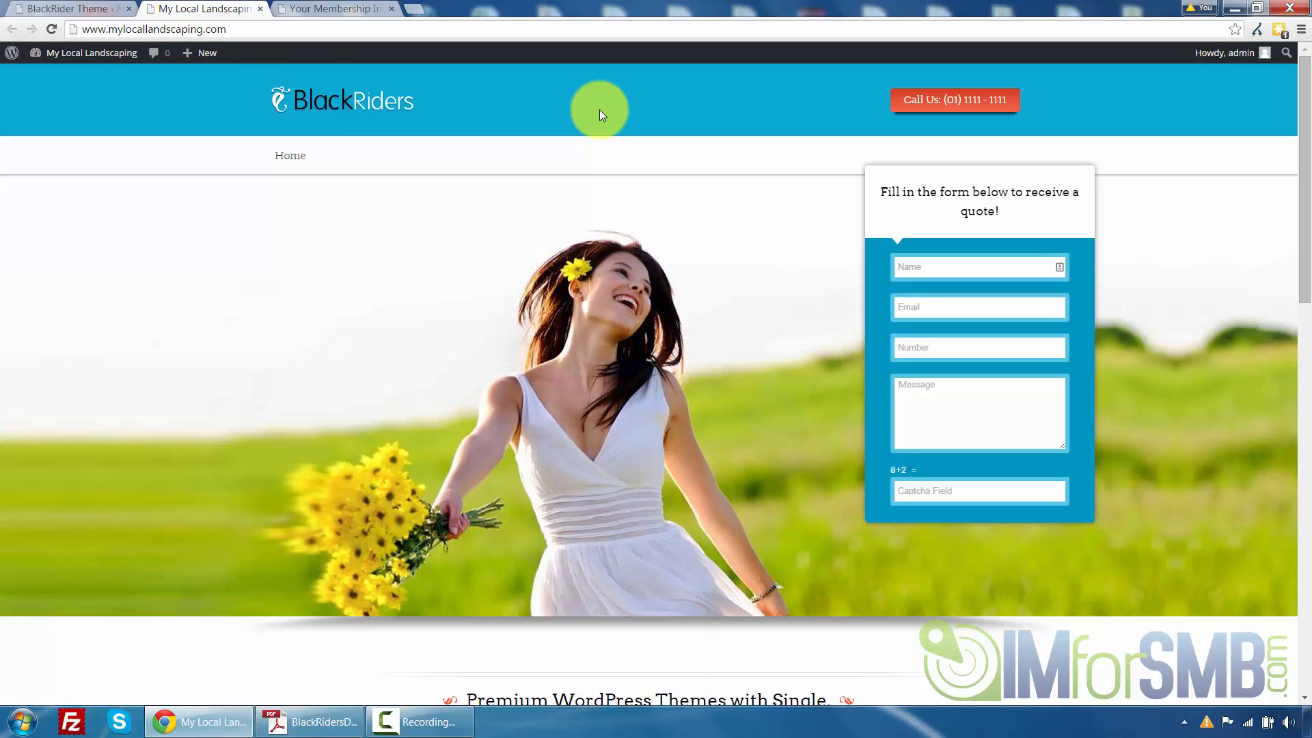
Extend the form heading to 'Fill in the form below to receive a quote from one of our staff!' and save
click(65, 8)
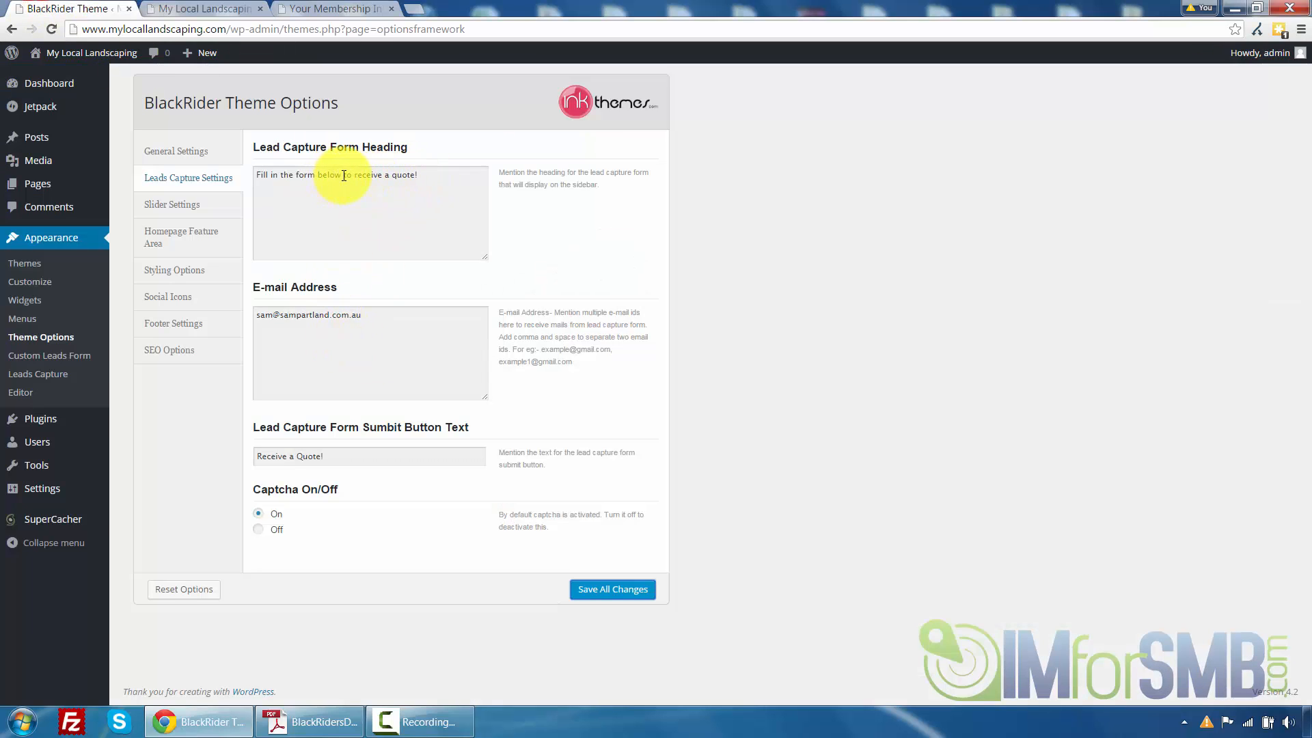
click(415, 175)
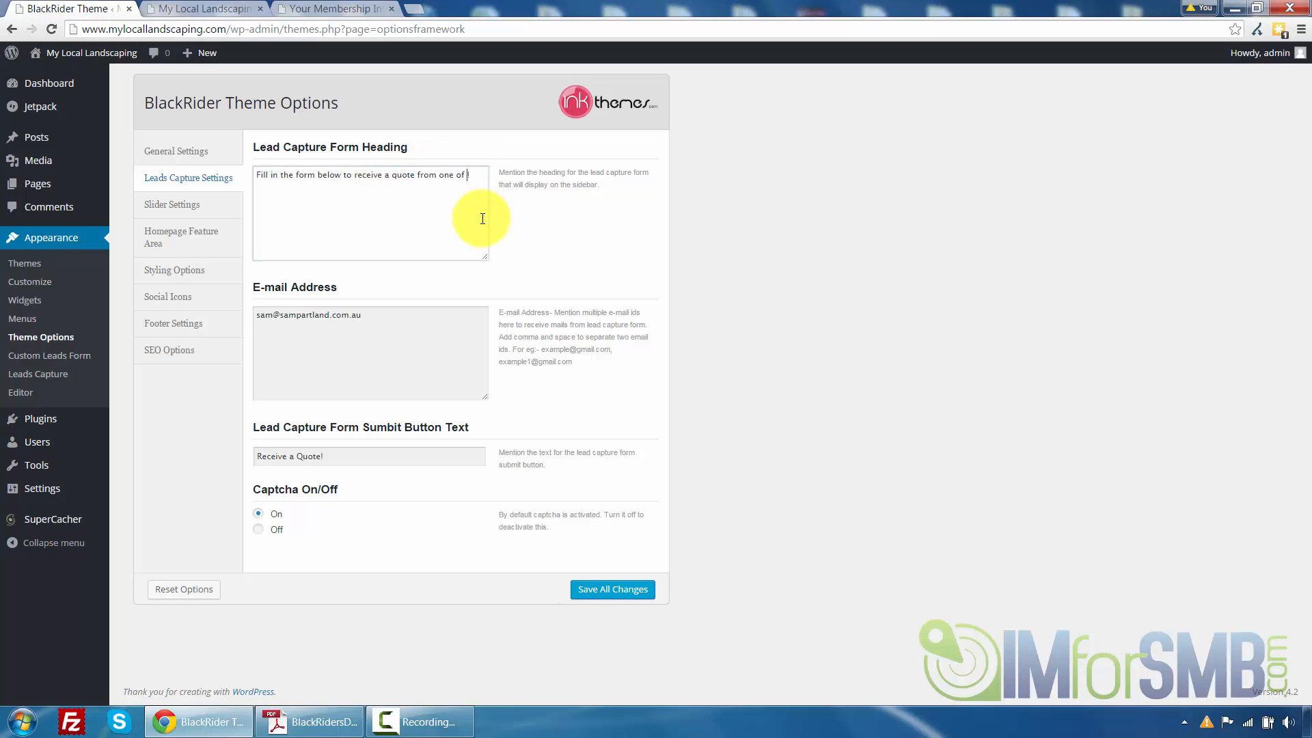
text(from one of our staff!)
click(617, 583)
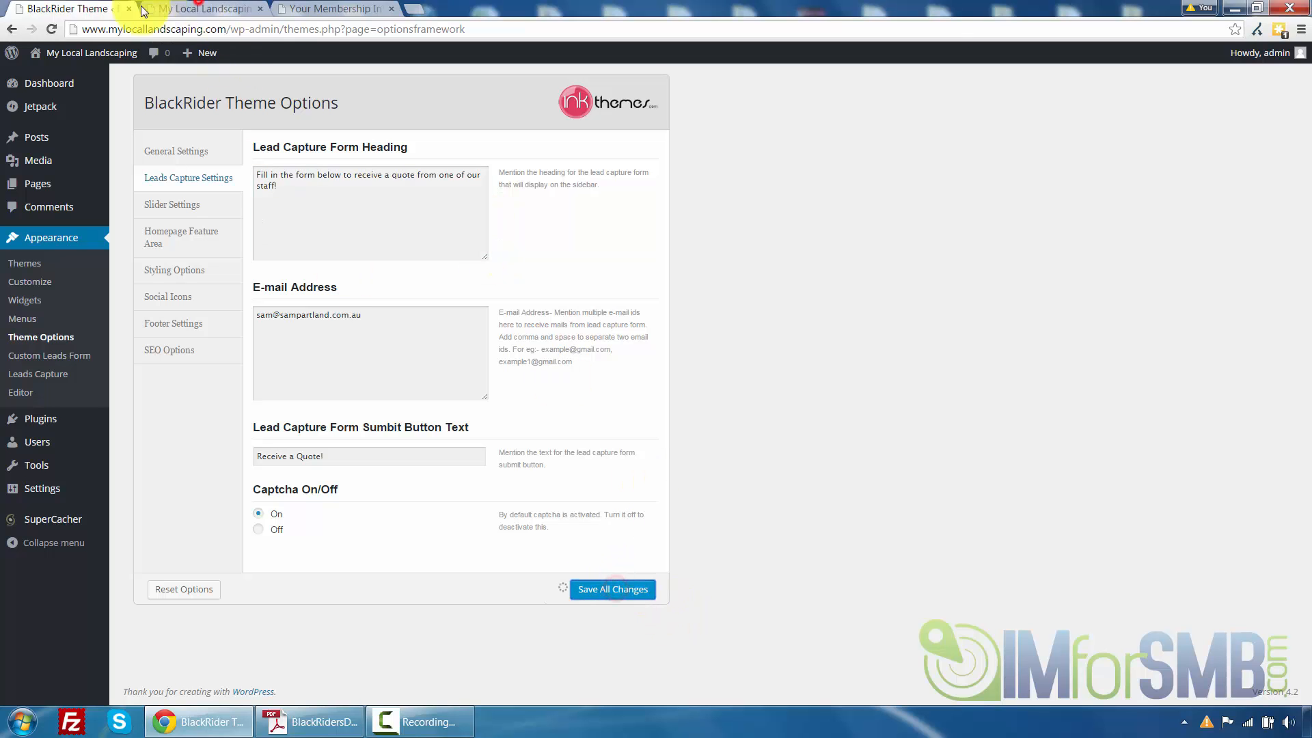
Reload the front page and check the lead form's new heading and submit button
click(206, 9)
click(53, 29)
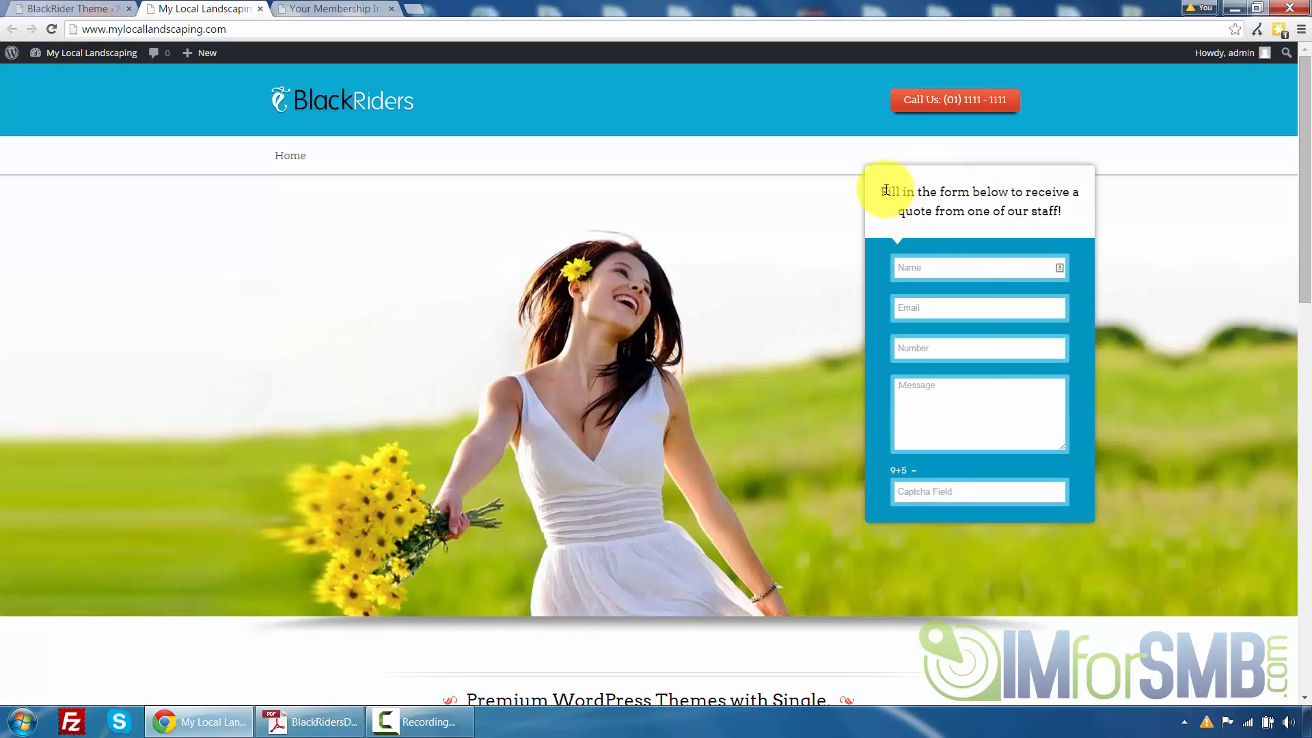
drag(885, 192, 1069, 220)
click(1065, 212)
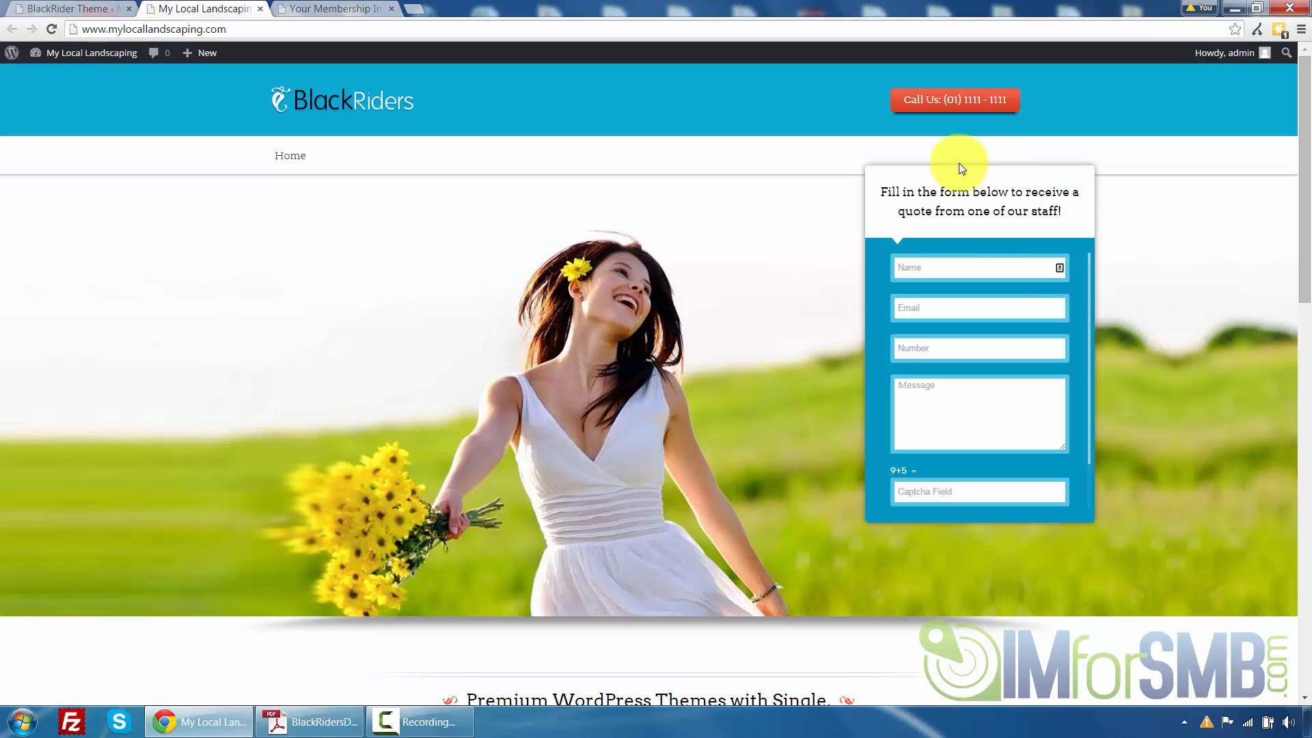
click(55, 8)
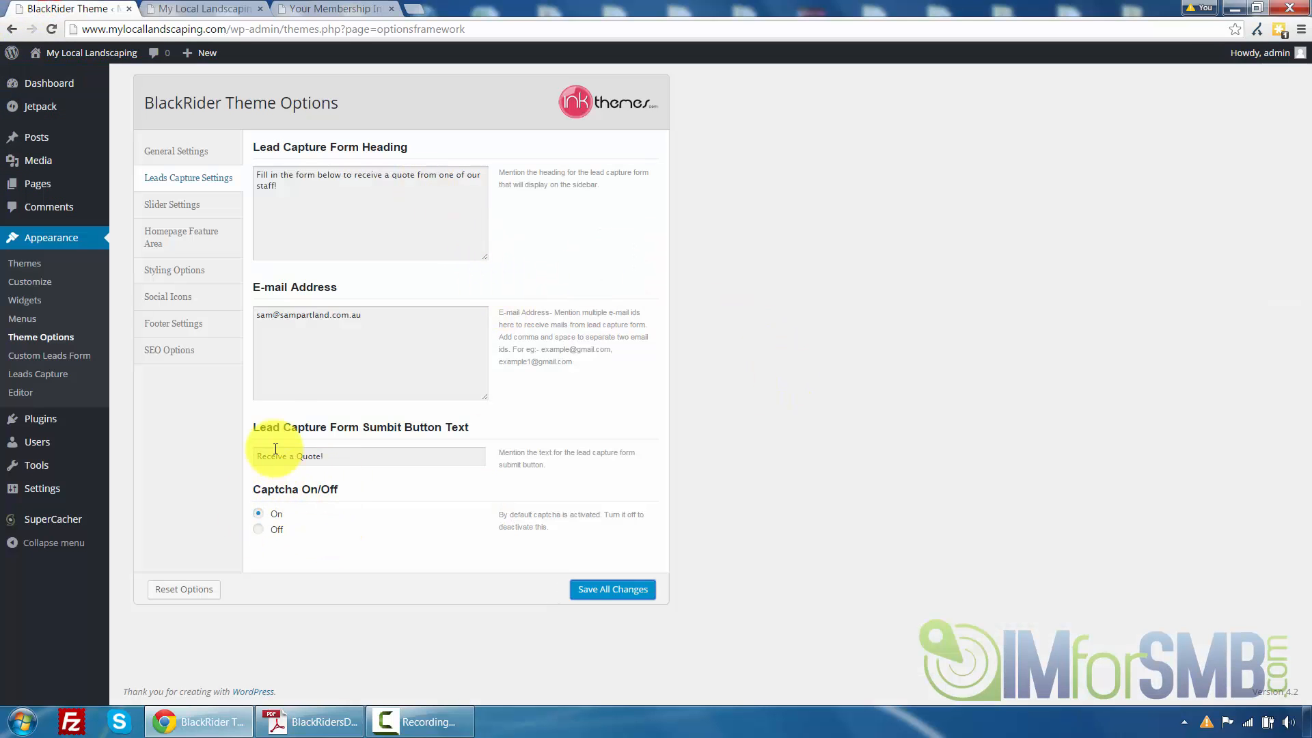
click(165, 6)
scroll(1016, 412, down, 2)
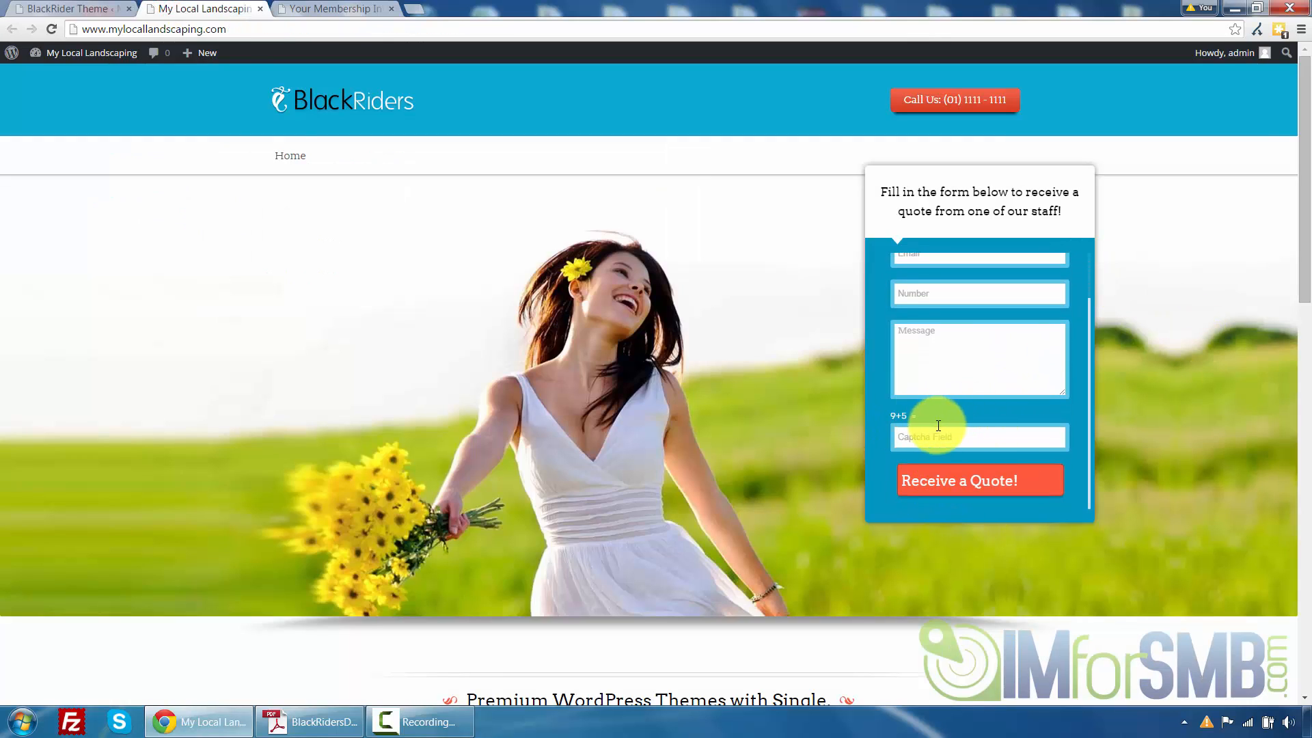
click(28, 8)
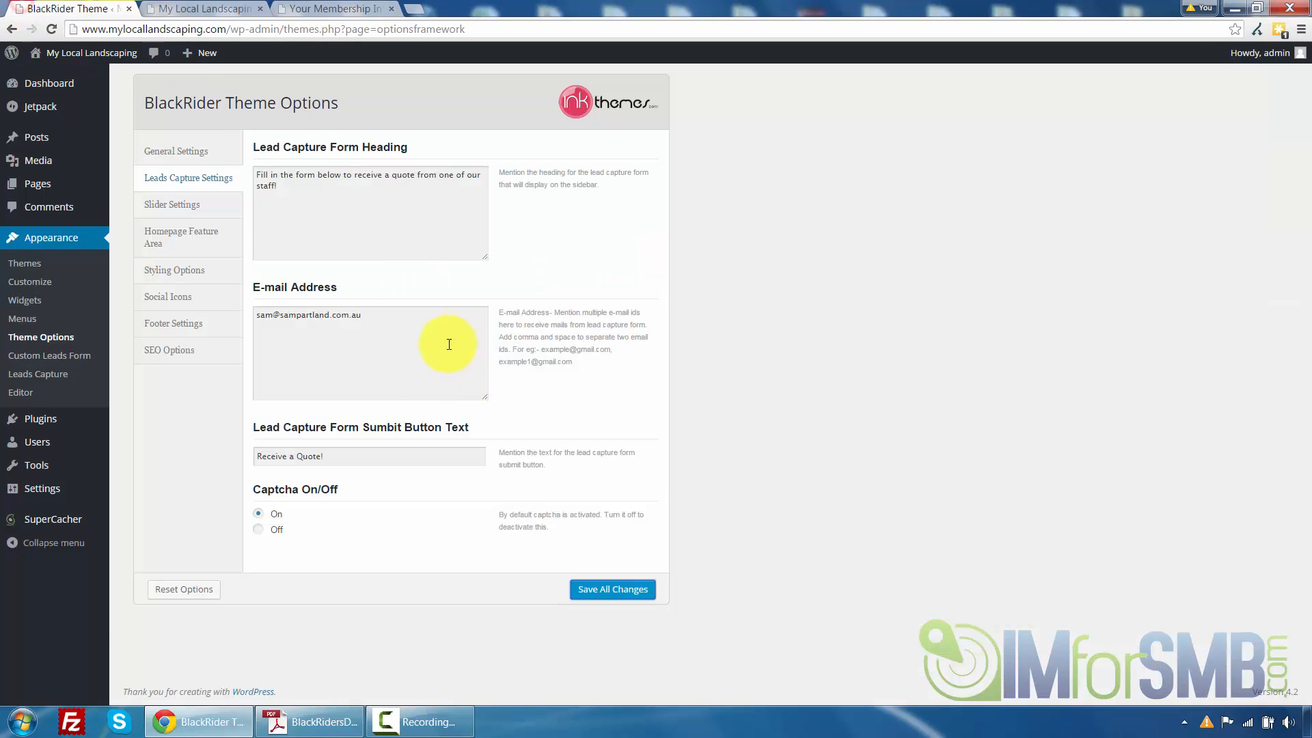
Turn the lead form captcha off, save all changes and reload the front page
click(258, 529)
click(594, 598)
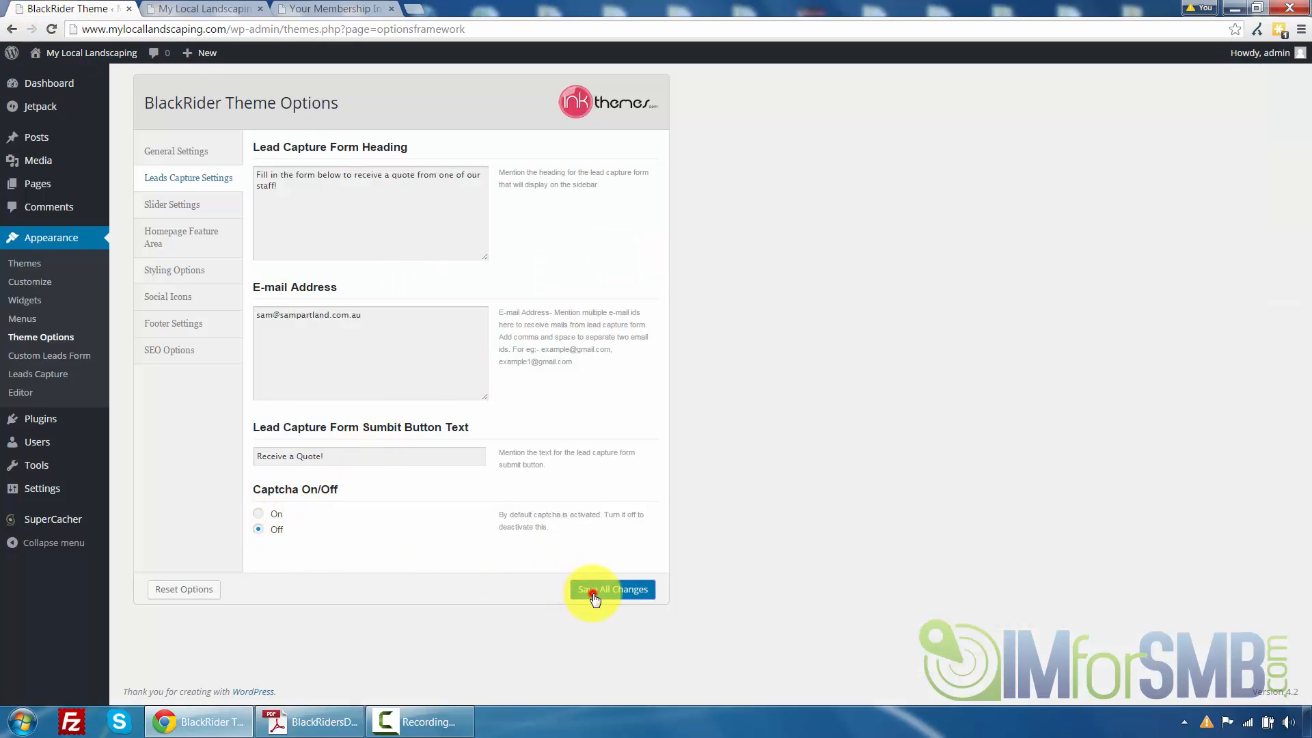
click(206, 9)
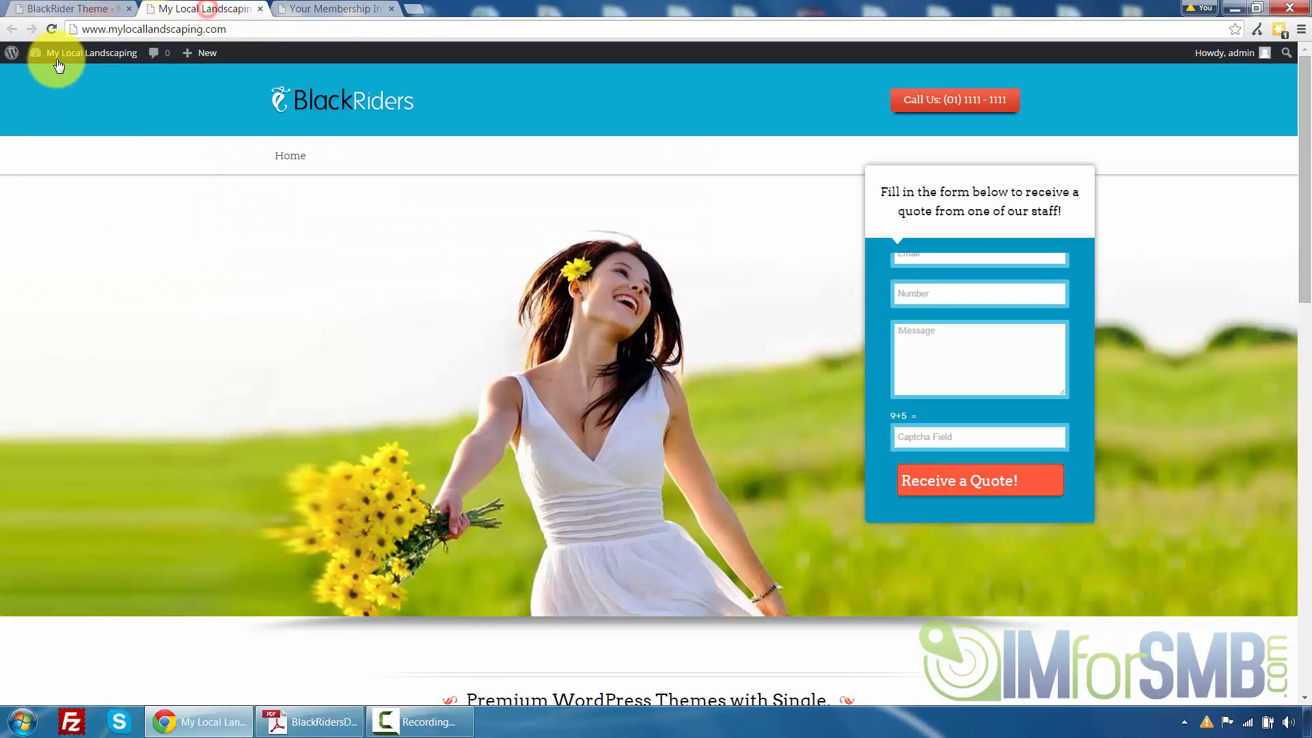
click(51, 29)
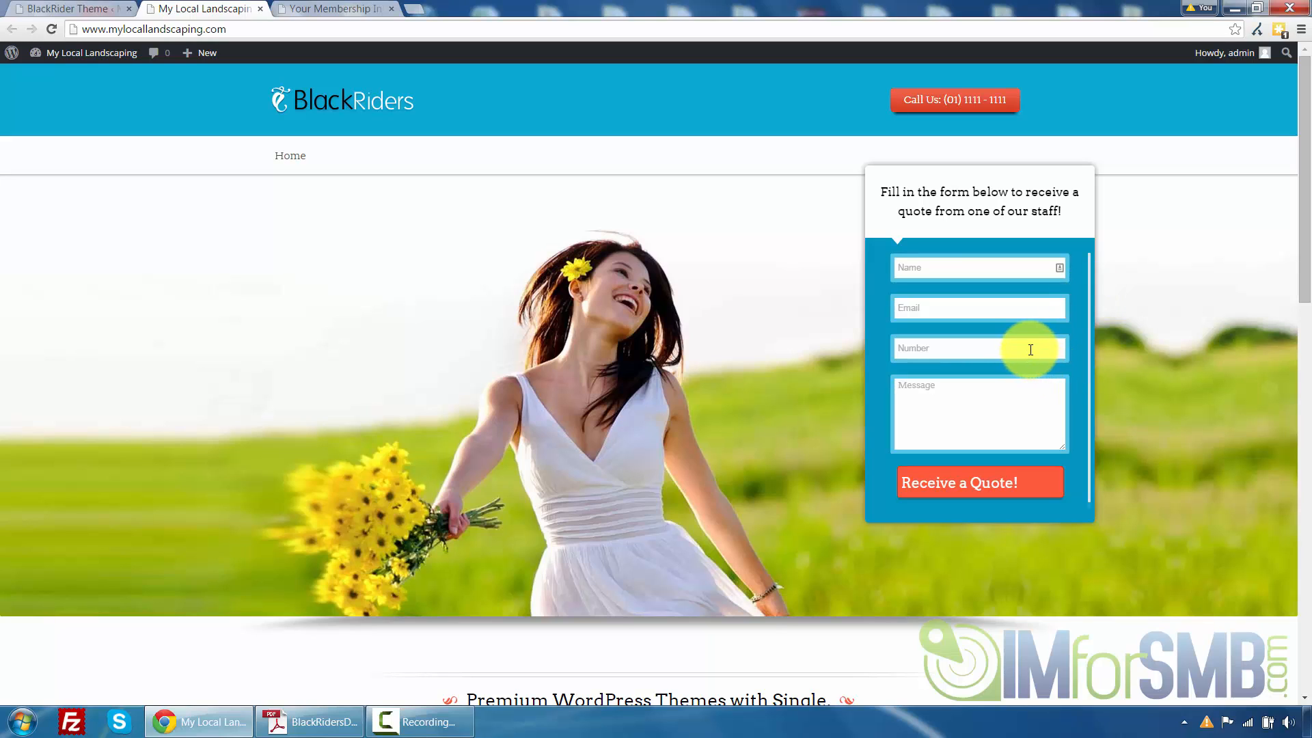
Examine the Slider Settings options, including the first slider image upload dialog and the slide link fields
click(41, 9)
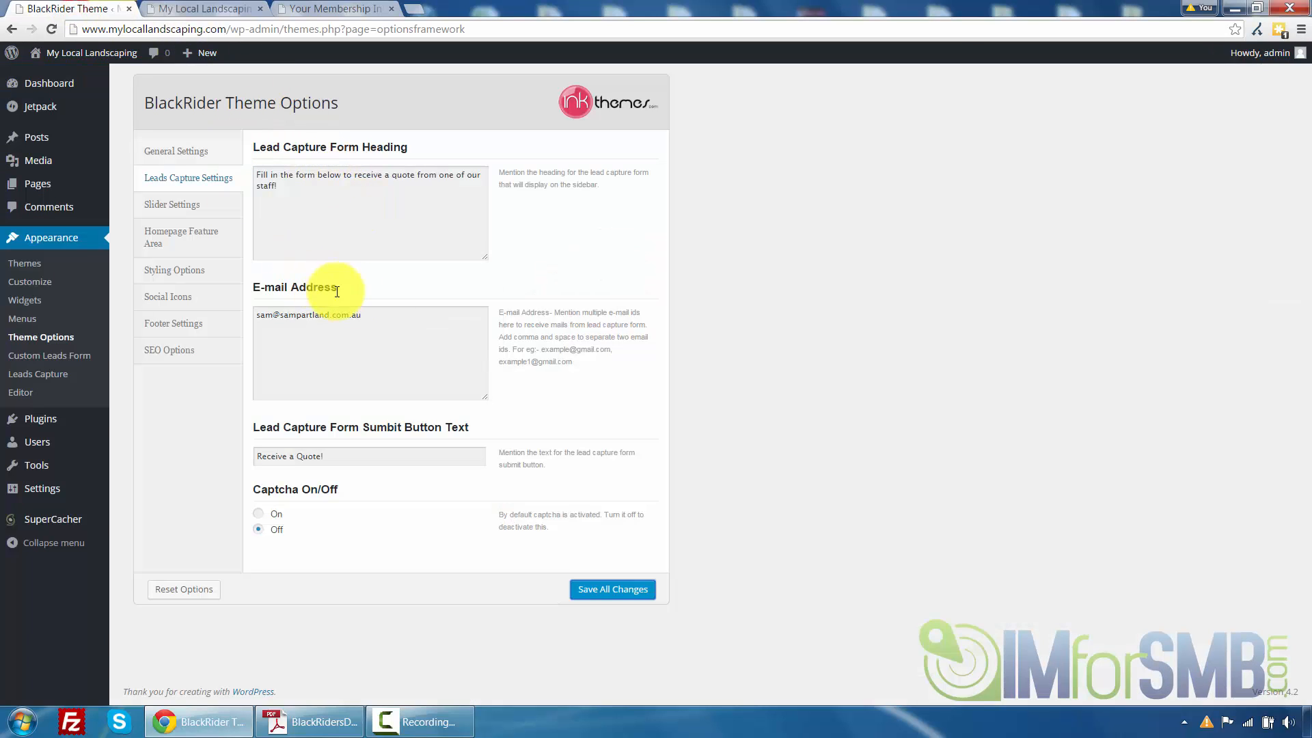
click(182, 207)
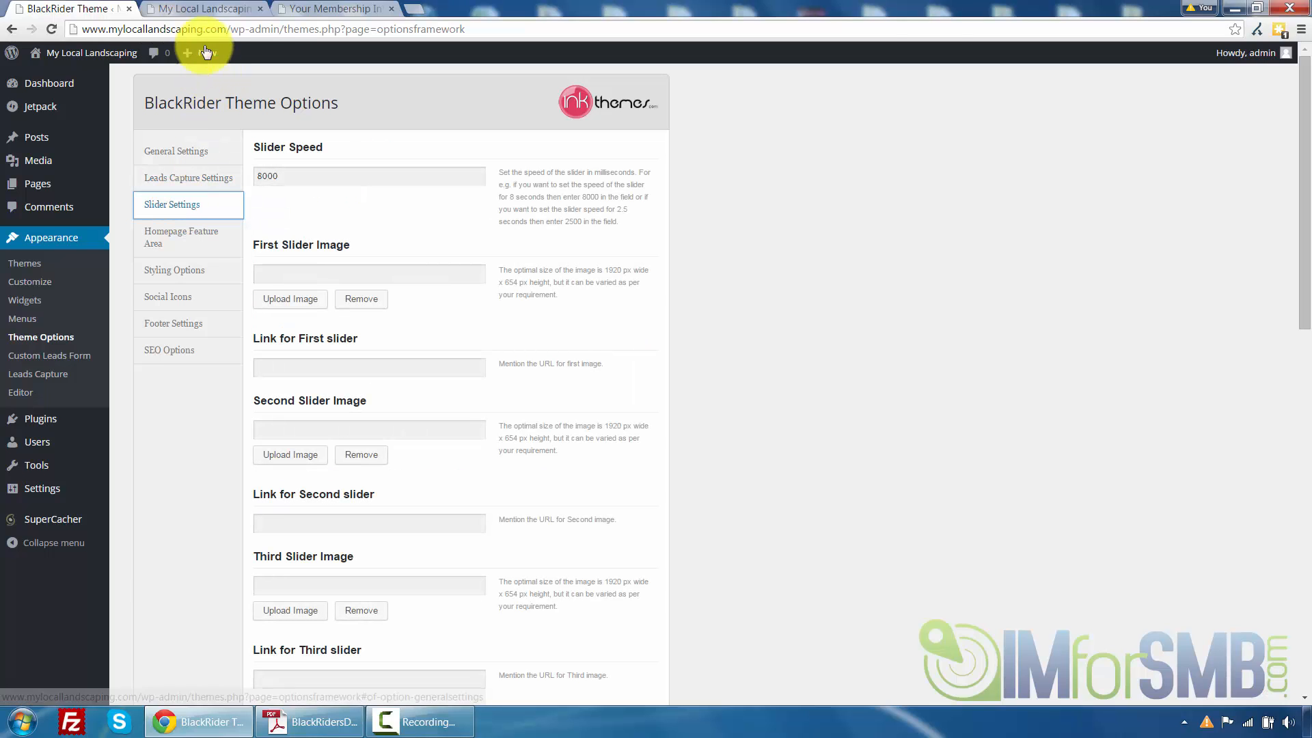
click(195, 9)
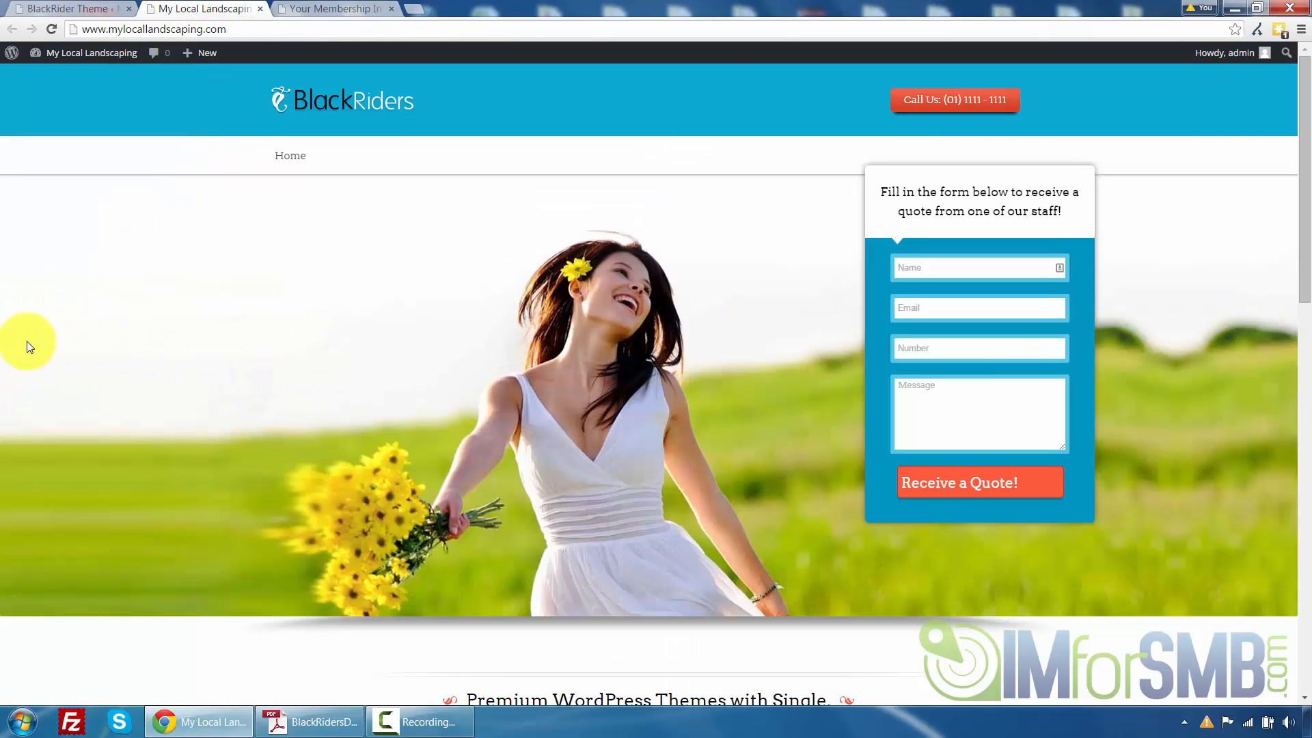
click(89, 10)
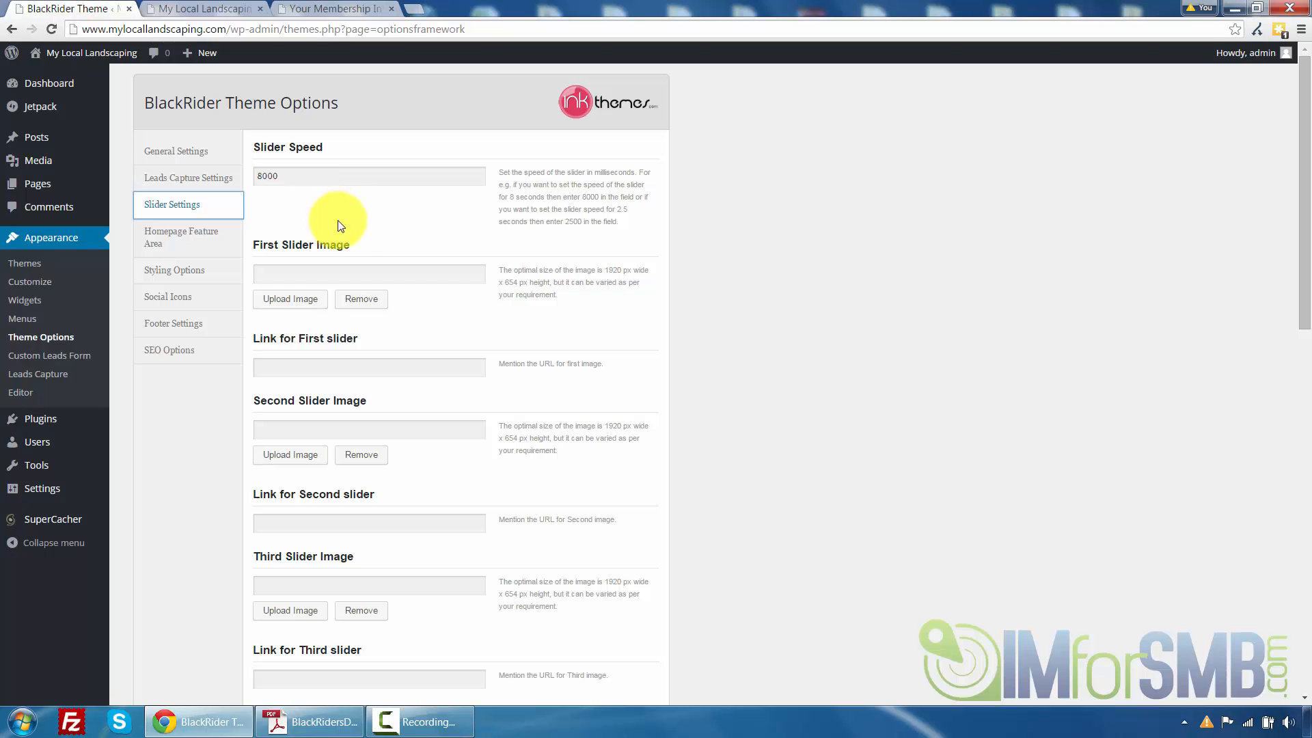
click(290, 300)
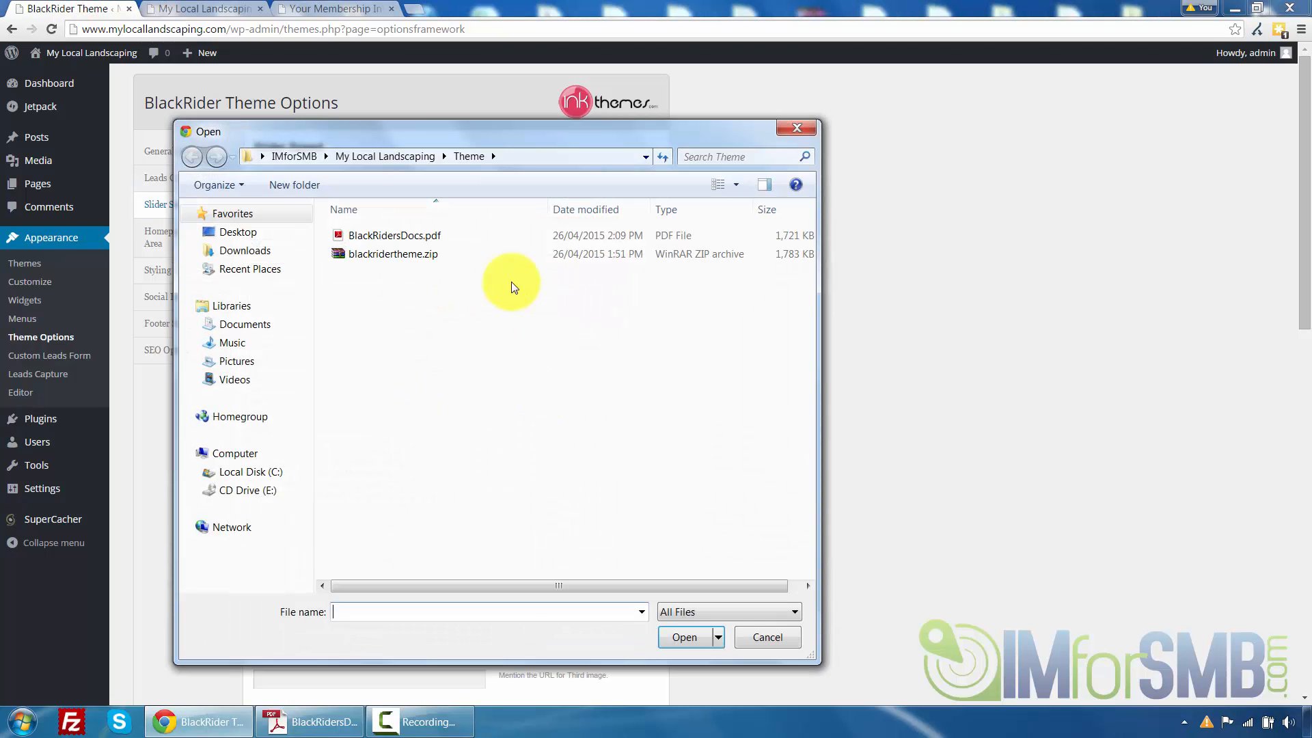
click(798, 130)
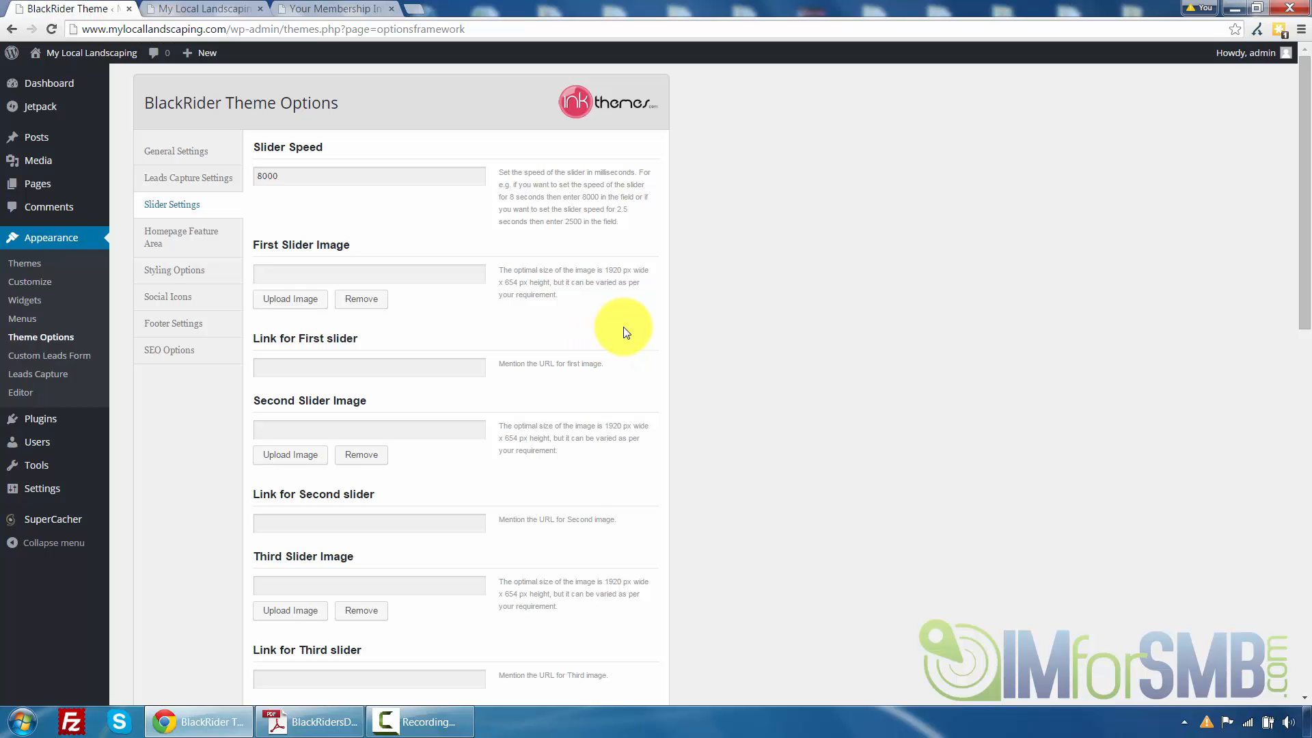
scroll(521, 287, down, 6)
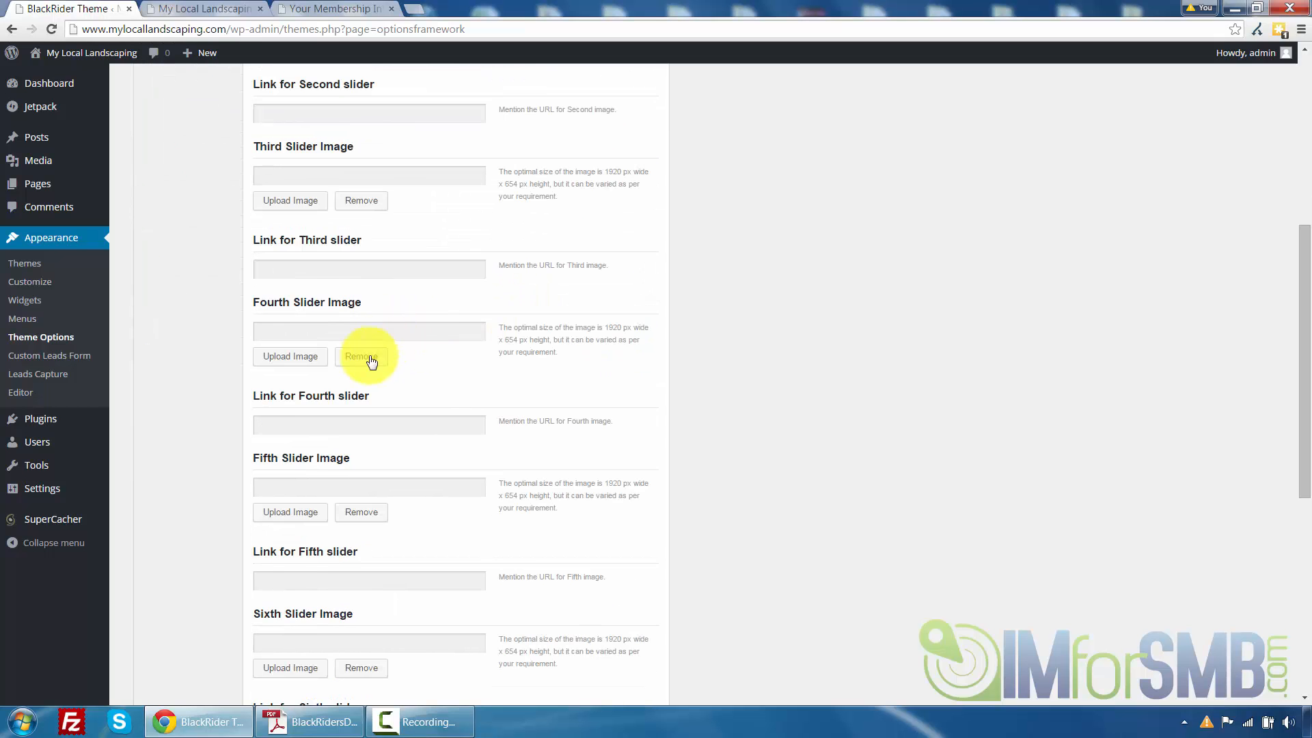
scroll(371, 362, down, 7)
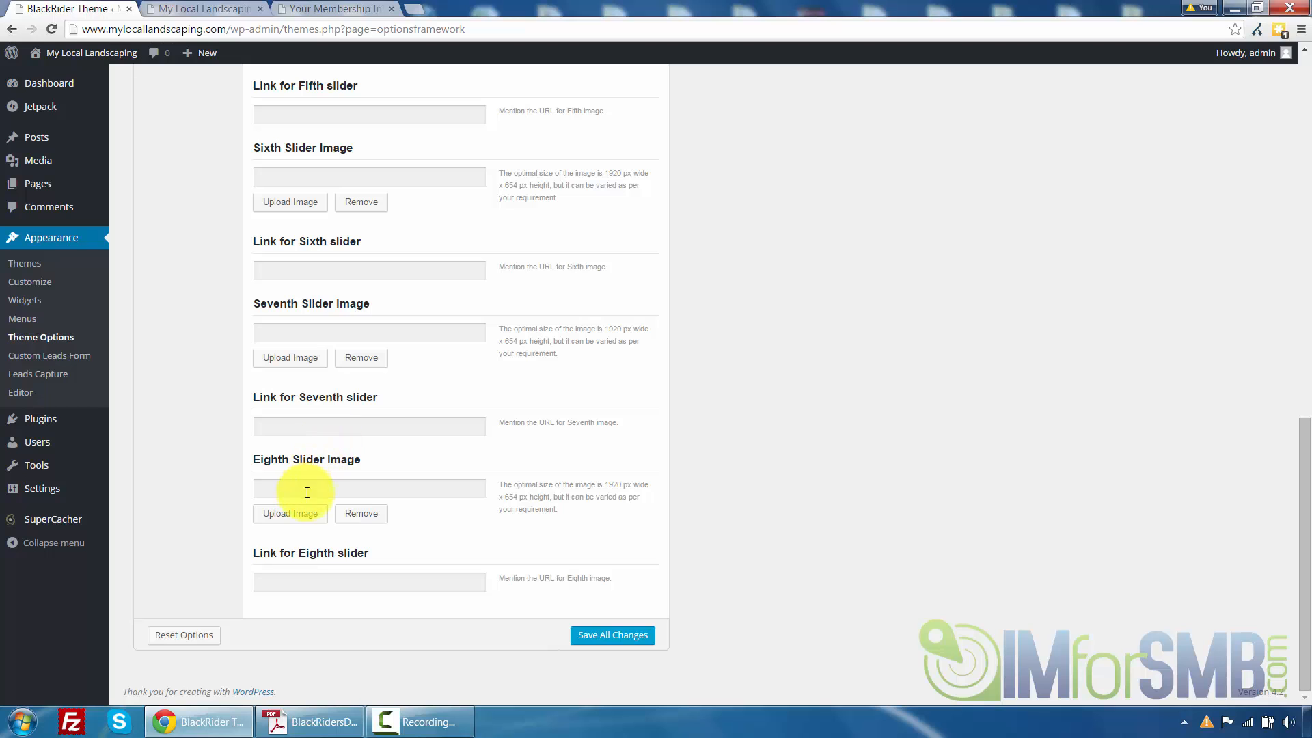
scroll(417, 479, up, 6)
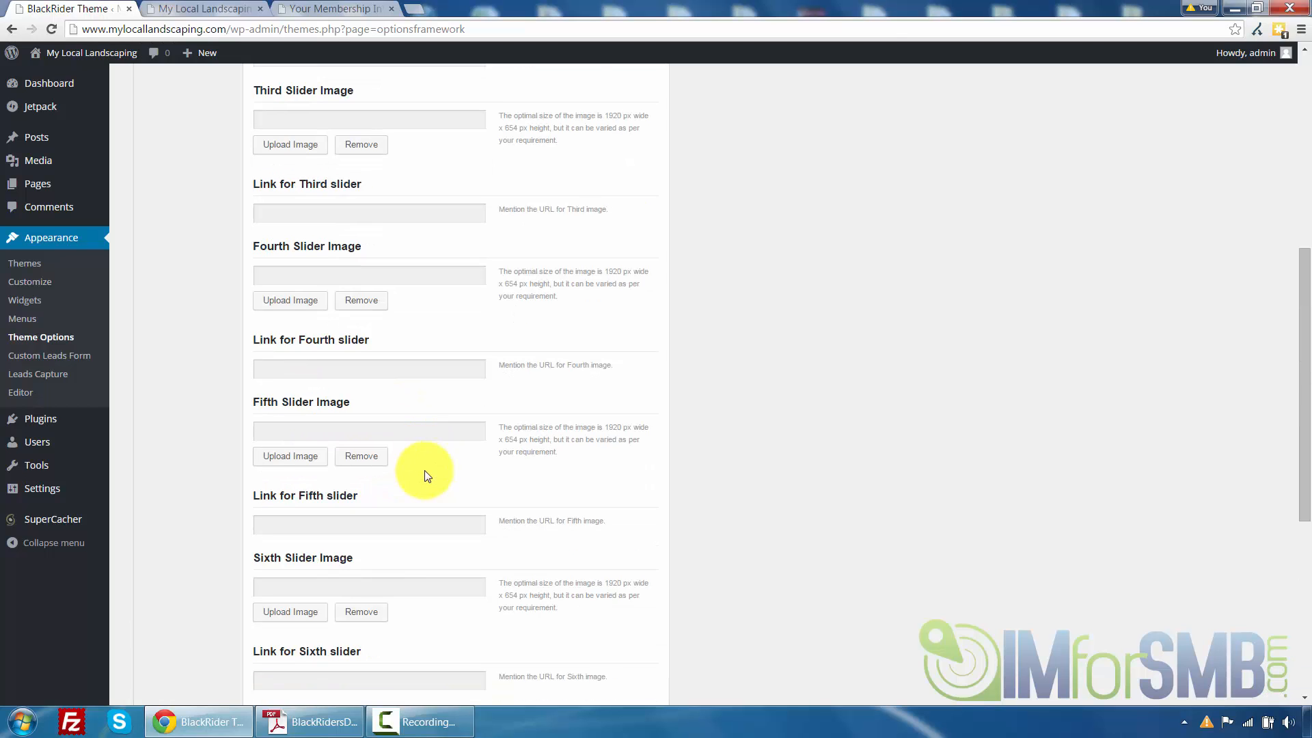
scroll(424, 476, up, 7)
click(283, 367)
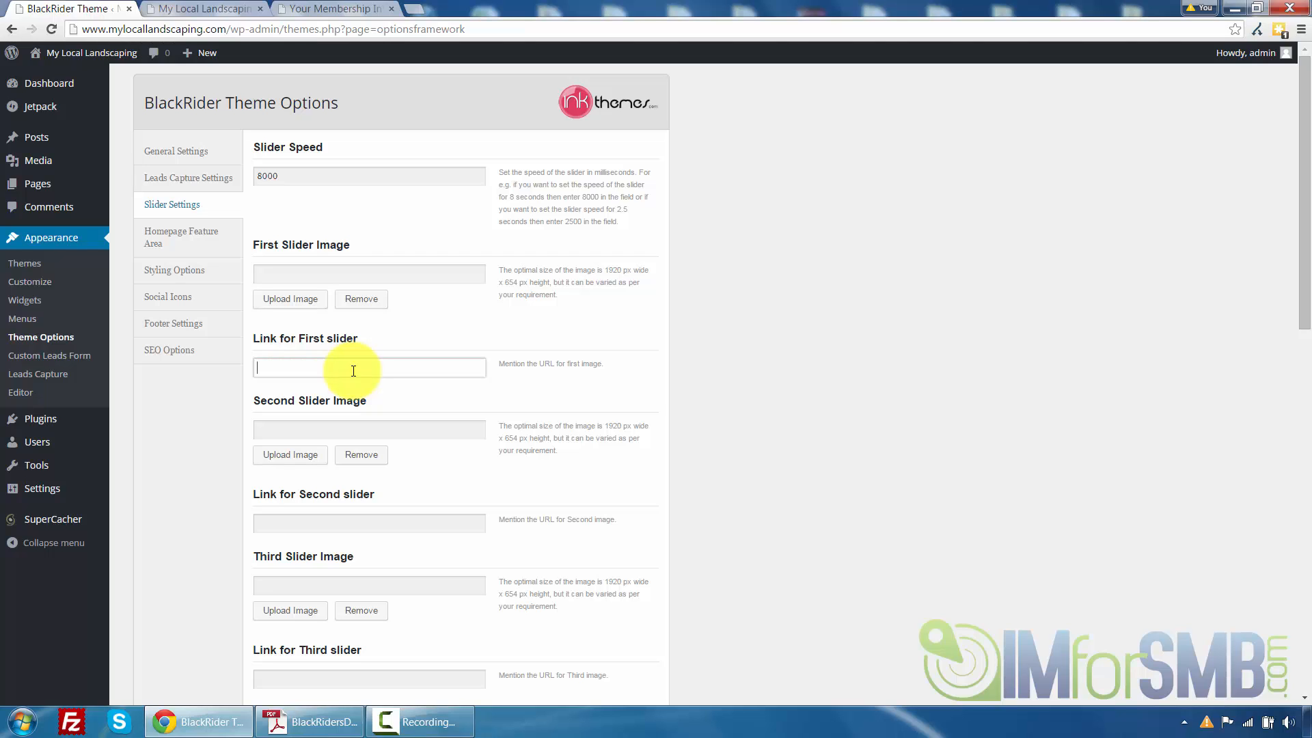
Open the Homepage Feature Area options and compare the main heading option with the front page's section heading
click(222, 244)
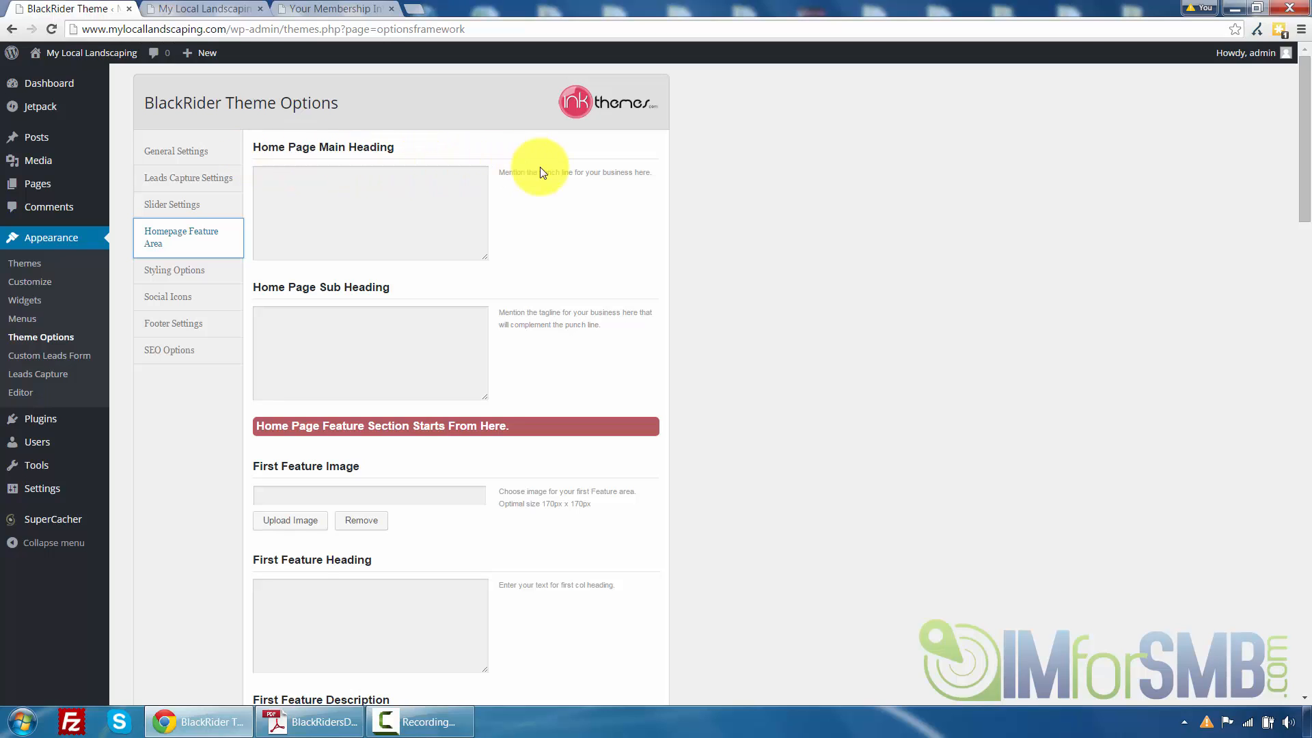
drag(500, 171, 669, 183)
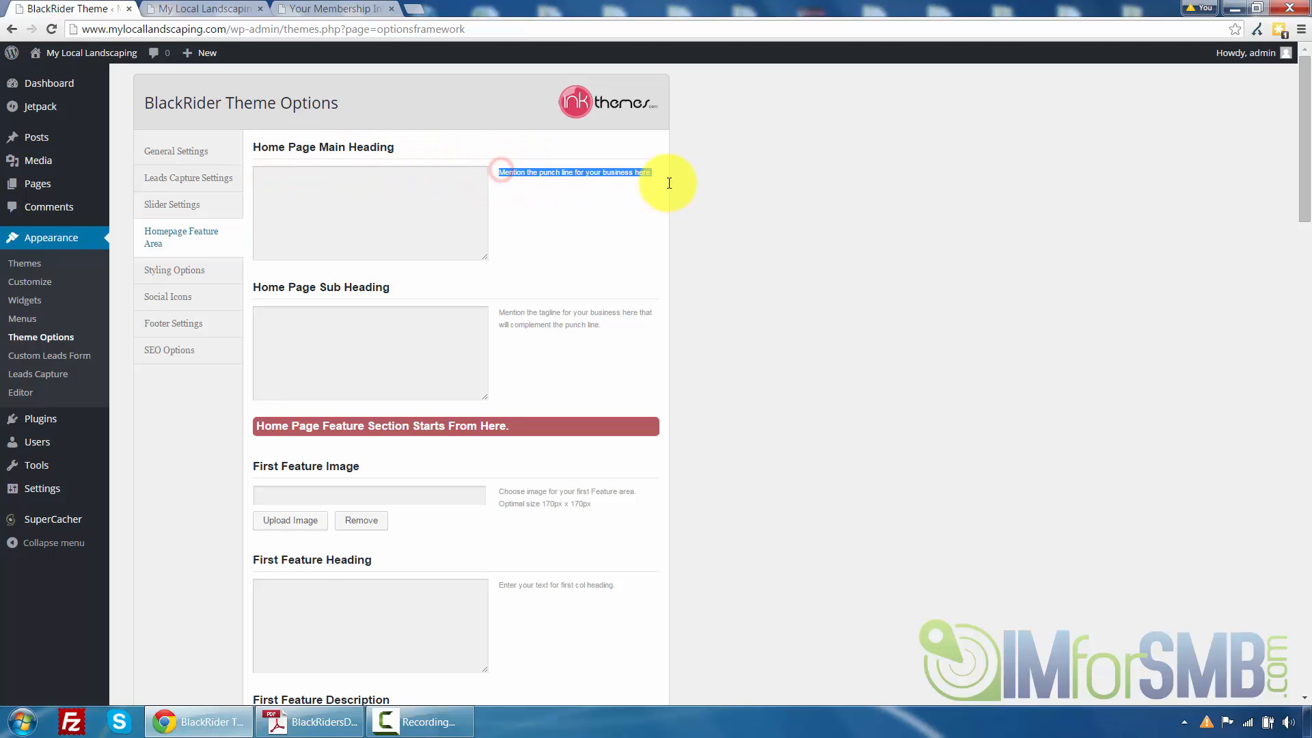
click(459, 190)
click(171, 8)
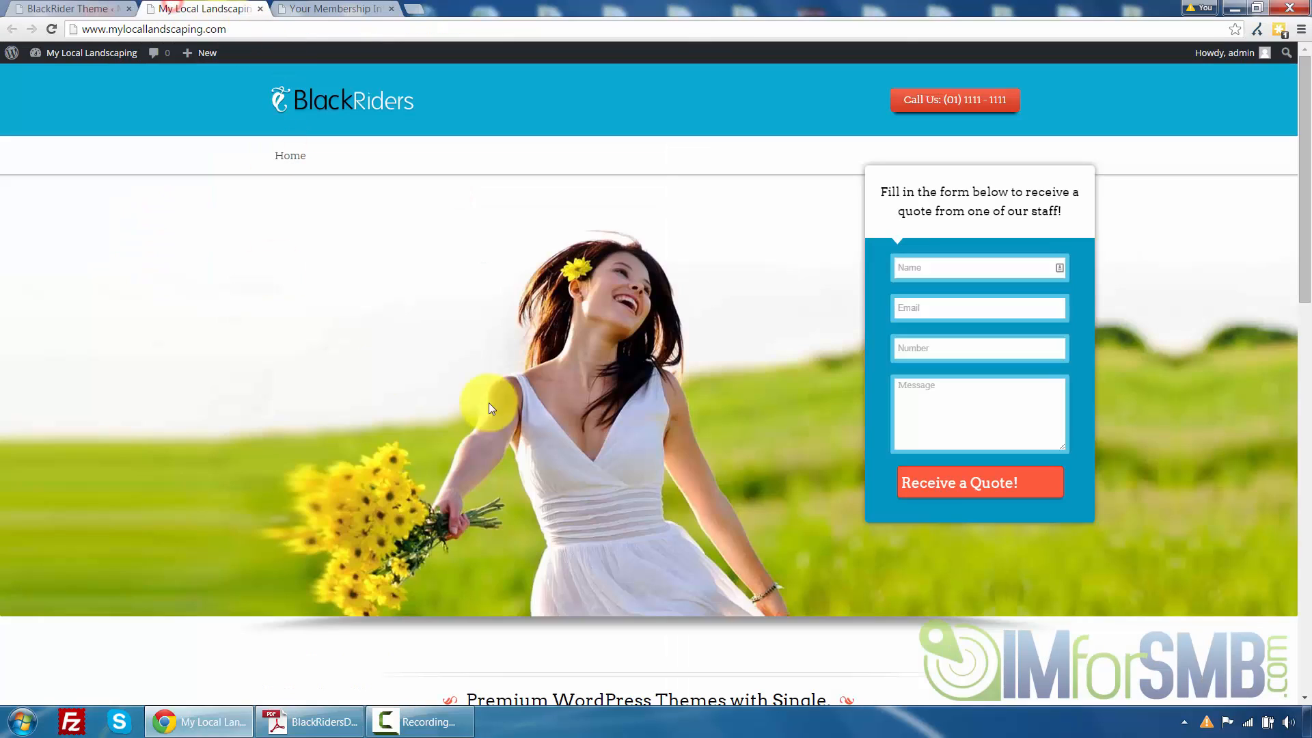
scroll(490, 404, down, 5)
drag(531, 358, 462, 358)
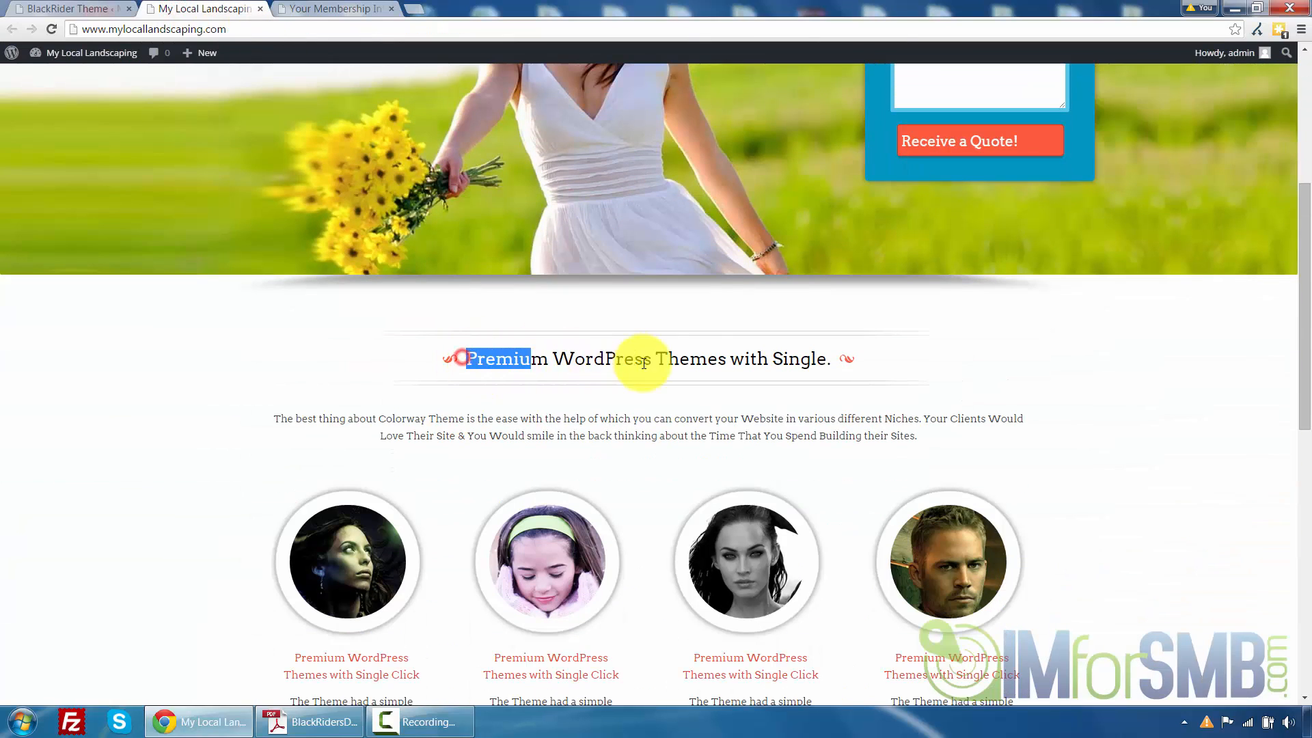
drag(644, 363, 822, 355)
click(822, 355)
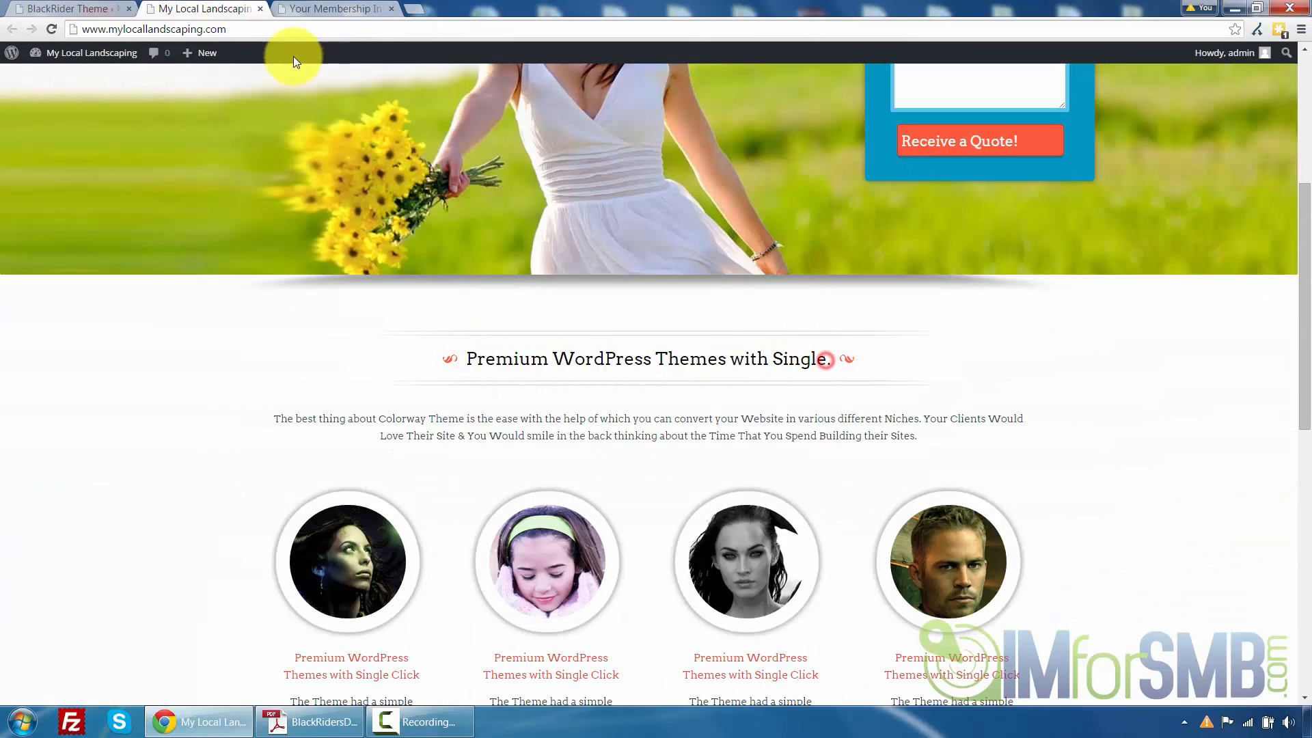
click(101, 7)
Set the Home Page Main Heading to 'Quality Landscaping Services at an Affordable Price'
click(337, 192)
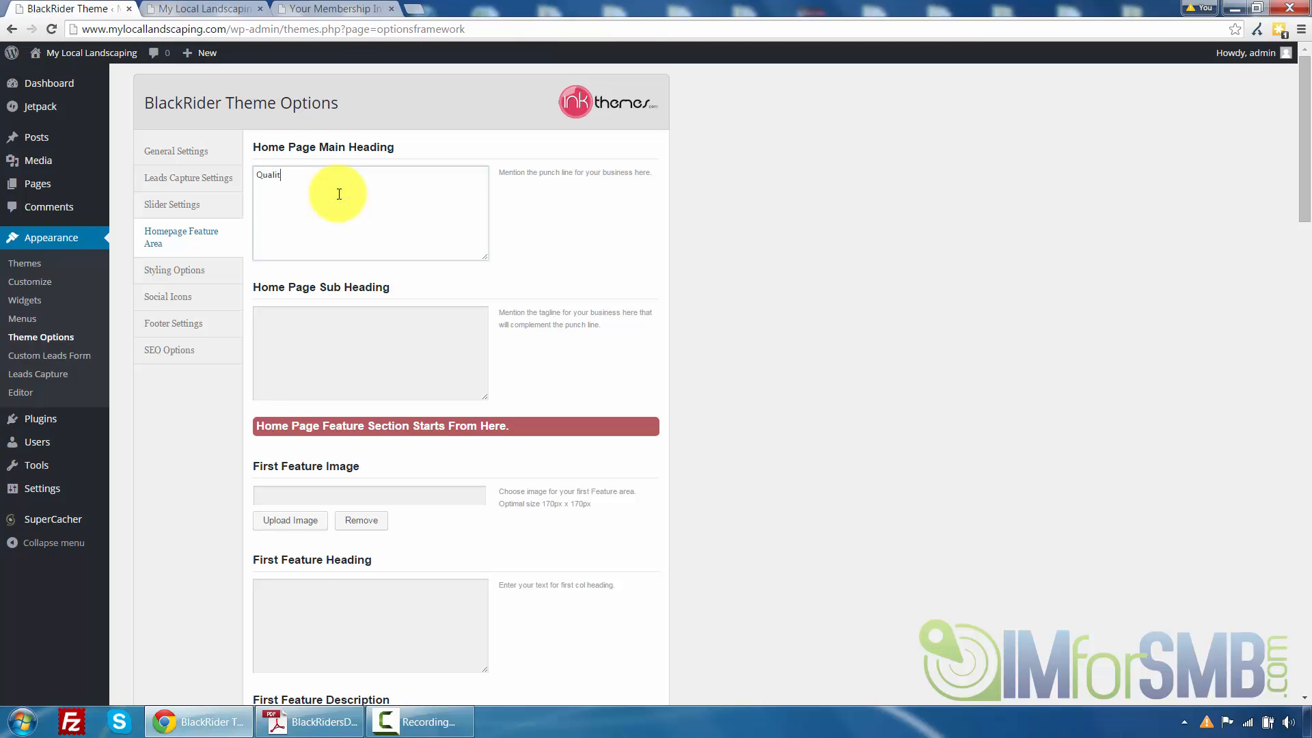
text(Quality Landscaping Services at an Affordable Price)
scroll(499, 475, down, 1)
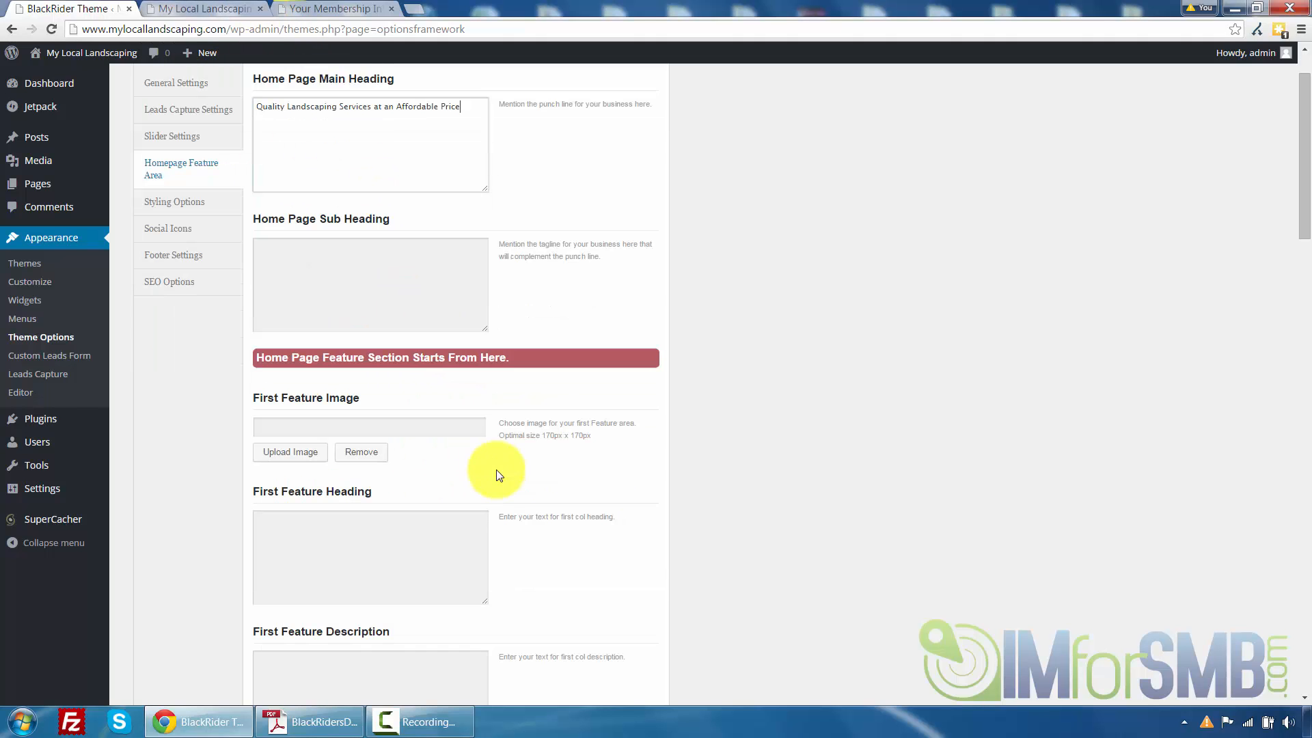
Compare the Home Page Sub Heading option with the description text under the front page's section heading
click(328, 272)
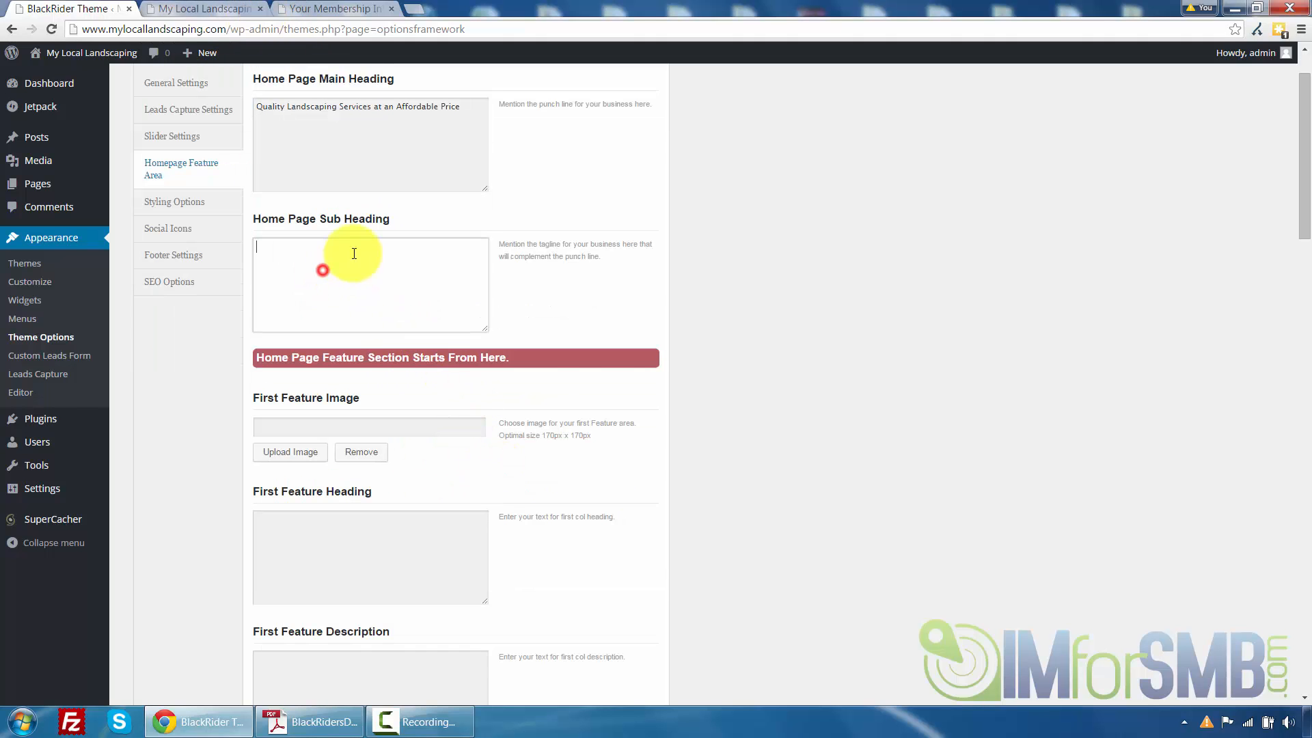
click(199, 8)
scroll(423, 325, down, 2)
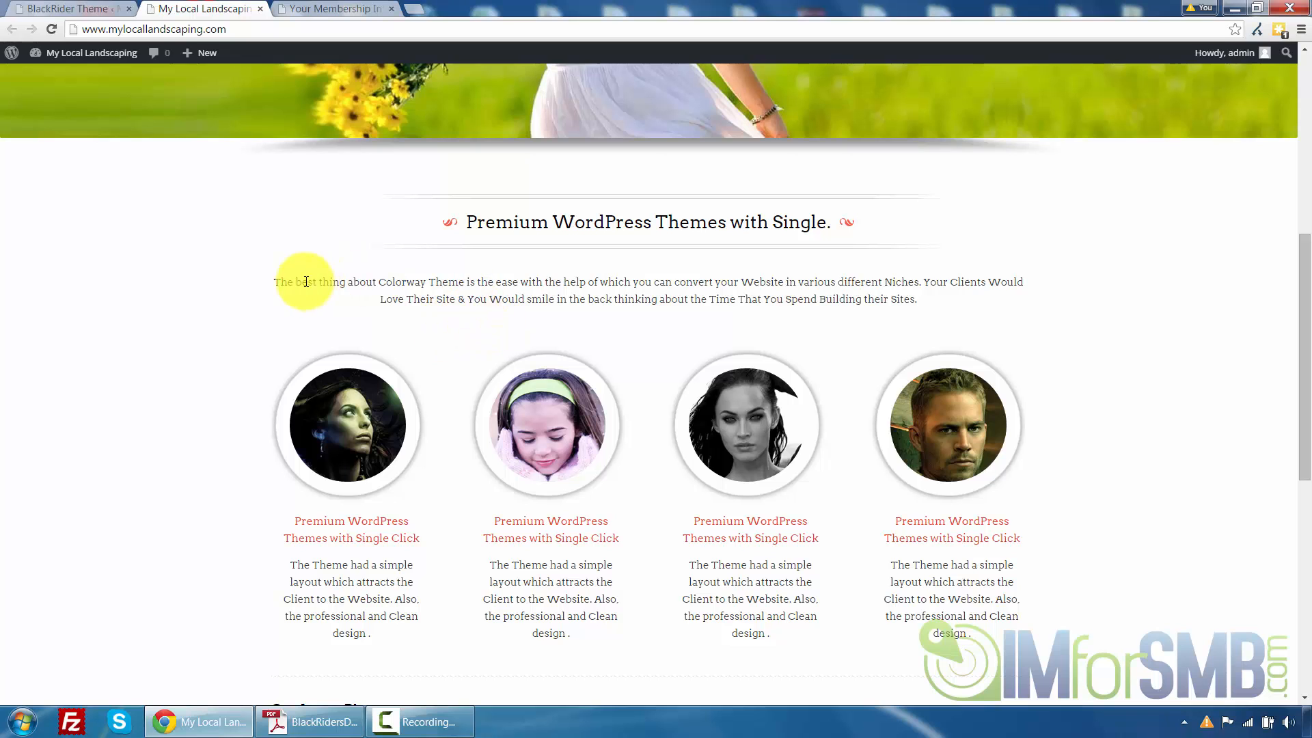
drag(294, 281, 941, 299)
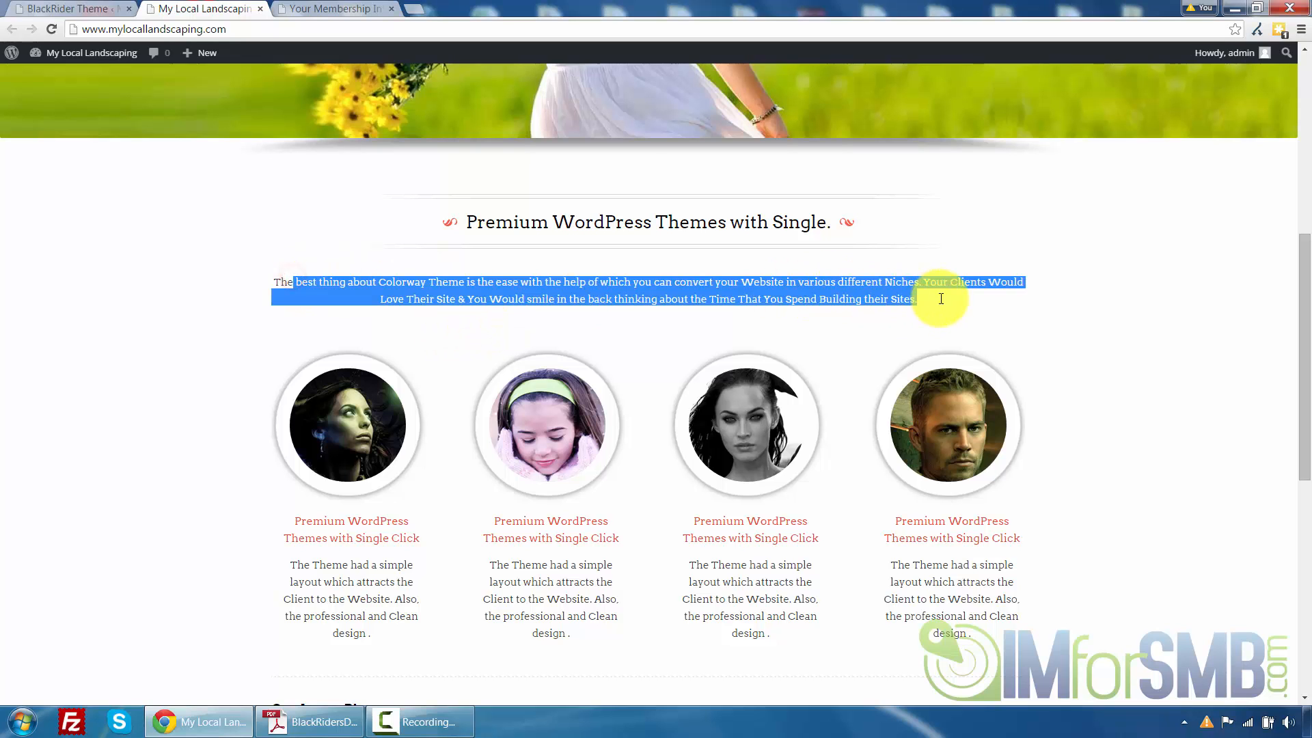
click(69, 9)
scroll(557, 316, down, 3)
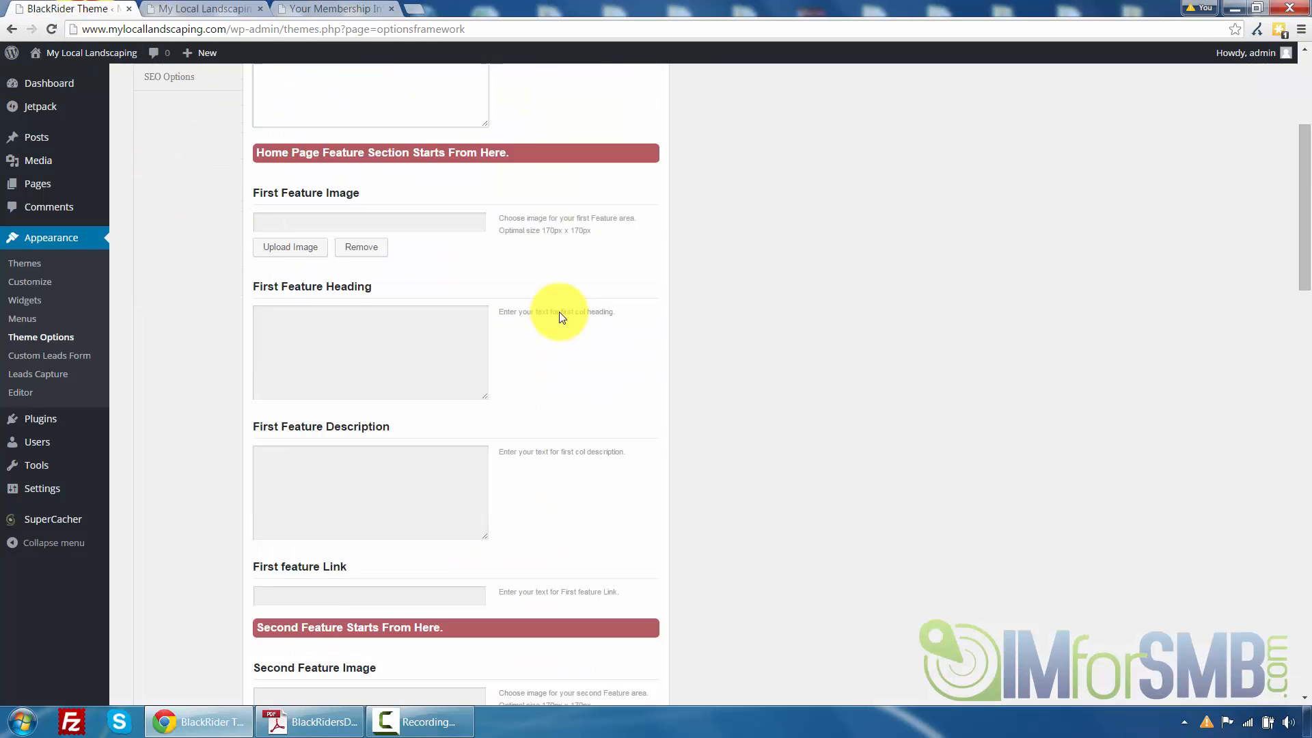
scroll(528, 314, up, 4)
Set the Home Page Sub Heading to 'We offer a range of landscaping services at the lowest price.' and save all changes
click(380, 369)
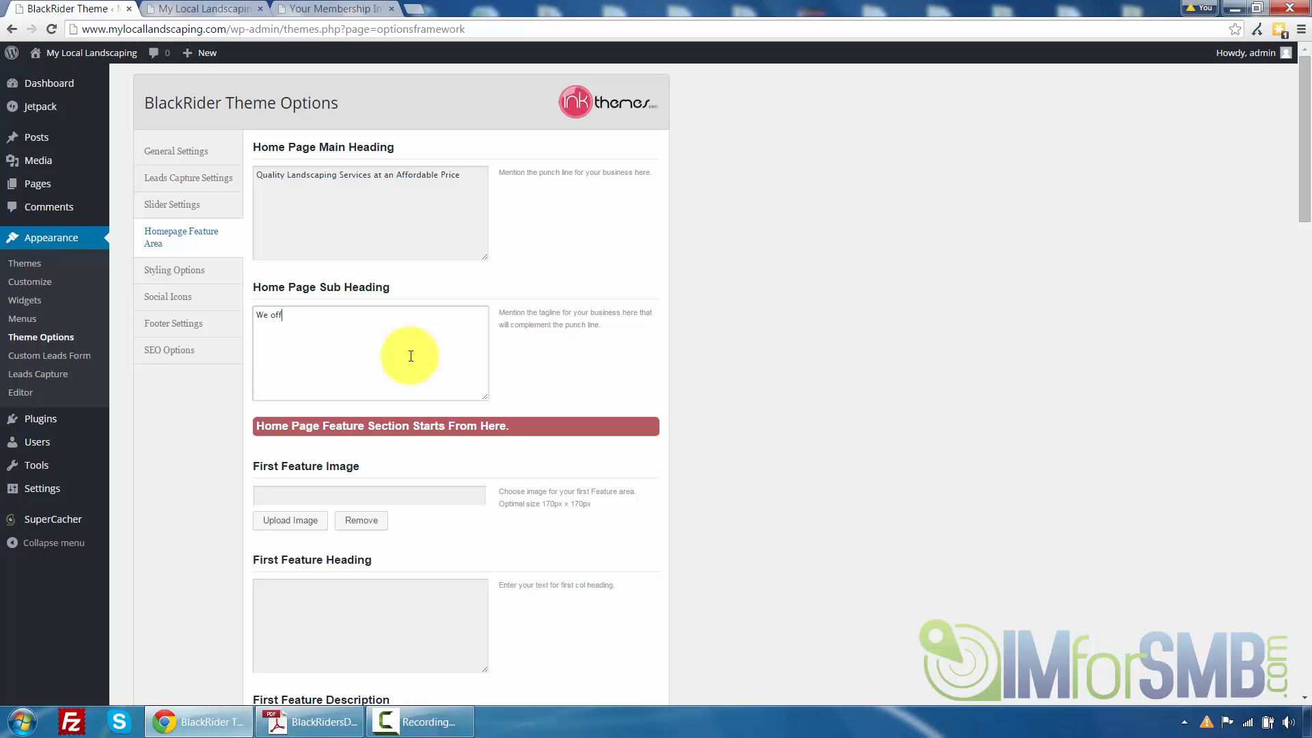
text(er a range of landscaping services at the lowest price.)
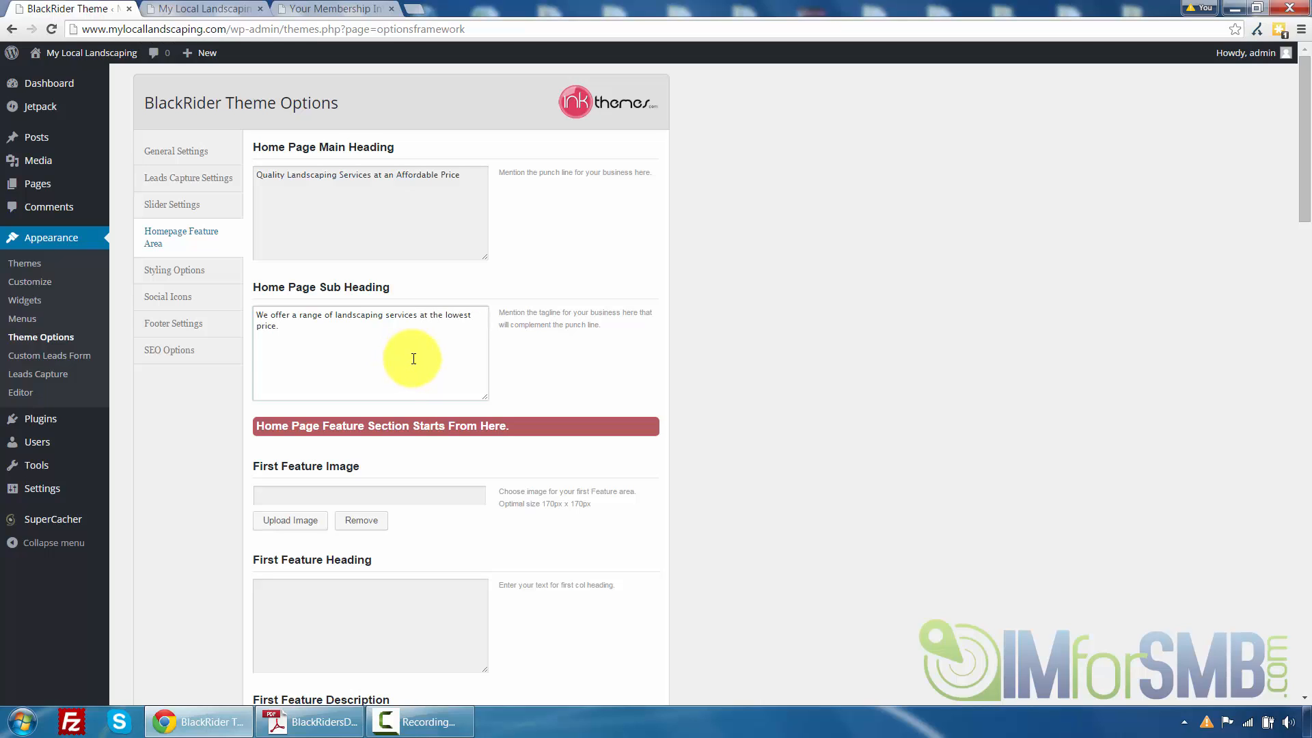
scroll(284, 490, down, 20)
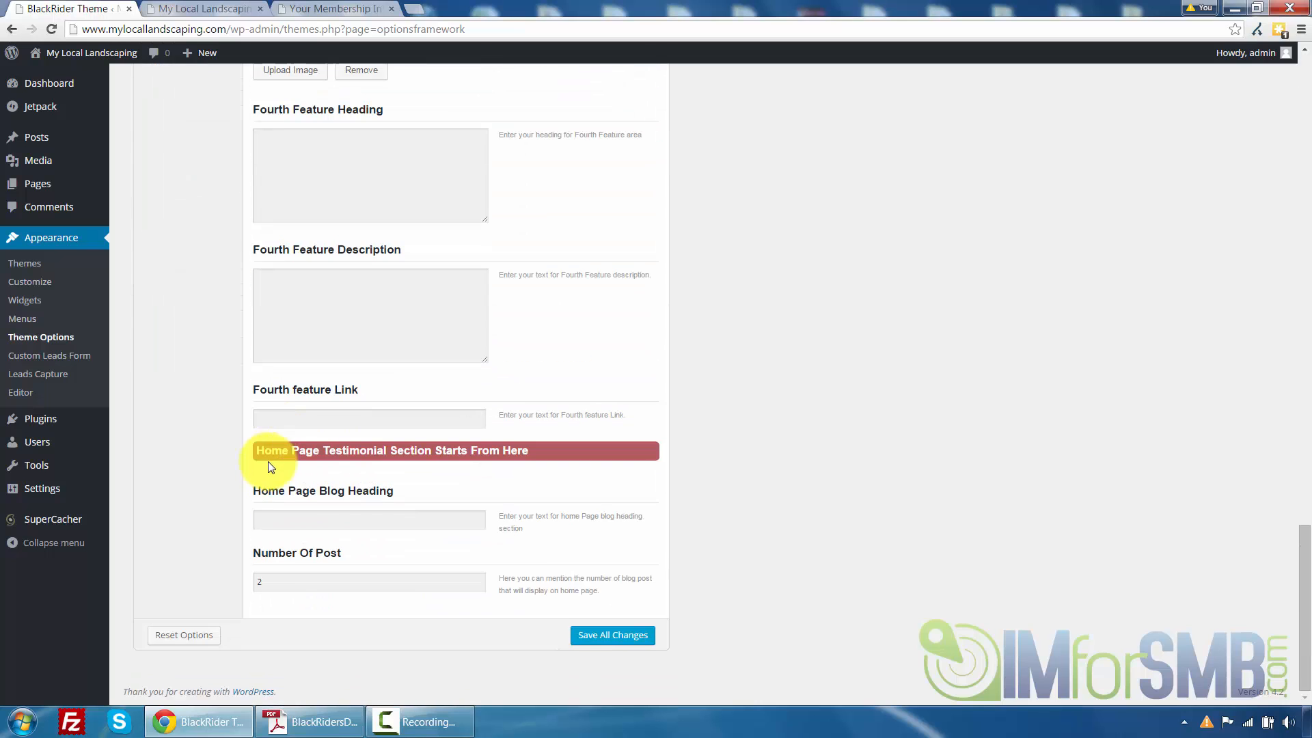
click(611, 636)
Reload the front page and check the new section heading and description text
scroll(562, 301, up, 17)
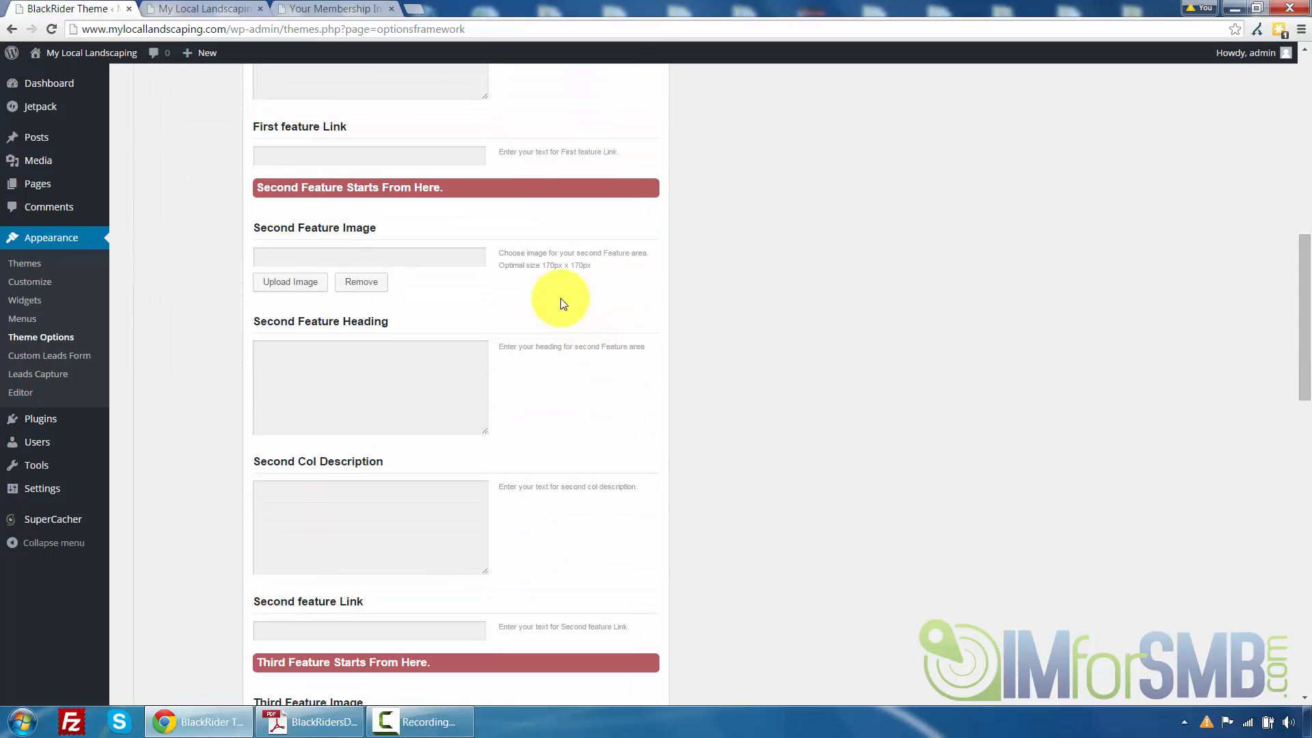
scroll(561, 298, up, 8)
click(195, 9)
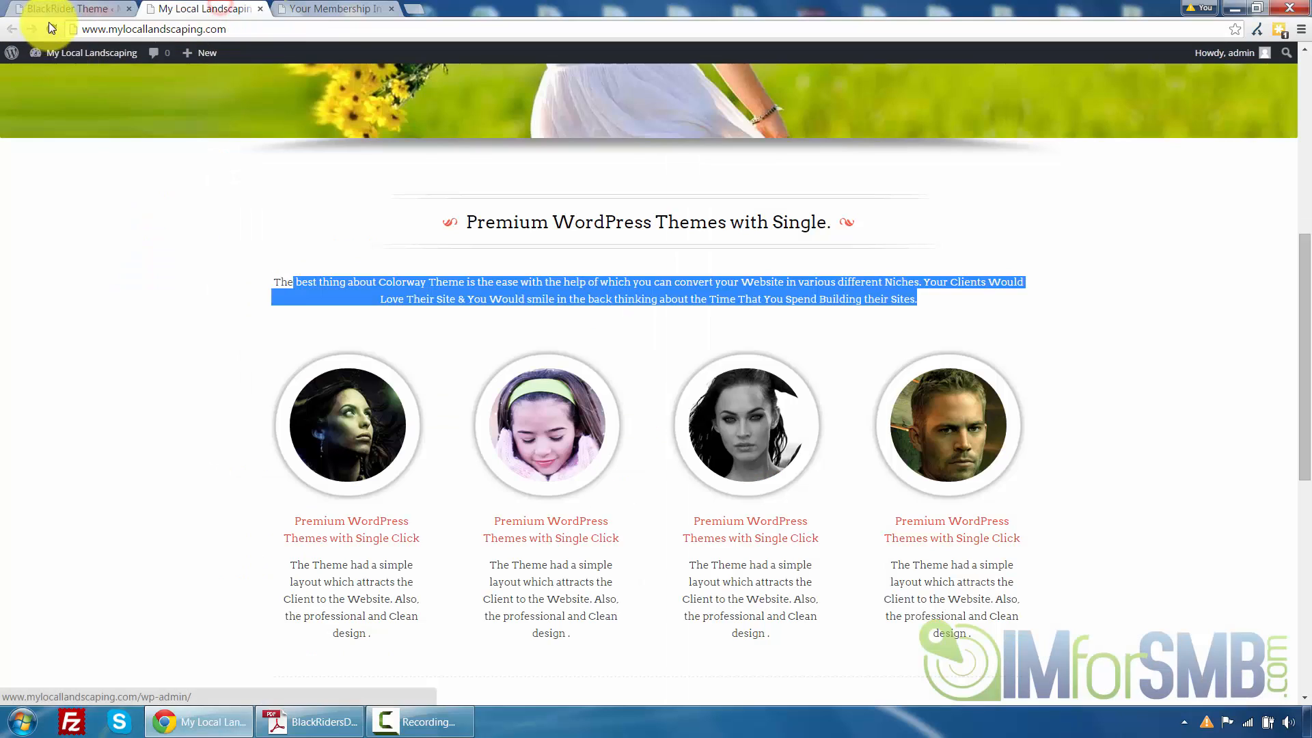
click(50, 29)
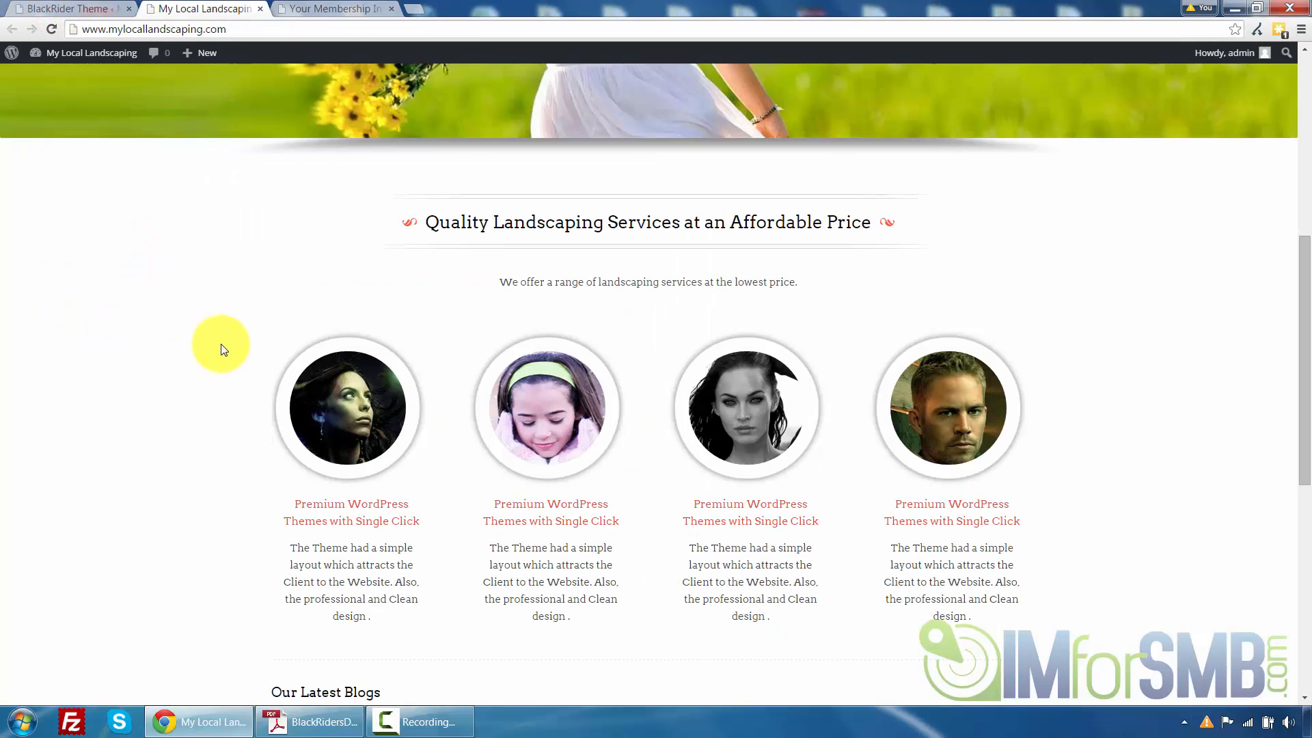
scroll(221, 350, up, 2)
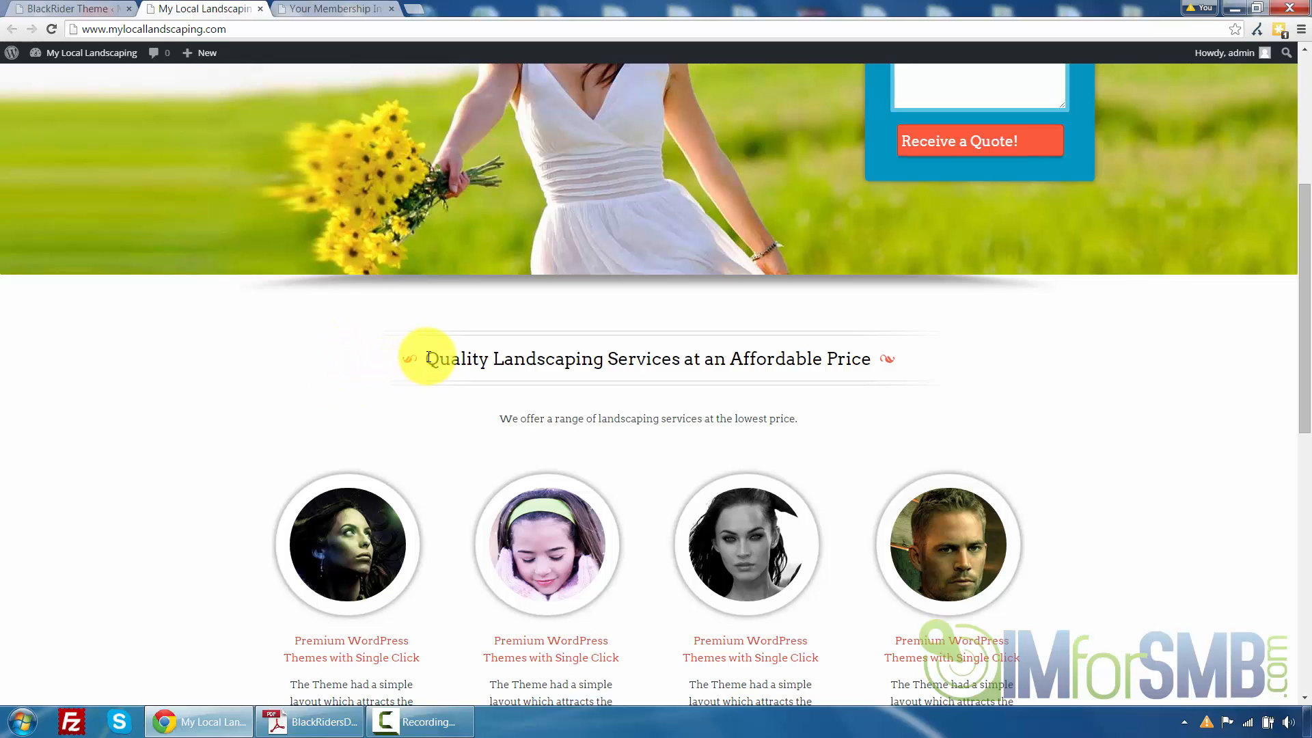
drag(428, 358, 840, 363)
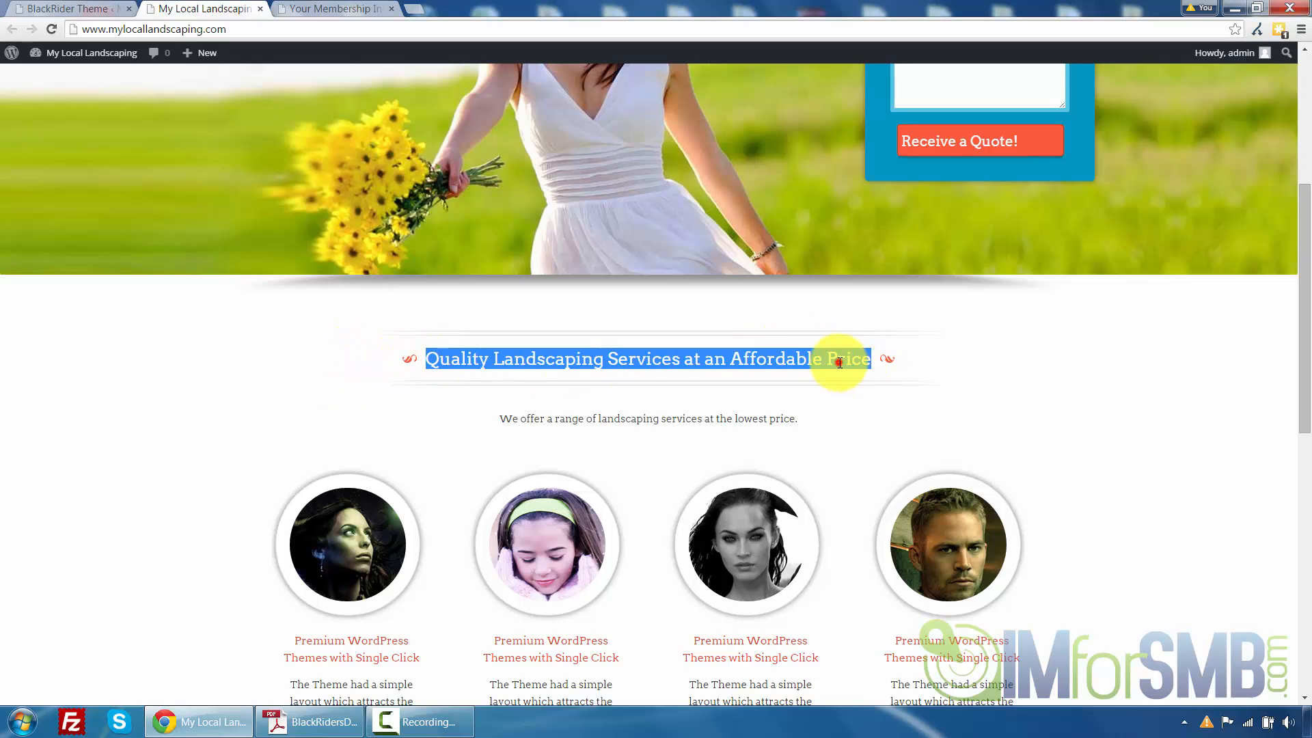
click(839, 362)
click(498, 418)
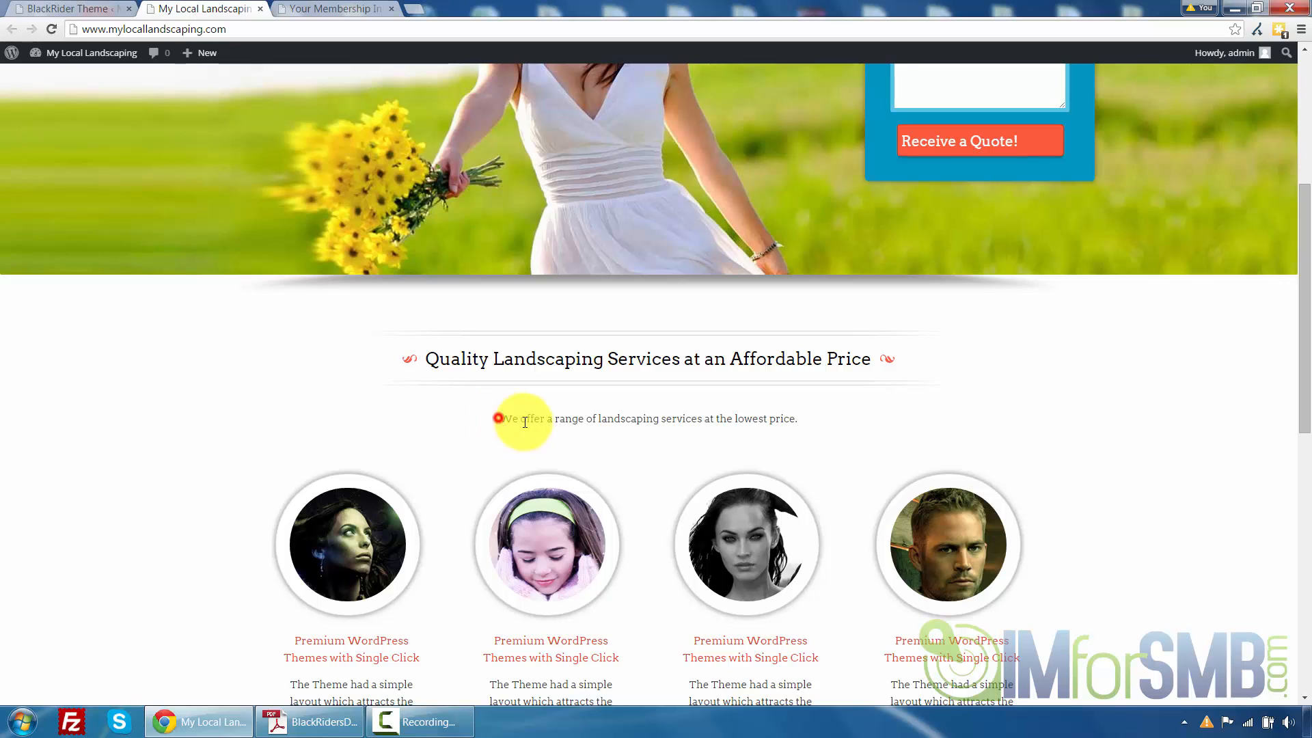
drag(525, 422, 793, 418)
click(793, 418)
click(497, 419)
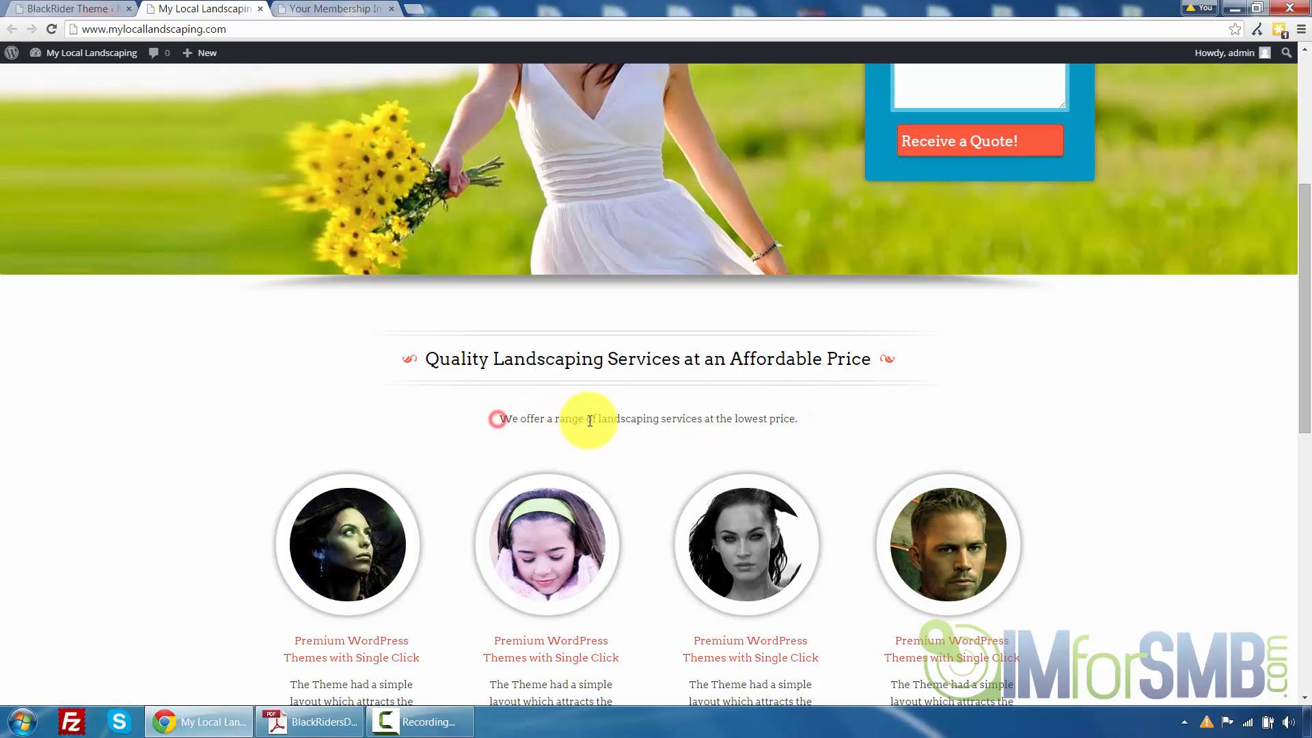
drag(590, 422, 801, 409)
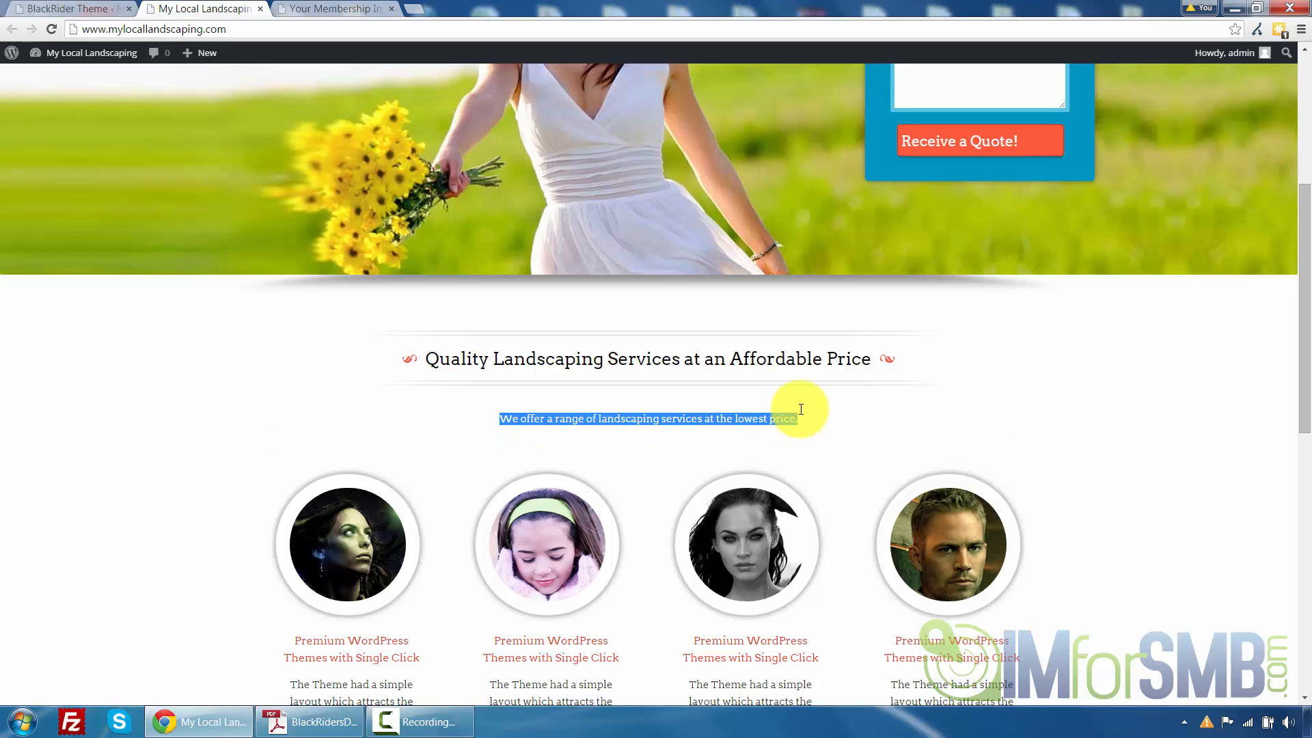
click(806, 406)
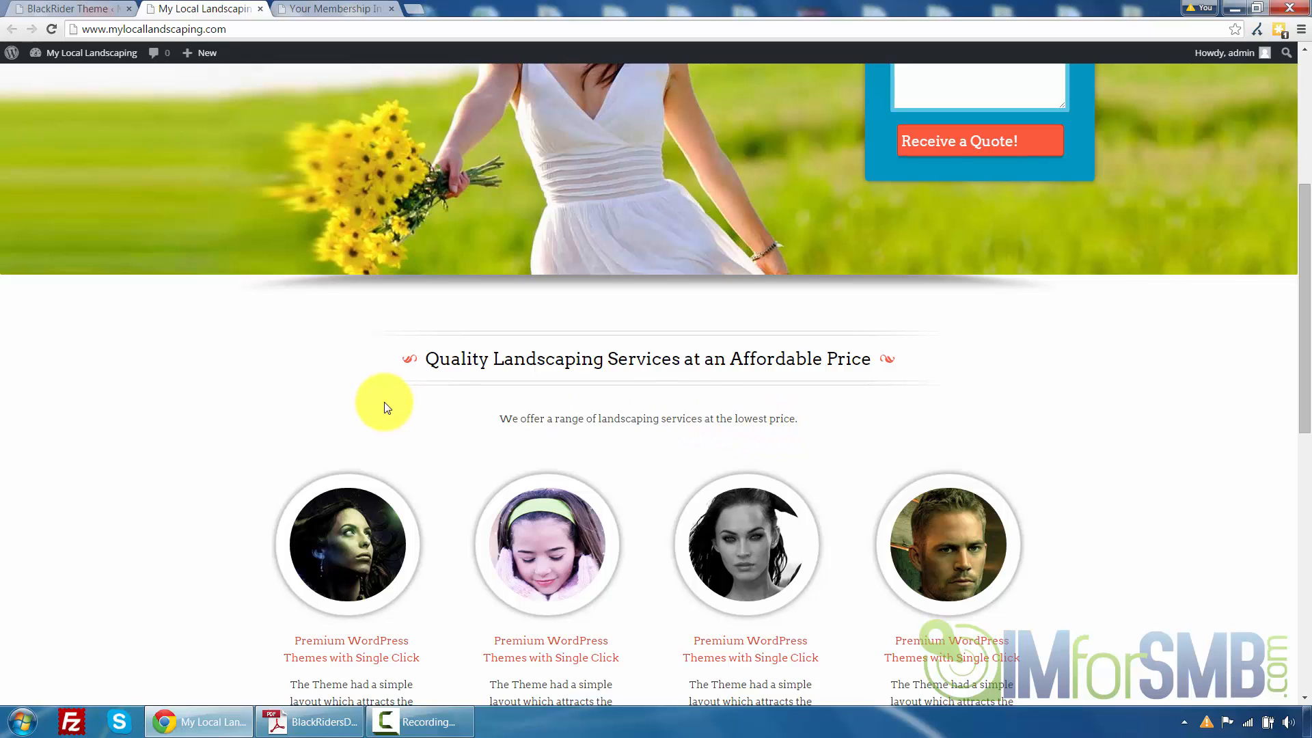
Compare the First Feature Heading and Description options with the first feature column's heading and text on the front page
click(100, 6)
scroll(527, 301, down, 2)
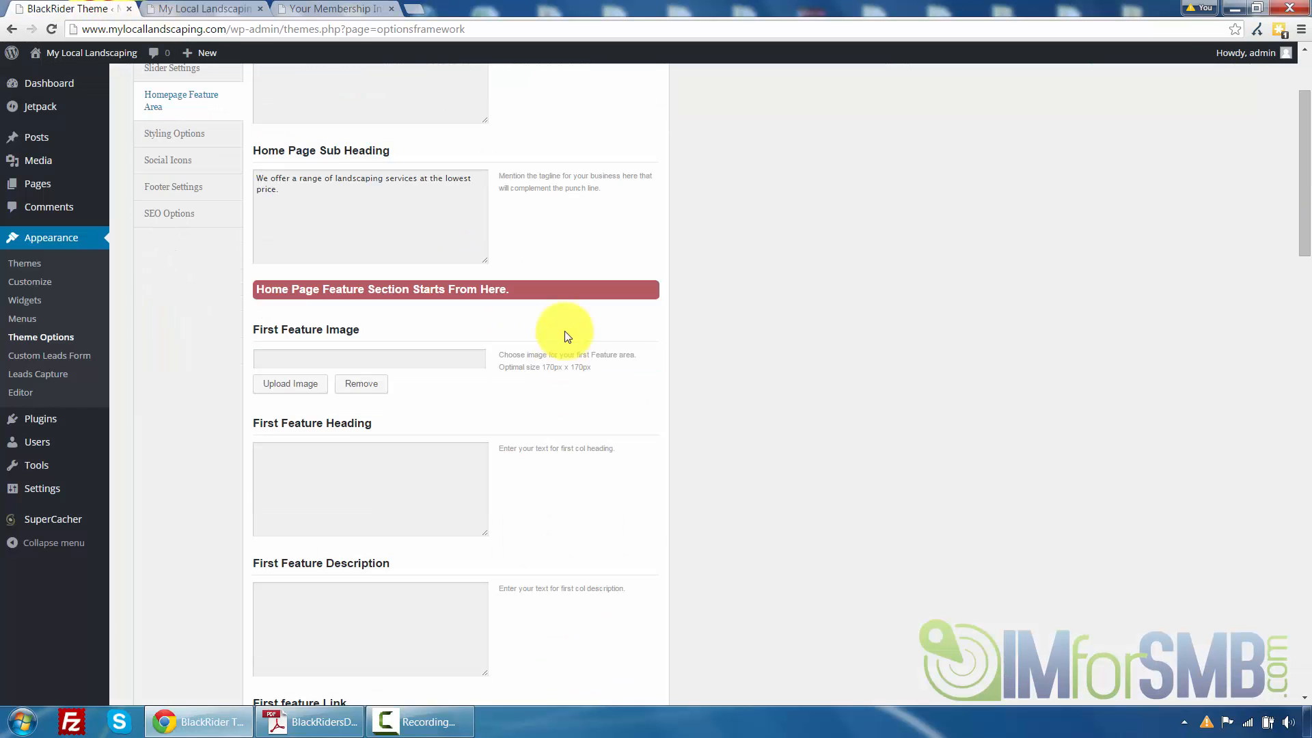
click(429, 355)
scroll(503, 349, down, 4)
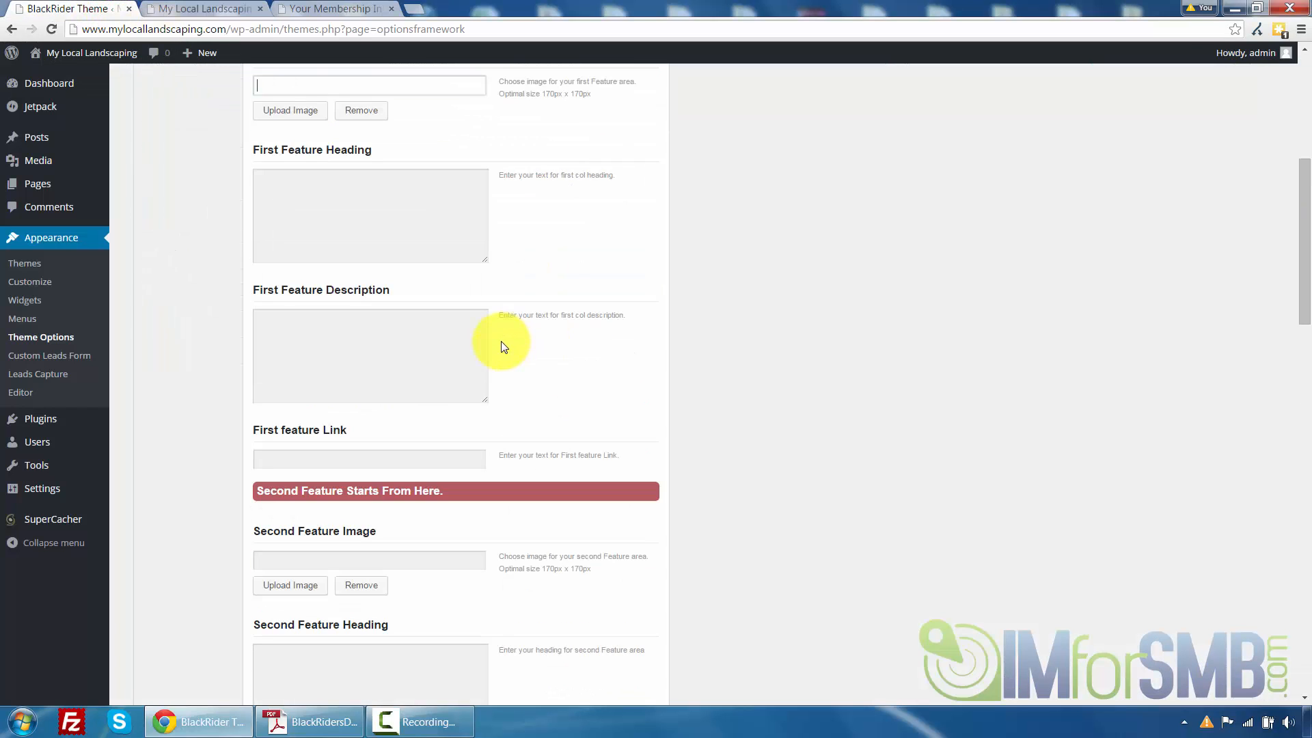
scroll(502, 346, up, 1)
scroll(503, 347, up, 1)
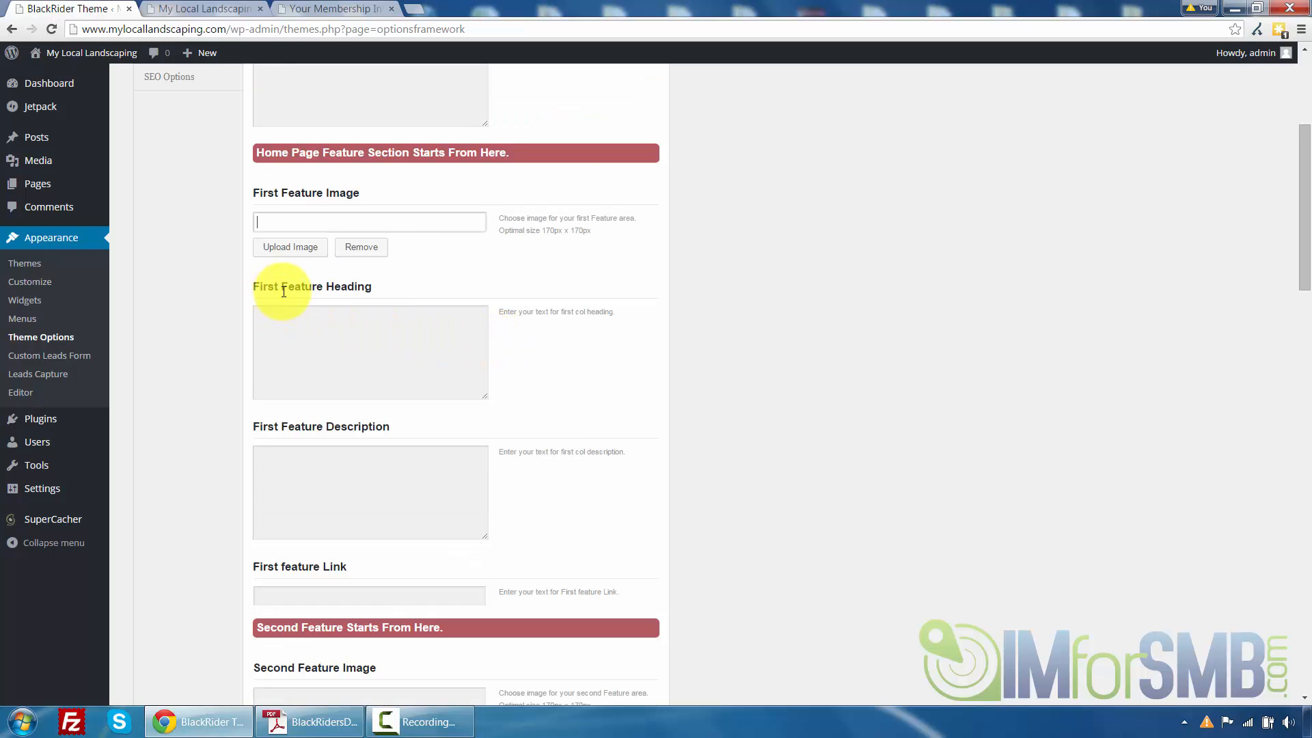
click(307, 327)
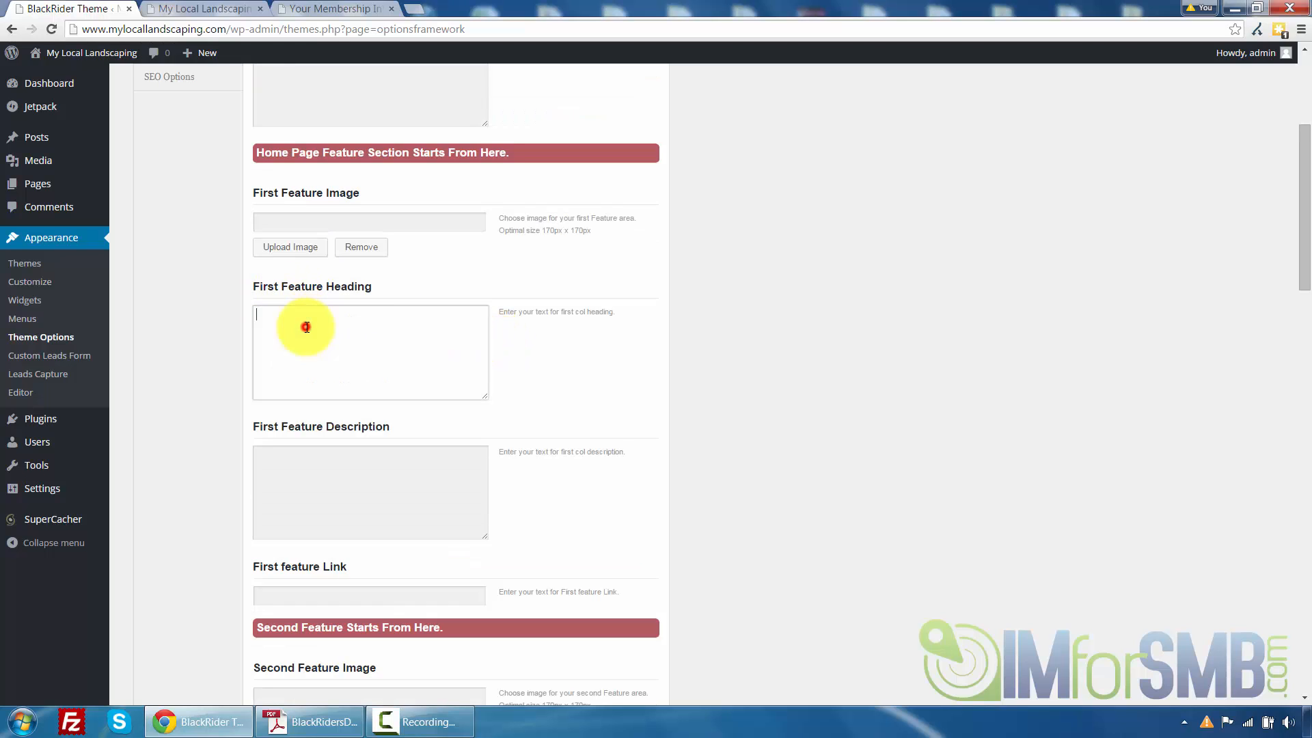
click(337, 482)
click(188, 9)
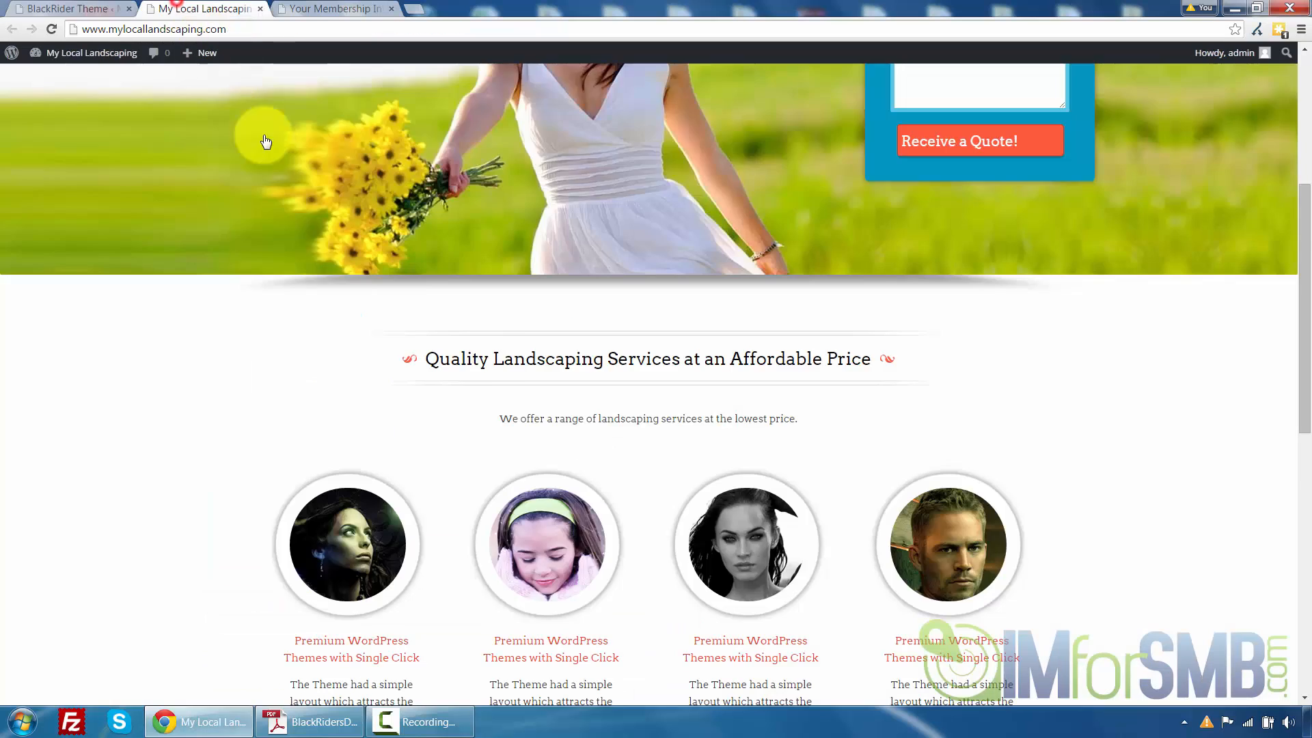
scroll(266, 141, down, 2)
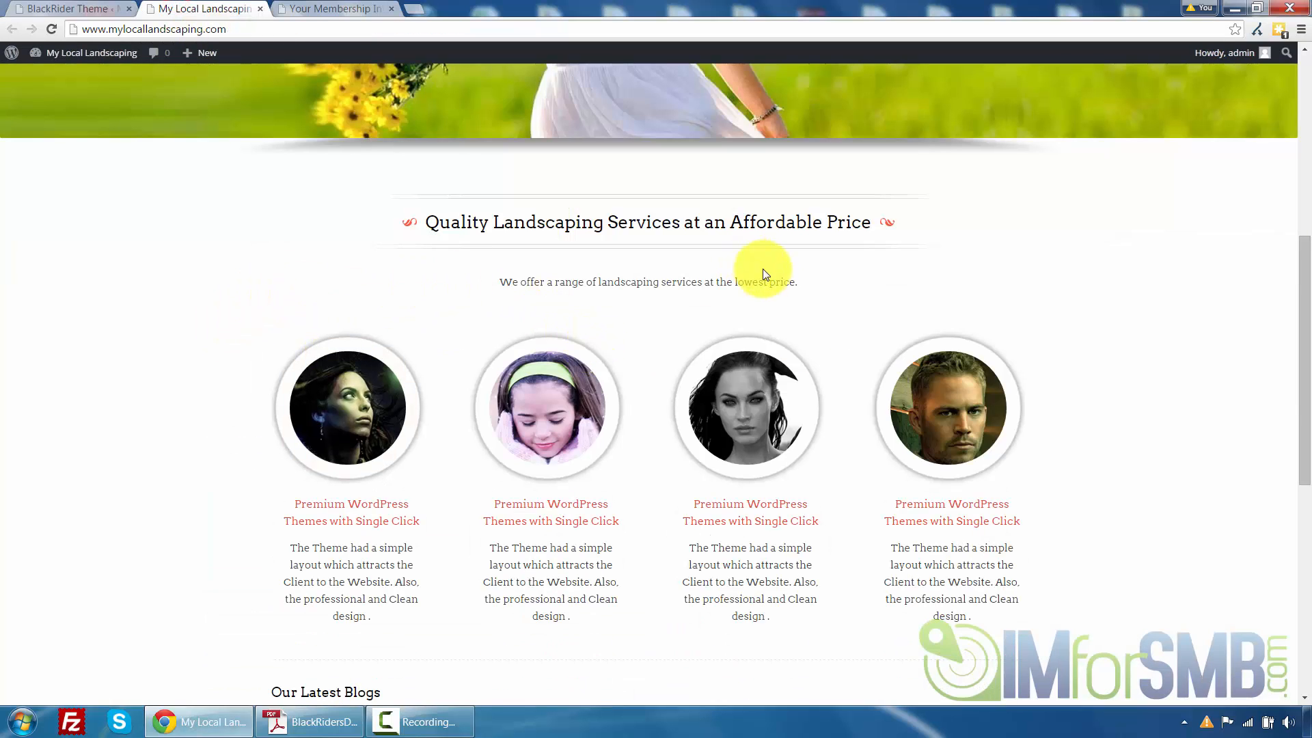
scroll(294, 383, down, 2)
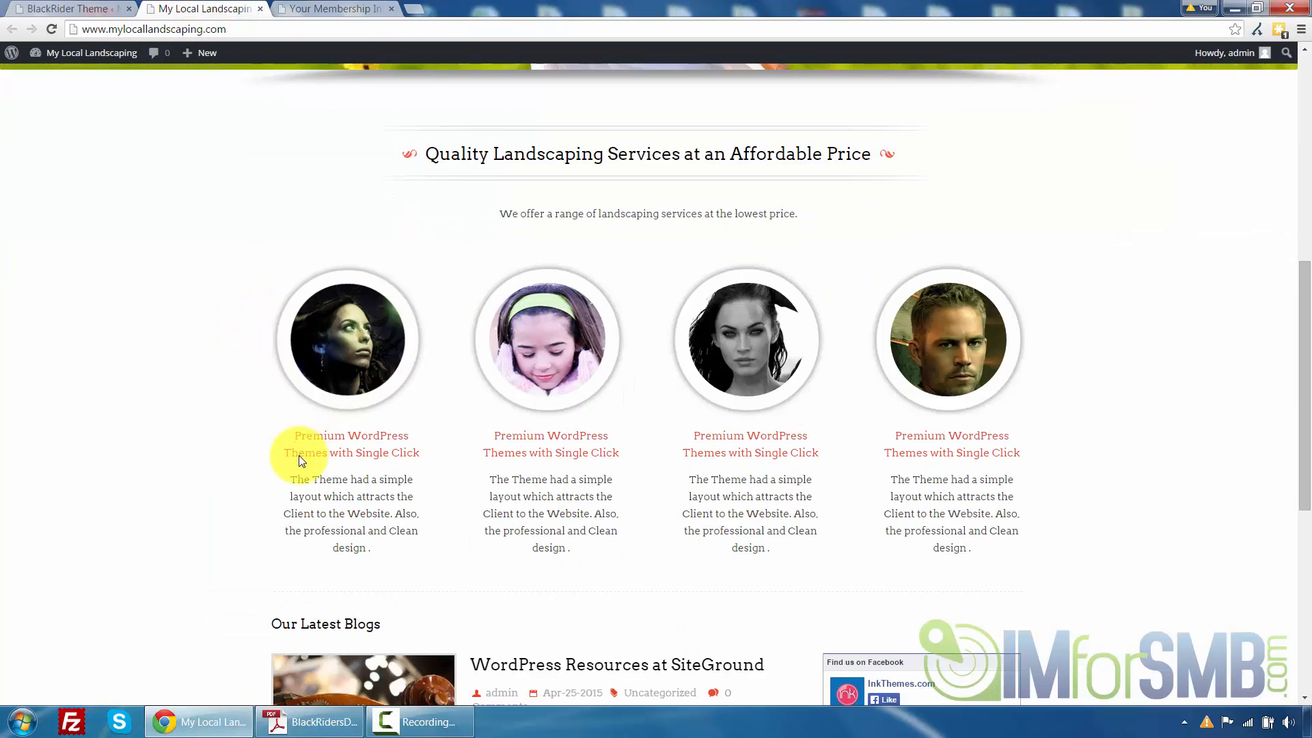
drag(296, 363, 419, 380)
click(416, 390)
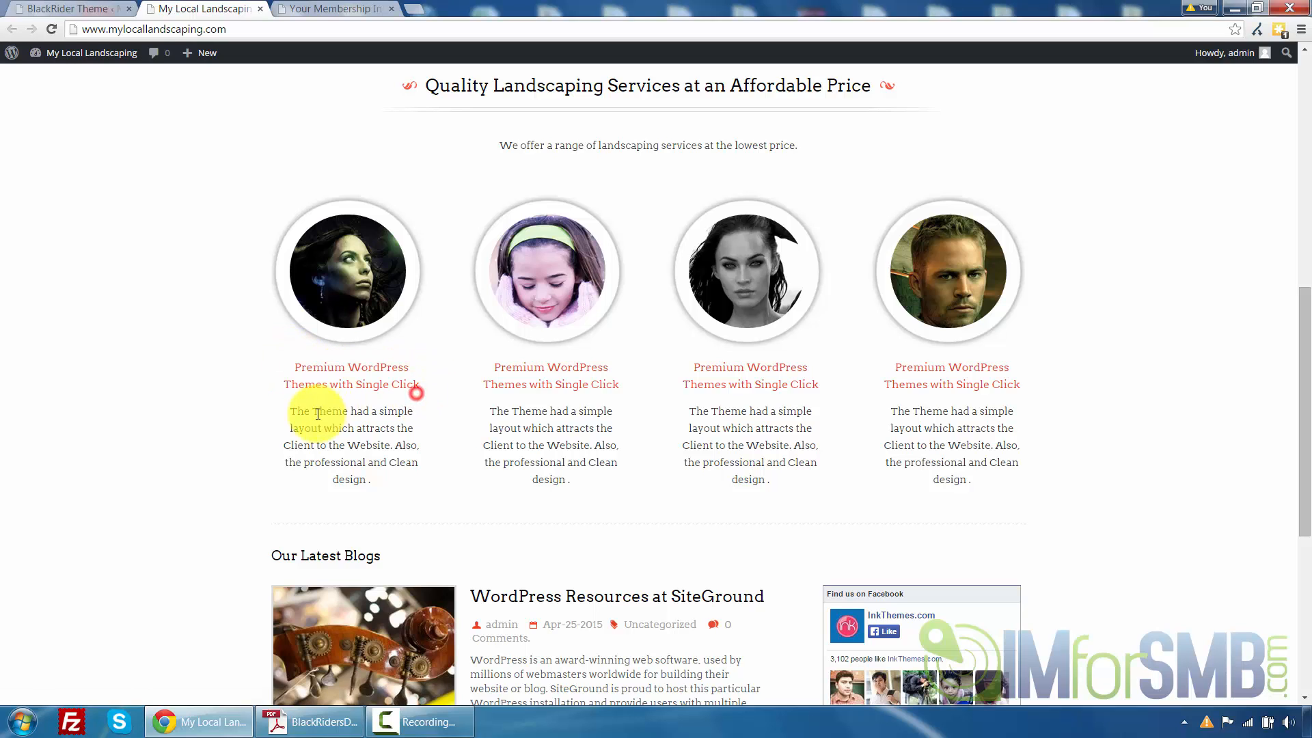
drag(303, 412, 385, 466)
click(390, 469)
click(67, 9)
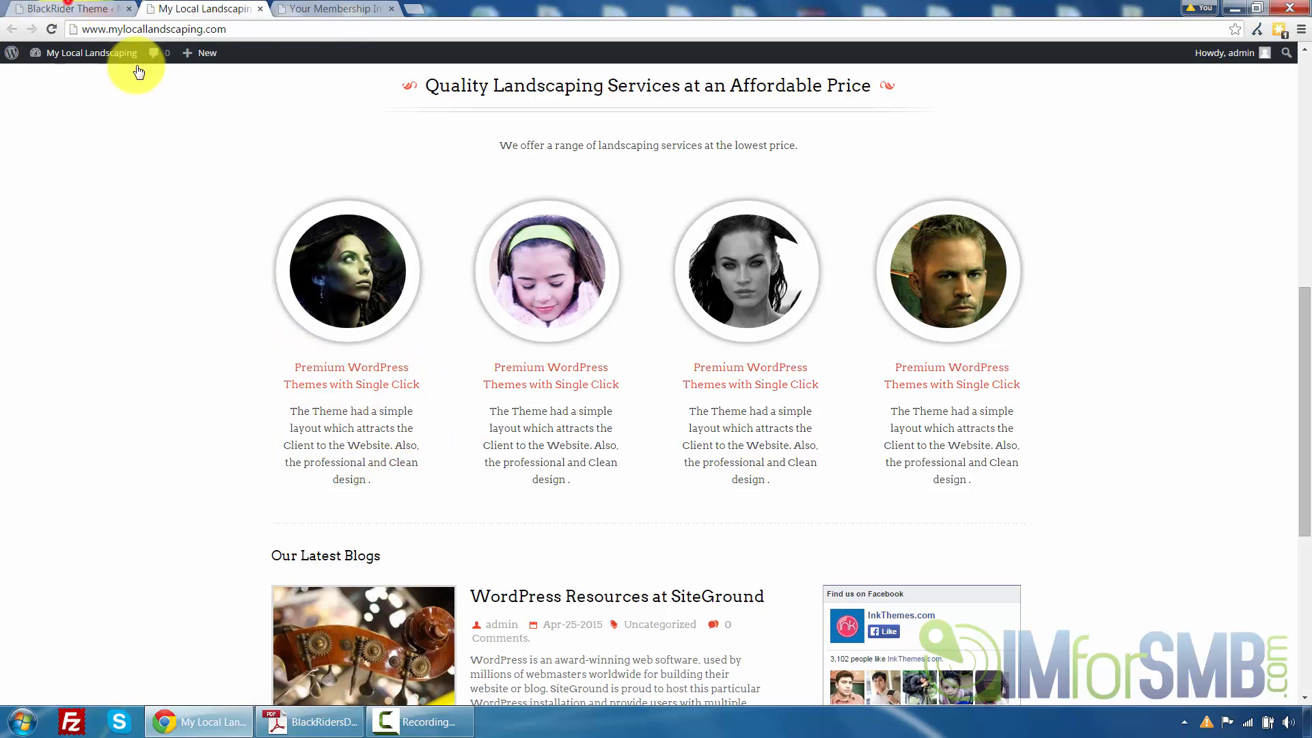
Set the First Feature Heading to 'Services' and its Description to 'View all of our services offered right here.' and save all changes
click(300, 323)
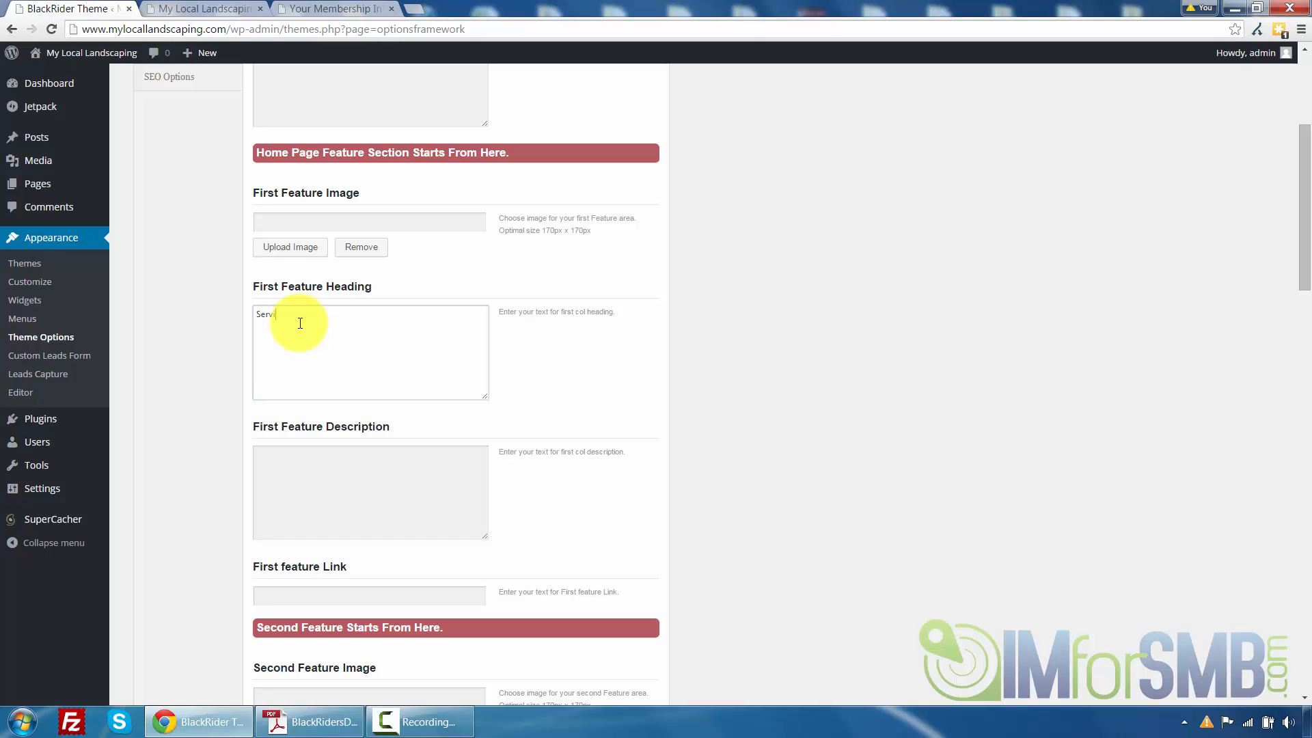
key(Tab)
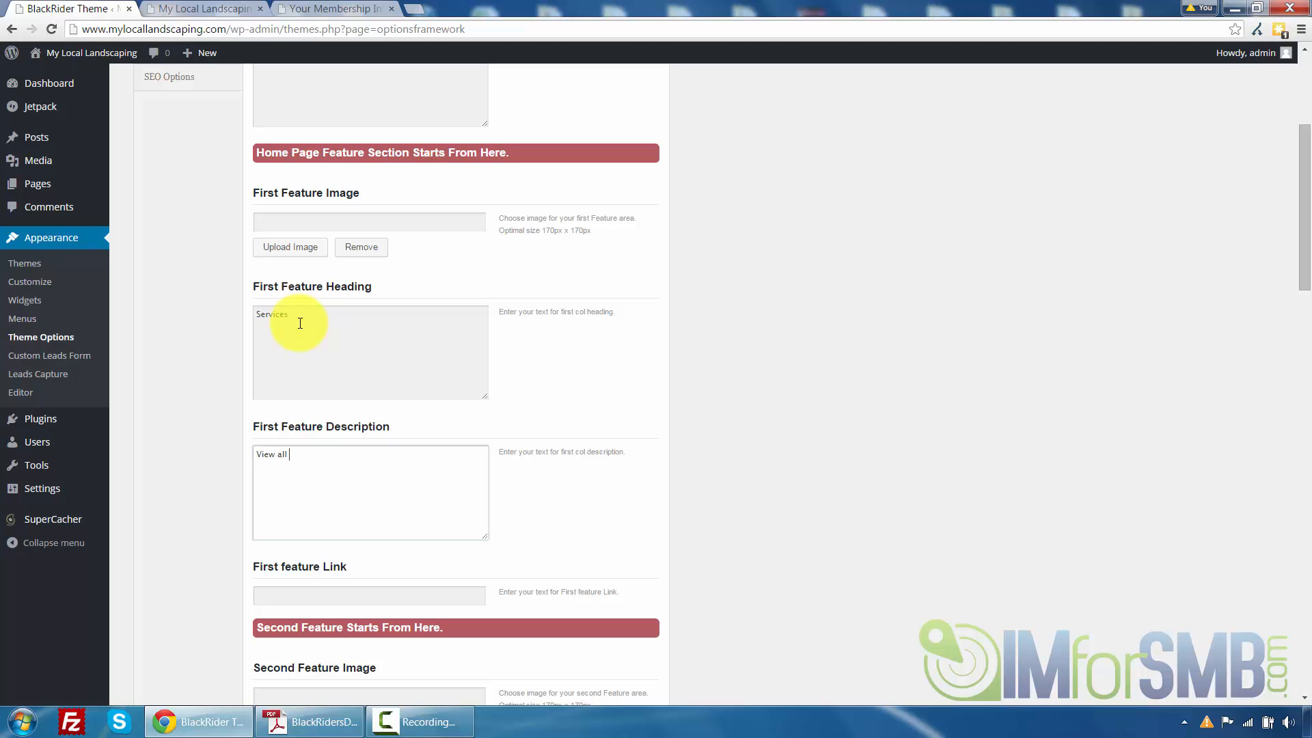
text(View all of our services offered right here.)
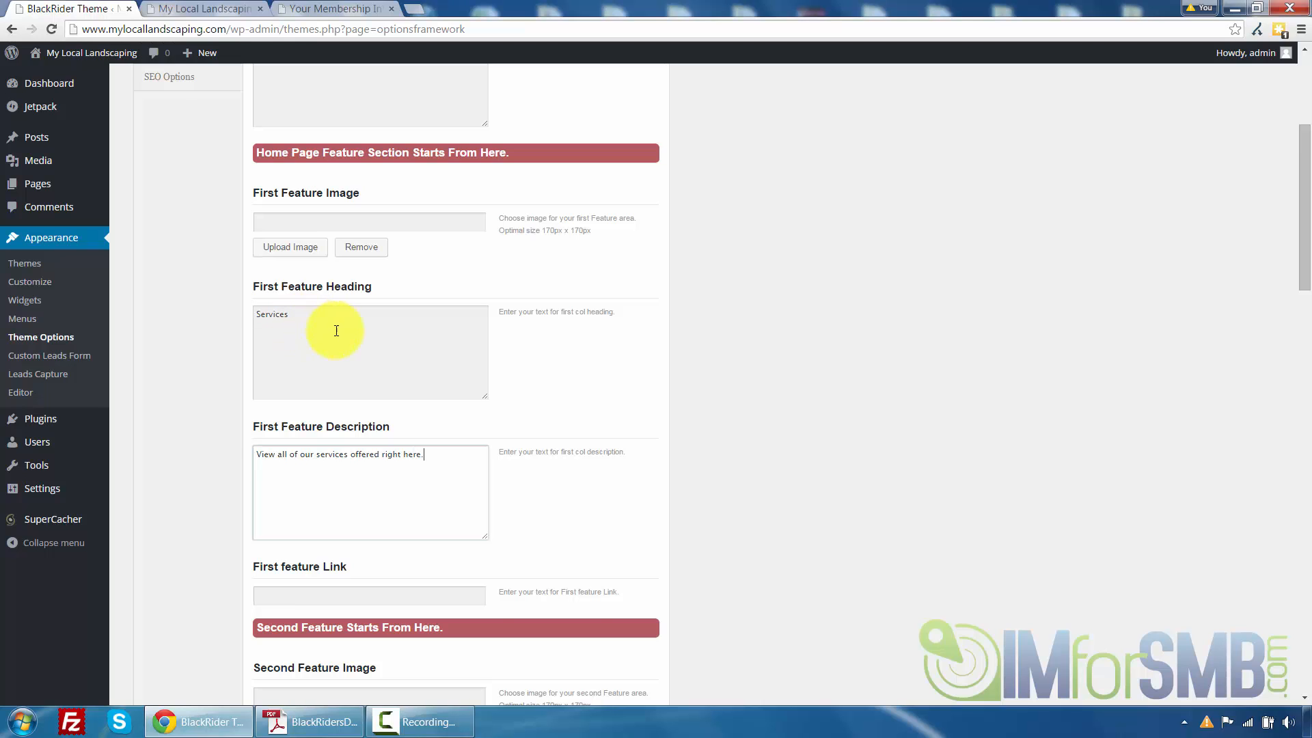
scroll(324, 451, down, 2)
click(321, 453)
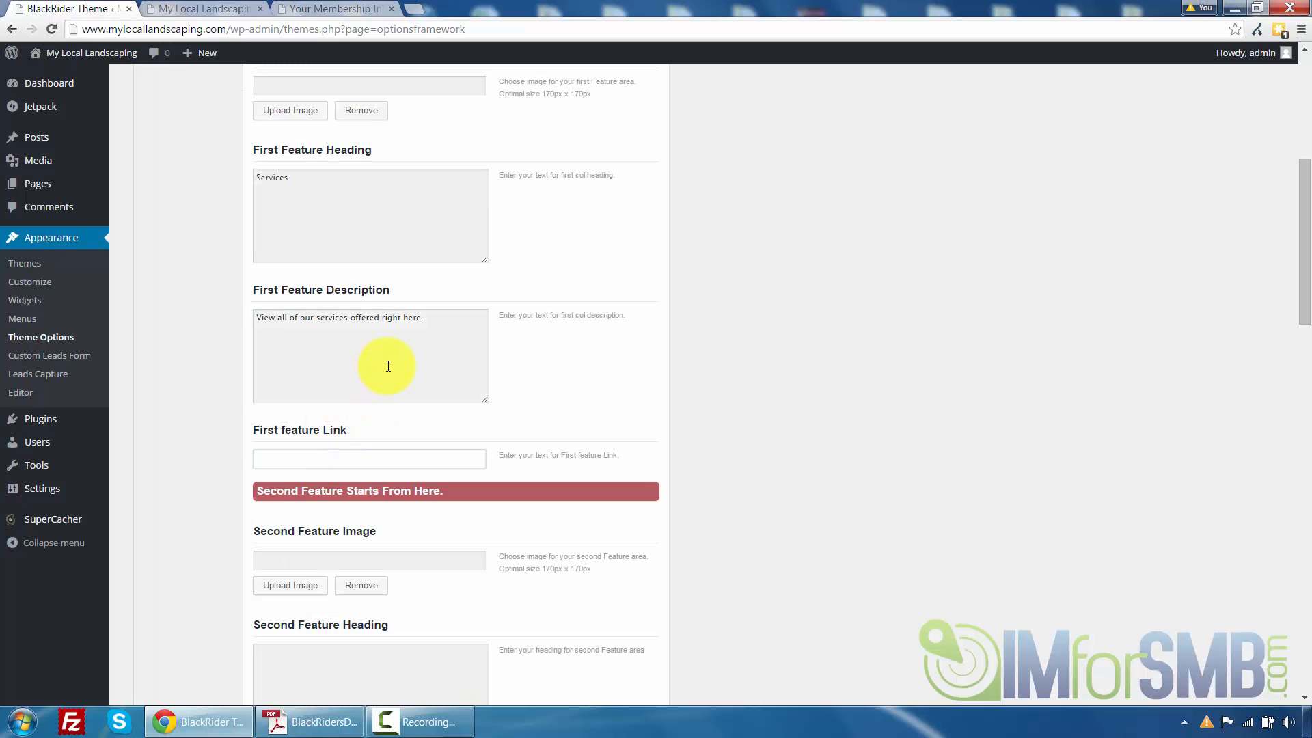
click(602, 374)
scroll(595, 362, up, 5)
scroll(574, 345, down, 20)
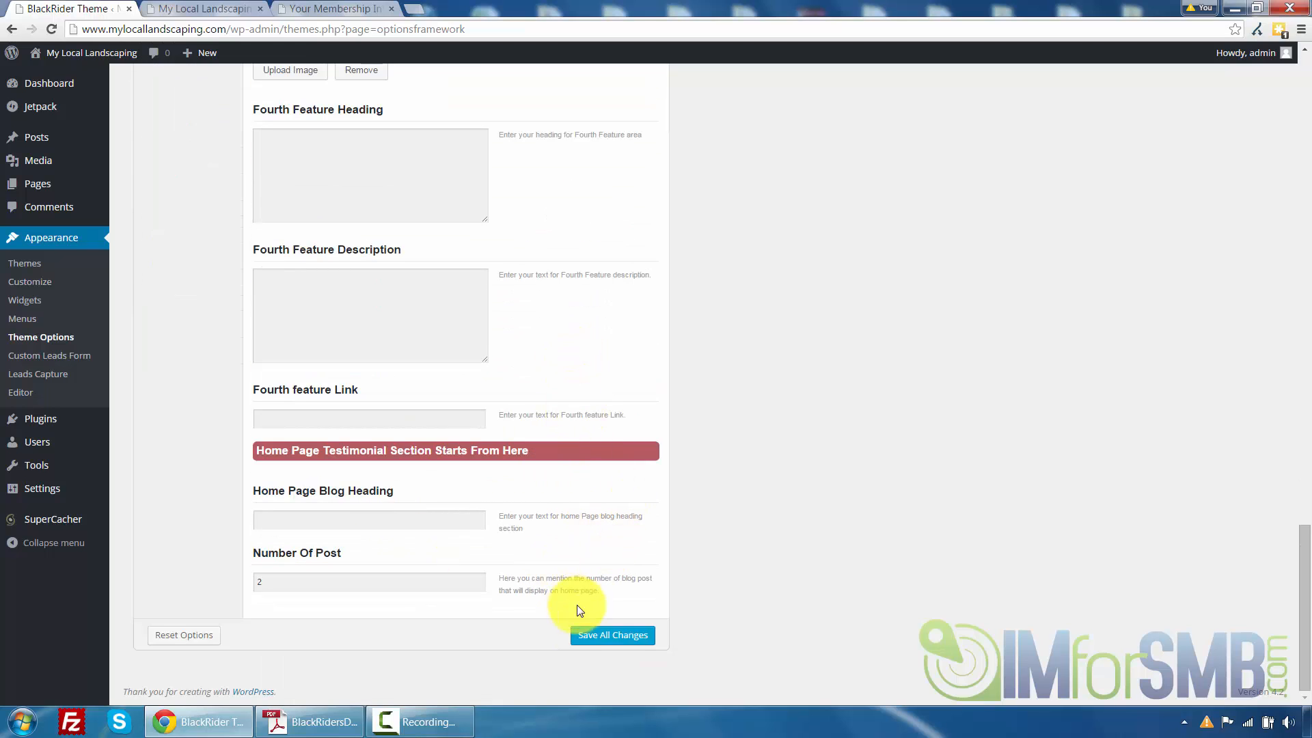
click(580, 632)
Reload the front page and check the first feature column's new heading and description
click(205, 8)
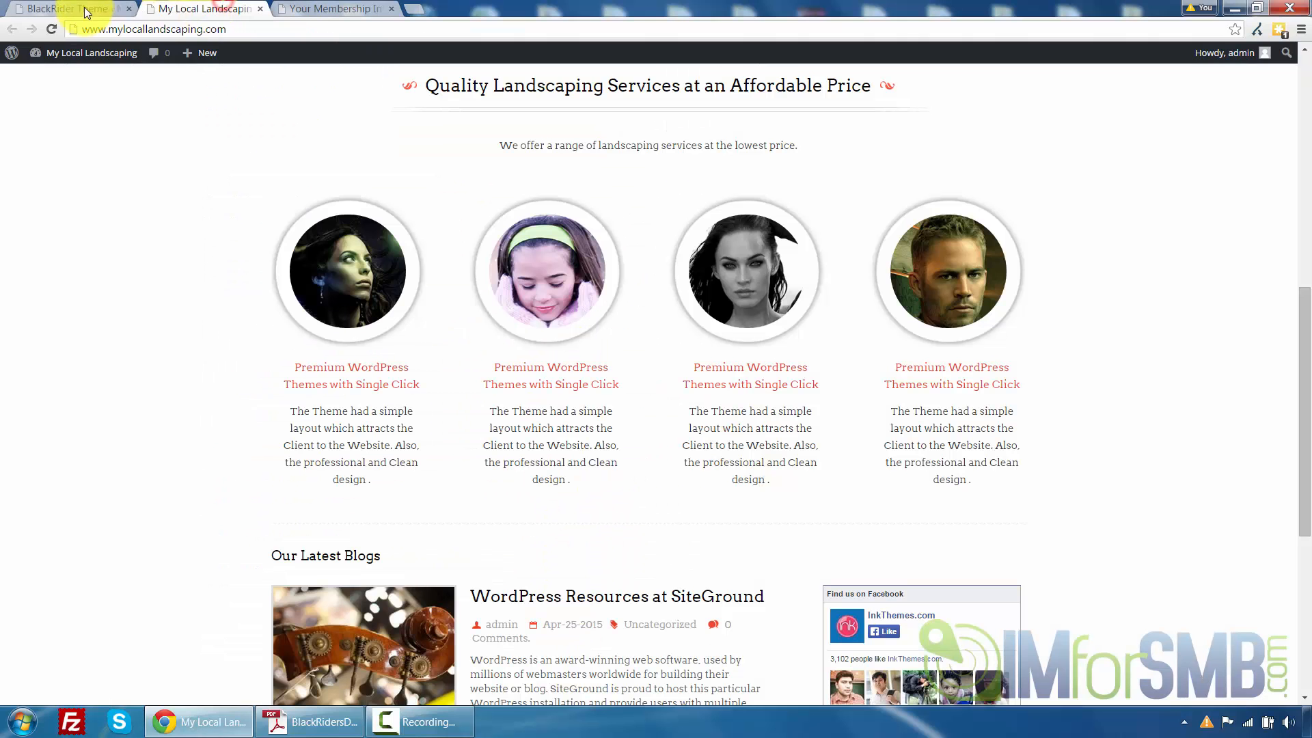
click(51, 29)
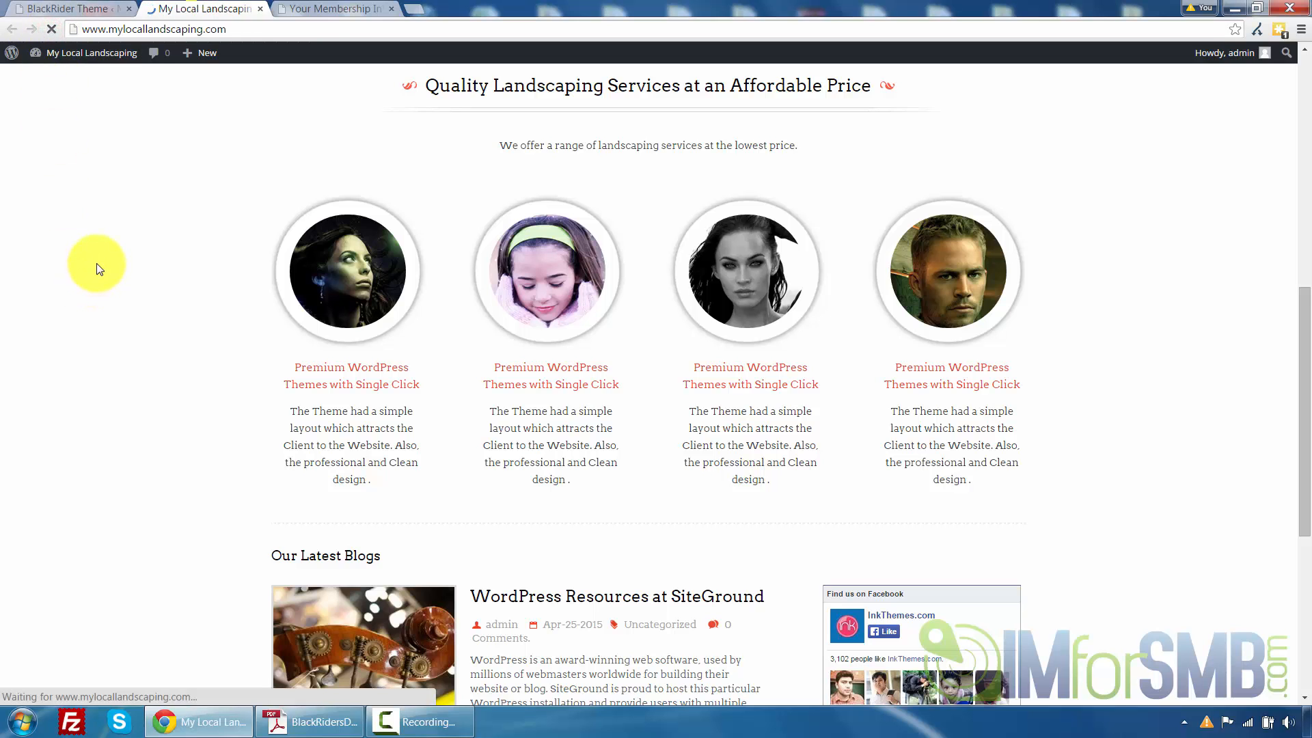
scroll(99, 268, down, 10)
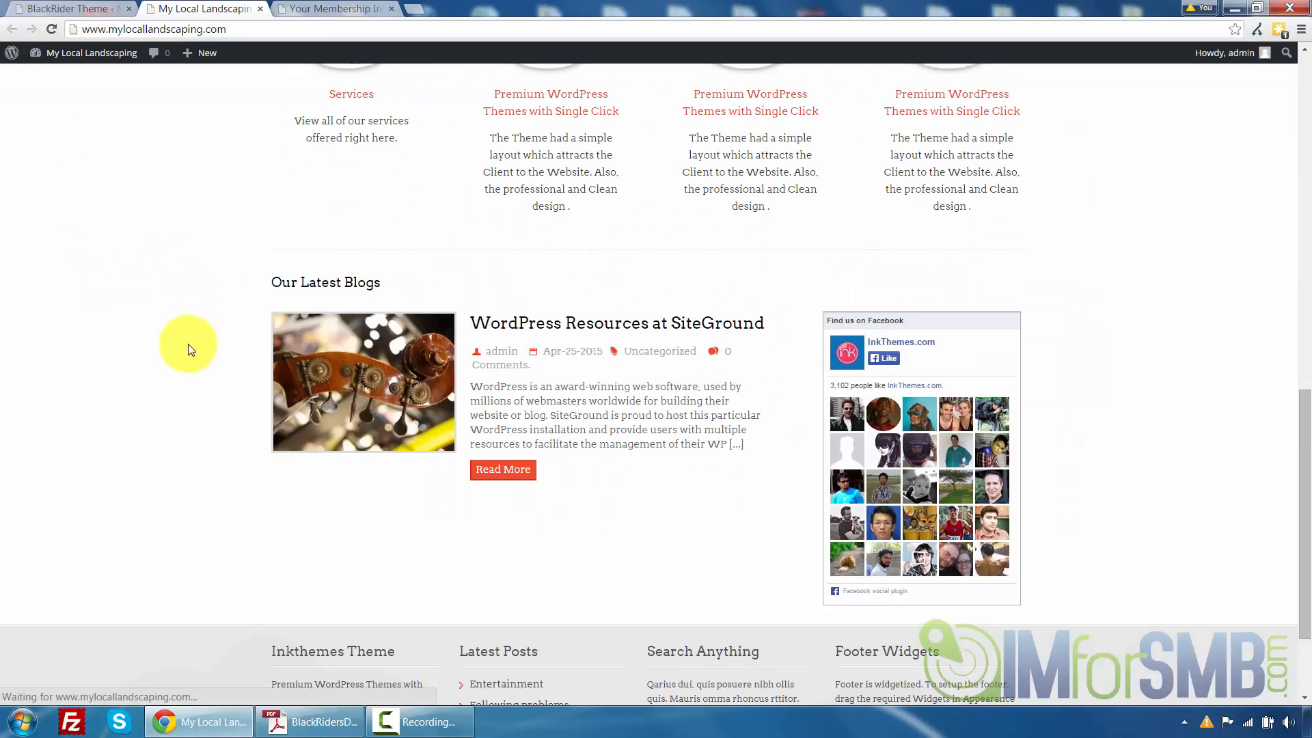
scroll(381, 241, up, 3)
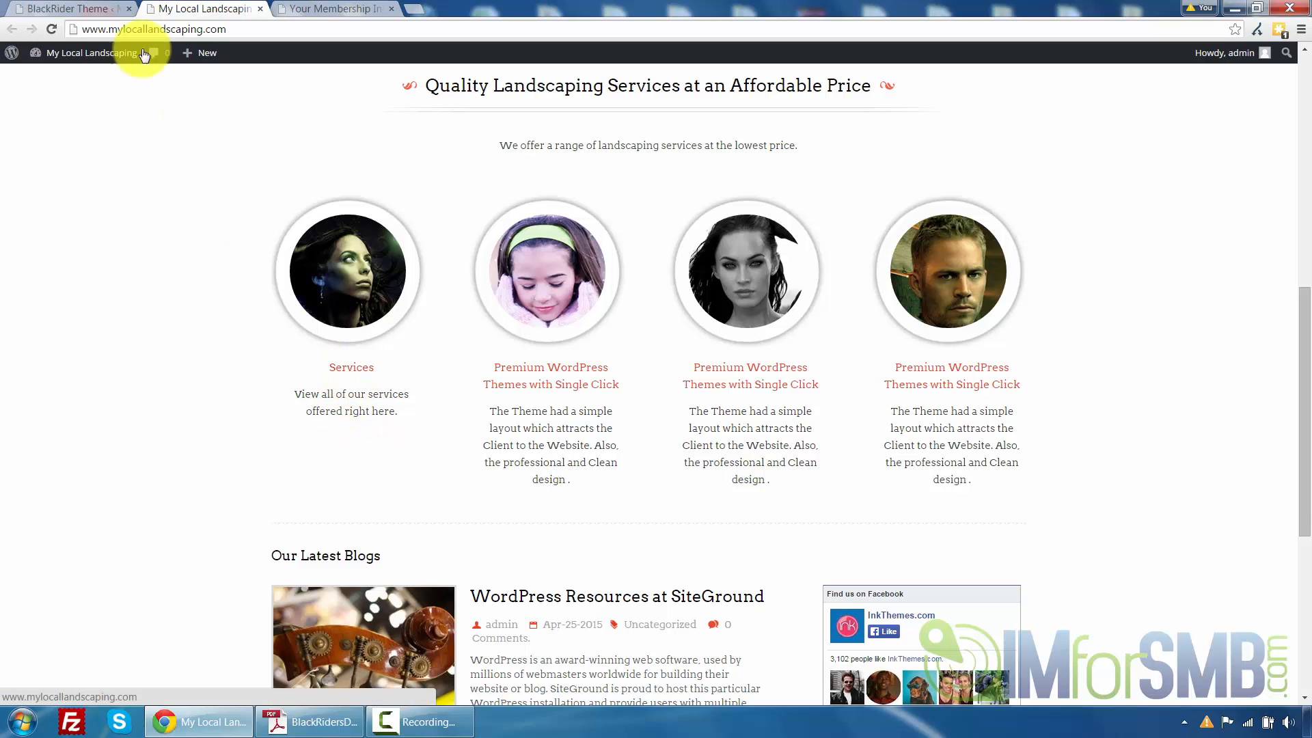
Compare the Home Page Blog Heading option with the blog section heading on the front page
click(61, 8)
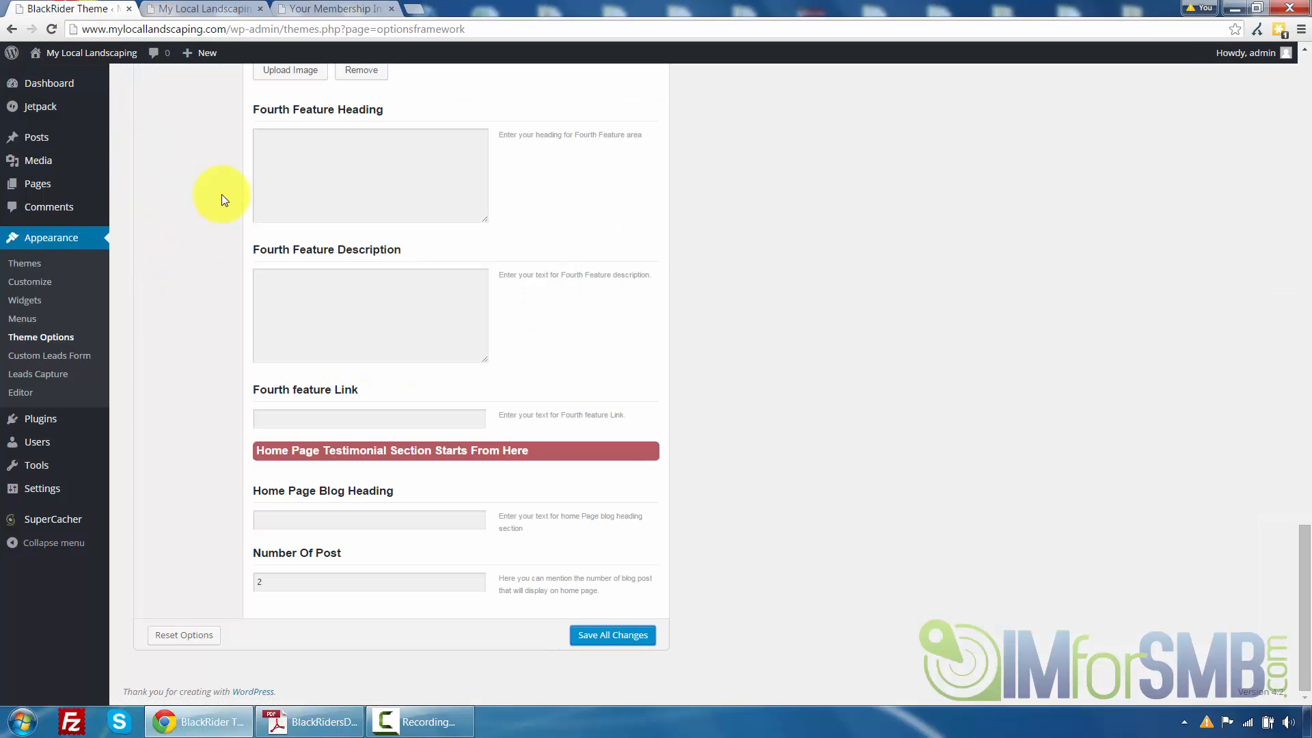
scroll(240, 248, up, 20)
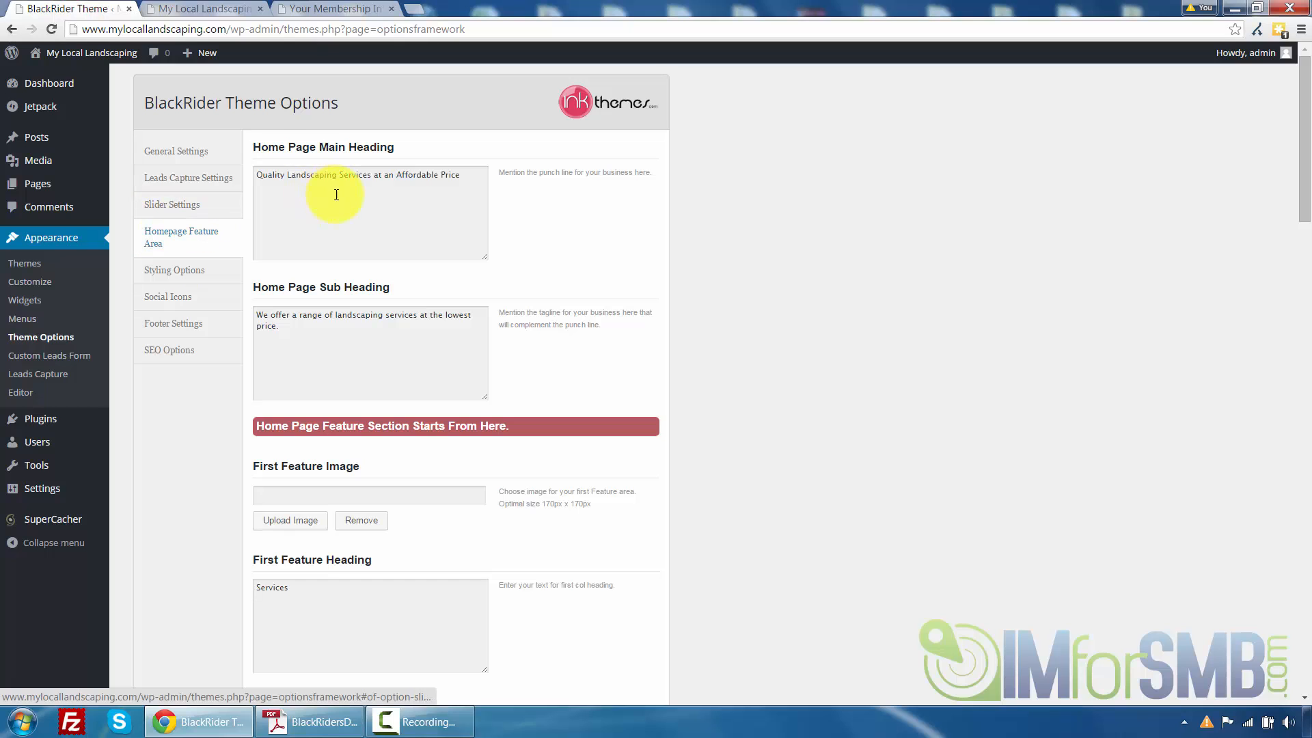
scroll(544, 245, down, 20)
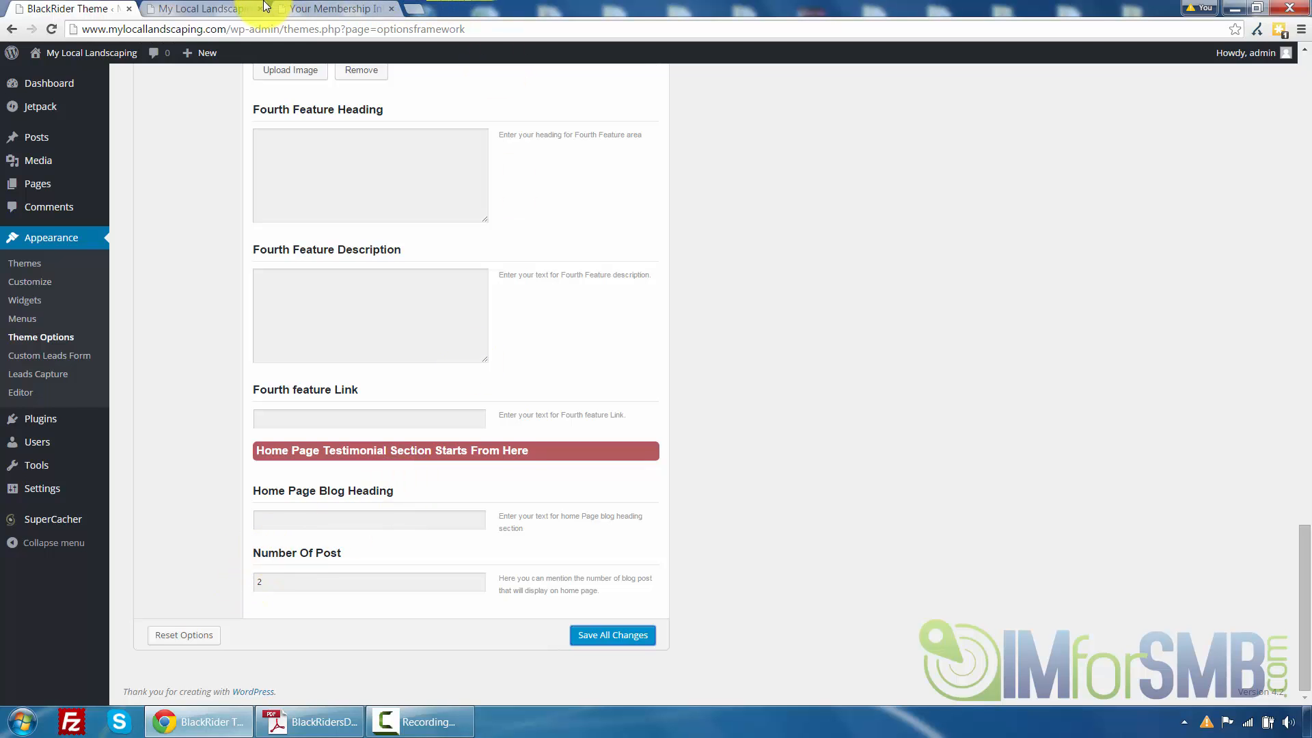
click(205, 8)
scroll(214, 269, down, 4)
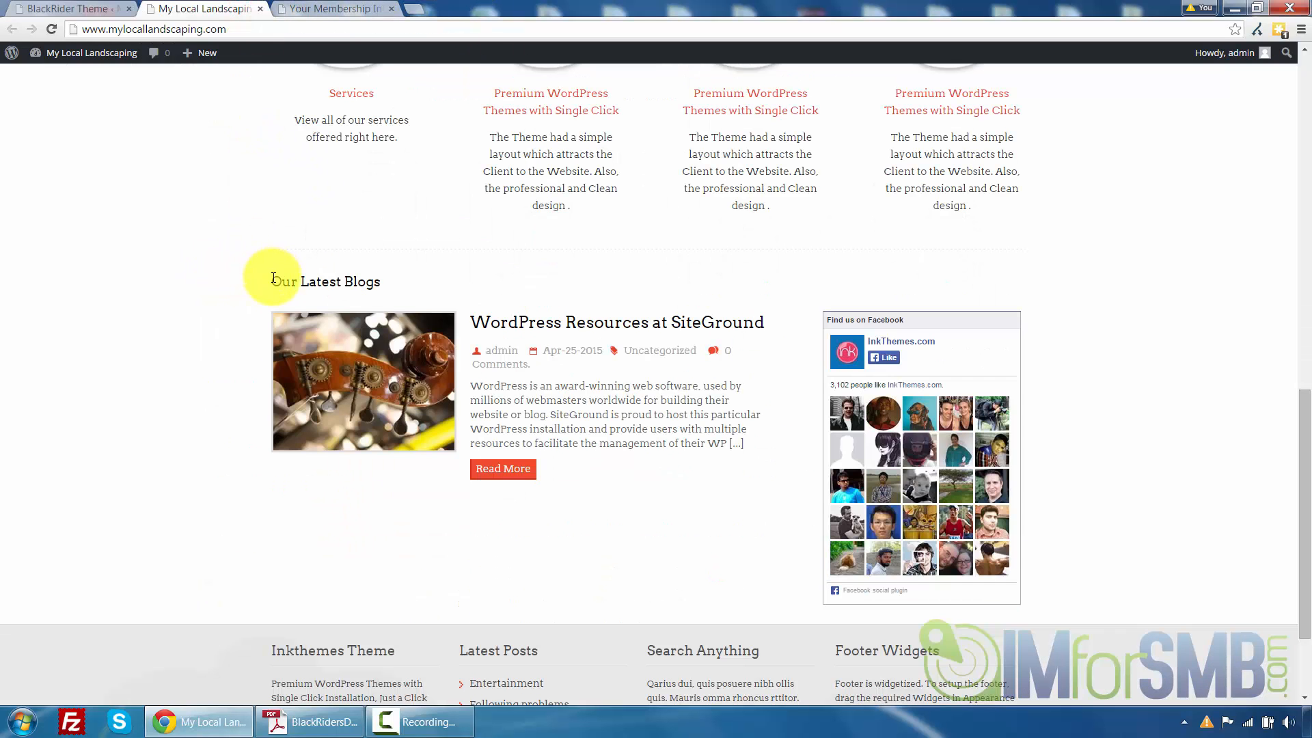
drag(320, 277, 365, 274)
click(365, 275)
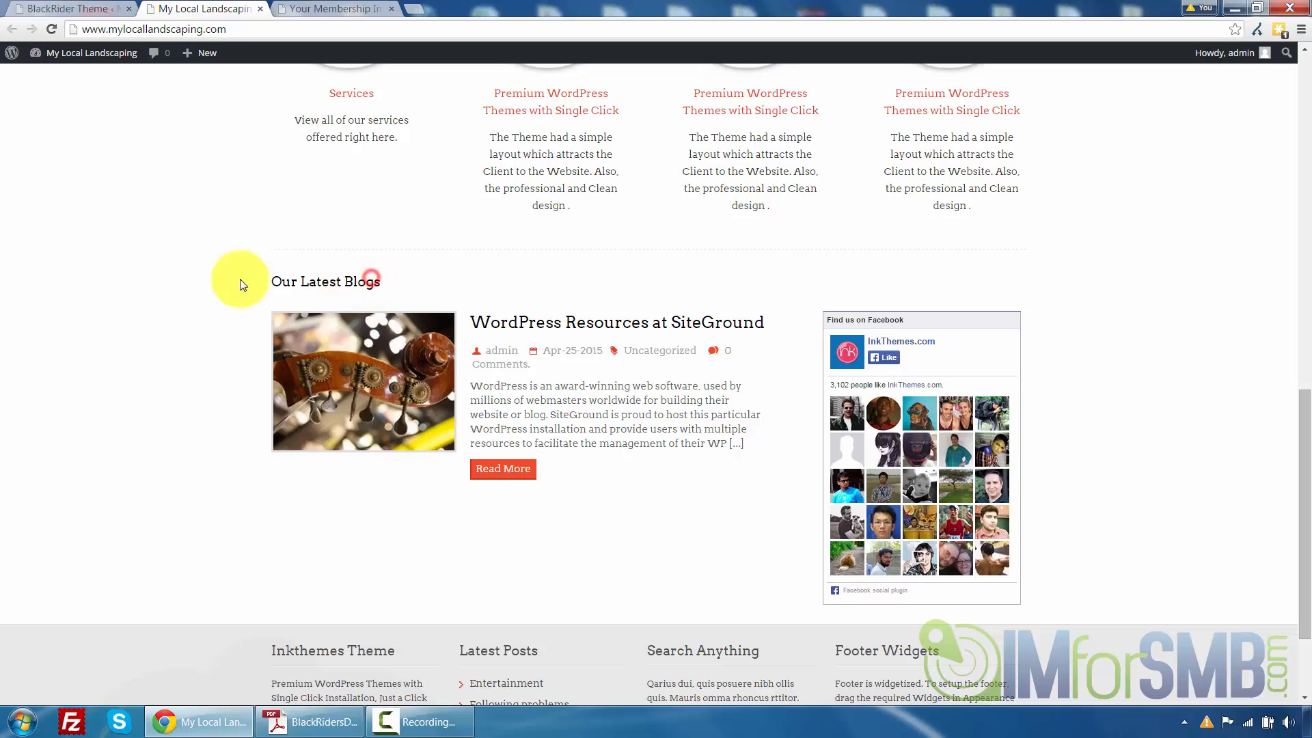
Set the Home Page Blog Heading to 'Latest Blog Posts' and save all changes
click(109, 3)
click(356, 519)
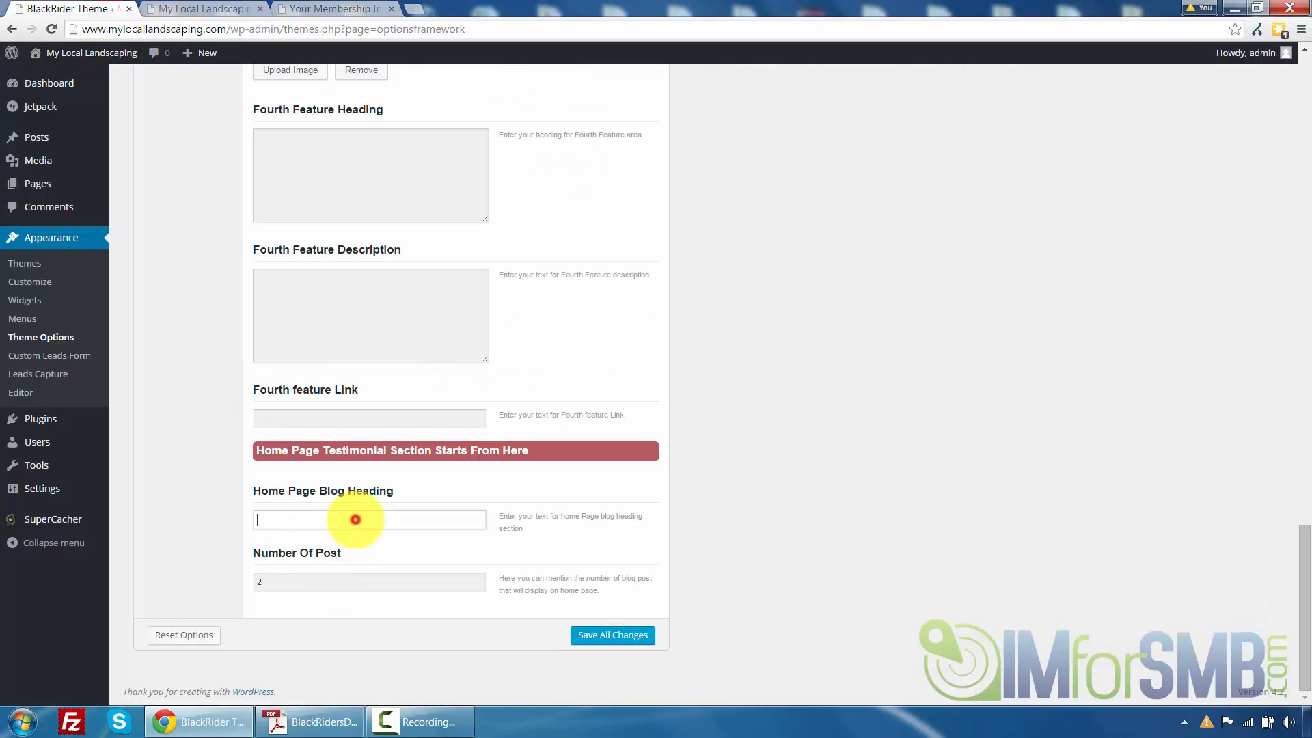
text(Latest Bl)
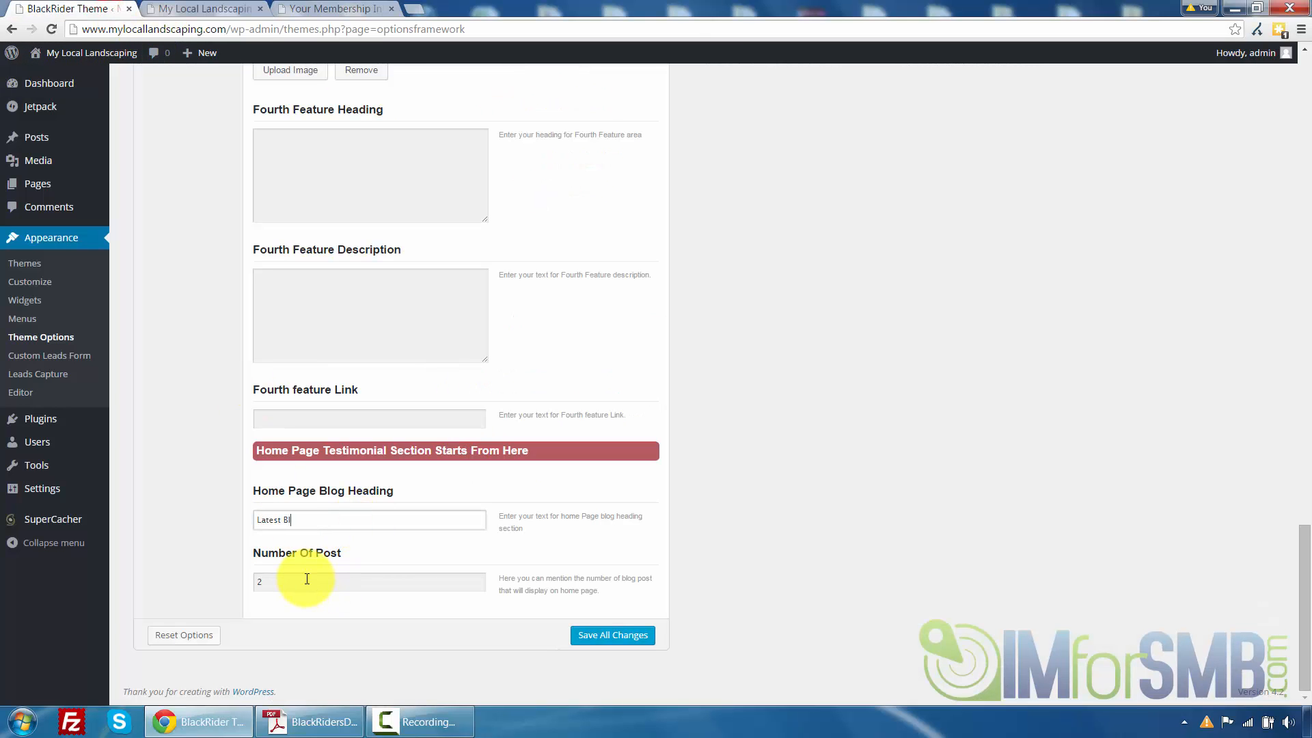
text(og Posts)
click(307, 579)
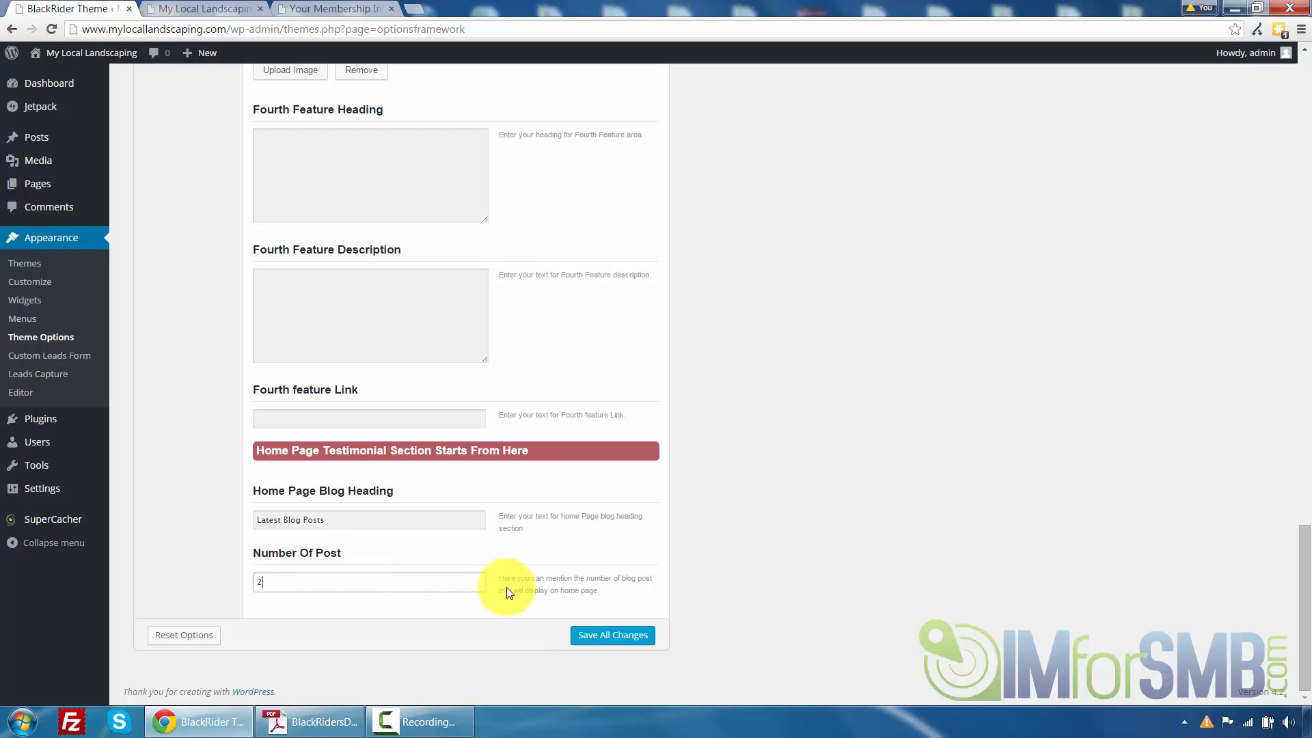
click(586, 635)
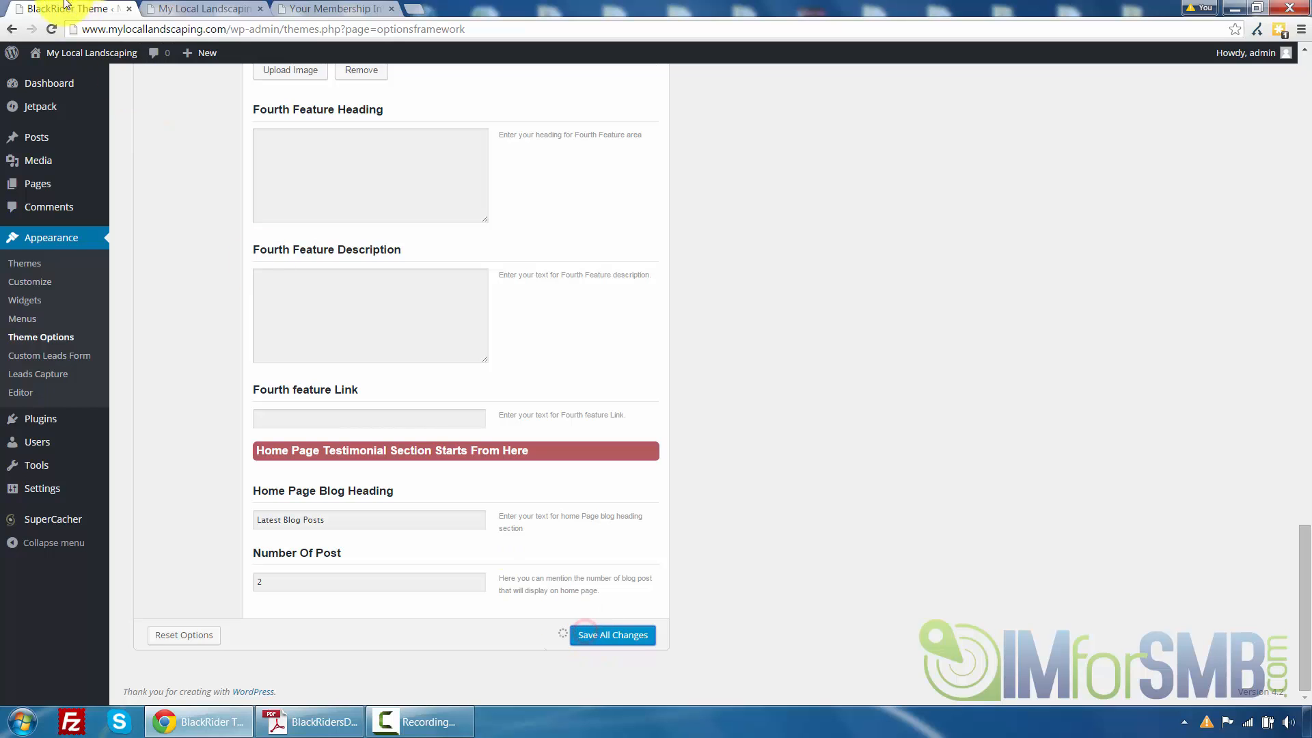
Reload the front page and check the blog section's new heading
click(198, 8)
click(49, 28)
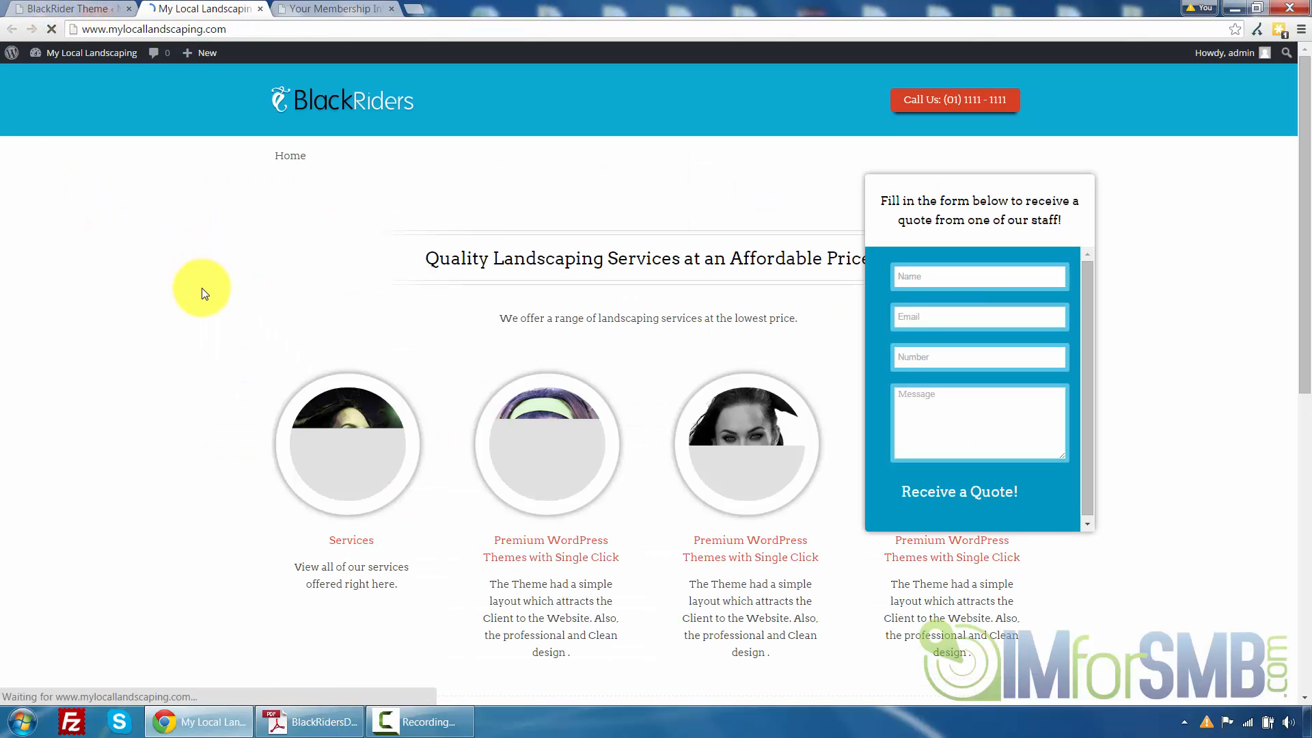
scroll(203, 289, down, 2)
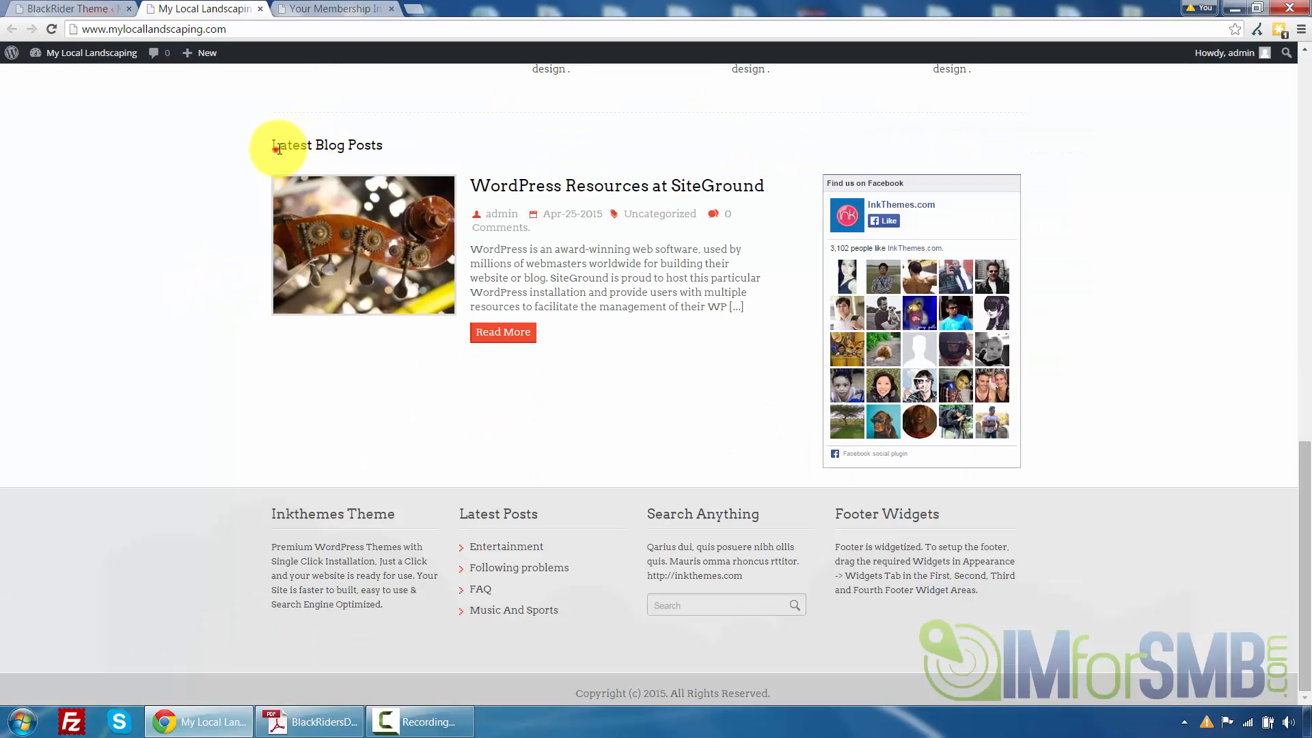
drag(275, 149, 343, 155)
click(365, 151)
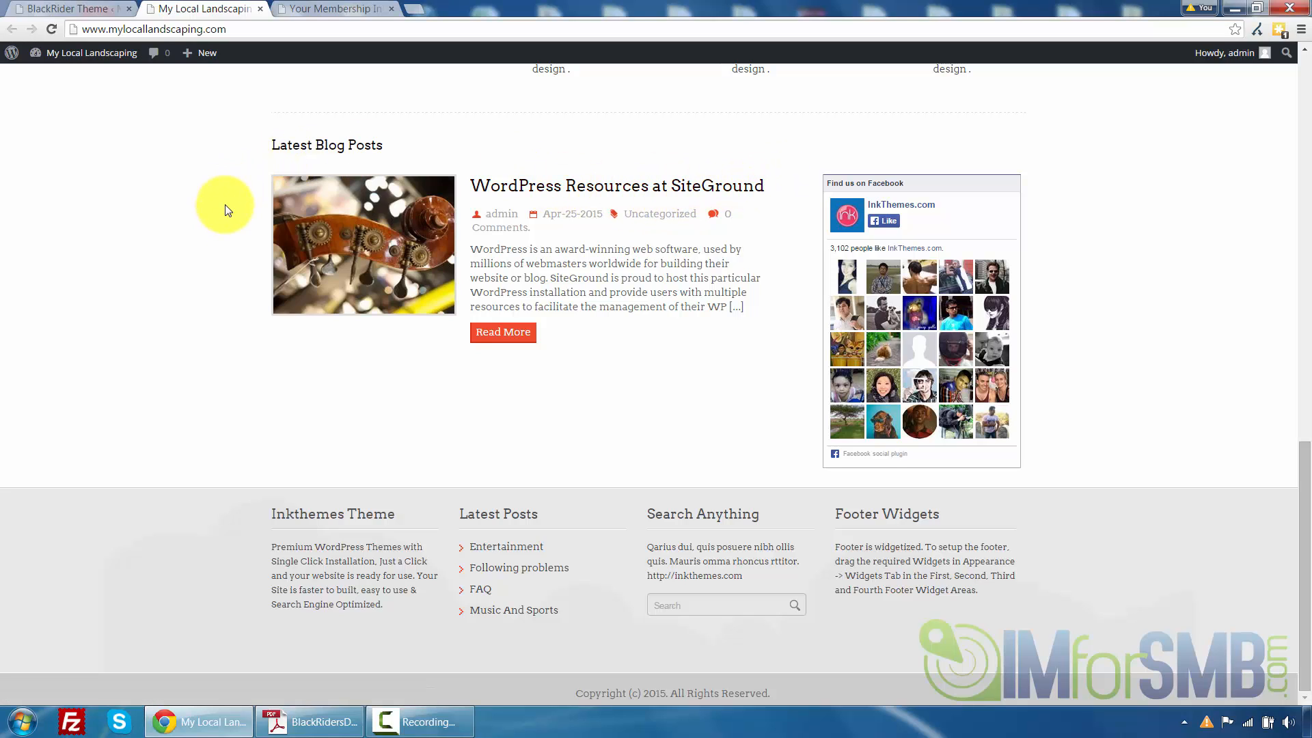
Set the Theme Stylesheet to green in Styling Options and save all changes
click(91, 8)
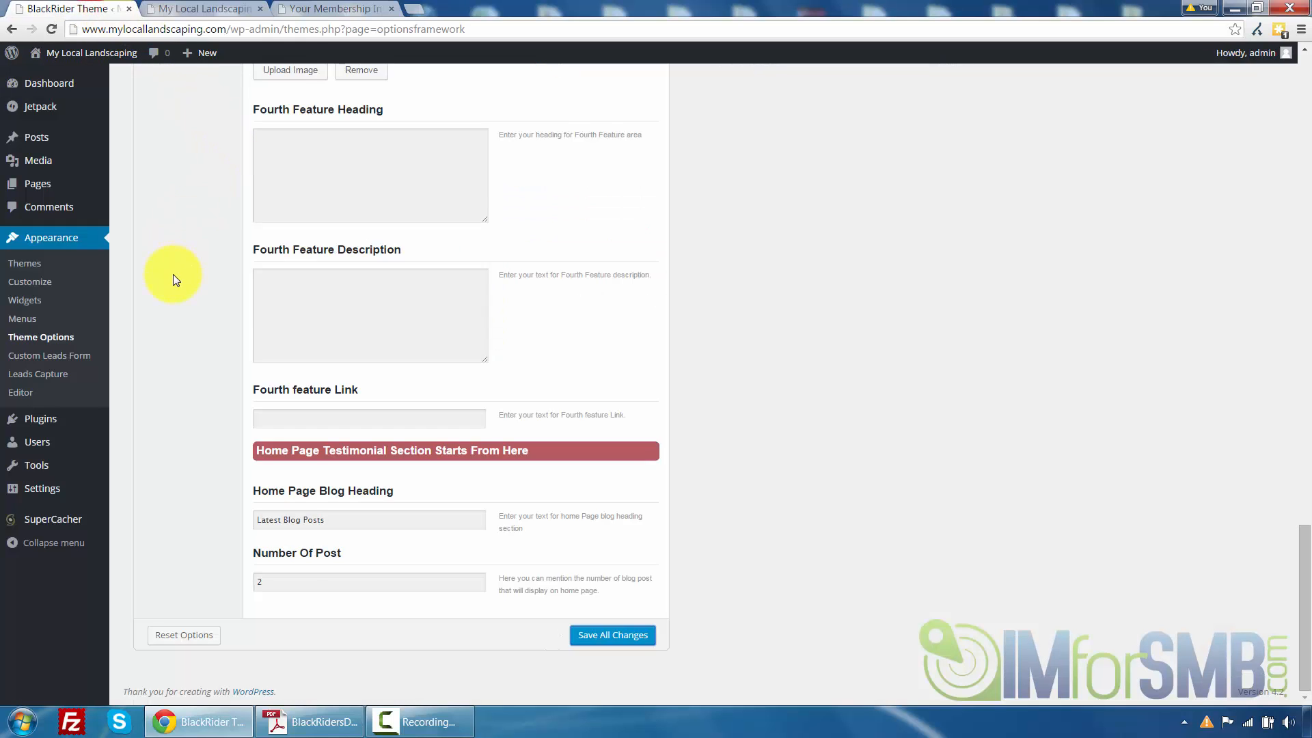
scroll(176, 279, up, 20)
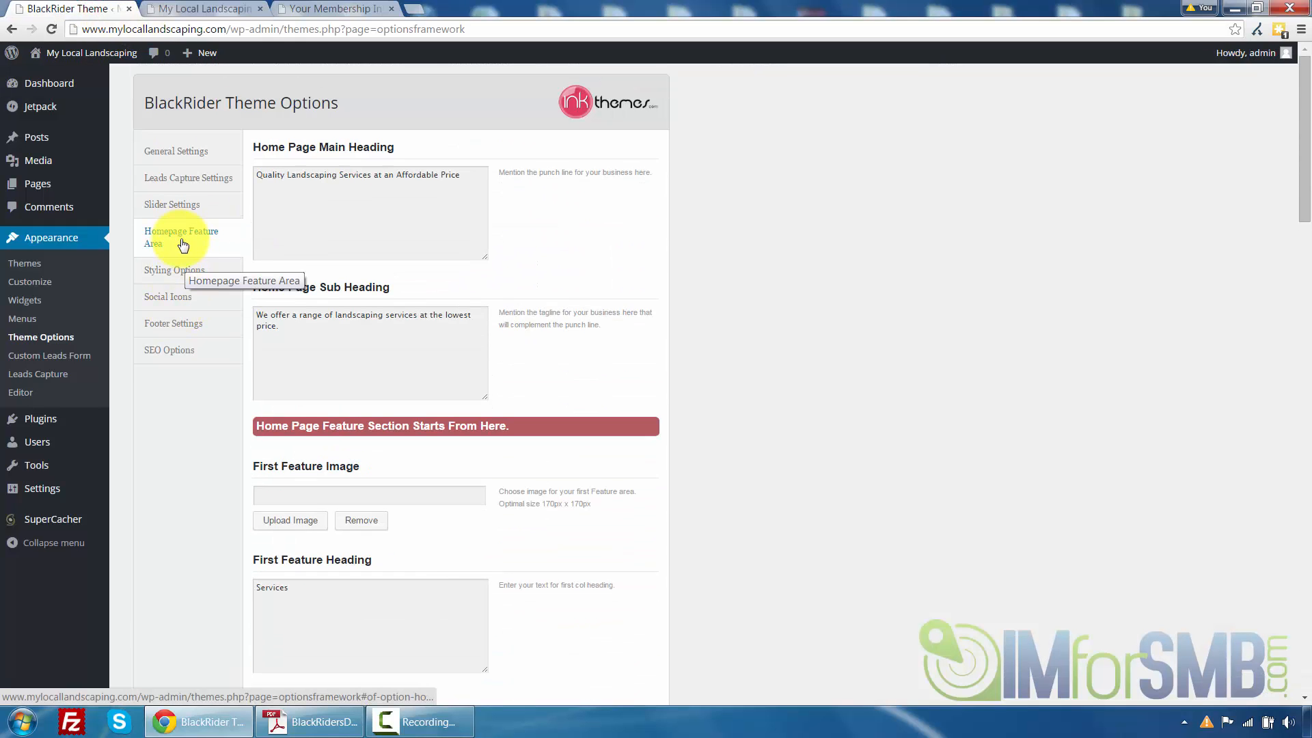
click(186, 270)
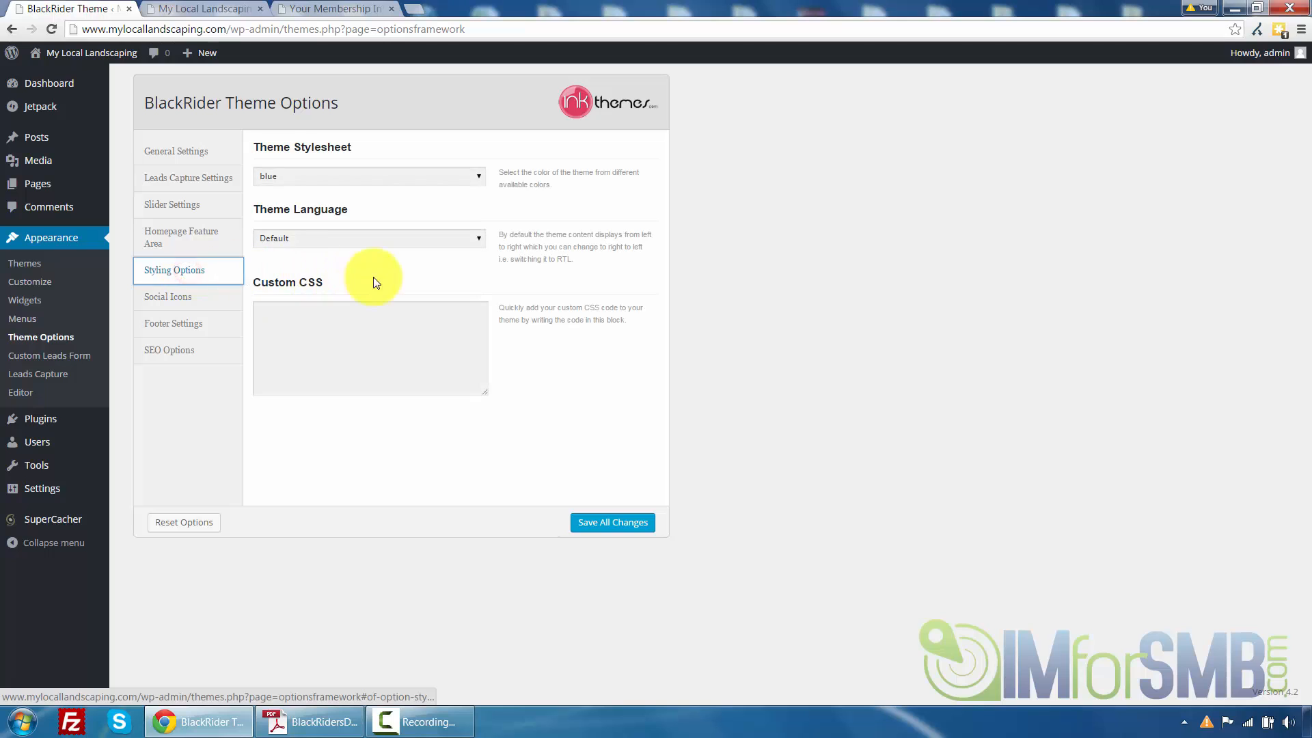
click(452, 175)
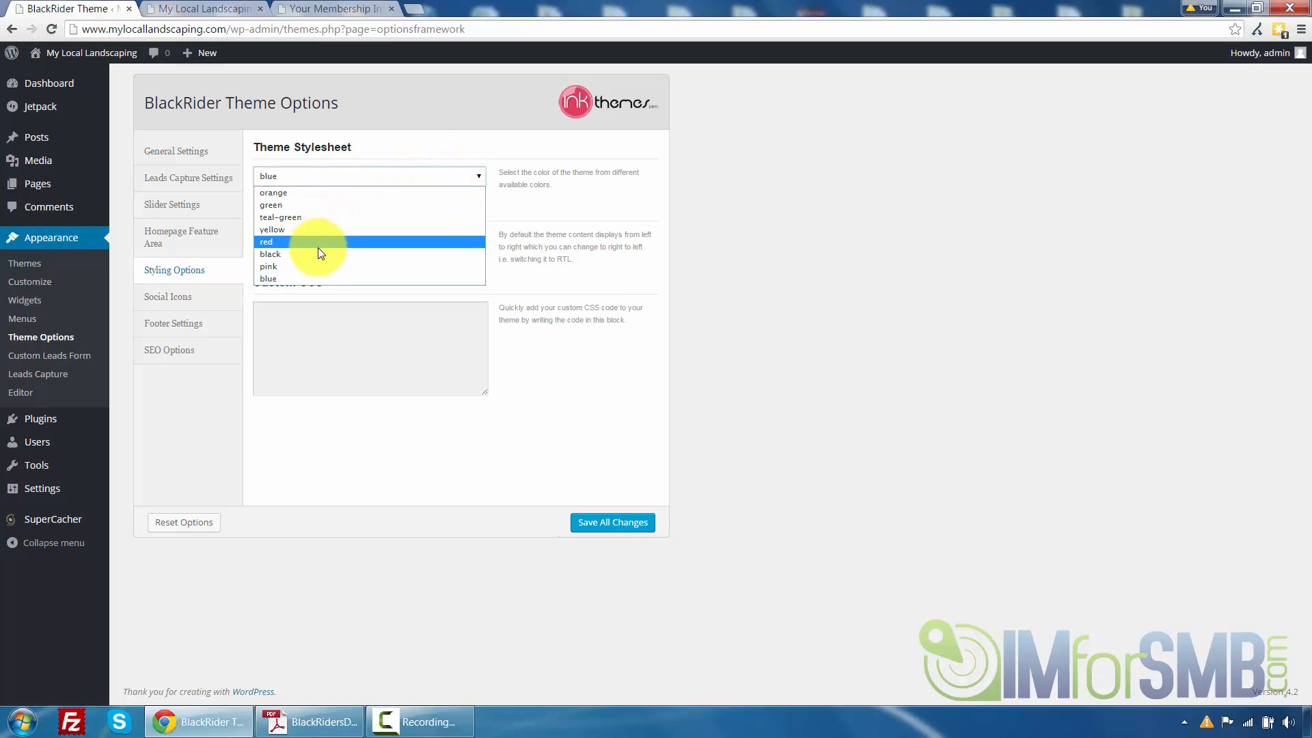
click(297, 207)
click(429, 238)
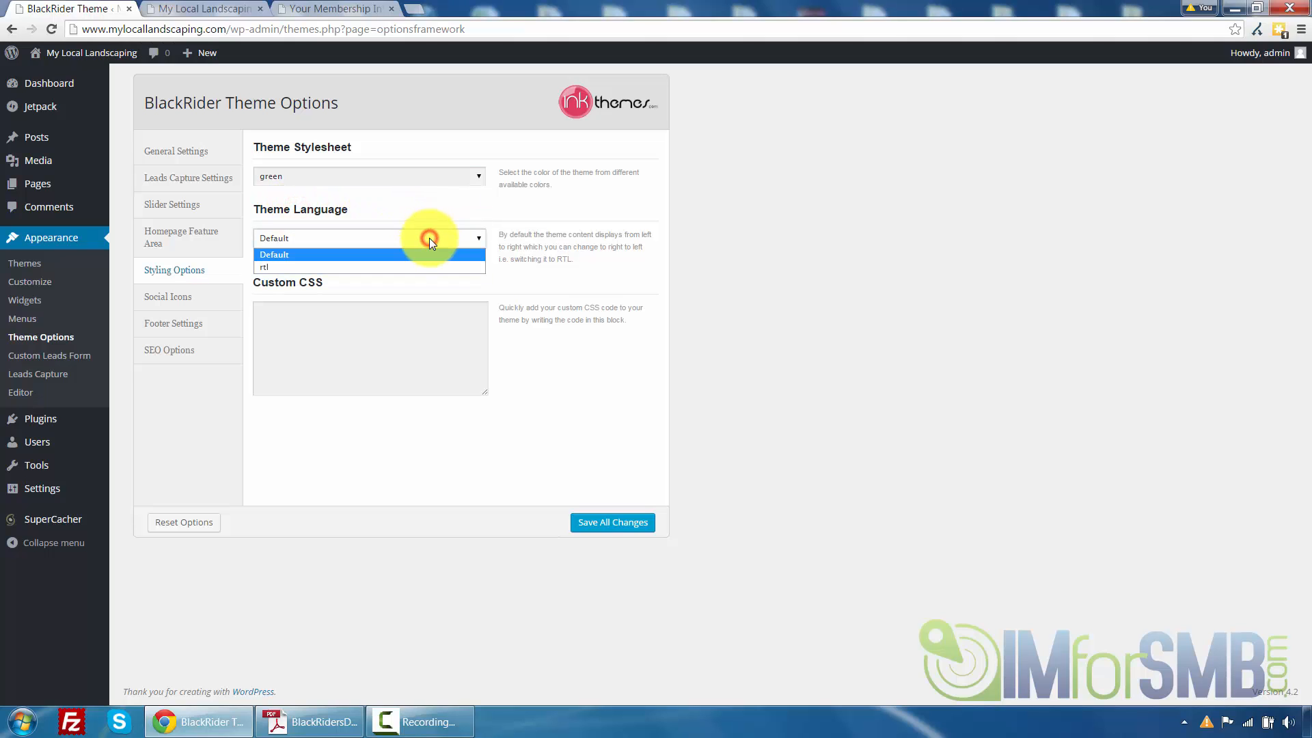
click(429, 238)
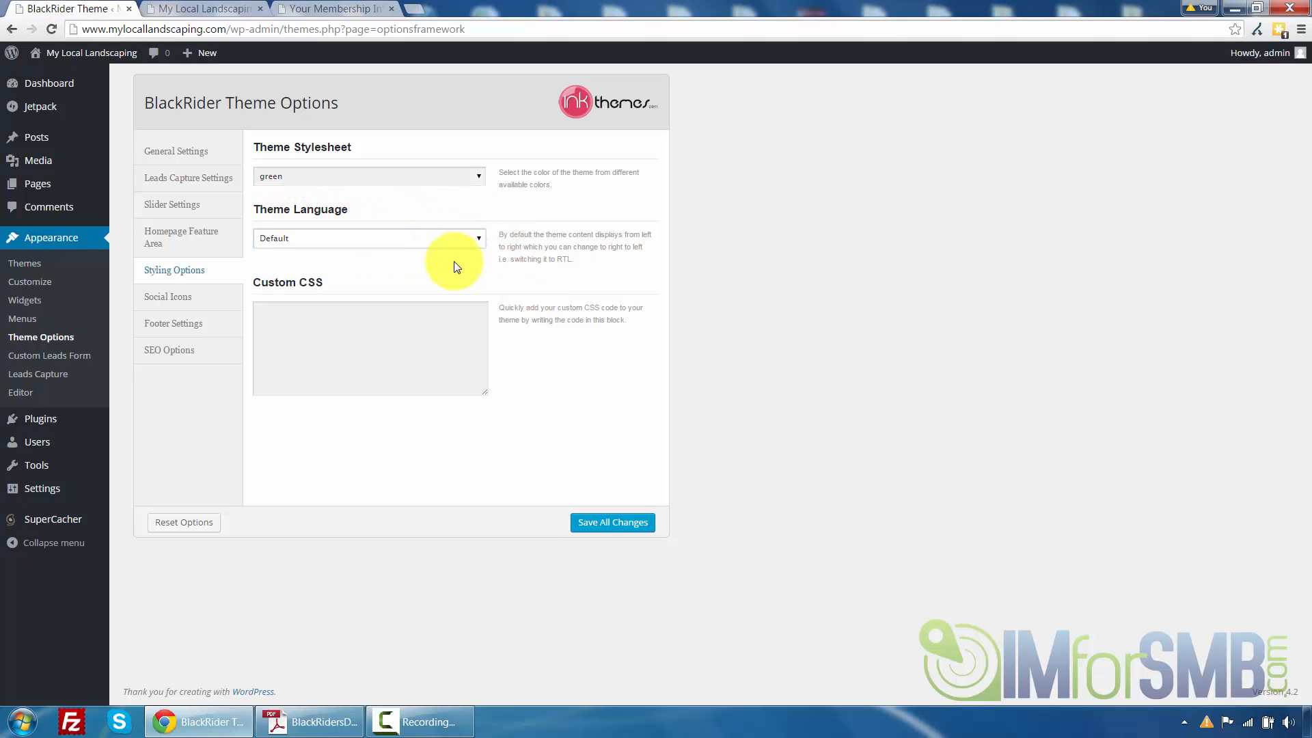
click(402, 320)
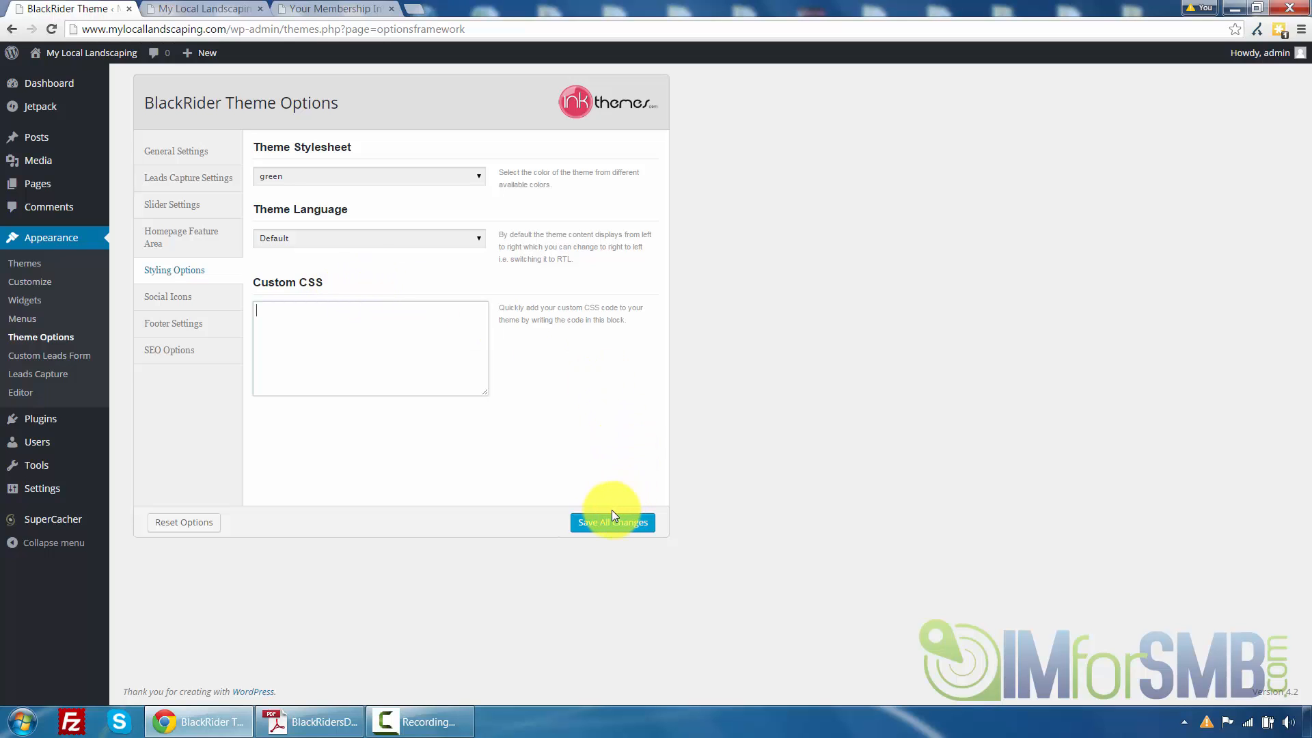
click(603, 528)
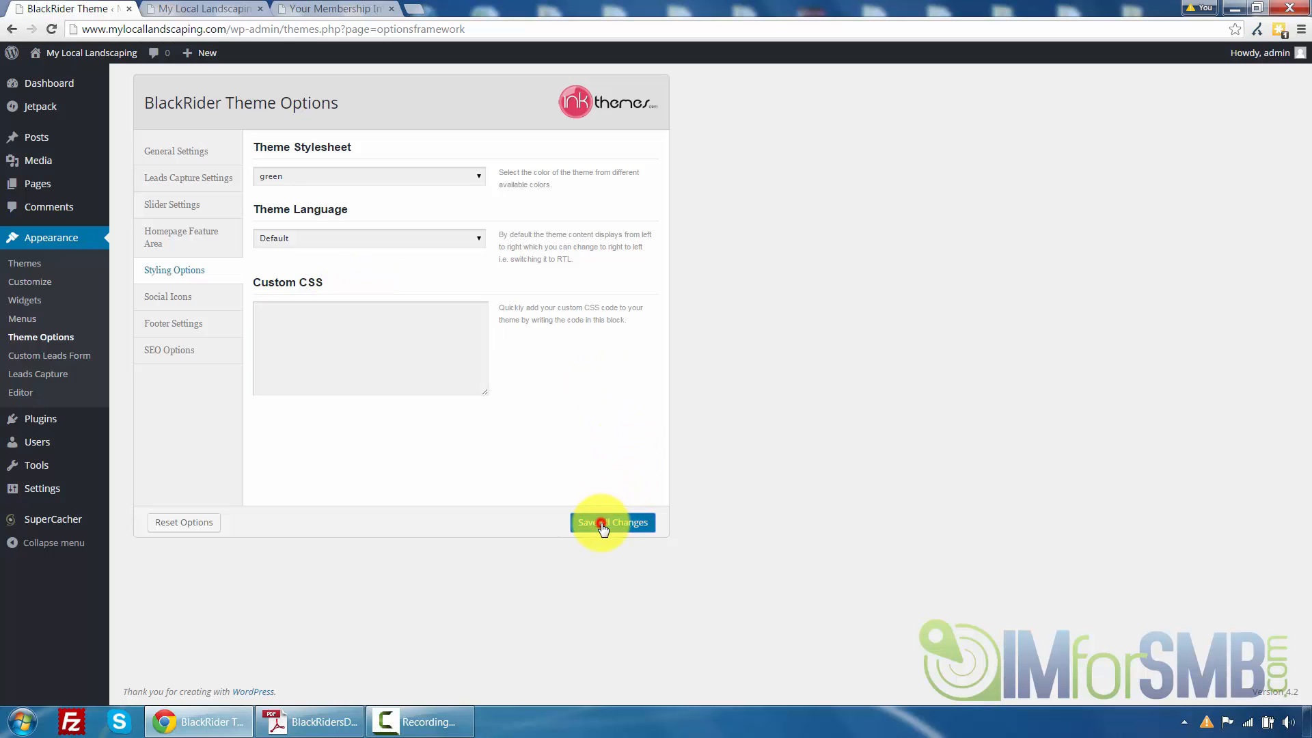
Reload the front page and check the site's new green colour scheme
click(191, 11)
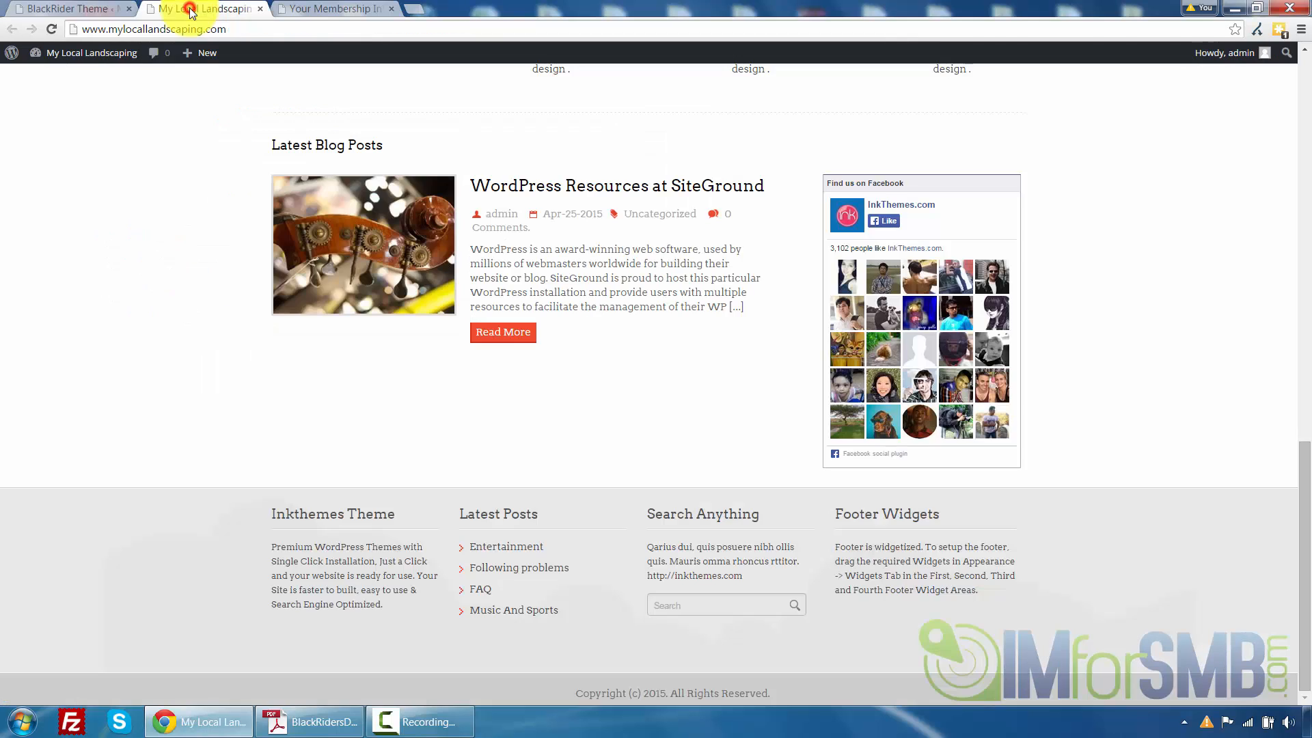
scroll(117, 220, up, 15)
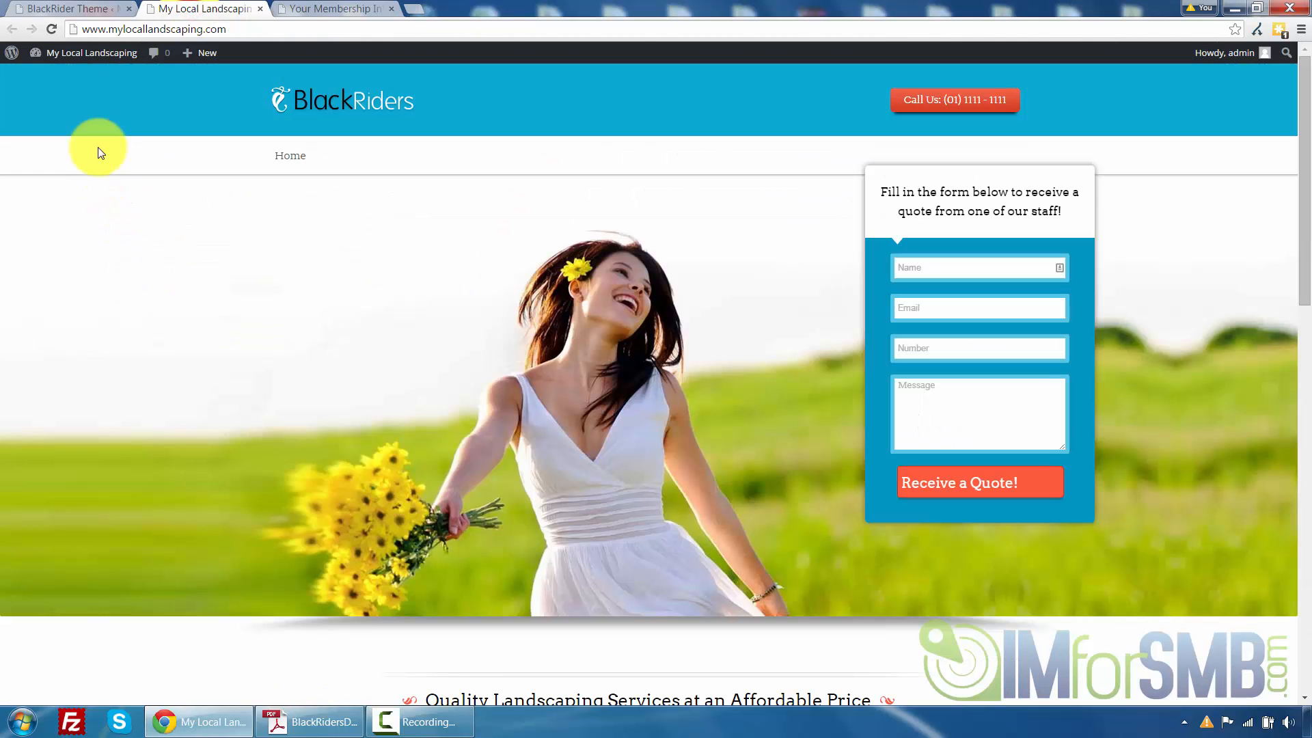
click(51, 29)
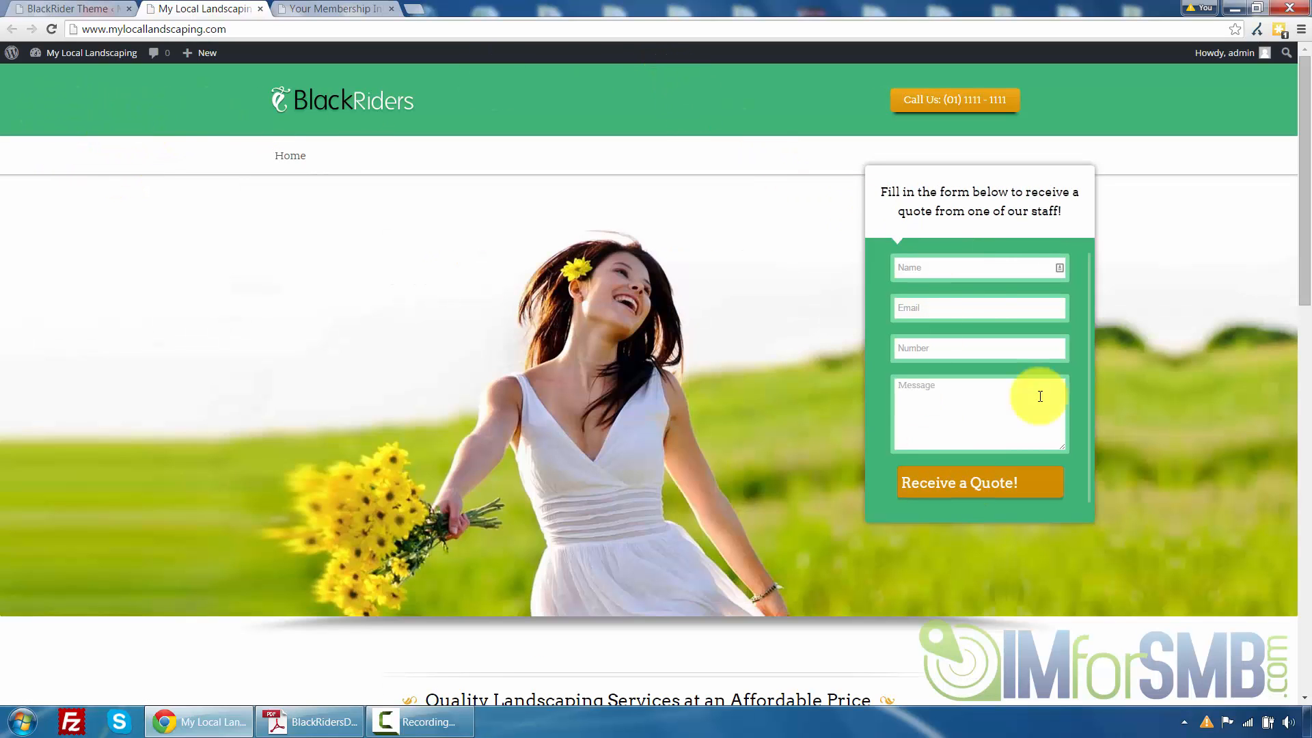
scroll(1146, 290, down, 13)
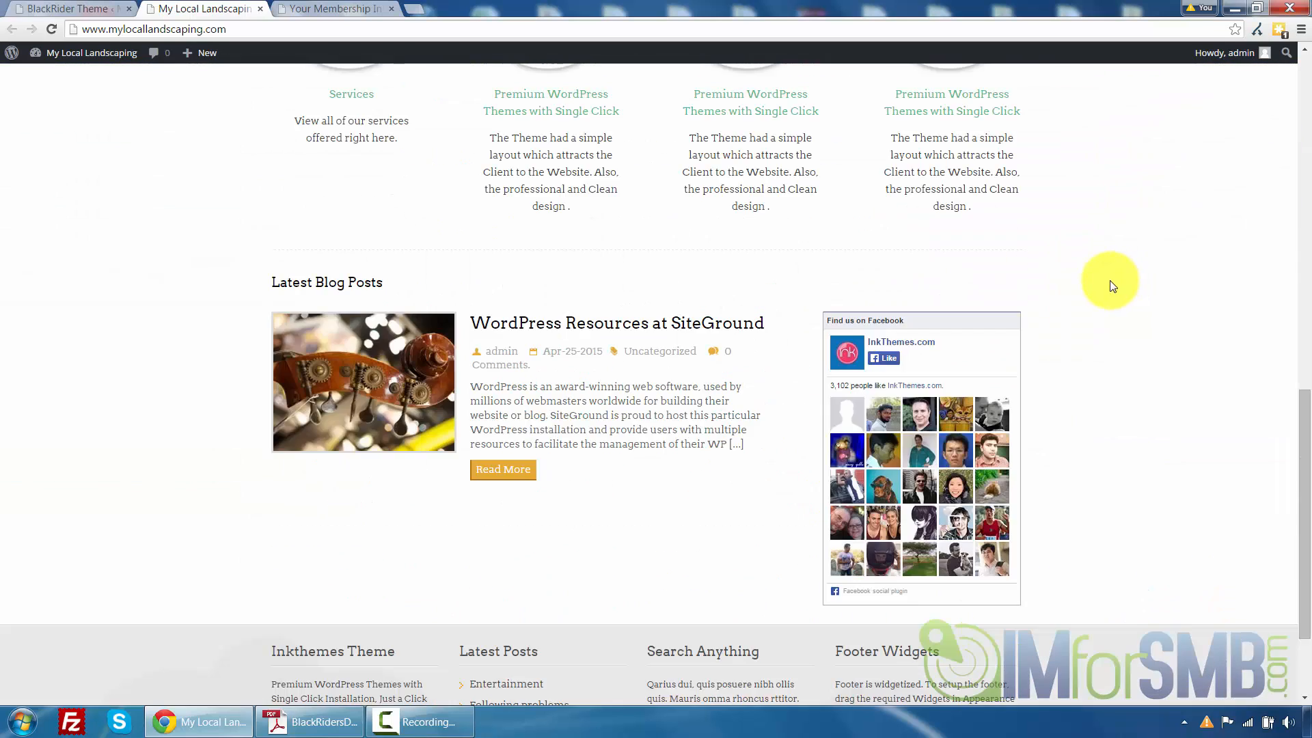
scroll(556, 343, up, 4)
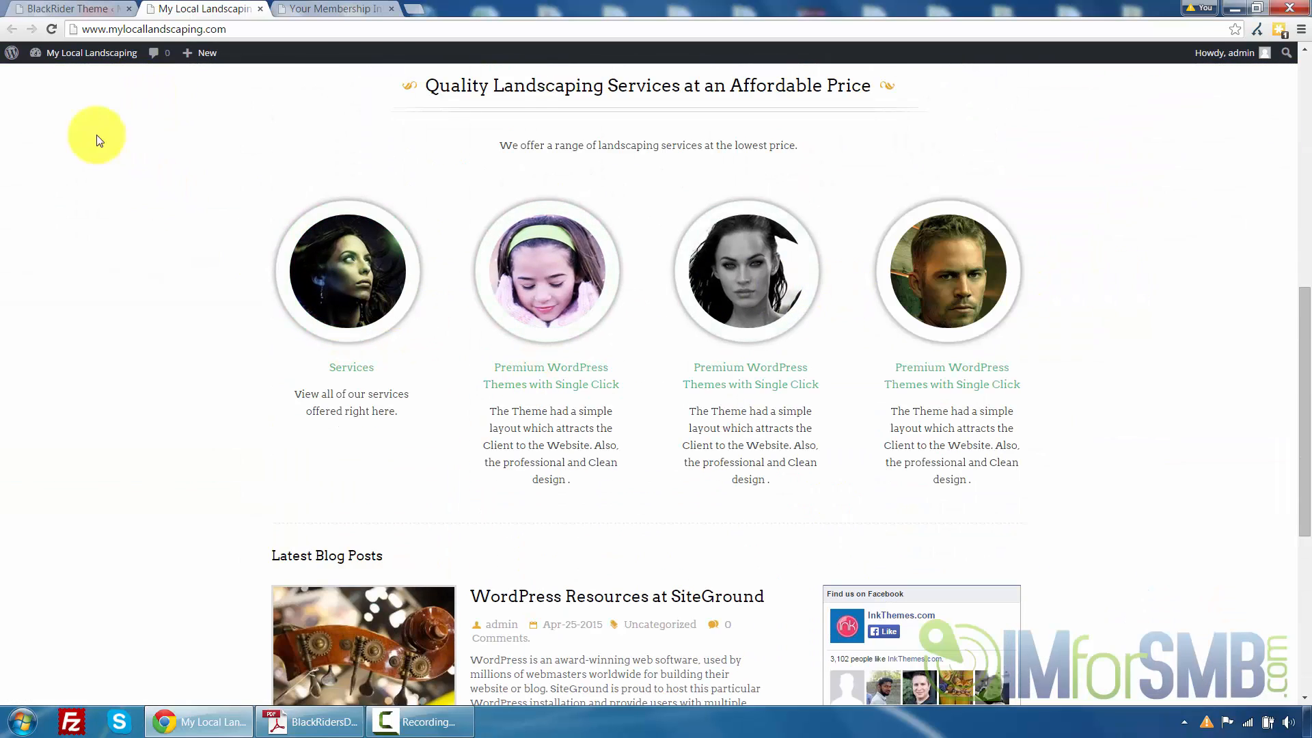
scroll(129, 173, up, 9)
click(60, 7)
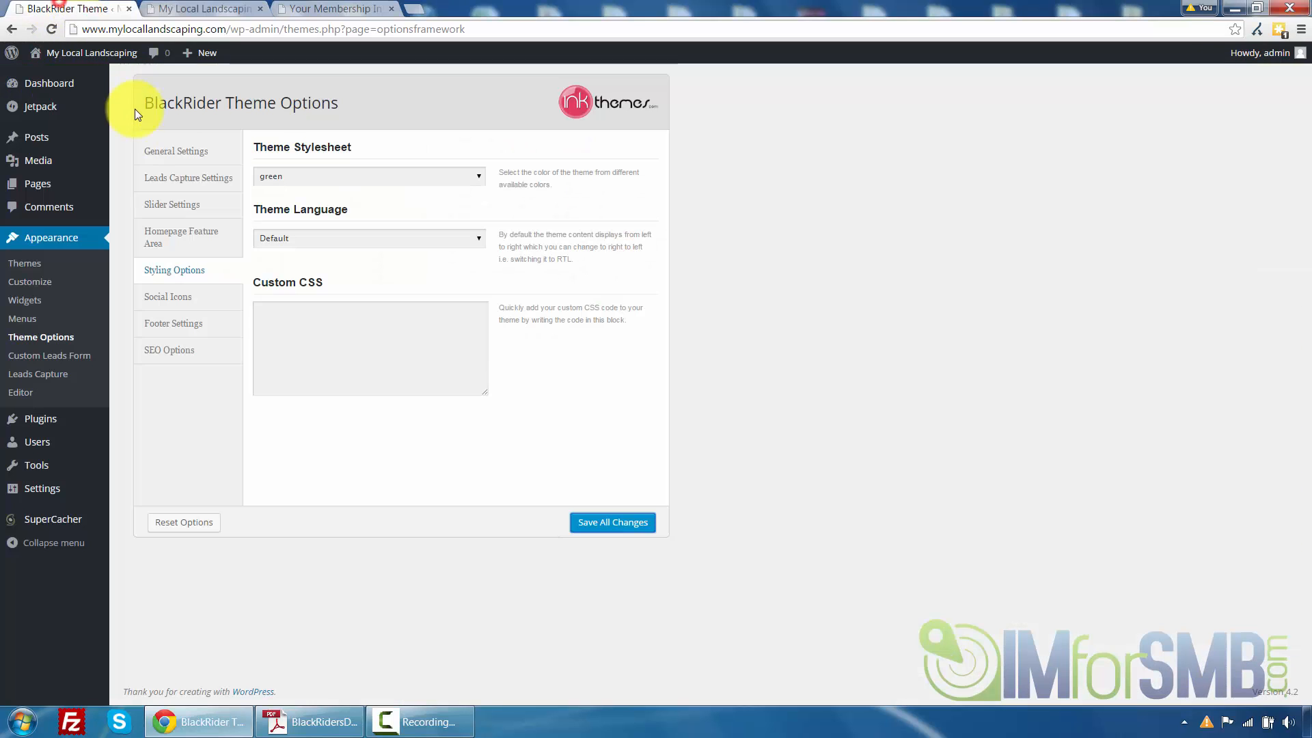
click(181, 301)
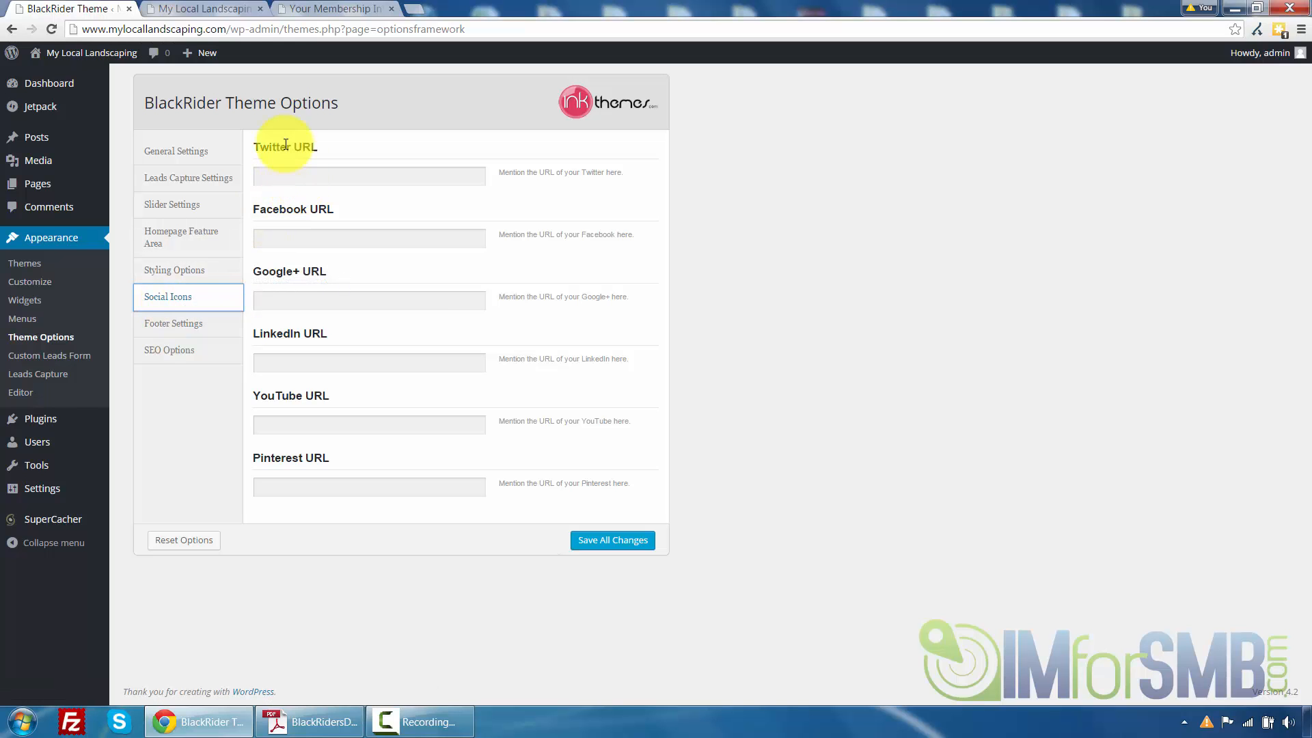
click(203, 8)
scroll(308, 383, down, 15)
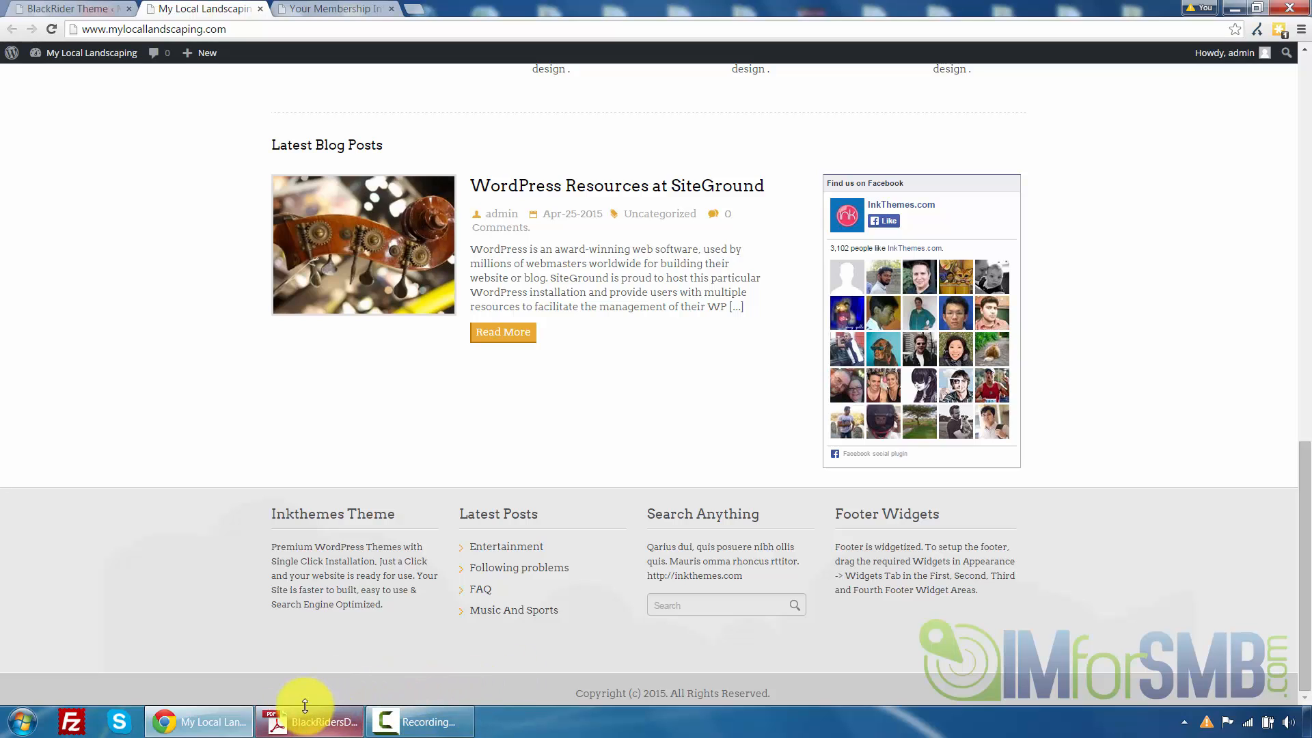
click(68, 8)
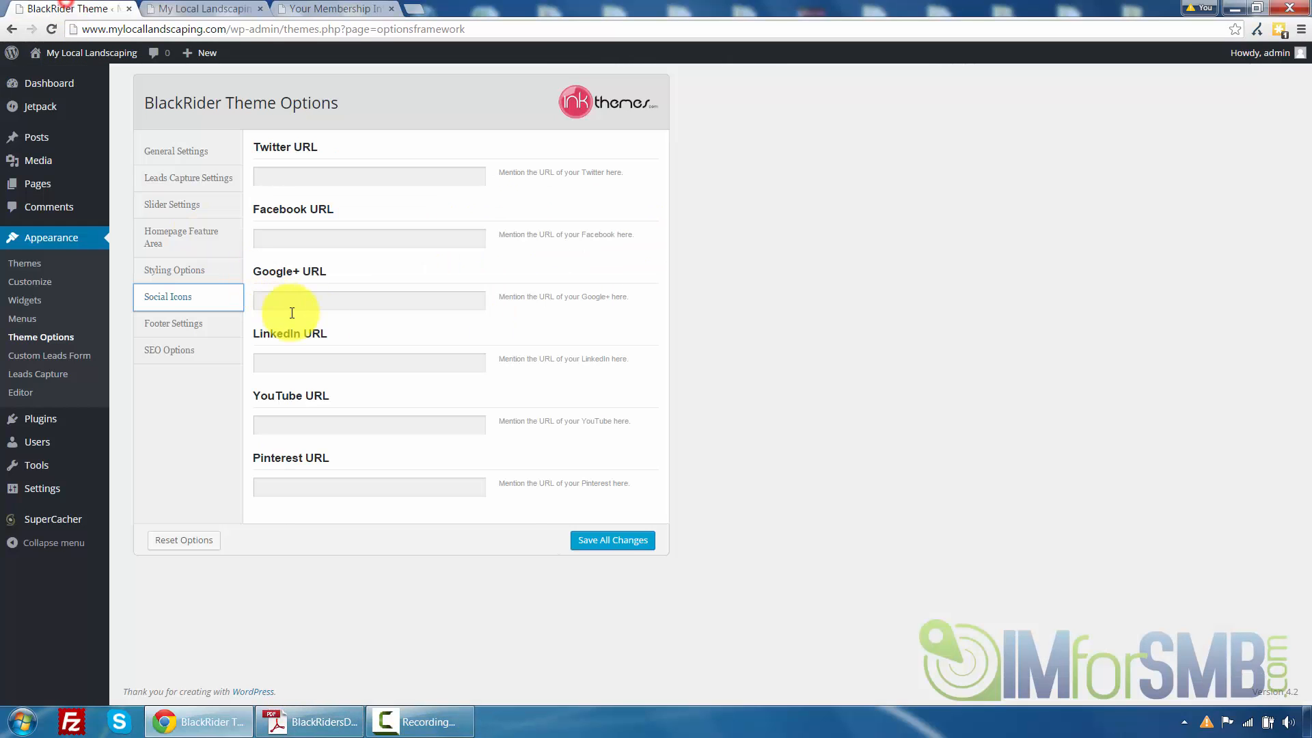
click(338, 175)
text(http://www.twitter.com)
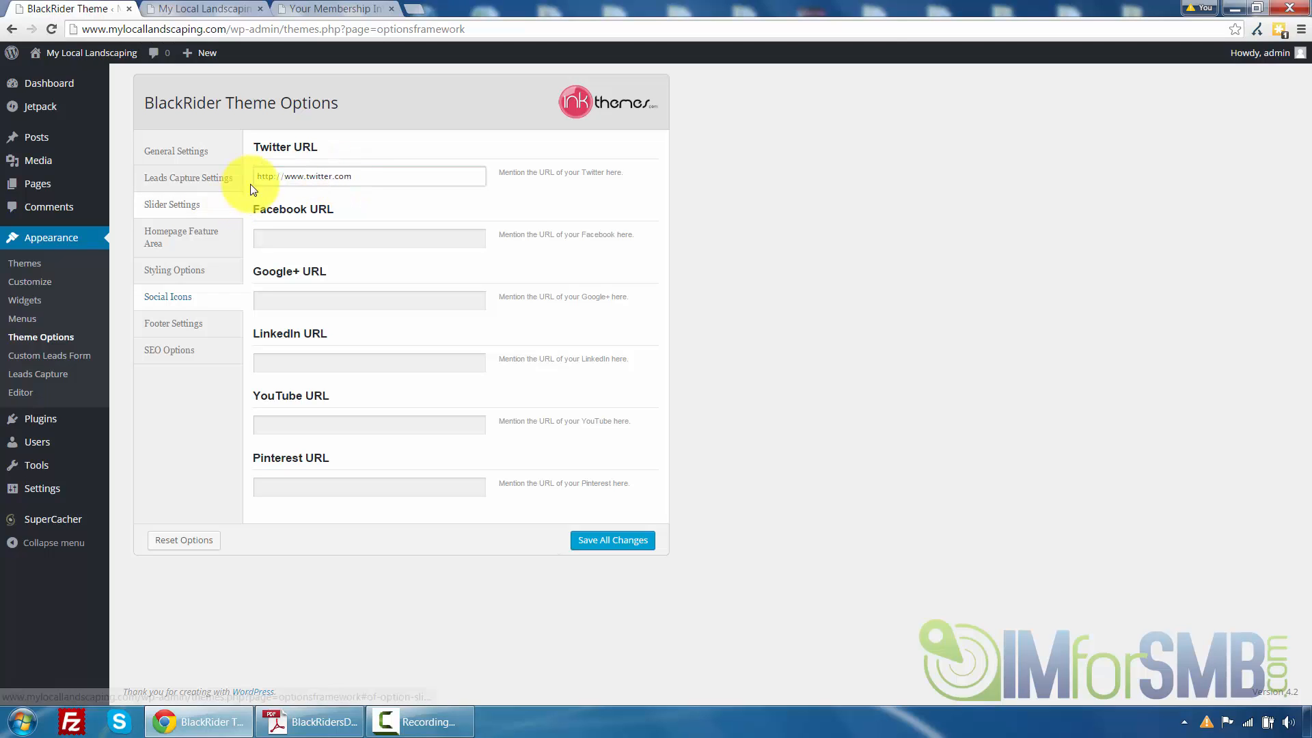
click(632, 540)
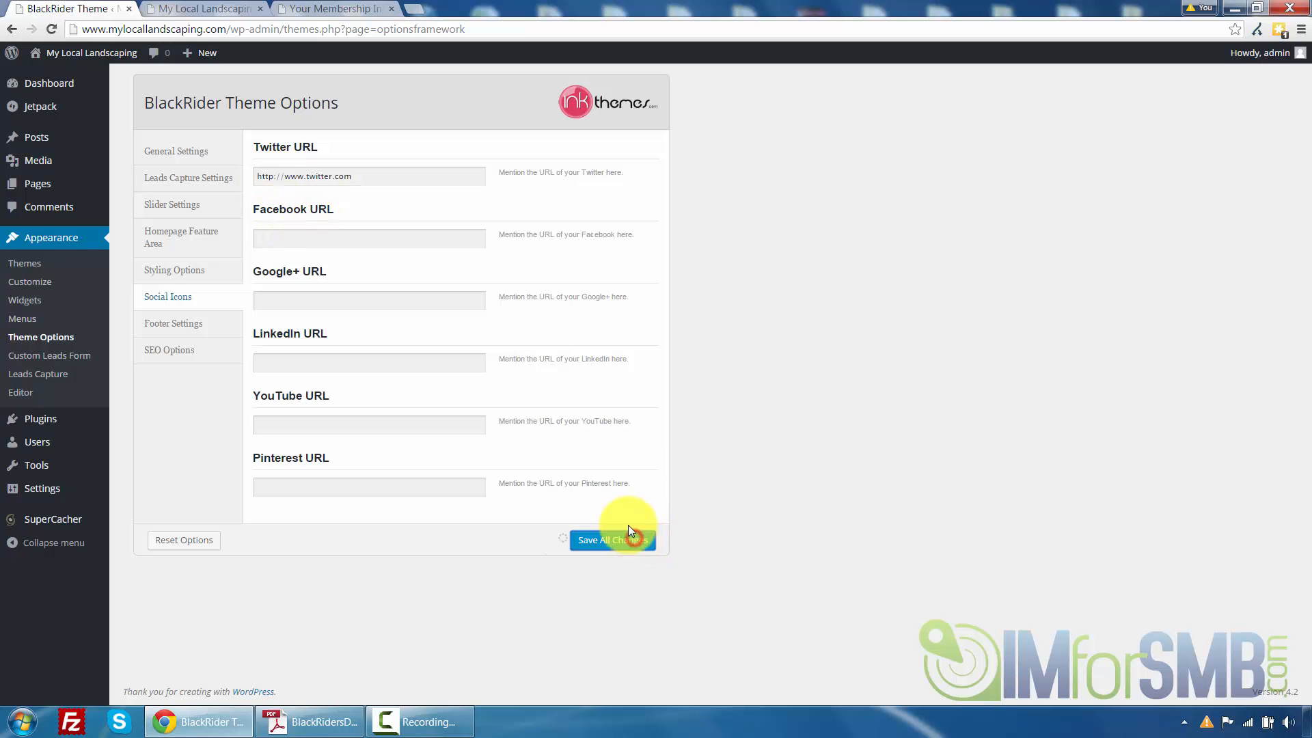
Reload the front page and check the footer for the Twitter icon
click(177, 7)
click(54, 28)
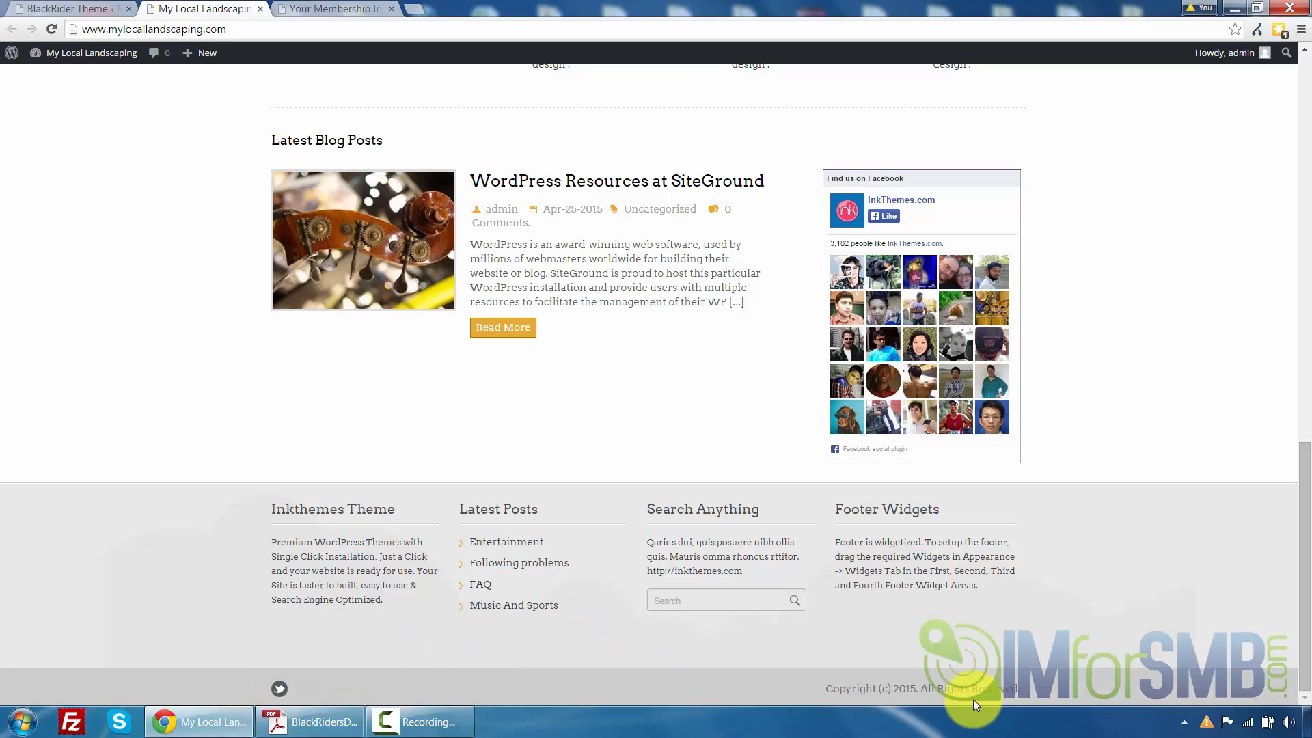
click(57, 7)
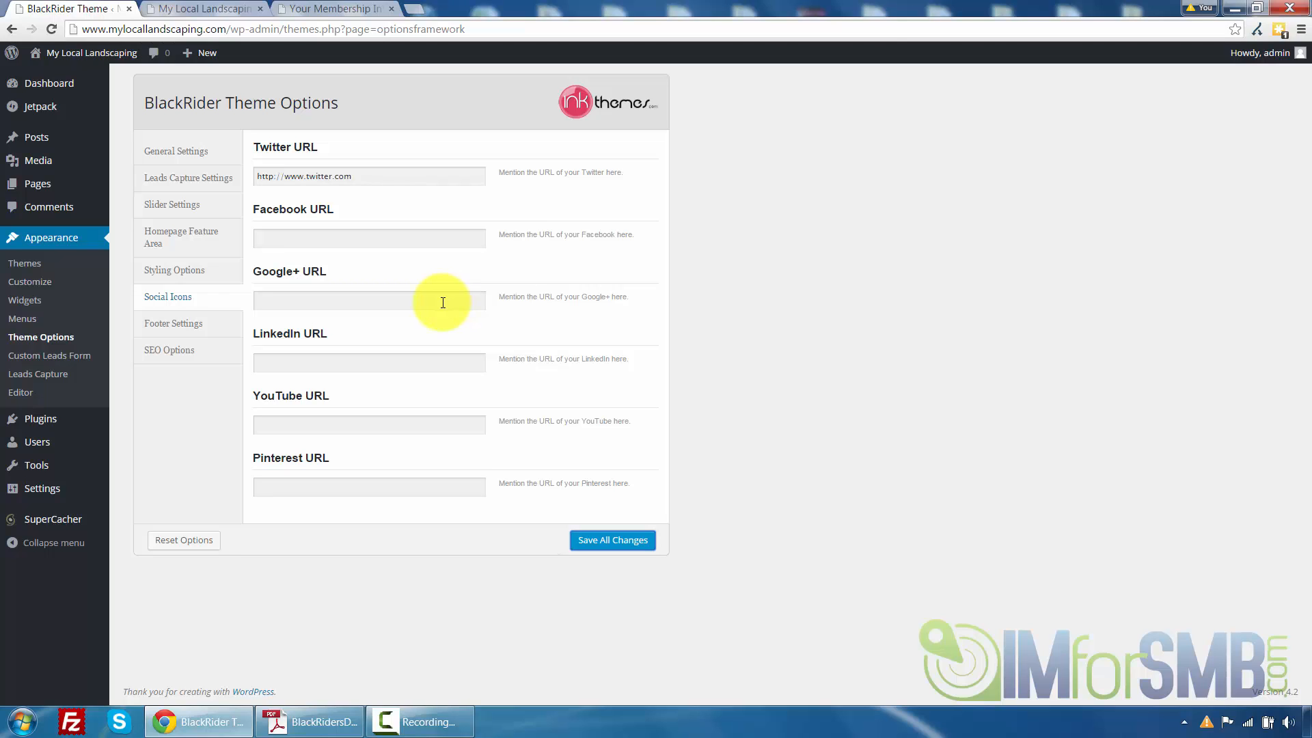
Change the footer text to 'Copyright © 2015 MyLocalLandscaping.com. All Rights Reserved.' and save all changes
click(198, 322)
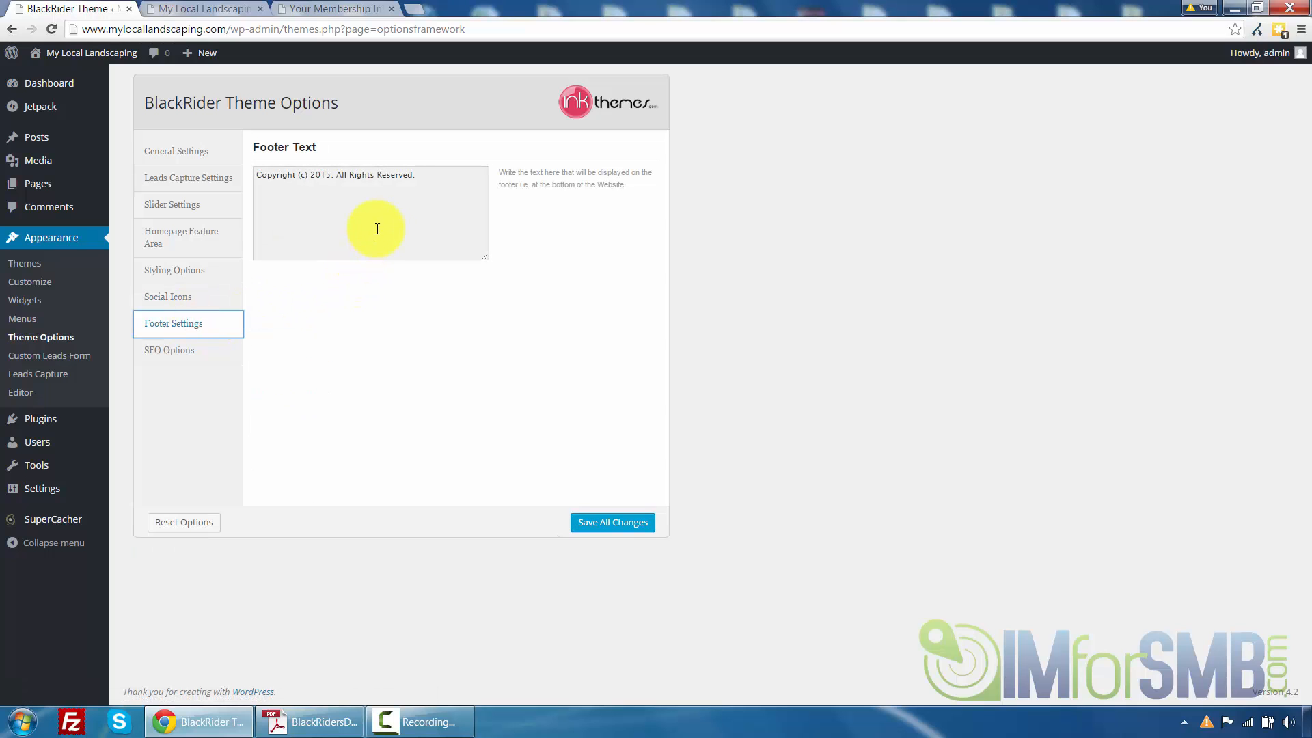
click(437, 178)
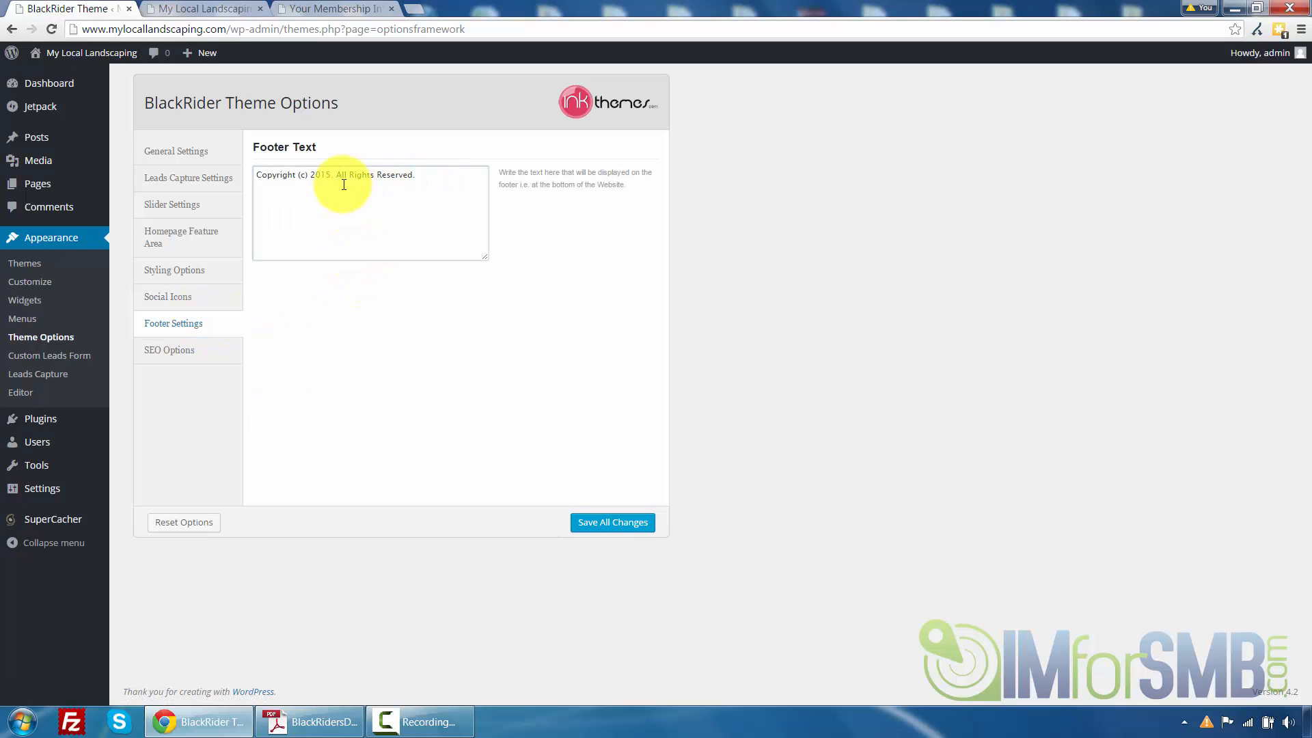
click(298, 170)
text(©)
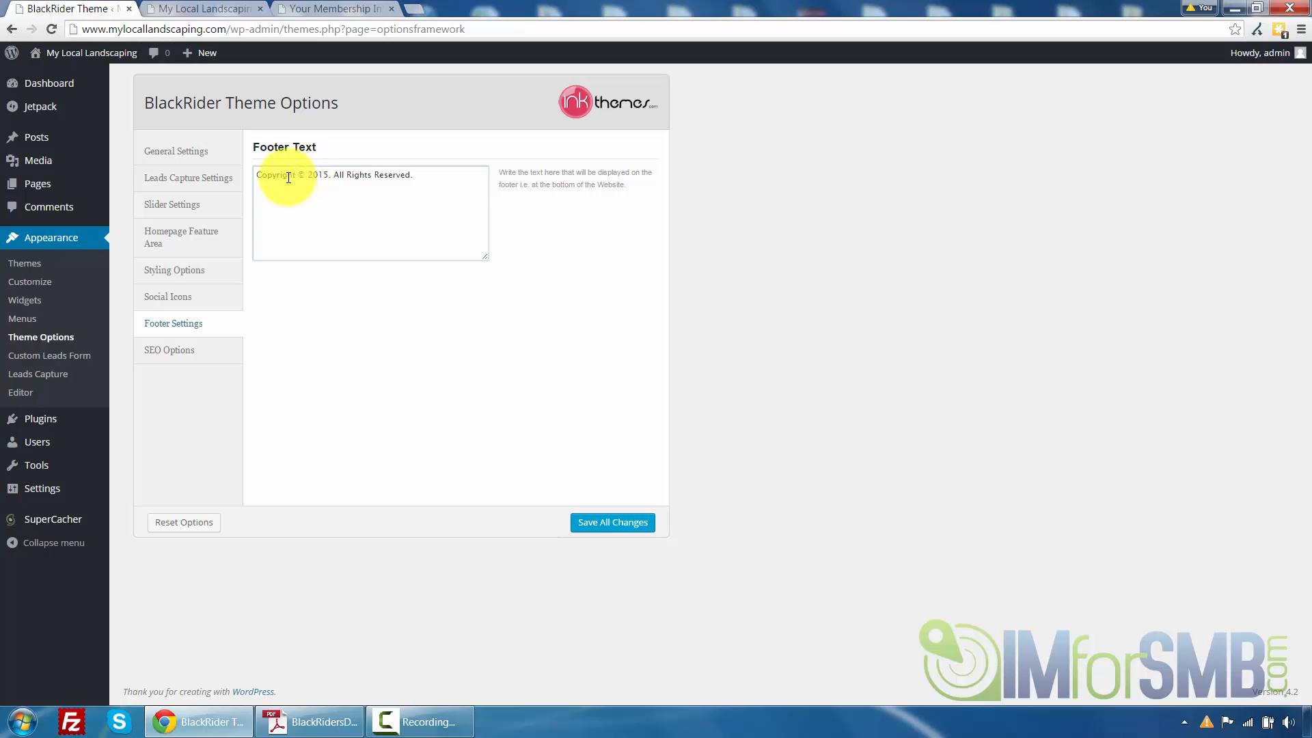
click(331, 175)
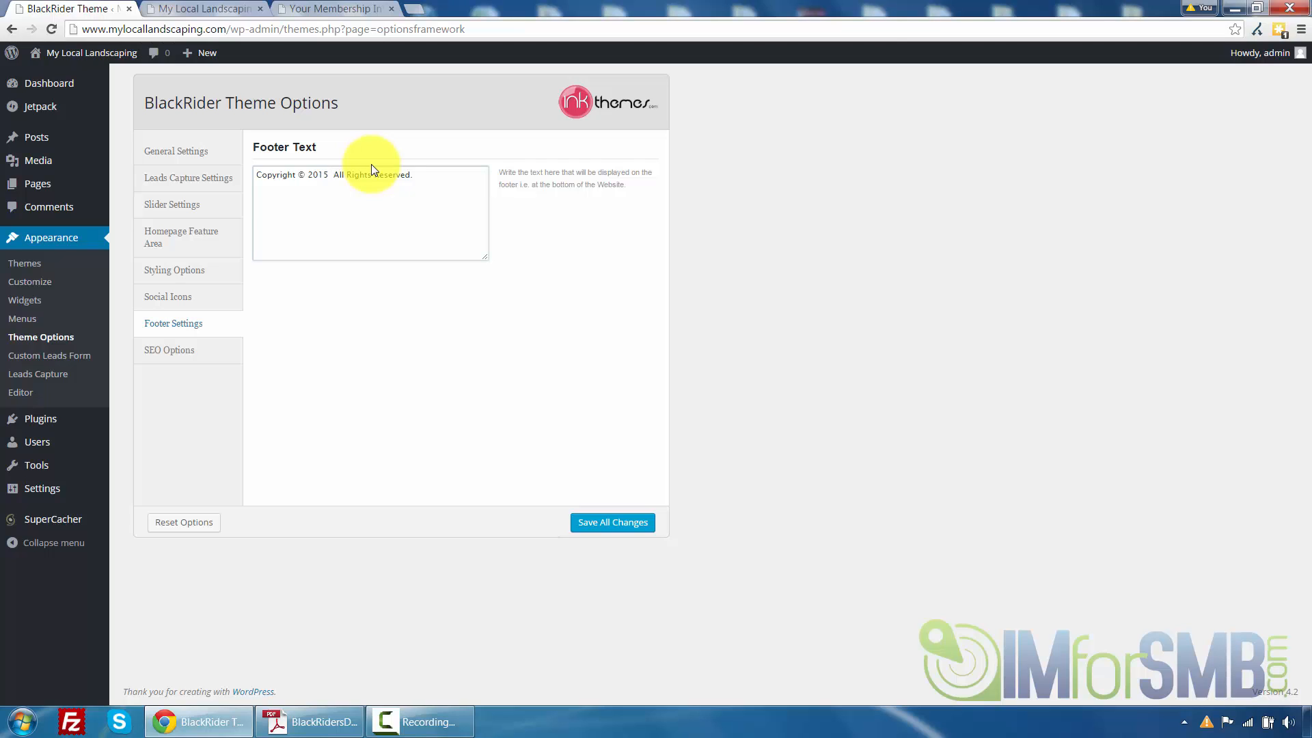
text(MyLocalLandscaping.com.)
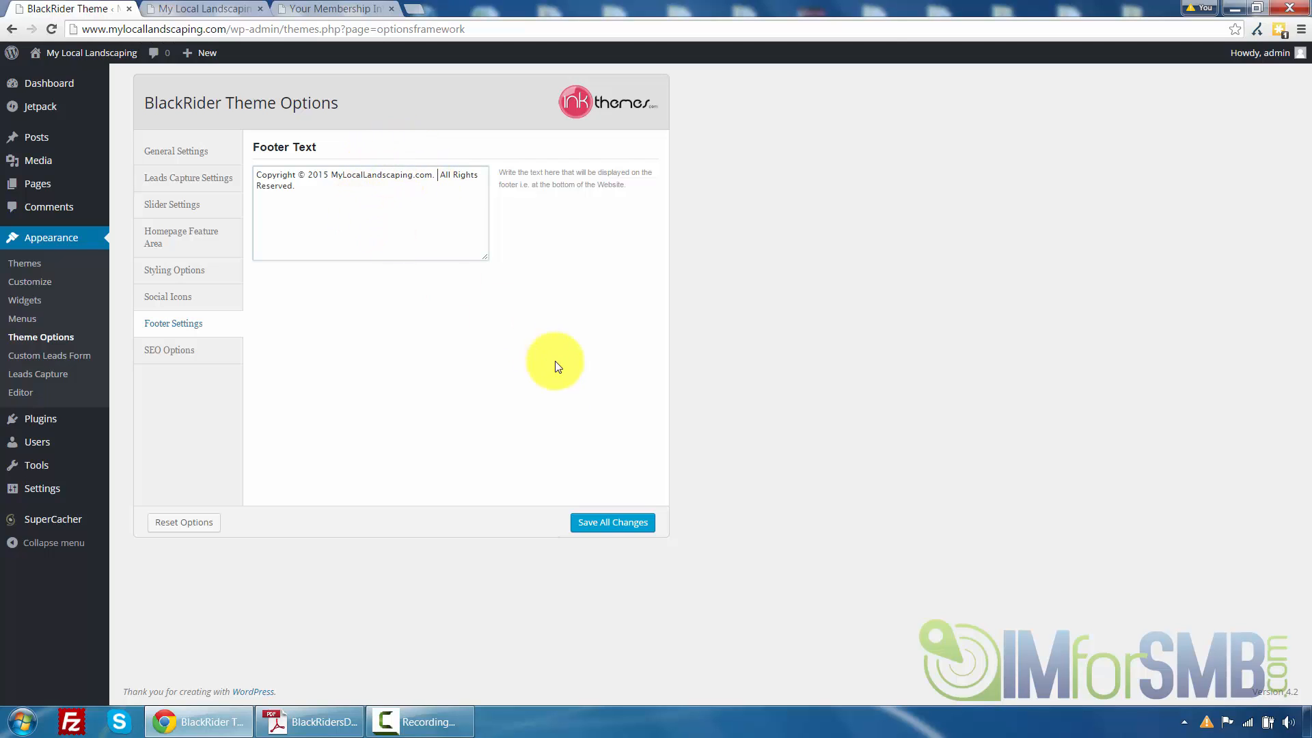
click(580, 525)
Reload the front page and check the footer's copyright text
click(179, 7)
click(54, 31)
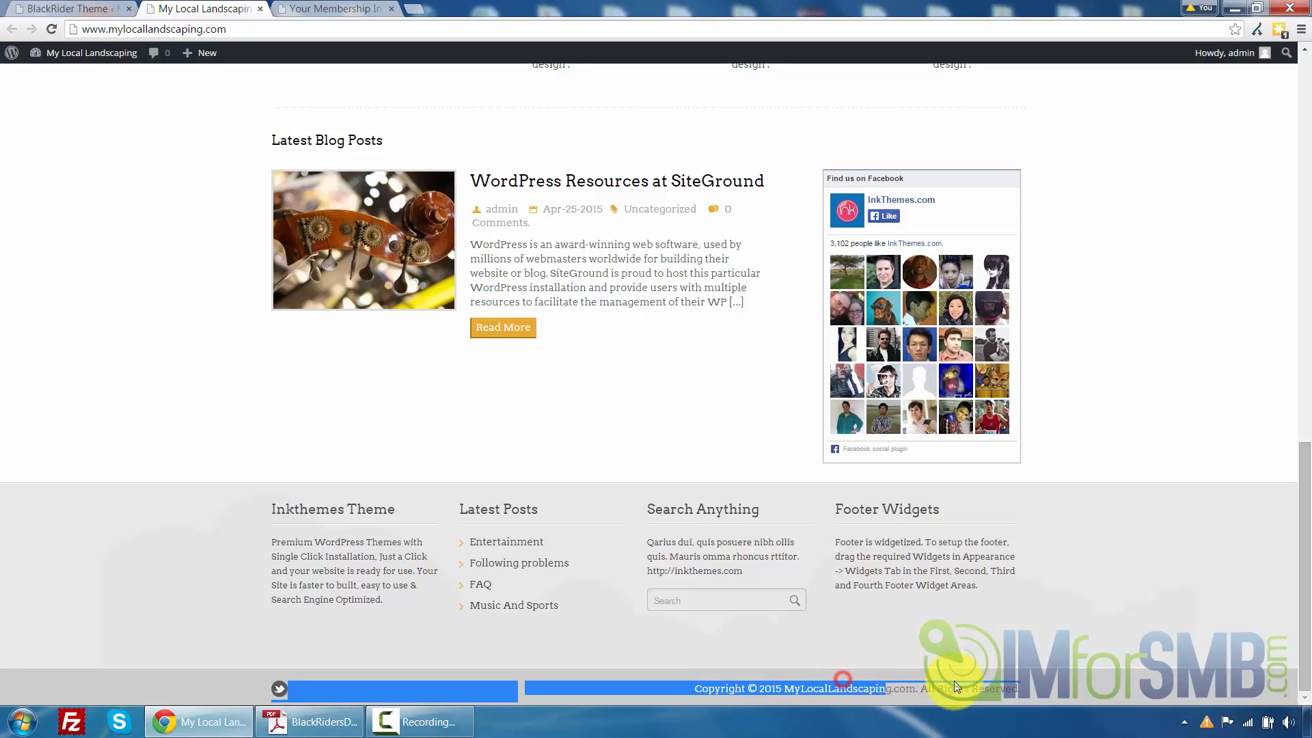
click(104, 6)
Review the SEO Options fields, return to General Settings, and go back to the front page
click(205, 351)
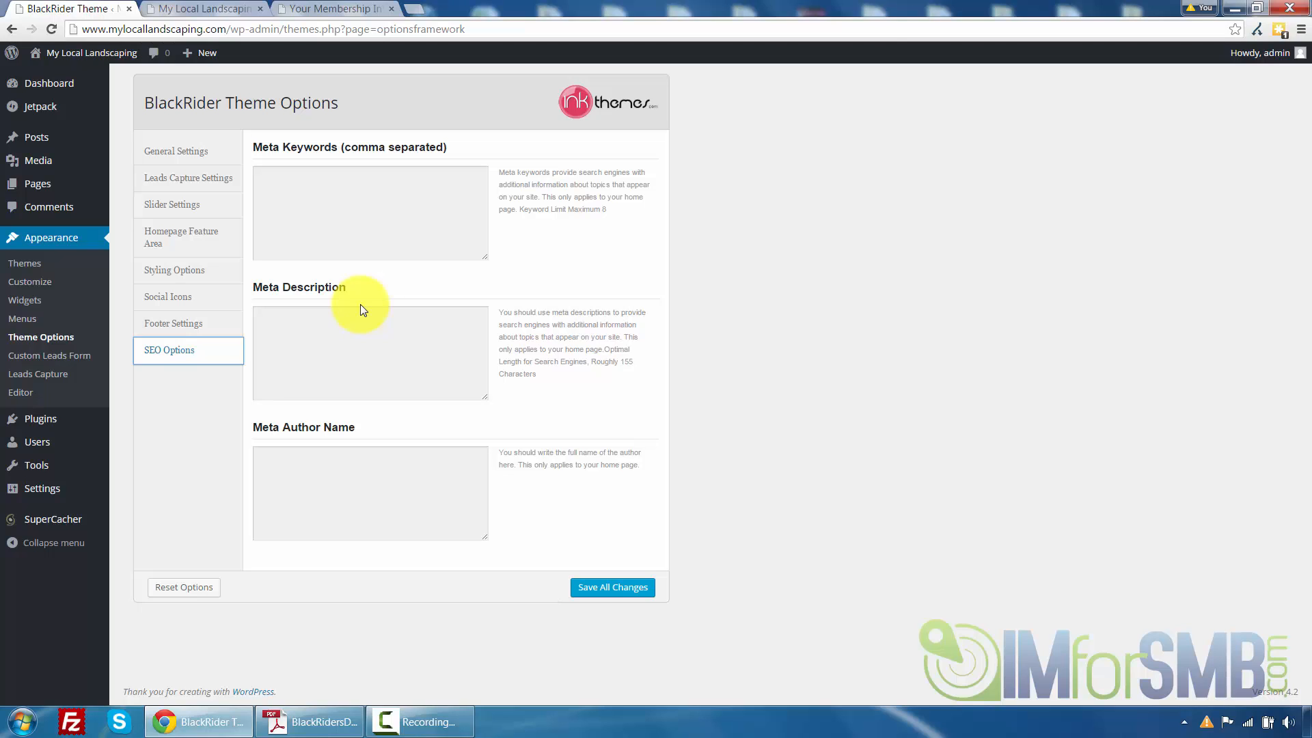
click(212, 152)
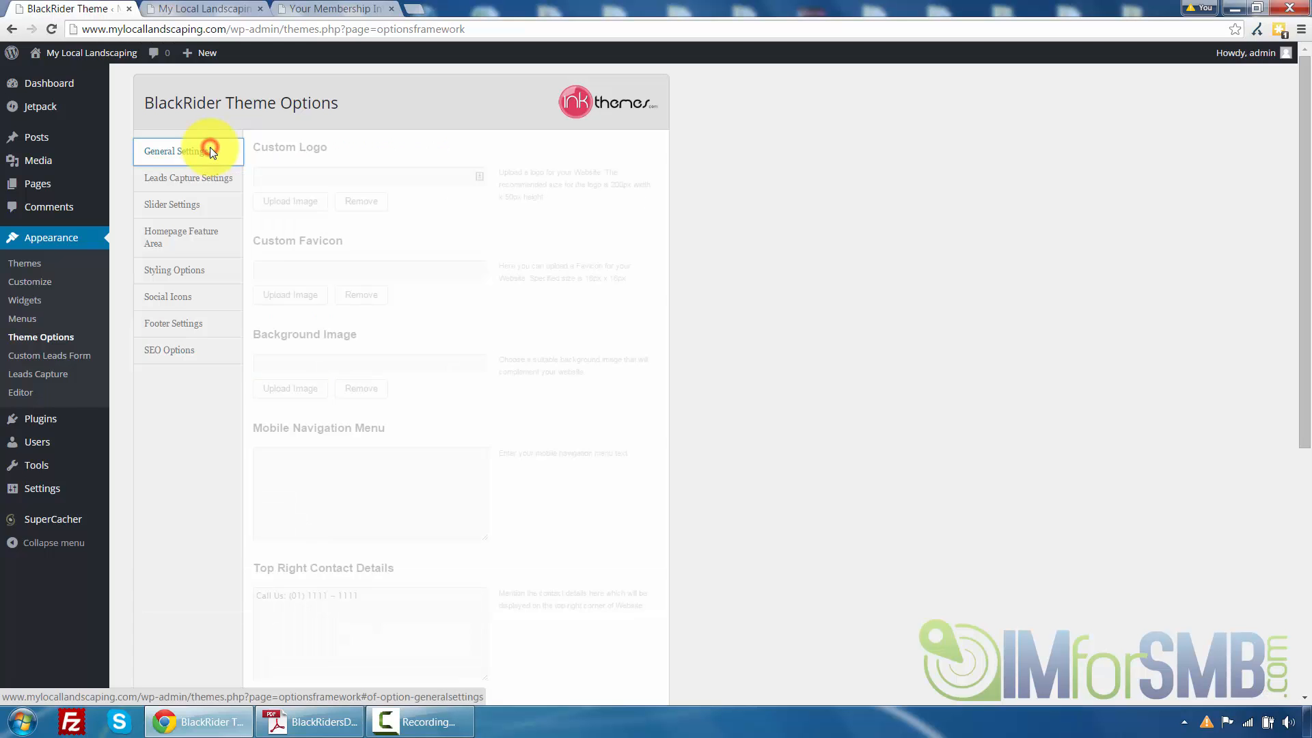
click(218, 9)
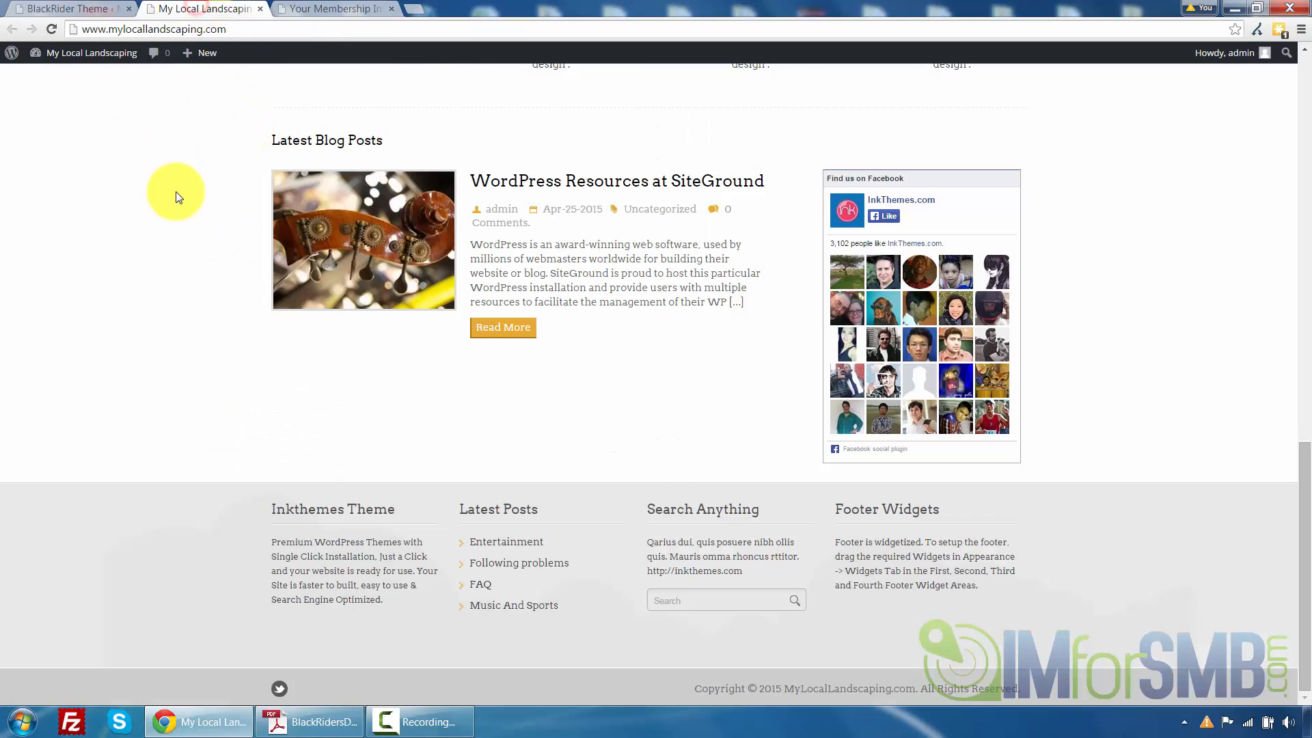
scroll(176, 196, up, 15)
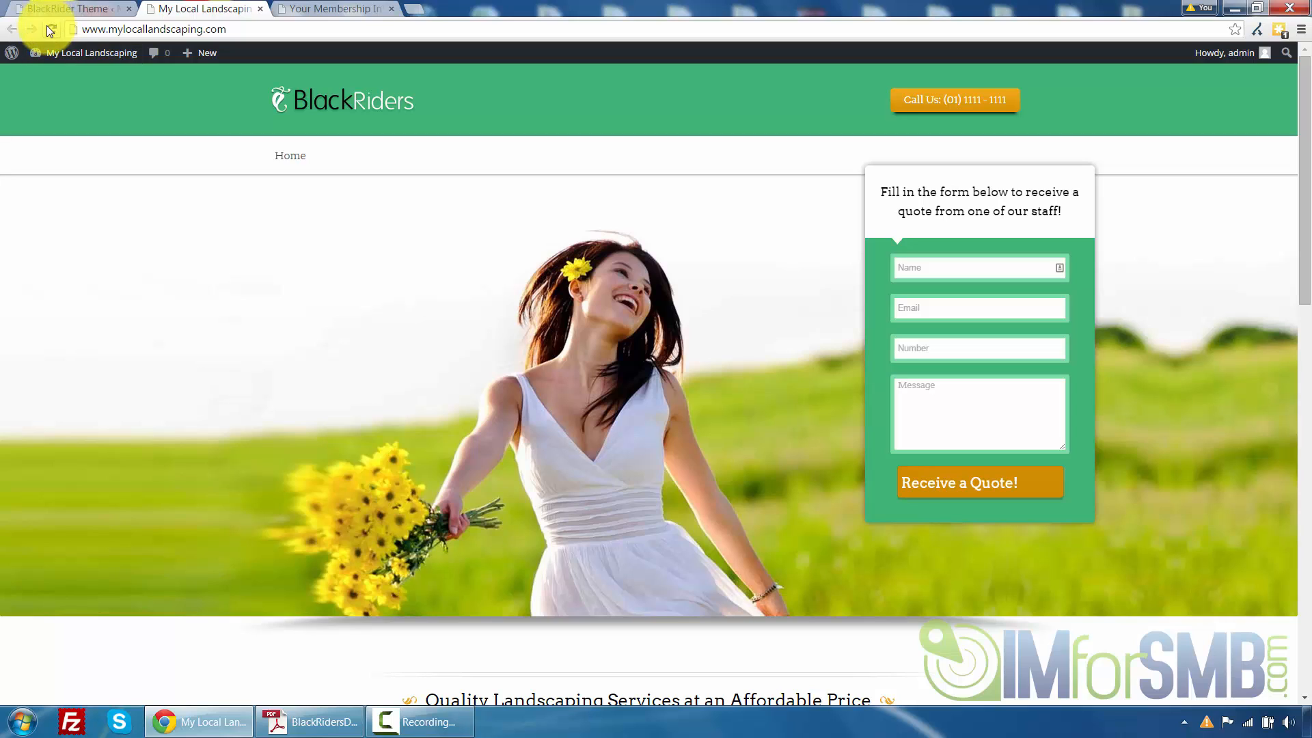